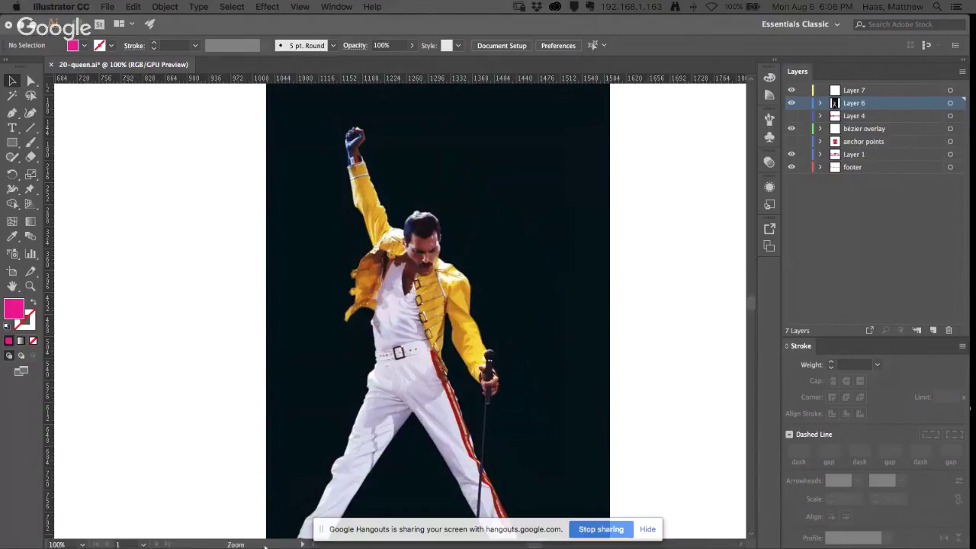
Step: Lock the singer's colour photo on Layer 6
scroll(354, 264, down, 2)
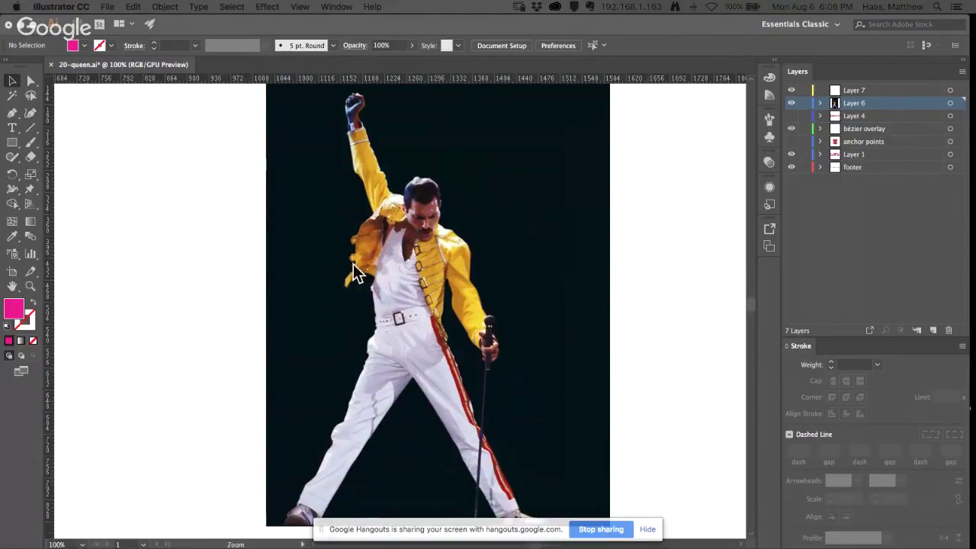
click(275, 276)
click(164, 6)
mouse_move(164, 75)
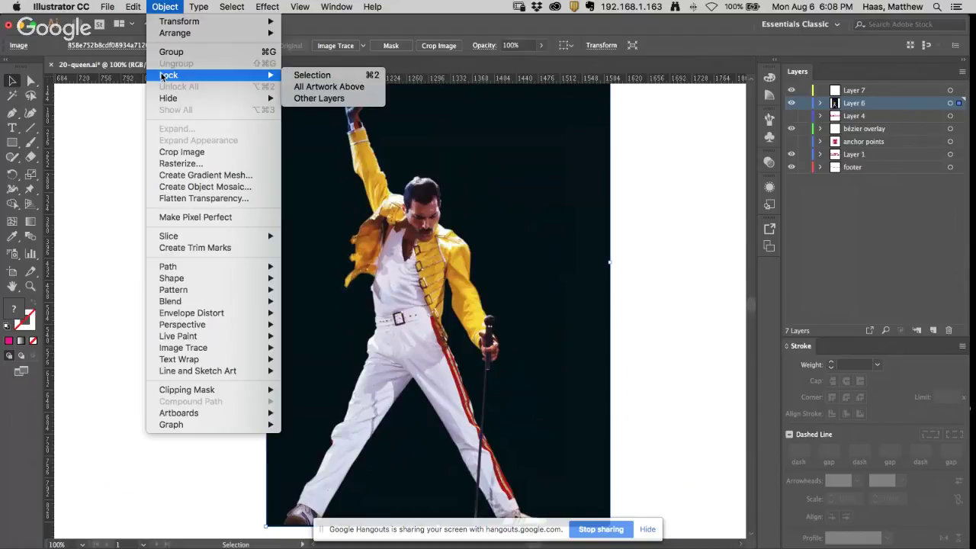
click(370, 75)
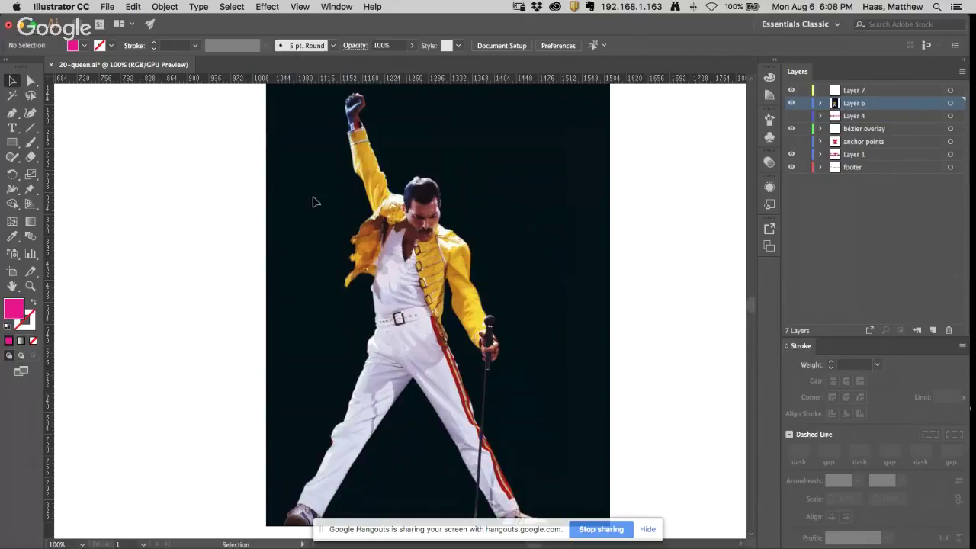
Step: Hide the screen-sharing notice and return to the 20-queen.ai document in Illustrator
scroll(386, 259, left, 1)
scroll(386, 261, right, 1)
click(649, 534)
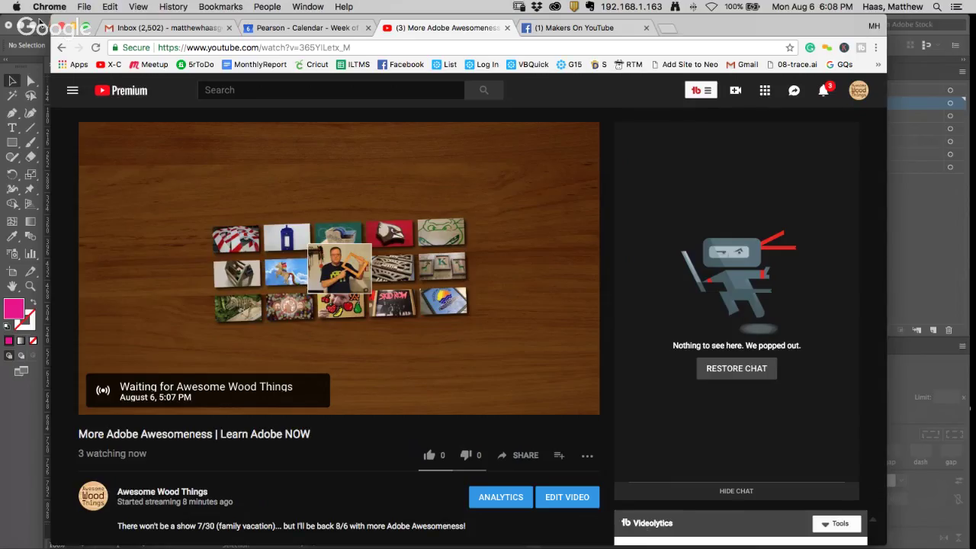
click(40, 23)
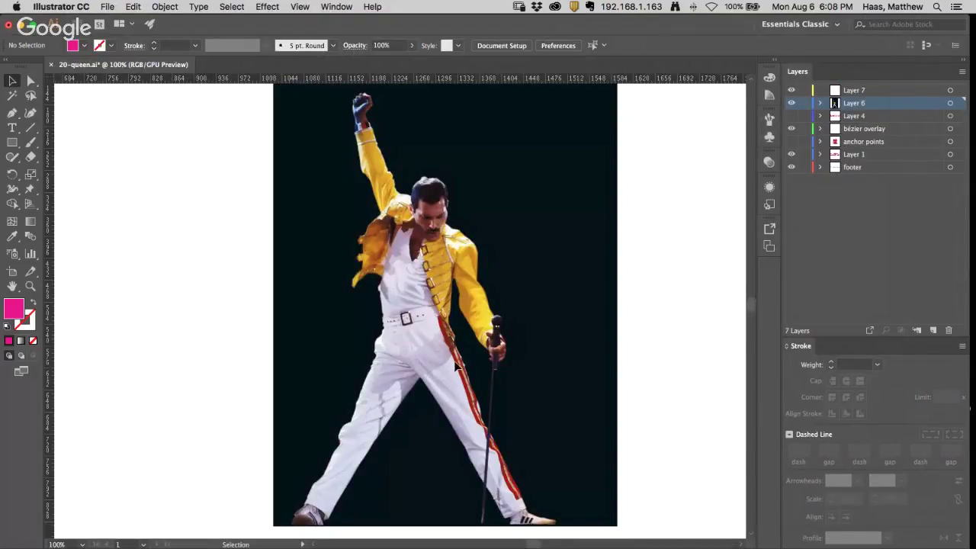
Step: Show all hidden artwork so the black-and-white stencil figures are available beside the colour photo
scroll(378, 274, left, 3)
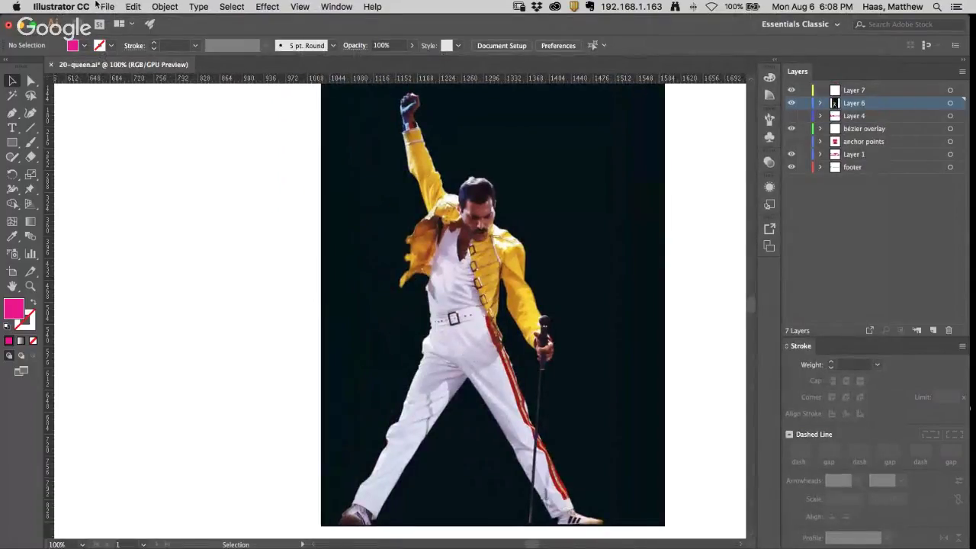
key(alt+super+3)
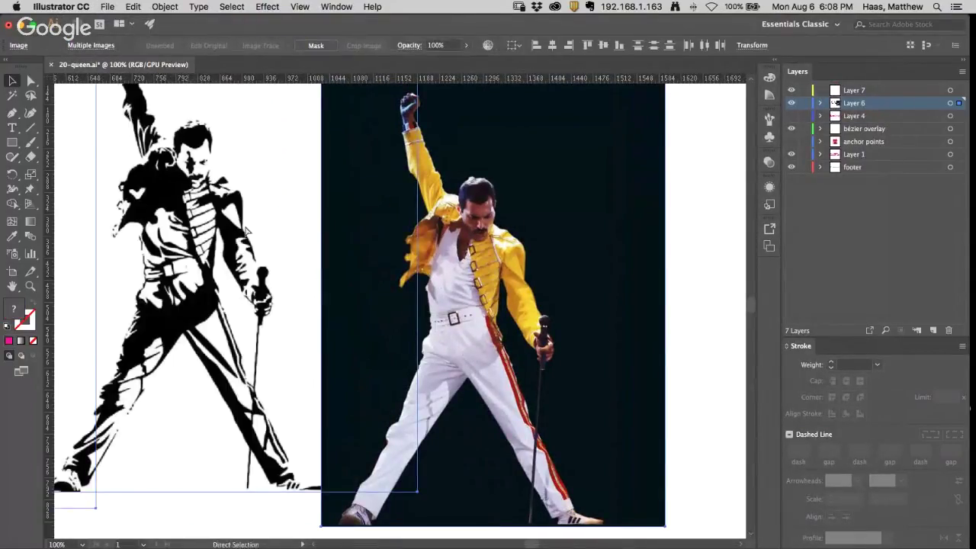
scroll(290, 248, up, 3)
scroll(290, 248, left, 3)
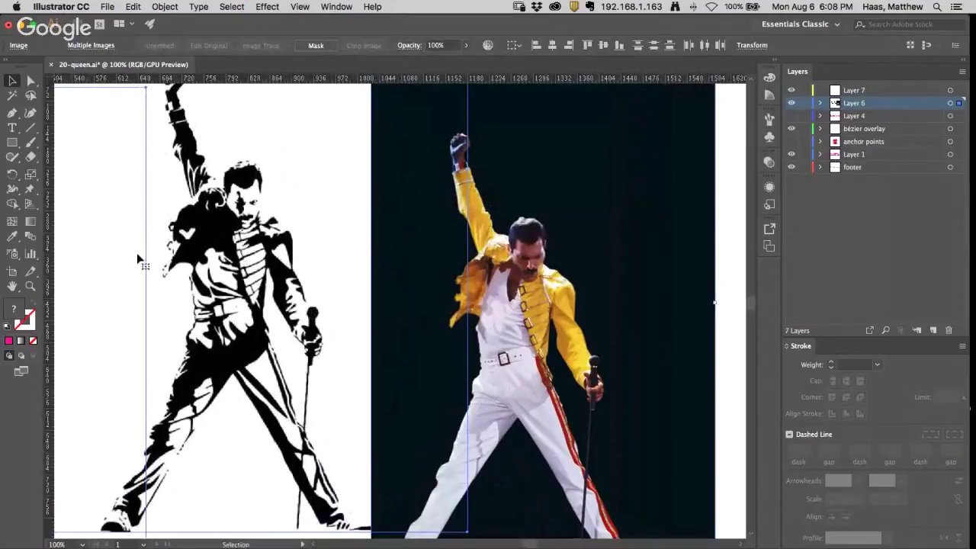
Step: Examine the stencil figure's belt, legs, jacket and microphone in close-up and compare them with the colour photo
drag(186, 229, 189, 228)
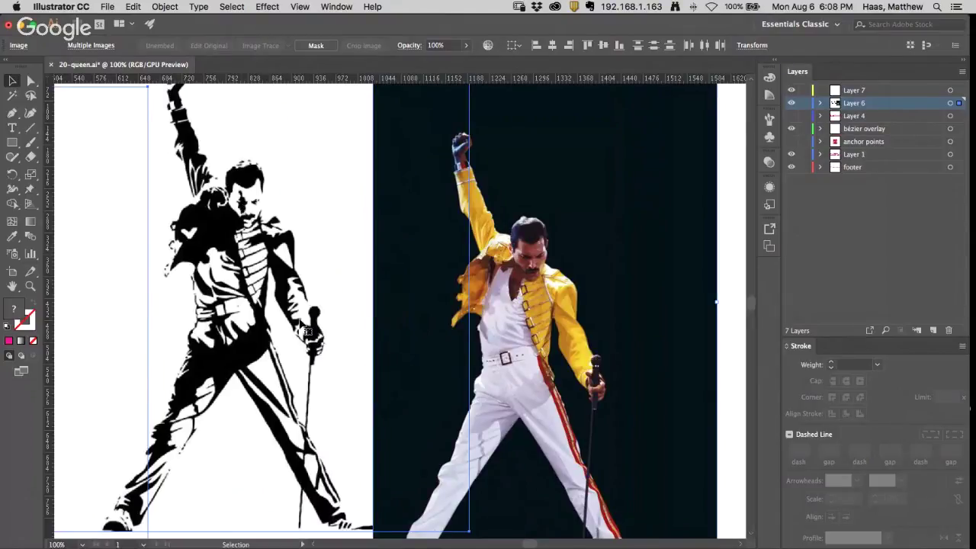
scroll(301, 324, down, 1)
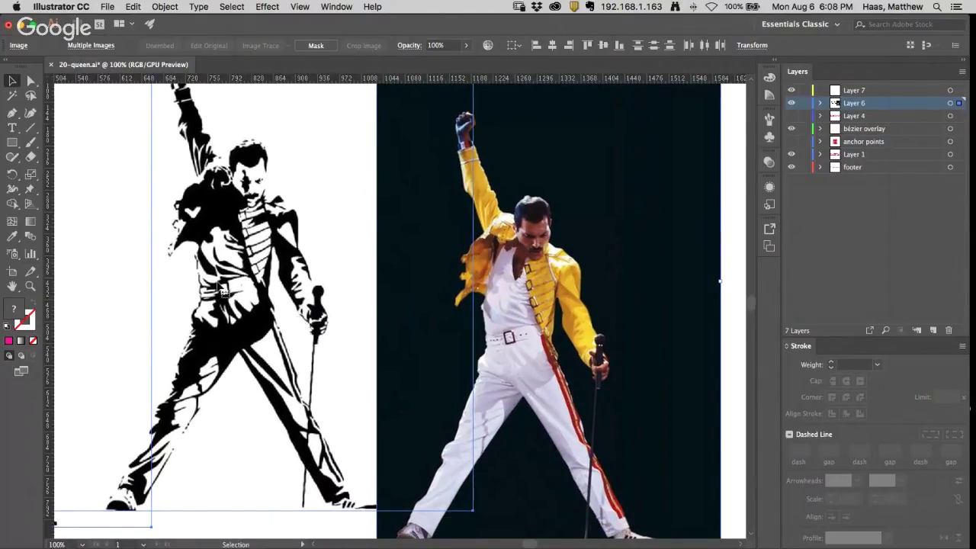
key(z)
click(505, 349)
click(488, 358)
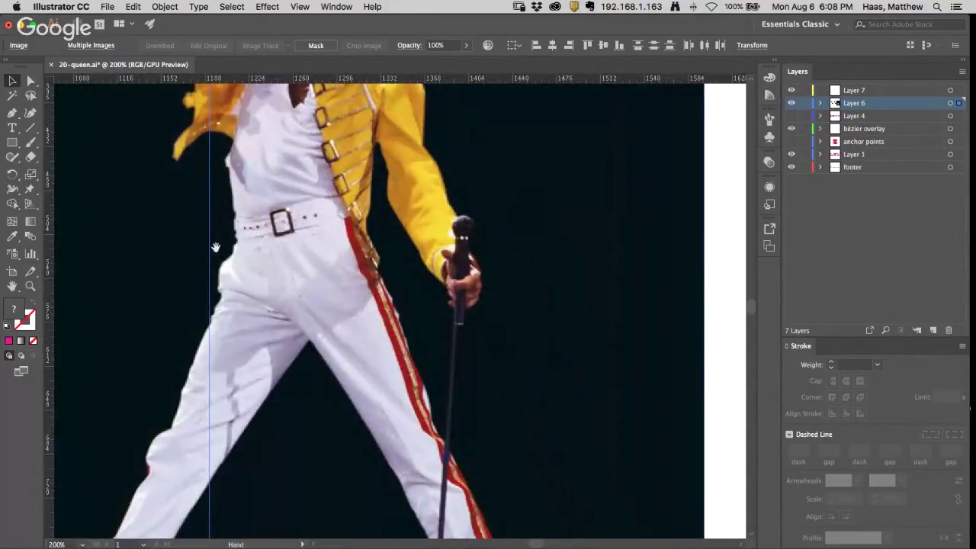
drag(302, 264, 574, 294)
drag(180, 255, 430, 295)
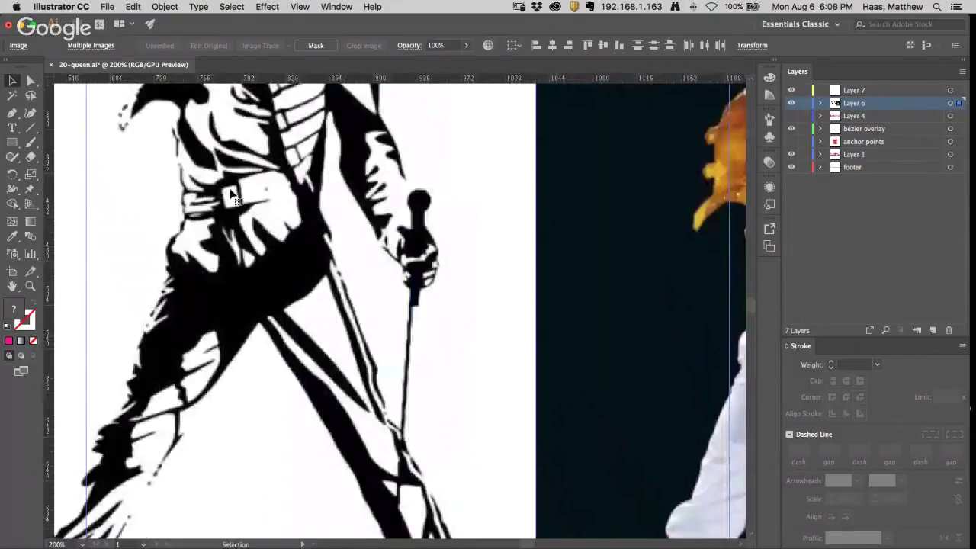
drag(263, 180, 218, 276)
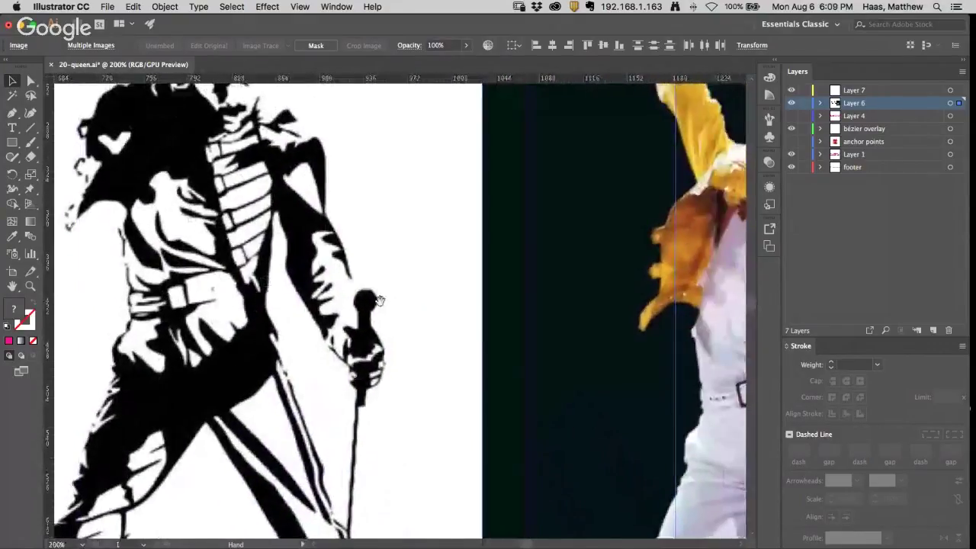
drag(379, 300, 430, 199)
scroll(430, 200, down, 3)
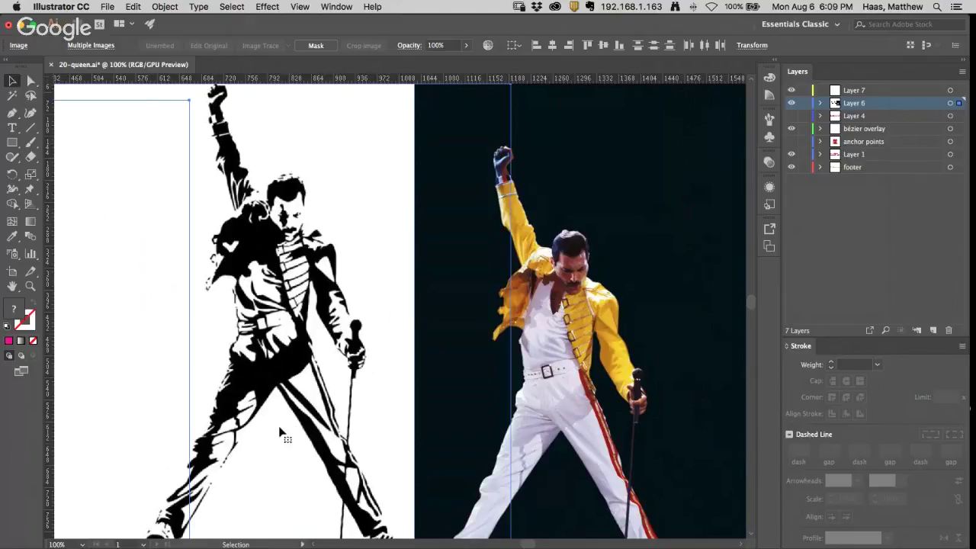
Step: Examine the stencil figure's shoes and the details of its raised fist and sleeve in close-up
drag(279, 421, 271, 330)
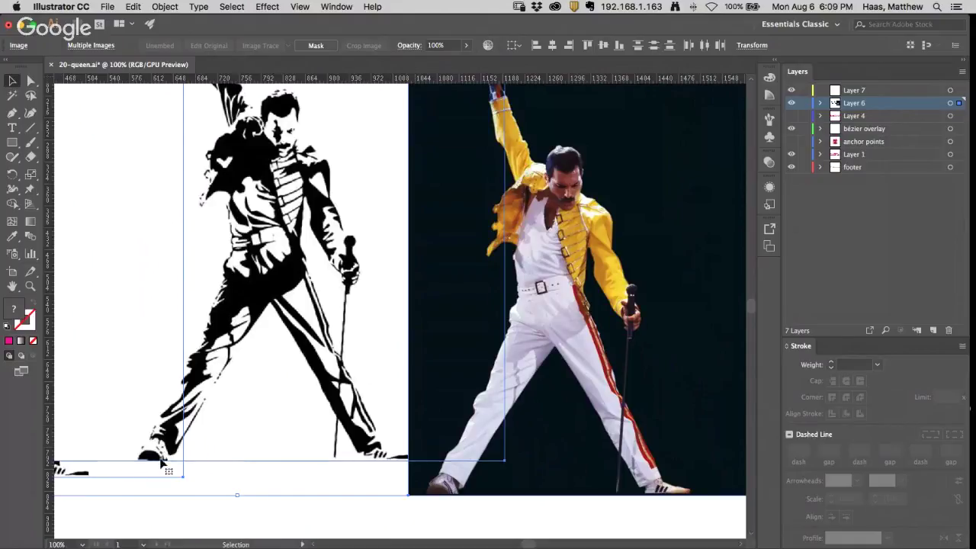
key(space)
drag(267, 142, 252, 269)
drag(195, 146, 206, 232)
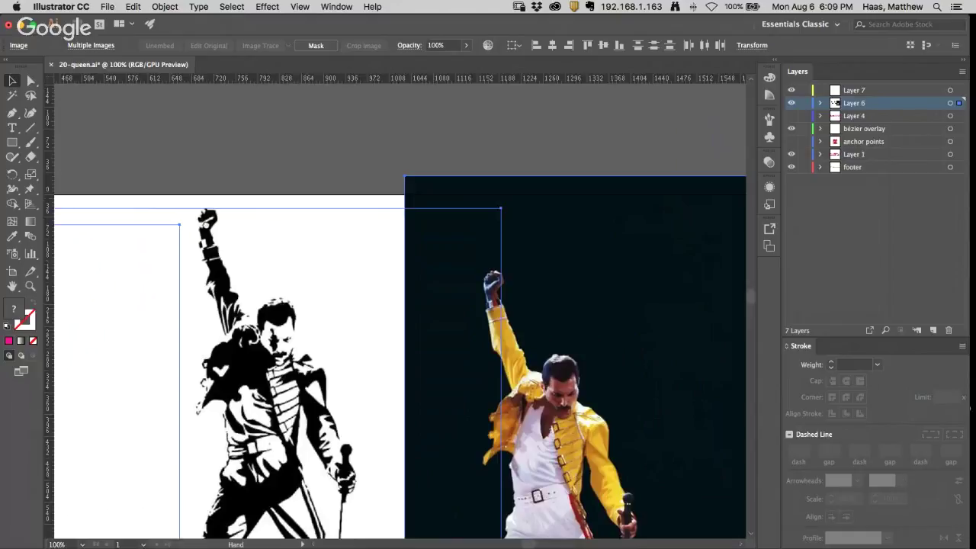
super+click(205, 231)
super+click(218, 222)
super+click(389, 325)
super+click(390, 325)
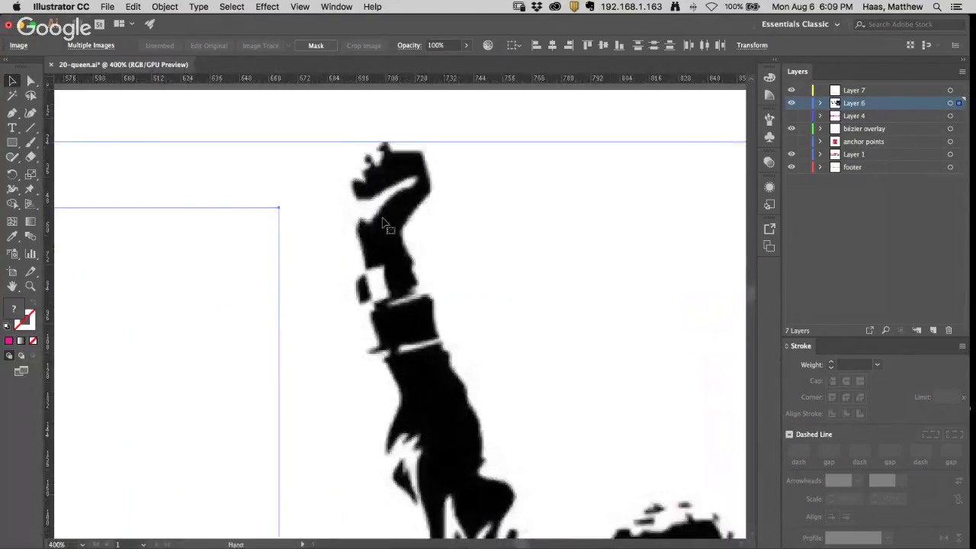
alt+super+click(416, 246)
alt+super+click(412, 263)
alt+super+click(411, 267)
alt+super+click(410, 268)
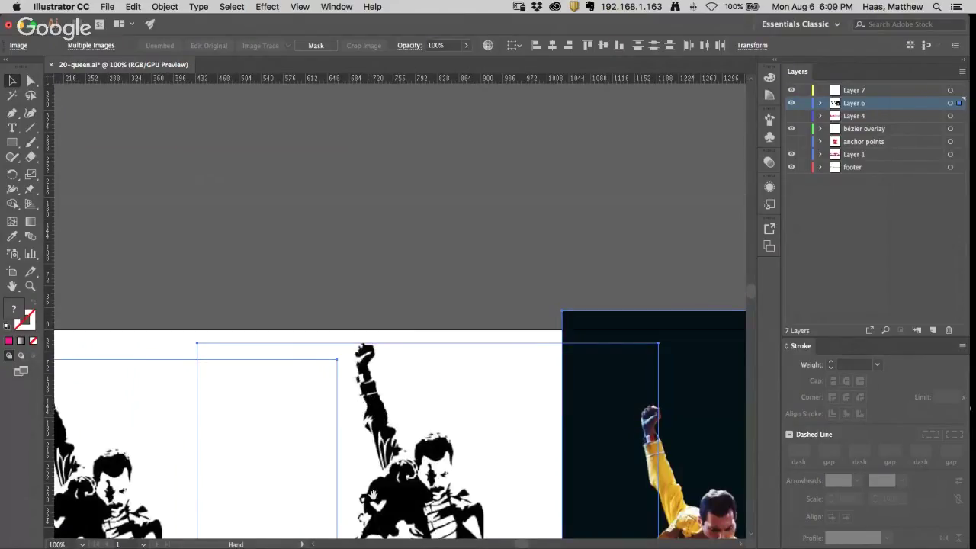
drag(328, 547, 268, 364)
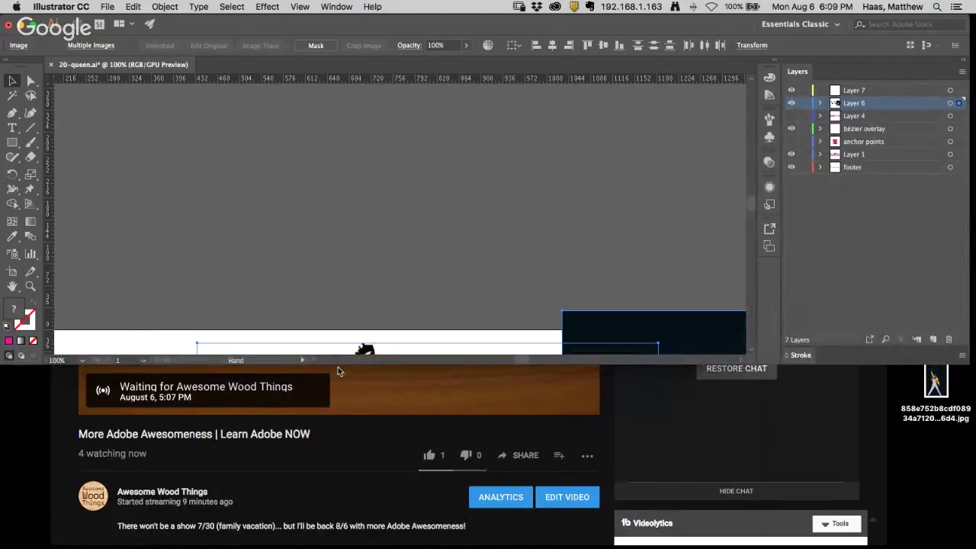
key(a)
key(super+0)
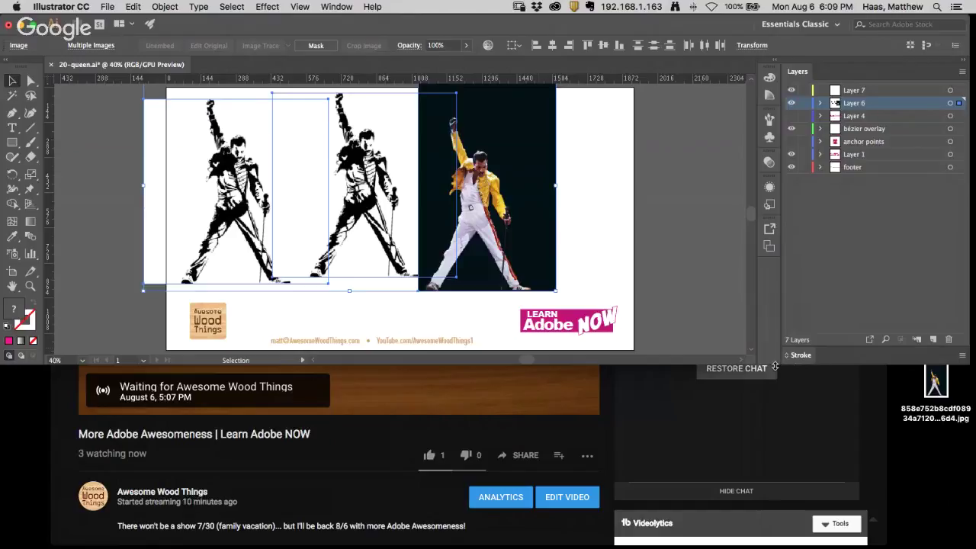
drag(795, 362, 793, 546)
Step: Delete the leftmost black-and-white figure and move the remaining one off the artboard, beyond its left edge
drag(353, 200, 334, 403)
super+click(391, 371)
super+click(391, 371)
super+click(391, 371)
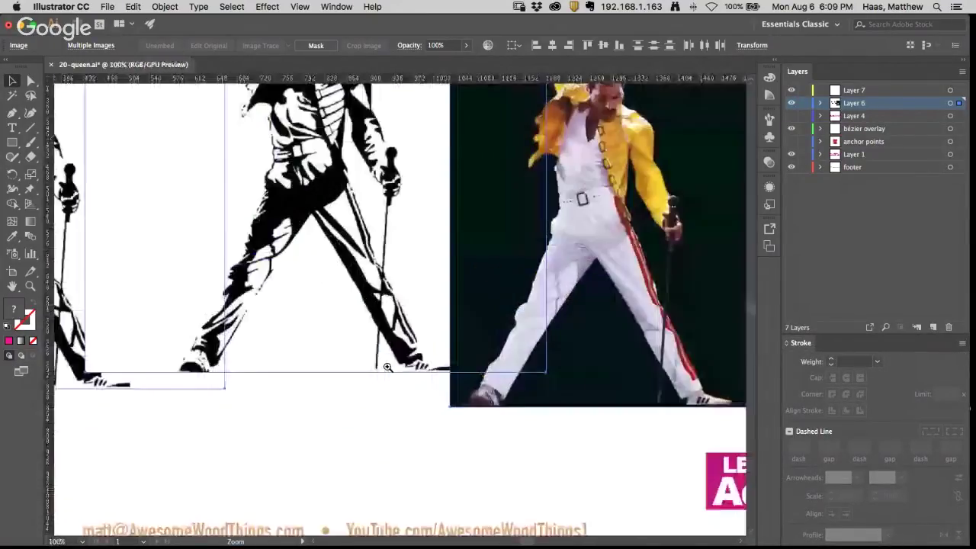
drag(76, 110, 289, 249)
drag(224, 181, 377, 293)
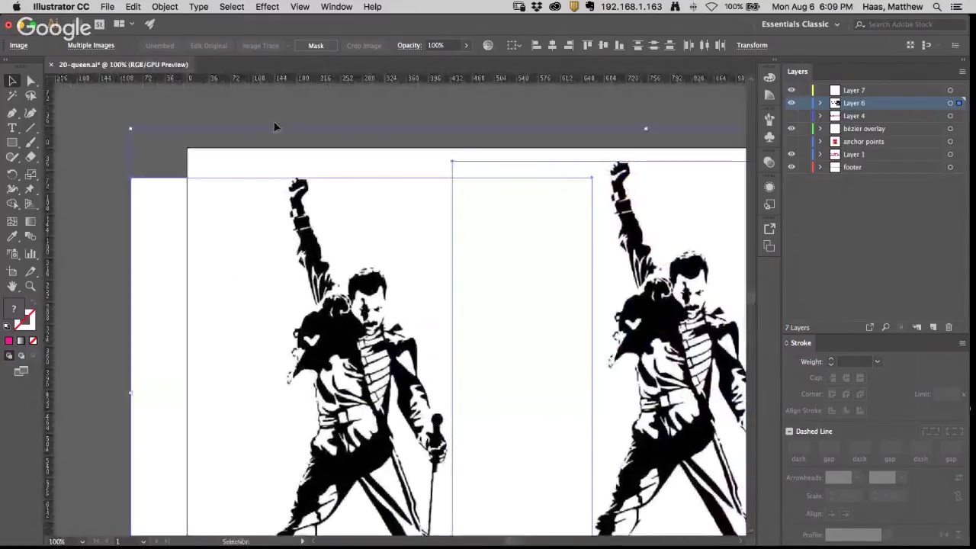
click(254, 102)
click(275, 217)
key(Delete)
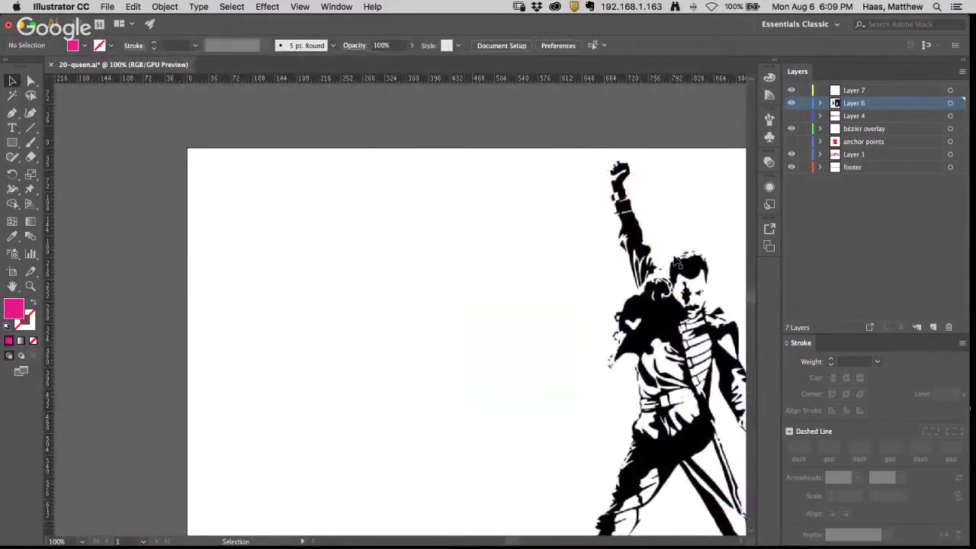
drag(274, 299, 115, 269)
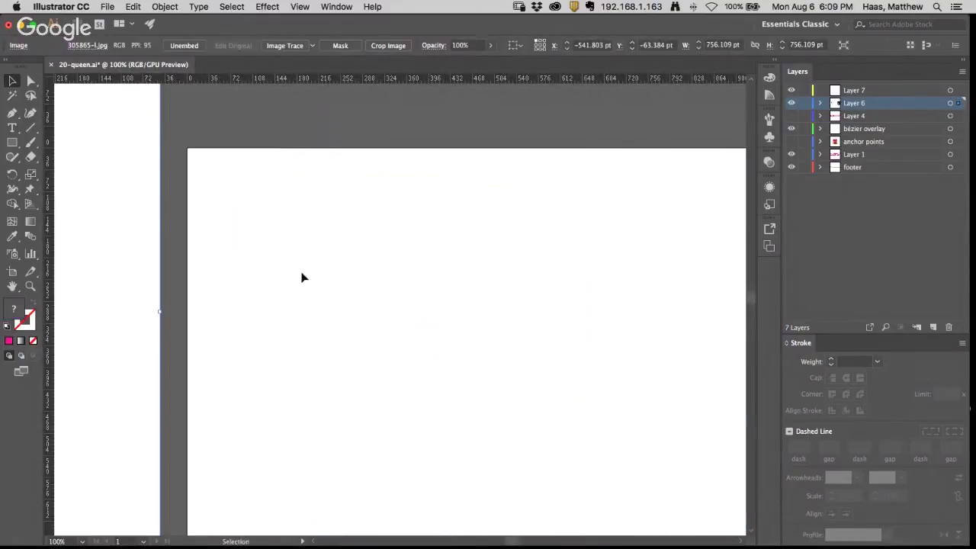
Step: Select the singer's colour photo and lock it as a fixed background for tracing
key(space)
drag(557, 291, 196, 259)
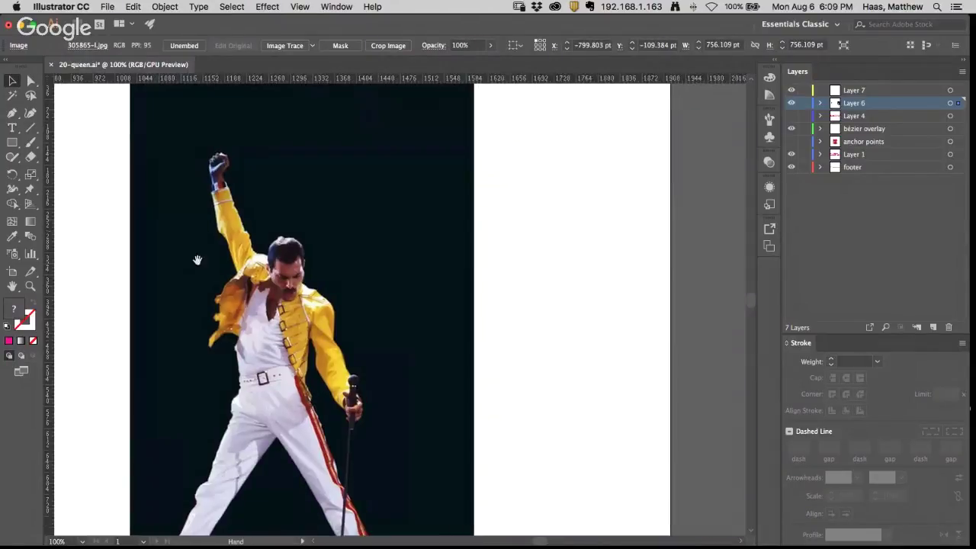
super+click(305, 306)
key(v)
click(166, 257)
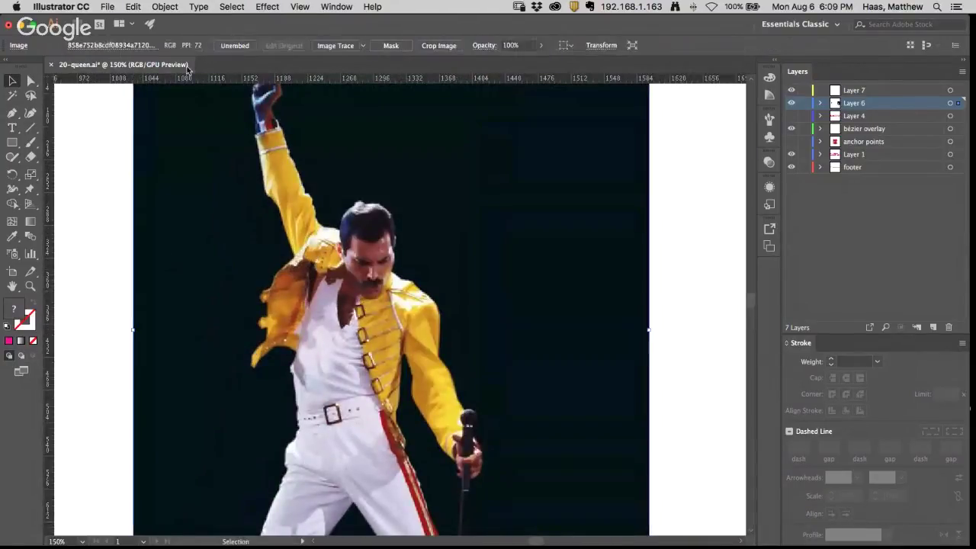
click(165, 7)
mouse_move(183, 74)
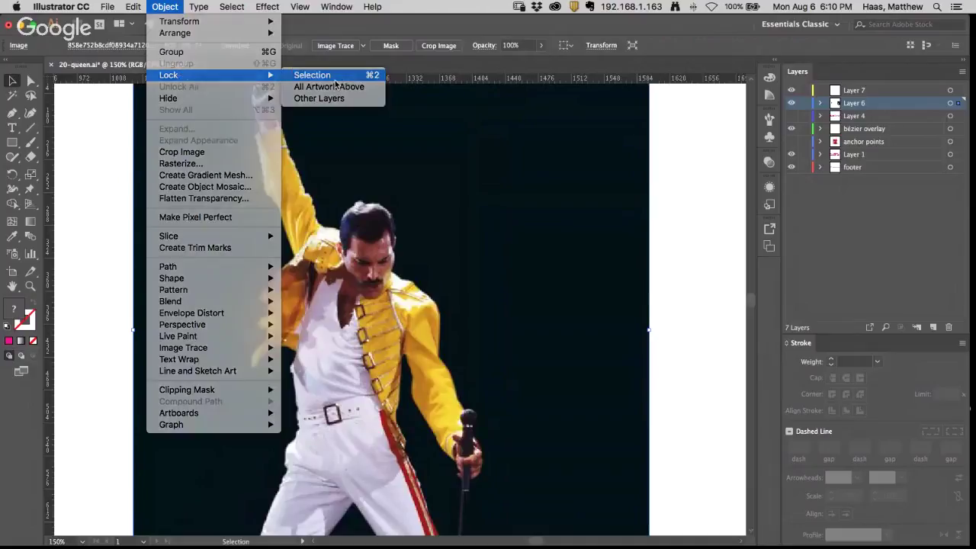
click(309, 74)
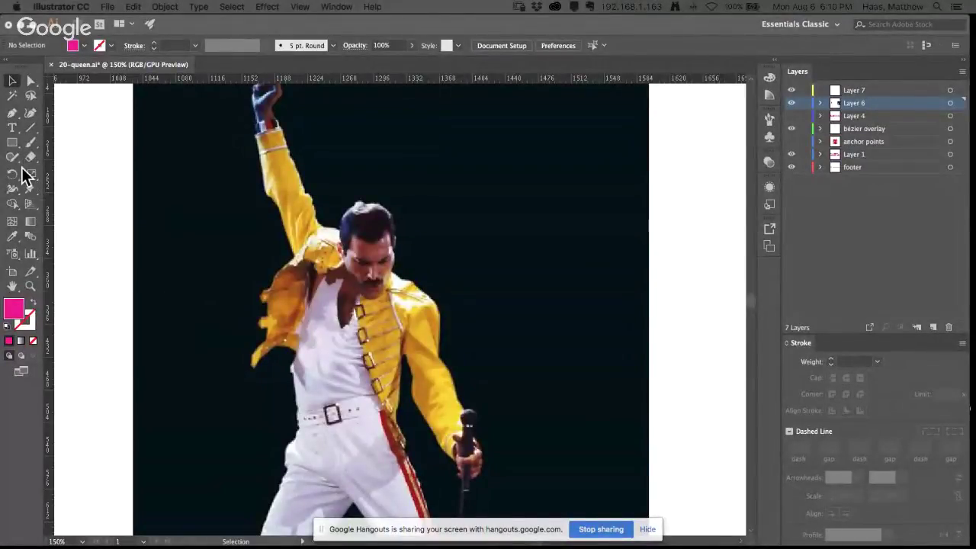
Step: Launch OmniDazzle for its Zoom effect and close its information window
mouse_move(518, 543)
drag(193, 229, 440, 157)
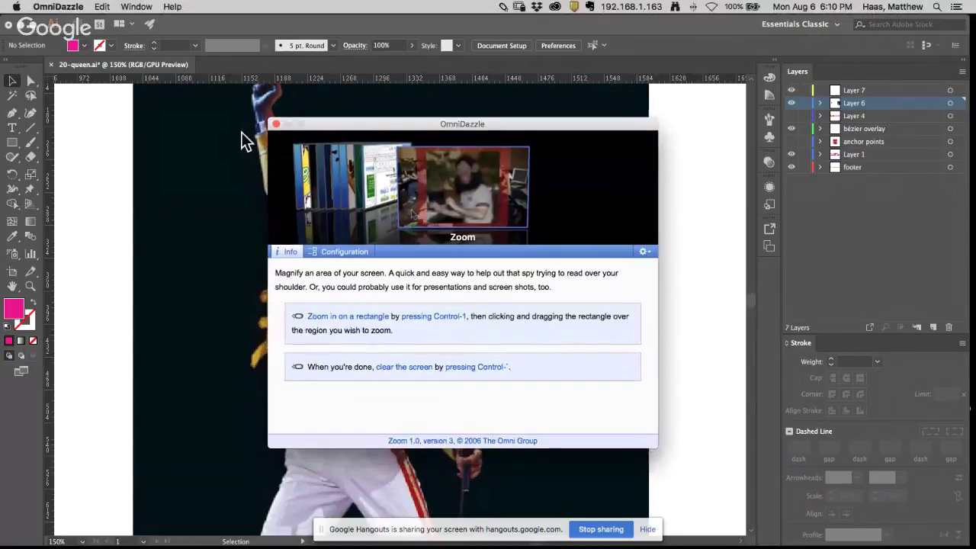
click(273, 124)
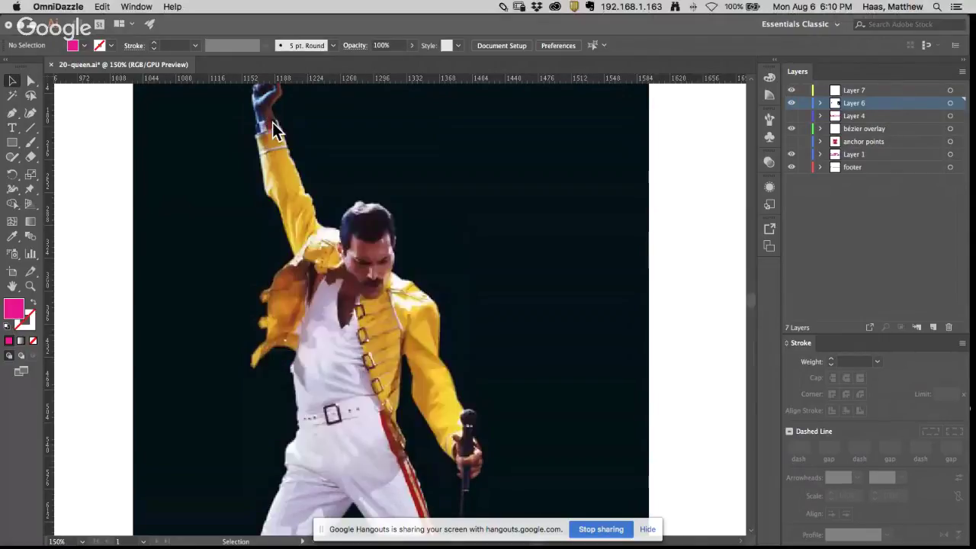
Step: Activate the Shaper Tool and show the related tools grouped with it
click(16, 160)
click(17, 159)
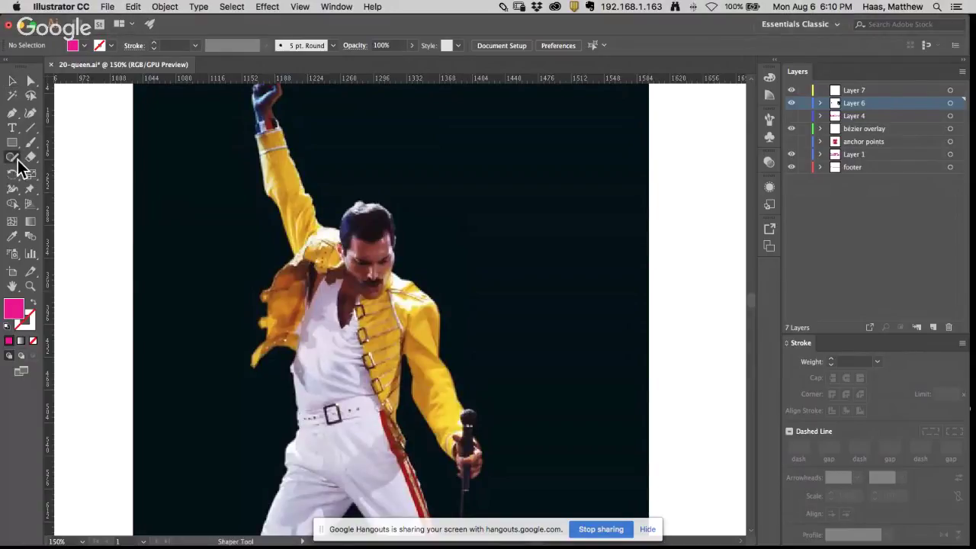
click(18, 161)
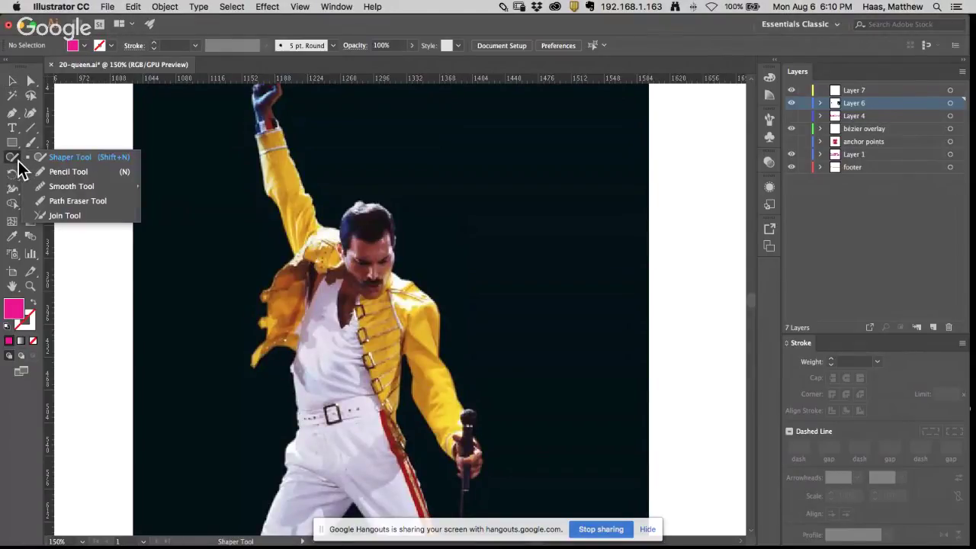
Step: Activate the Paintbrush Tool, show the brushes grouped with it and magnify that area using OmniDazzle
click(31, 148)
click(34, 143)
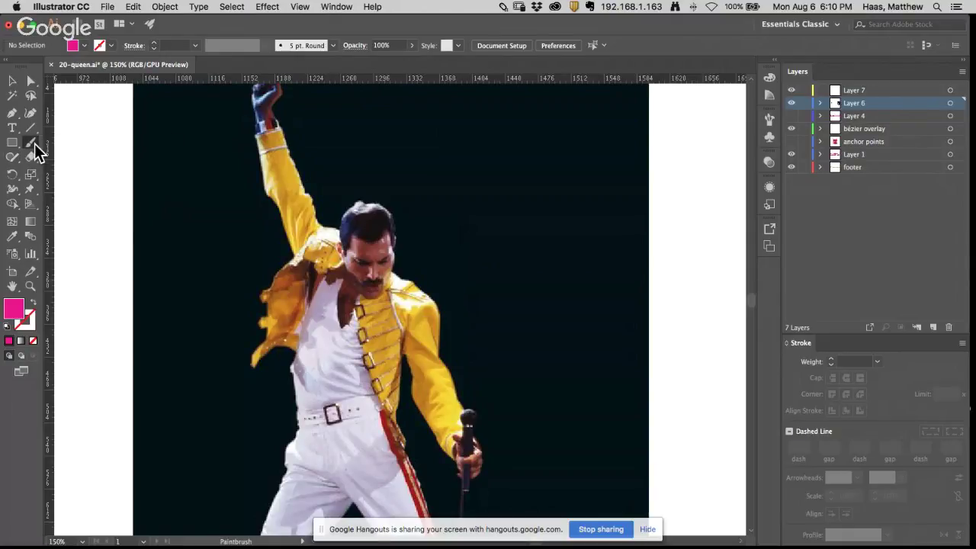
click(36, 145)
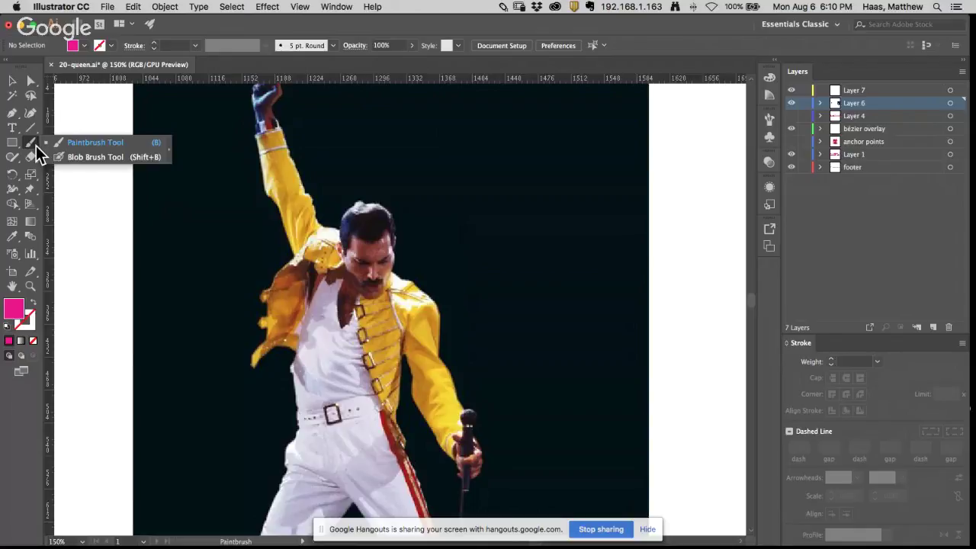
drag(197, 88, 63, 187)
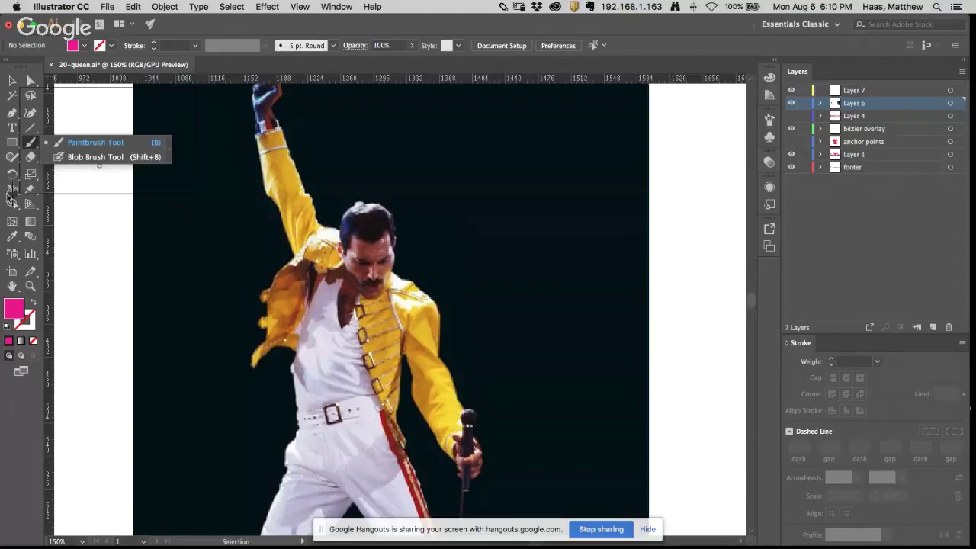
key(ctrl+grave)
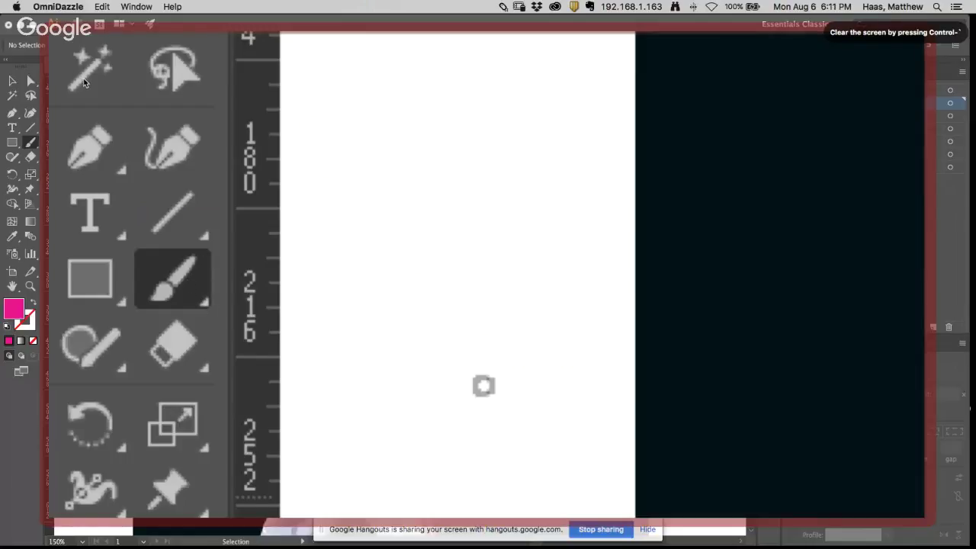
key(ctrl+grave)
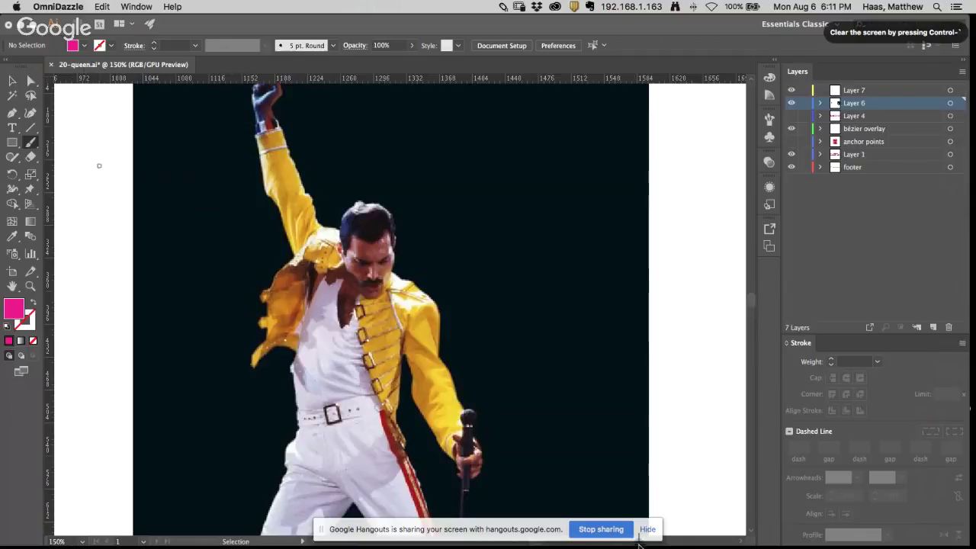
Step: Quit and relaunch OmniDazzle, then dismiss its alert and close its information window
mouse_move(613, 539)
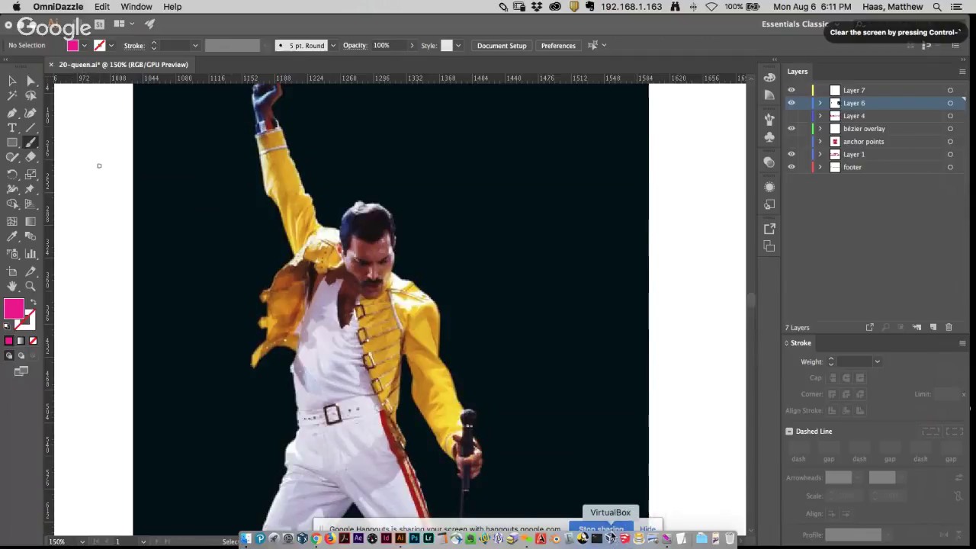
right_click(669, 540)
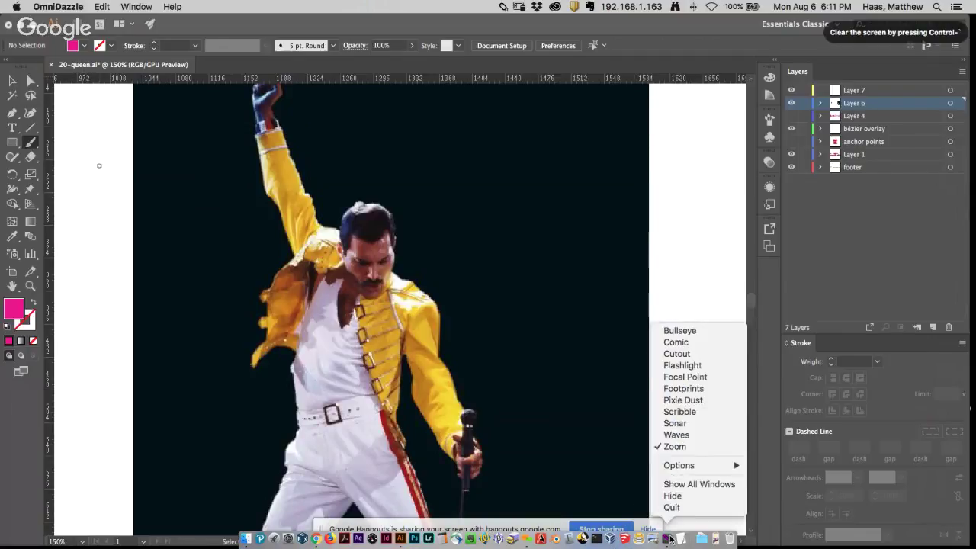
click(678, 507)
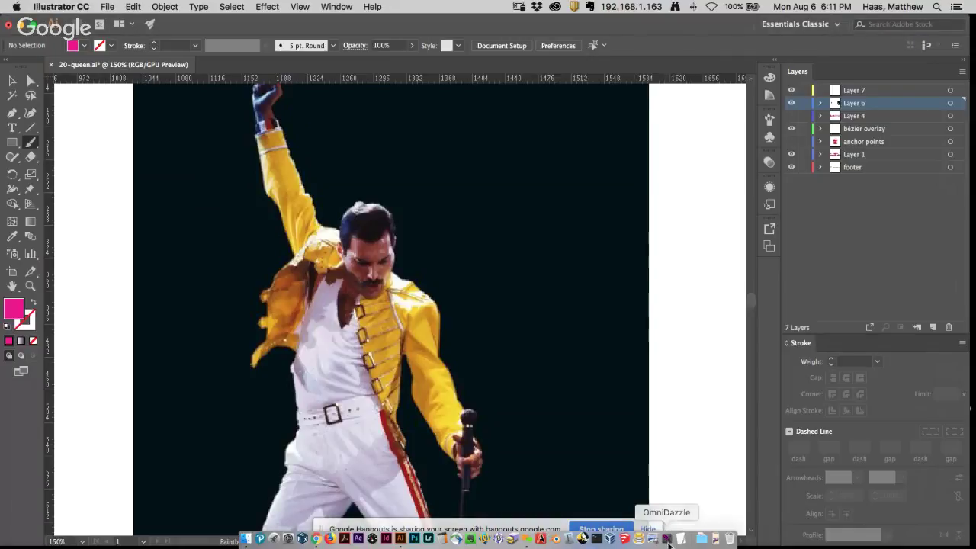
click(669, 540)
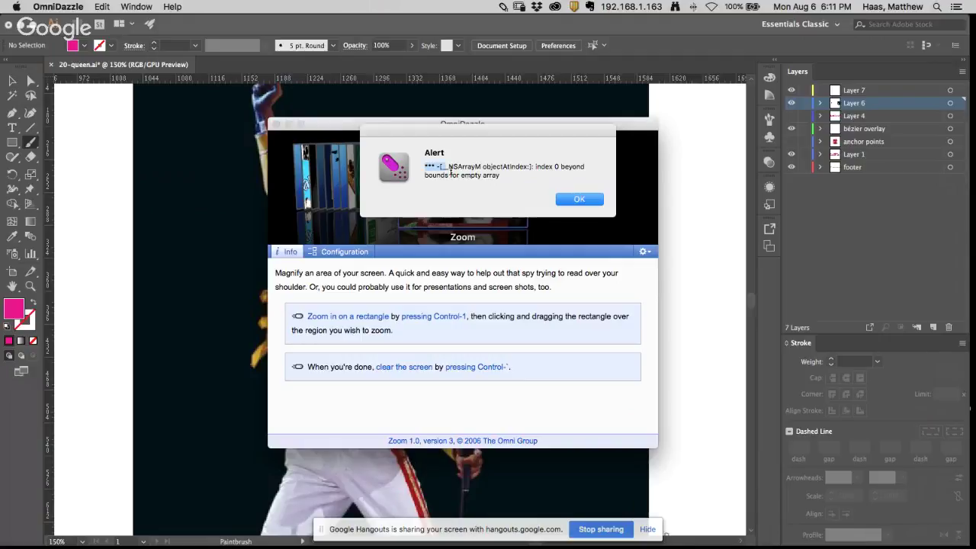
drag(425, 164, 527, 197)
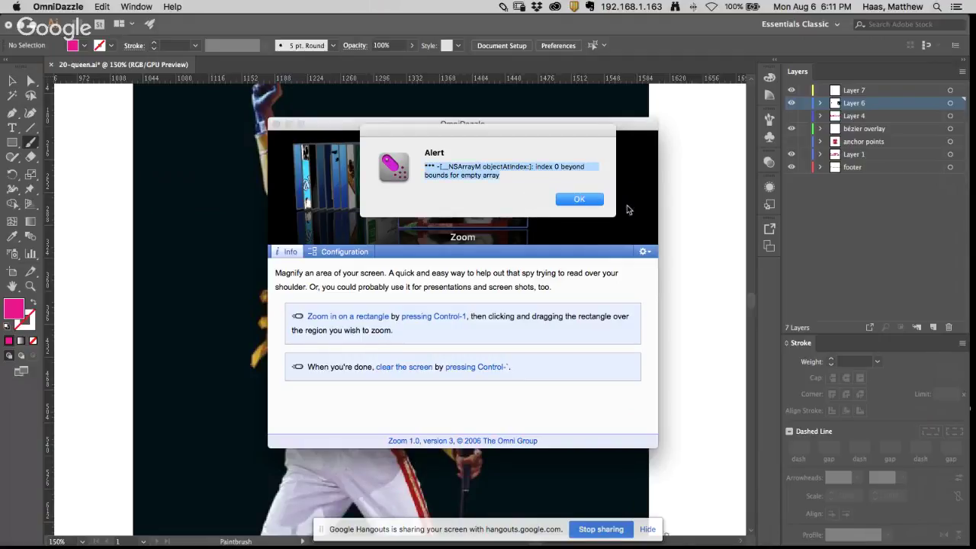
click(575, 202)
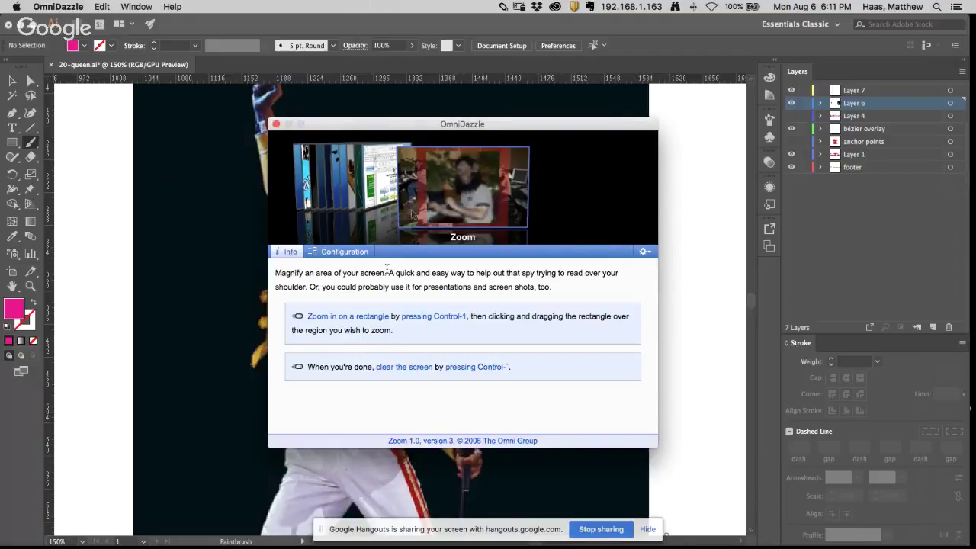
click(276, 124)
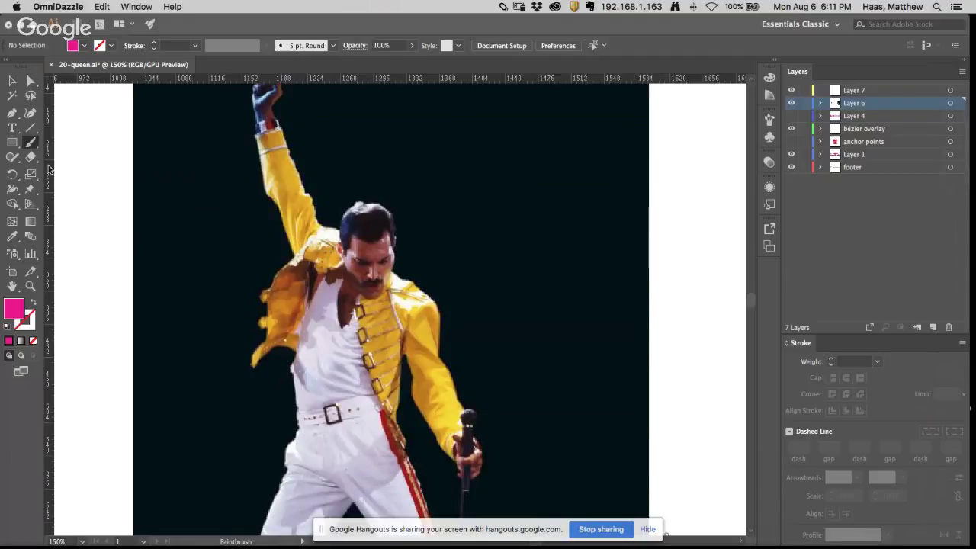
Step: Show the Paintbrush and Blob Brush group again and take a magnified look at the brush tools
click(36, 150)
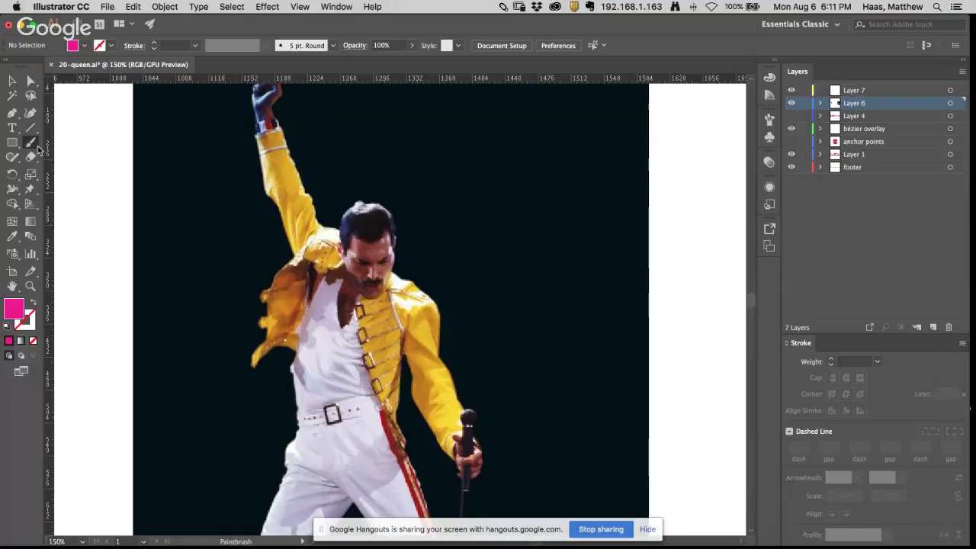
double_click(32, 144)
click(244, 266)
click(35, 146)
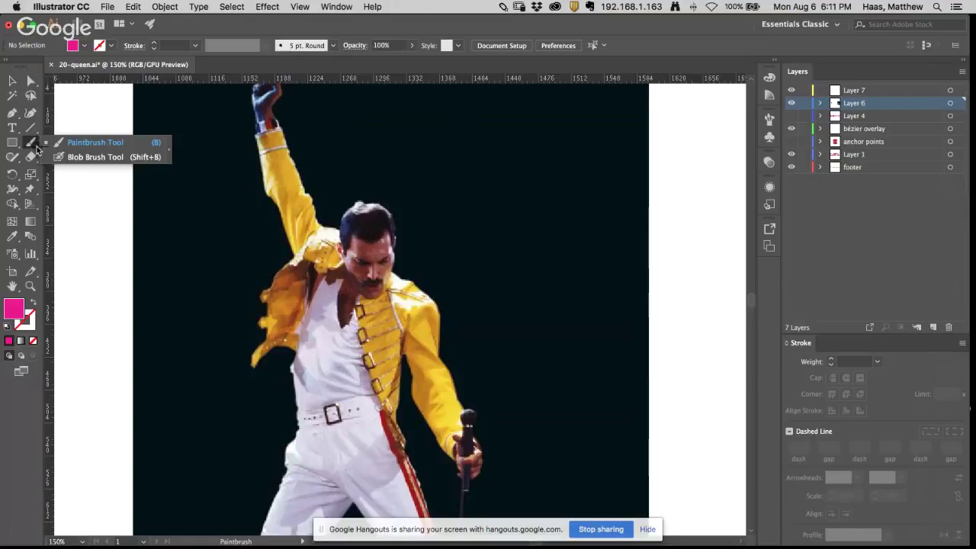
key(ctrl+grave)
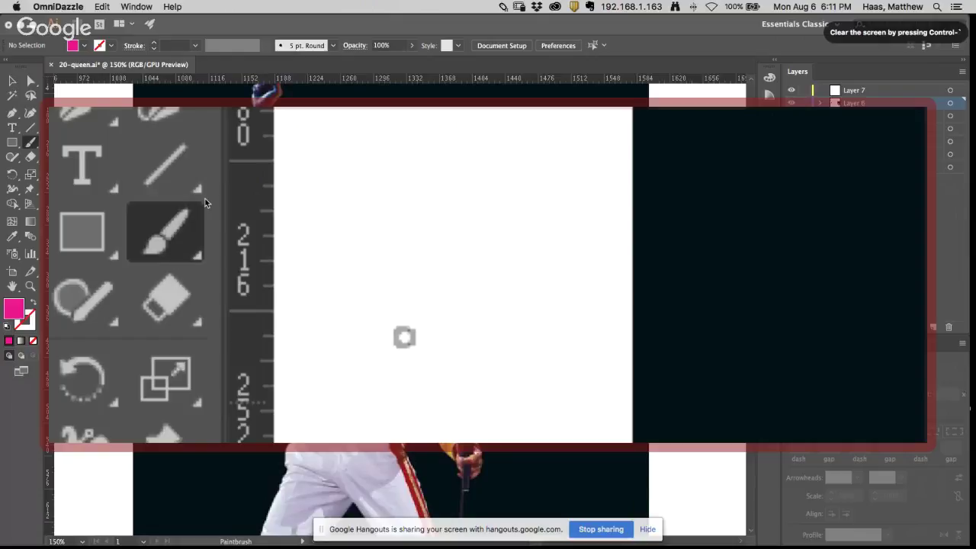
key(ctrl+grave)
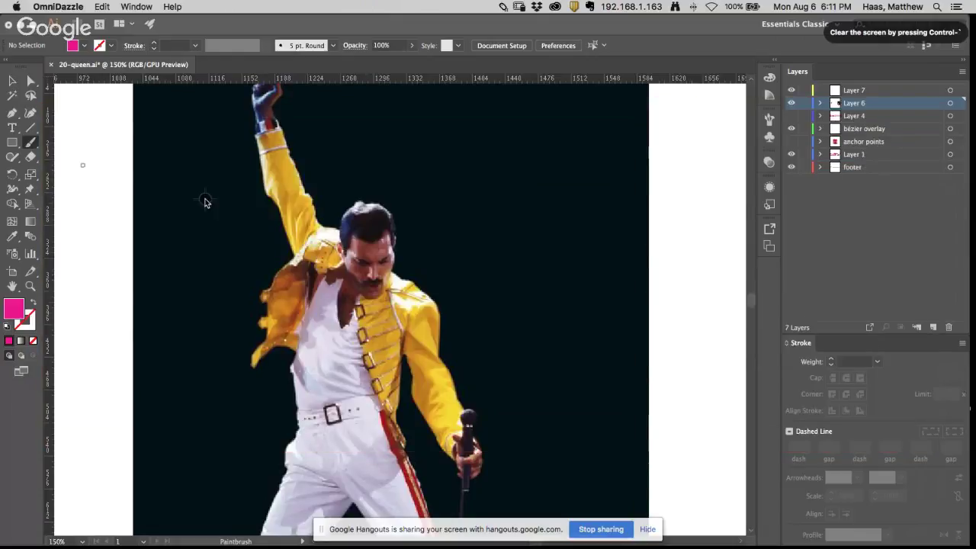
Step: Paint a freehand pink blob with a hole and short tails, about 134 by 112 pt, beside the singer using the Blob Brush Tool
click(35, 150)
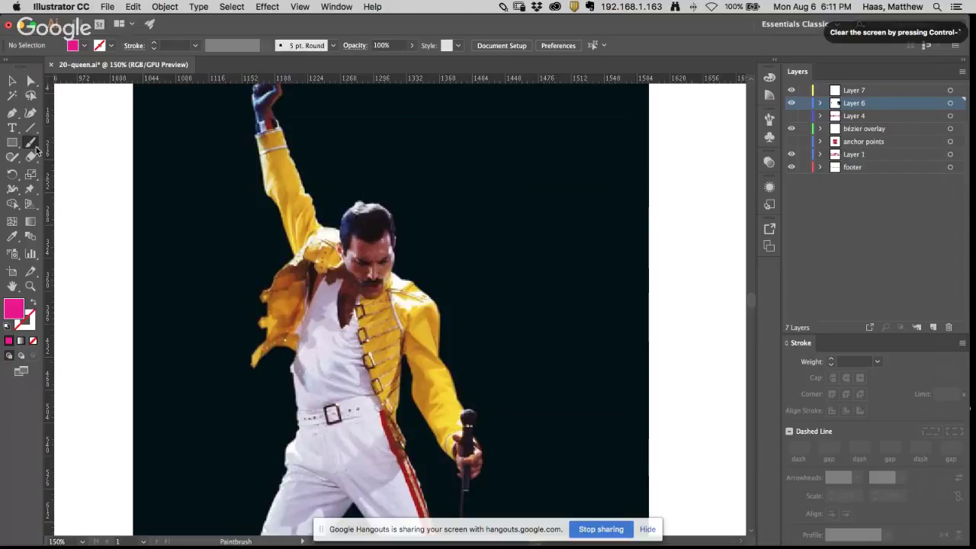
drag(36, 150, 61, 157)
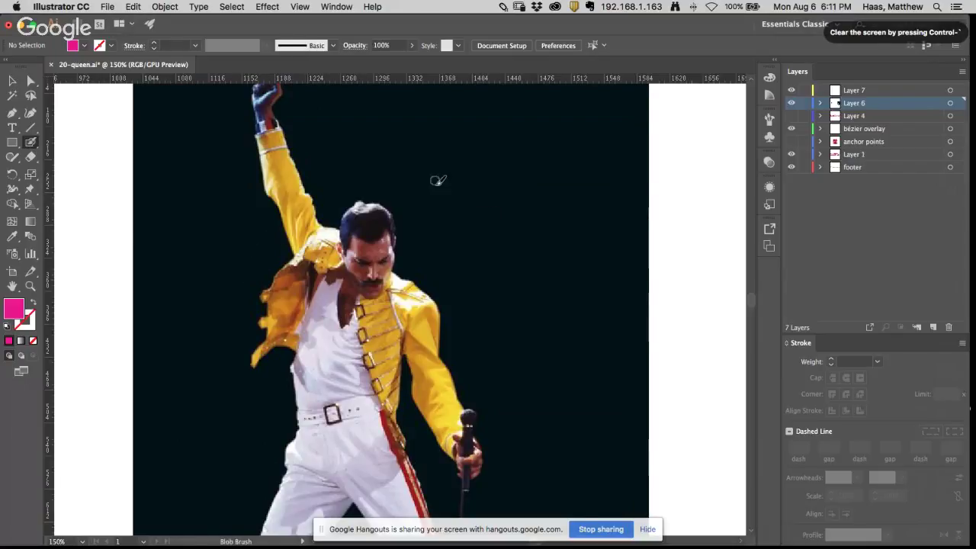
mouse_move(482, 210)
mouse_down()
mouse_move(518, 164)
mouse_move(489, 199)
mouse_move(479, 173)
mouse_move(466, 172)
mouse_move(513, 173)
mouse_move(489, 162)
mouse_move(492, 186)
mouse_move(488, 166)
mouse_move(535, 183)
mouse_move(541, 204)
mouse_move(519, 220)
mouse_move(498, 198)
mouse_move(498, 210)
mouse_move(527, 218)
mouse_move(541, 202)
mouse_move(541, 167)
mouse_move(522, 165)
mouse_move(575, 229)
mouse_move(546, 208)
mouse_move(543, 221)
mouse_move(528, 222)
mouse_move(542, 217)
mouse_move(532, 257)
mouse_up()
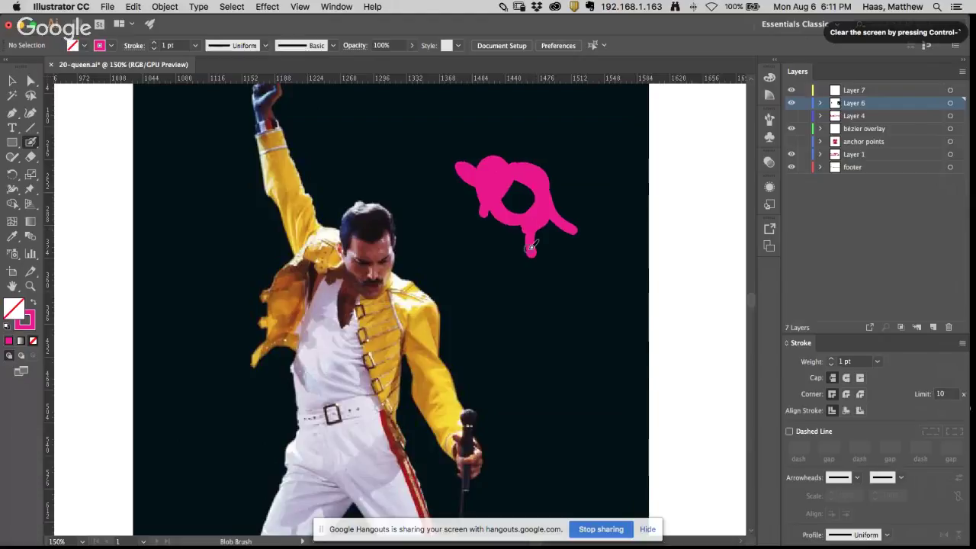
Step: Pull an anchor point on the pink blob's upper edge outward into a small peak with Direct Selection, and deselect the blob
click(27, 82)
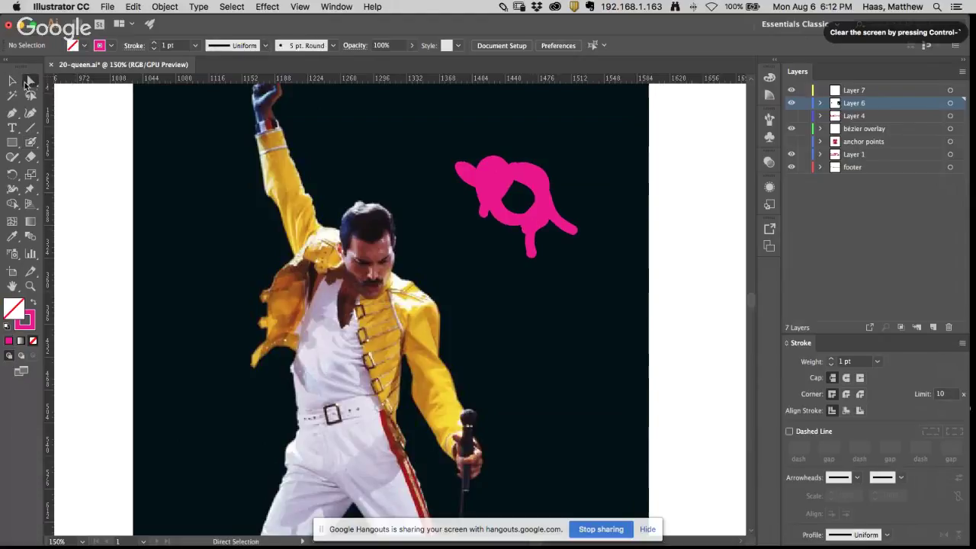
click(539, 219)
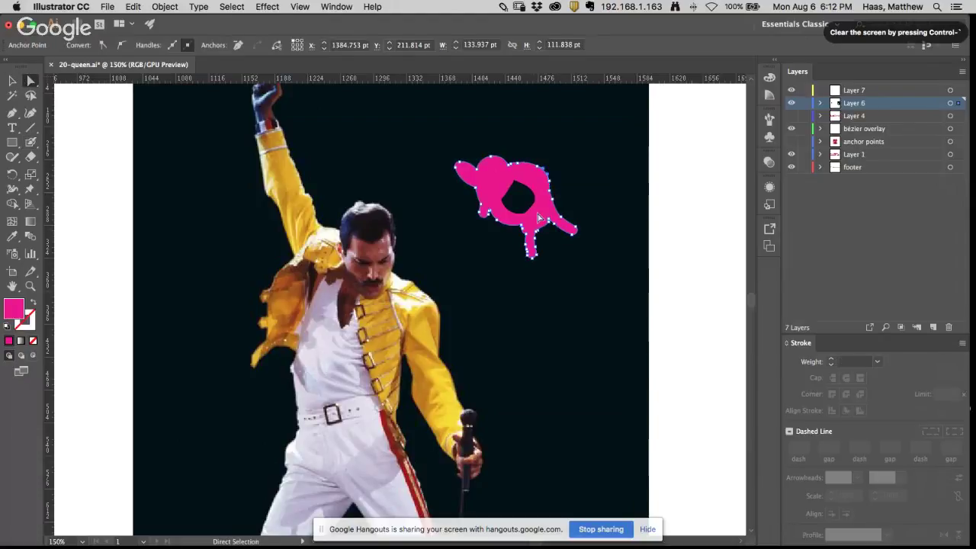
key(super+equal)
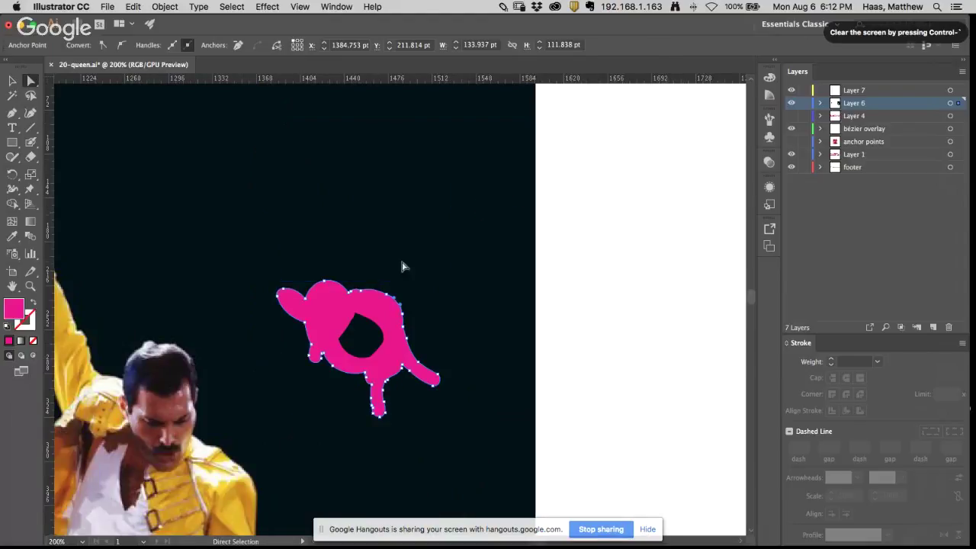
click(372, 283)
drag(348, 296, 356, 225)
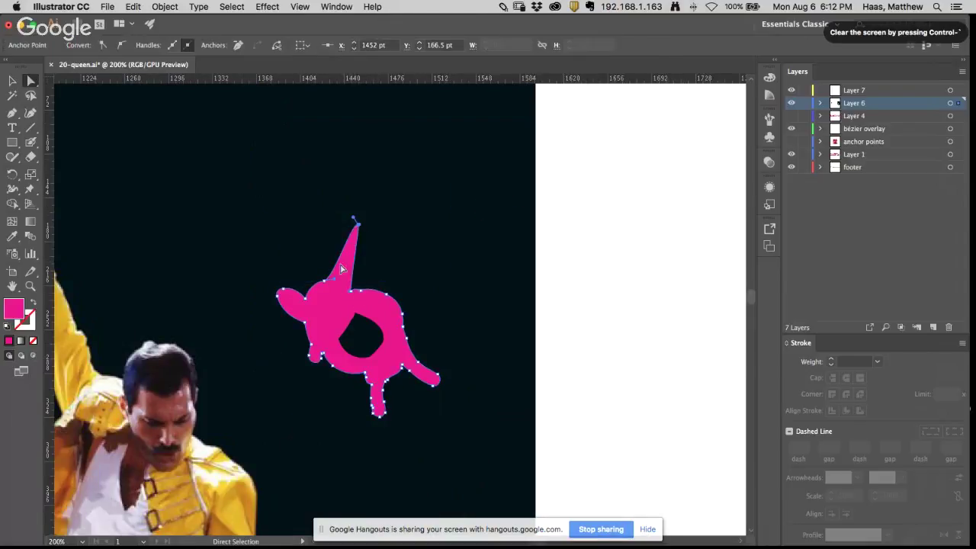
key(super+z)
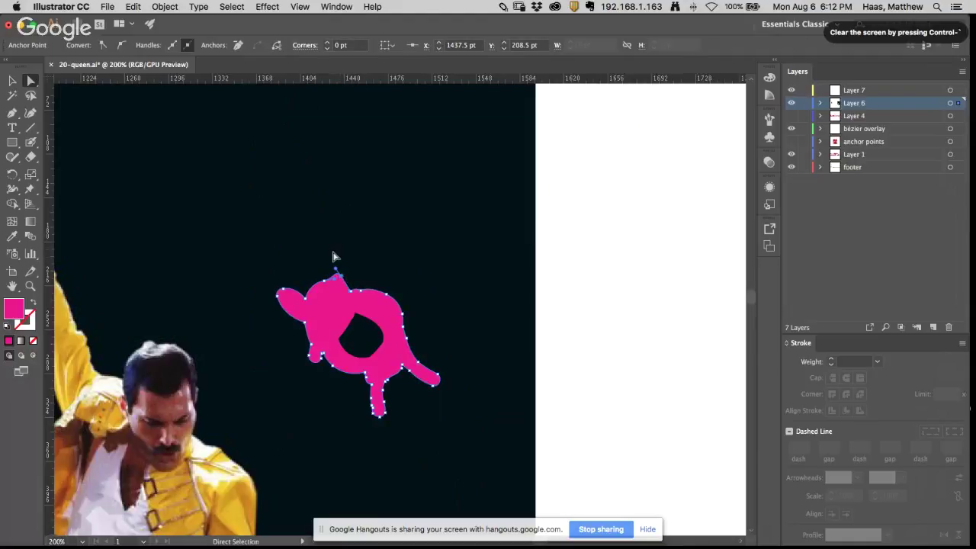
click(153, 184)
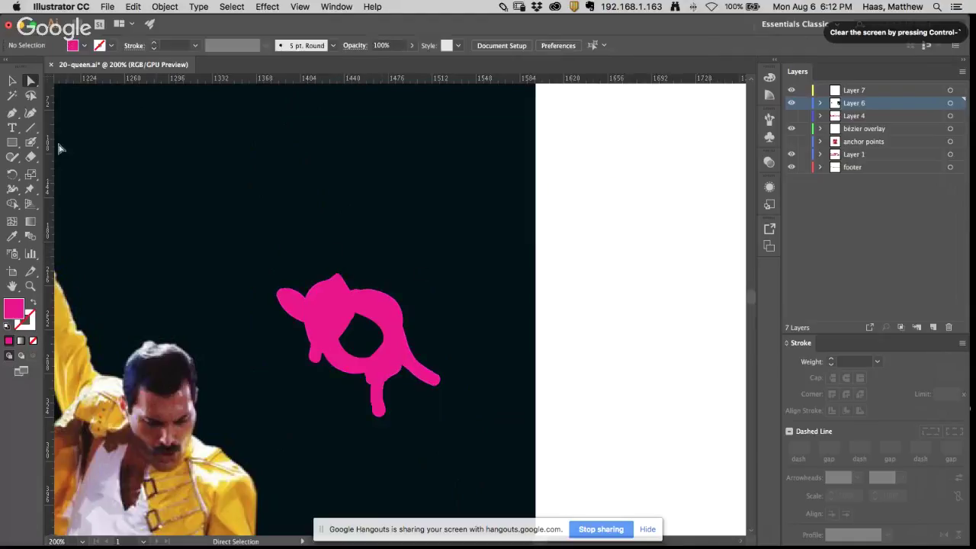
Step: Paint a two-loop Blob Brush stroke about 167 by 71 pt above the blob and select it to inspect its outline
click(30, 142)
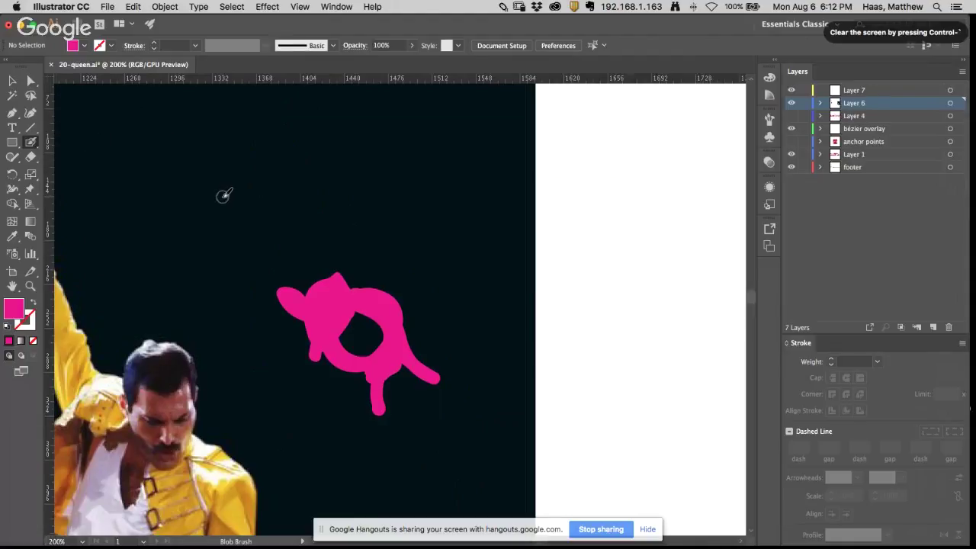
mouse_move(294, 224)
mouse_down()
mouse_move(358, 151)
mouse_move(336, 171)
mouse_move(396, 183)
mouse_move(446, 179)
mouse_move(494, 160)
mouse_up()
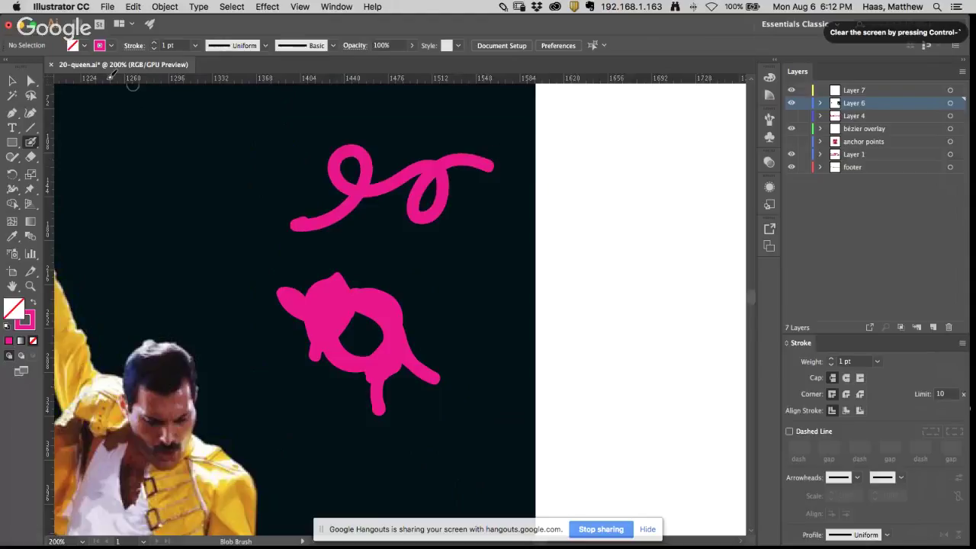
click(31, 81)
click(391, 190)
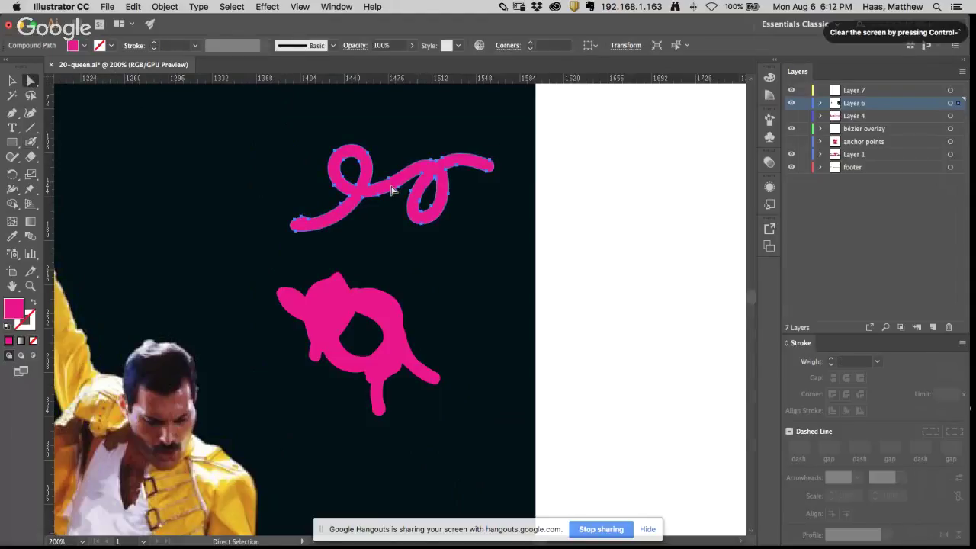
Step: Paint a thin curly stroke with several loops above the singer's head using the Paintbrush Tool
click(30, 143)
click(77, 142)
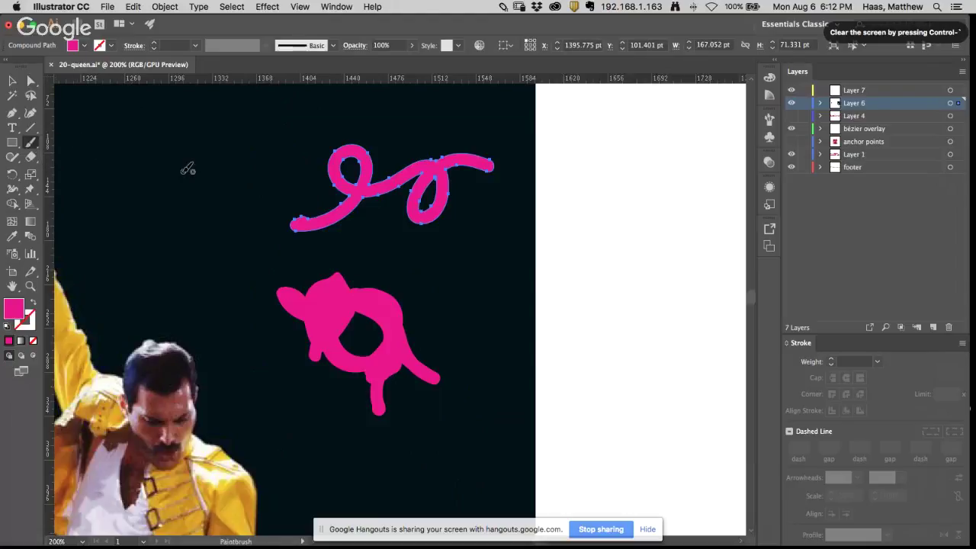
mouse_move(210, 191)
mouse_down()
mouse_move(217, 143)
mouse_move(201, 162)
mouse_move(237, 185)
mouse_move(190, 168)
mouse_move(187, 203)
mouse_move(135, 176)
mouse_move(109, 183)
mouse_move(172, 113)
mouse_up()
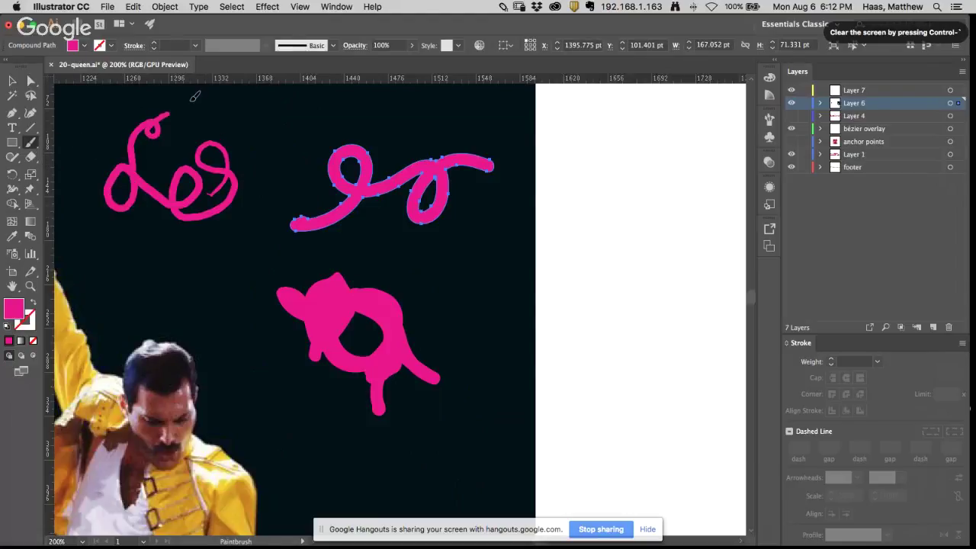
Step: Bend the curly Paintbrush stroke with Direct Selection by moving the path between its two lower loops
click(30, 80)
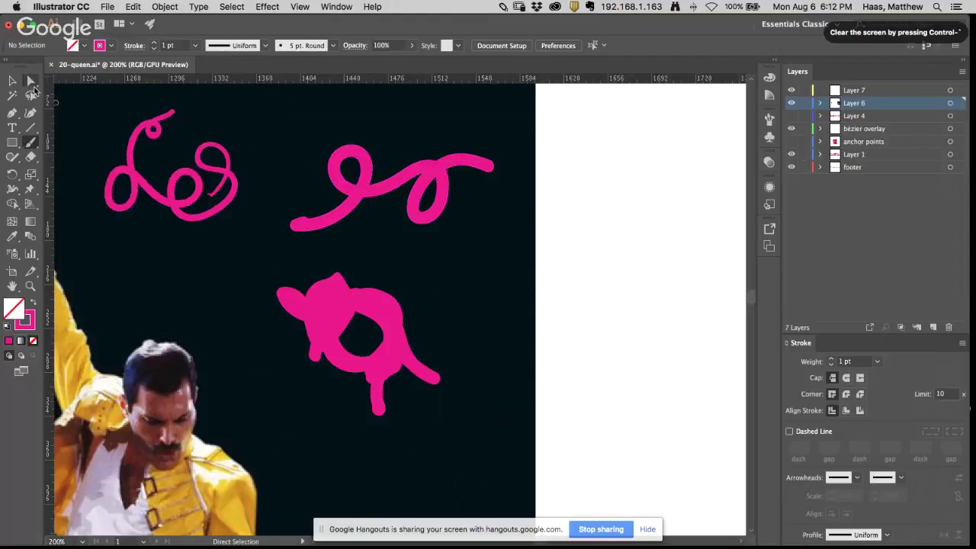
click(148, 196)
super+click(163, 196)
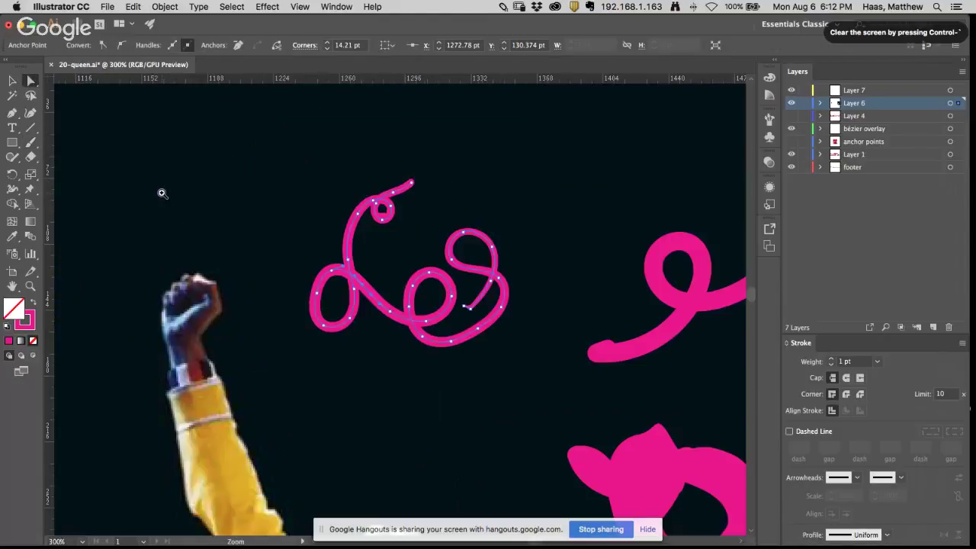
super+click(401, 328)
super+click(400, 328)
super+click(400, 328)
drag(376, 170, 355, 316)
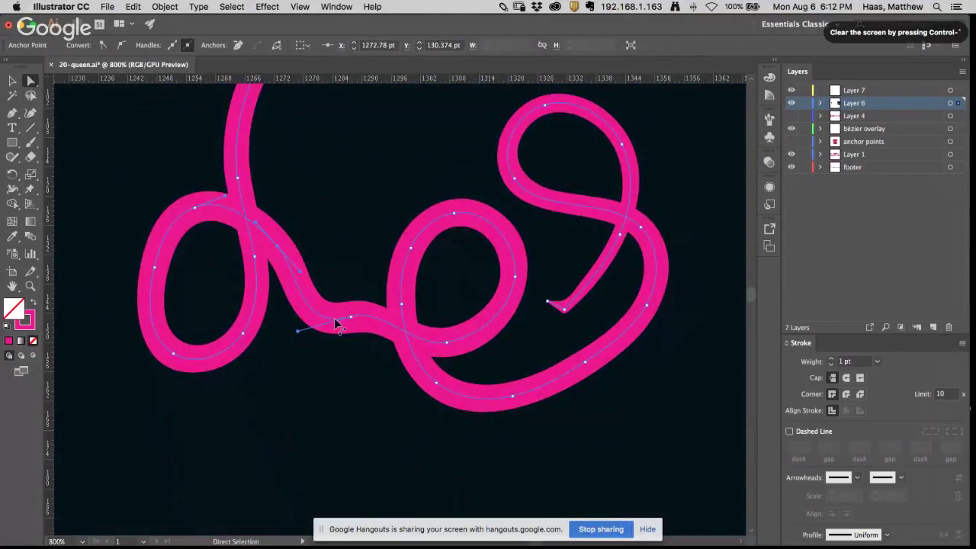
alt+super+click(339, 282)
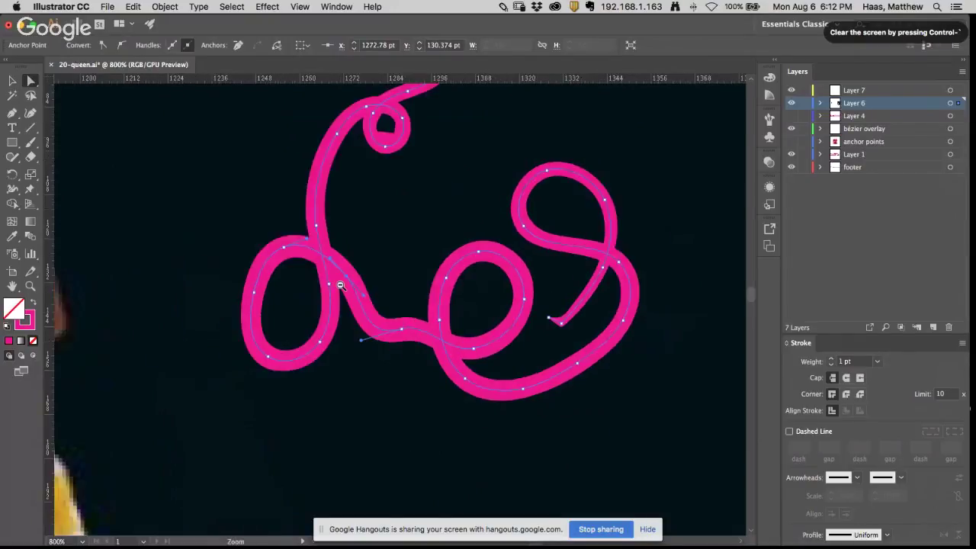
drag(528, 333, 296, 175)
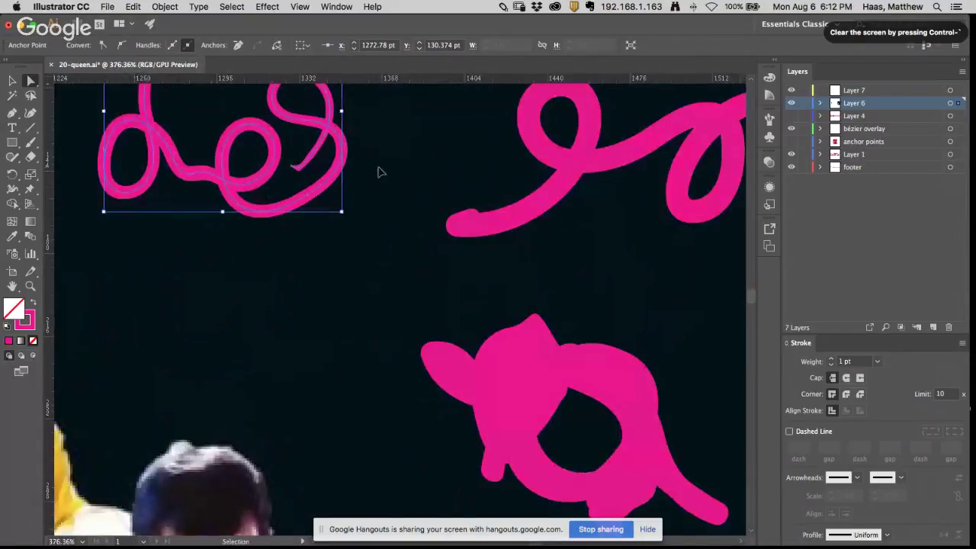
Step: Select all the pink practice strokes and the blob above the singer's head and delete them
super+click(513, 357)
super+click(273, 148)
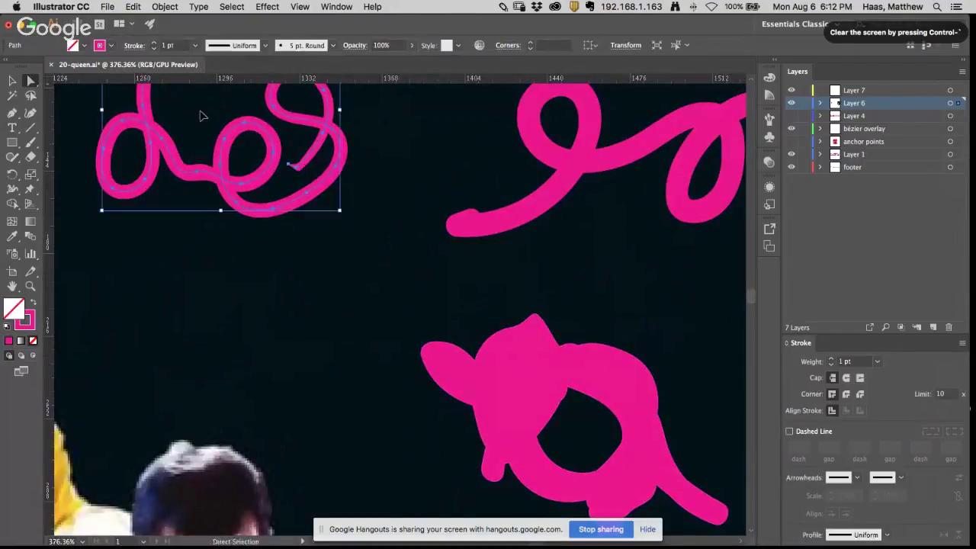
super+click(192, 109)
drag(192, 112, 656, 384)
key(Delete)
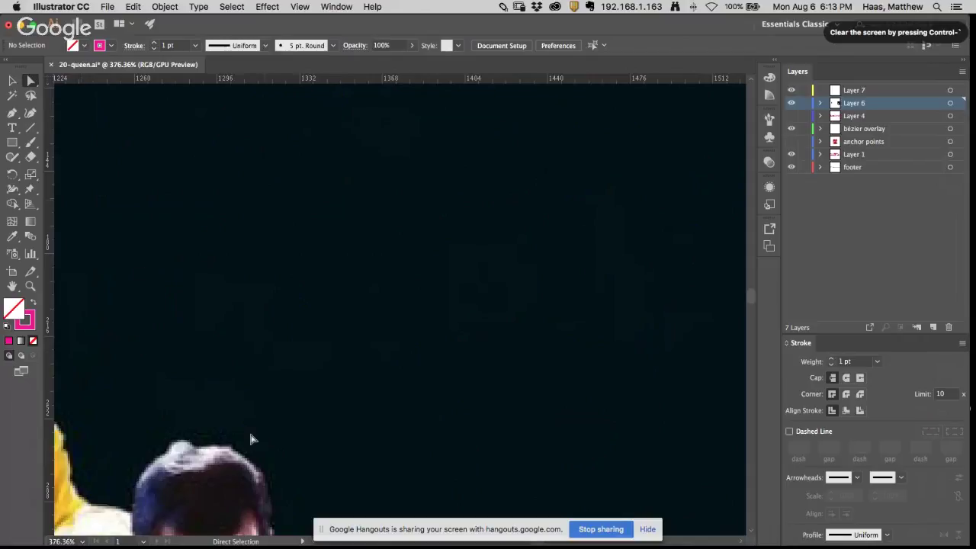
Step: Hide the screen-sharing bar and switch back to Illustrator with the singer's head and shoulders in view
scroll(252, 439, down, 10)
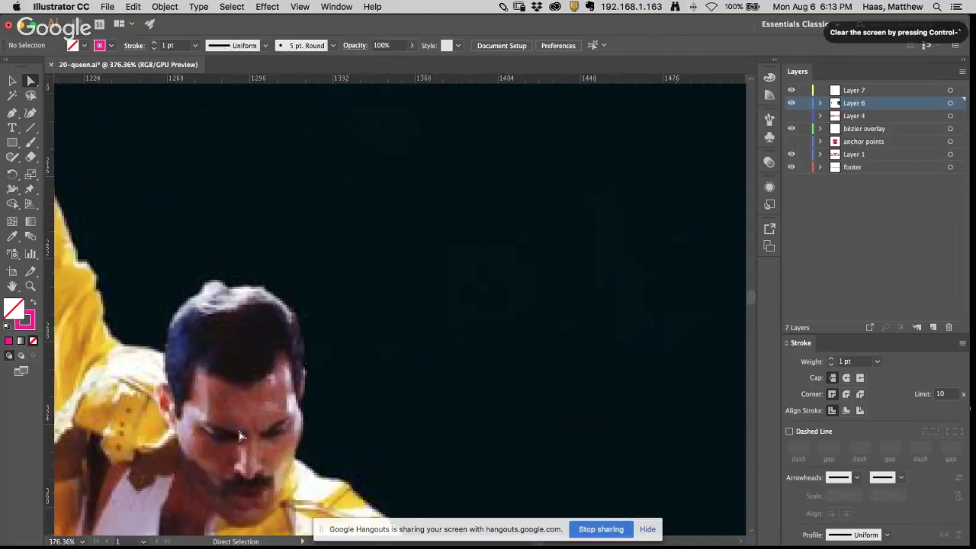
scroll(240, 436, down, 6)
scroll(240, 436, left, 2)
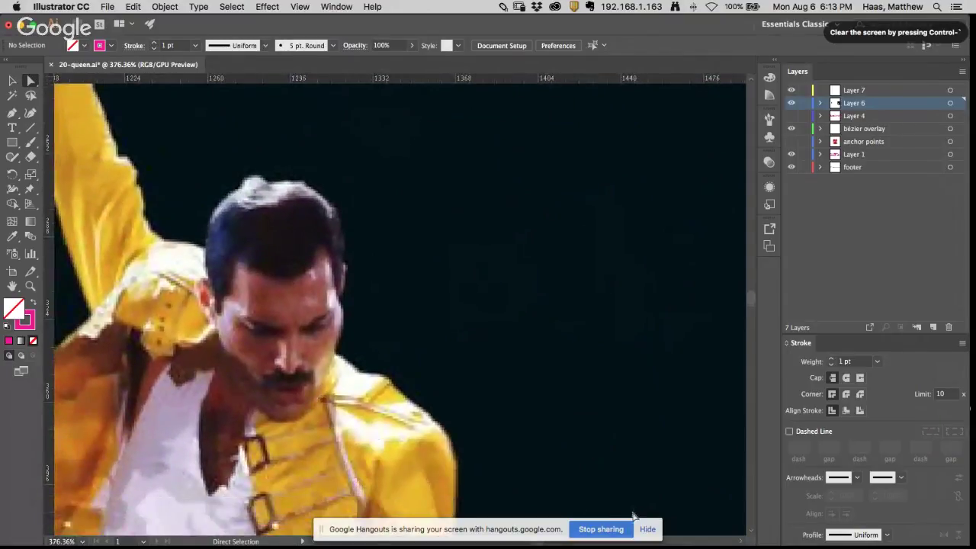
click(646, 529)
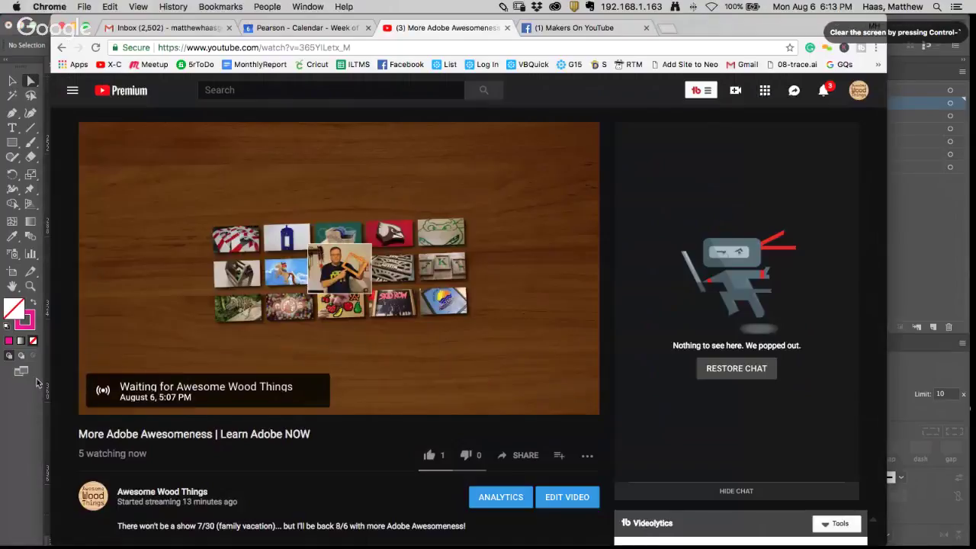
key(super+Tab)
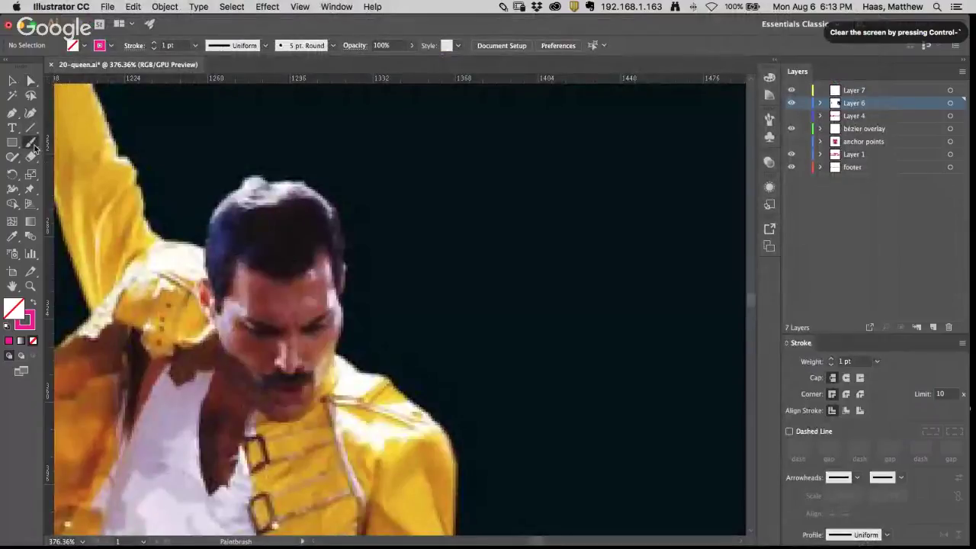
Step: Switch to the Blob Brush Tool and try shrinking and enlarging its brush size
drag(30, 143, 76, 153)
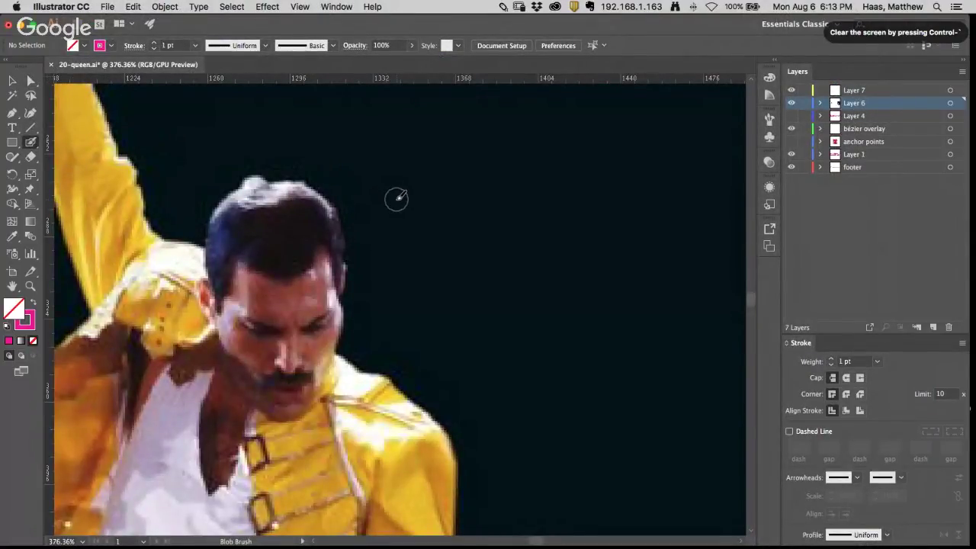
key(bracketleft)
key(bracketleft)
key(bracketleft)
key(bracketleft)
key(bracketleft)
key(bracketleft)
key(bracketright)
key(bracketright)
key(bracketright)
key(bracketright)
key(bracketright)
key(bracketright)
key(super)
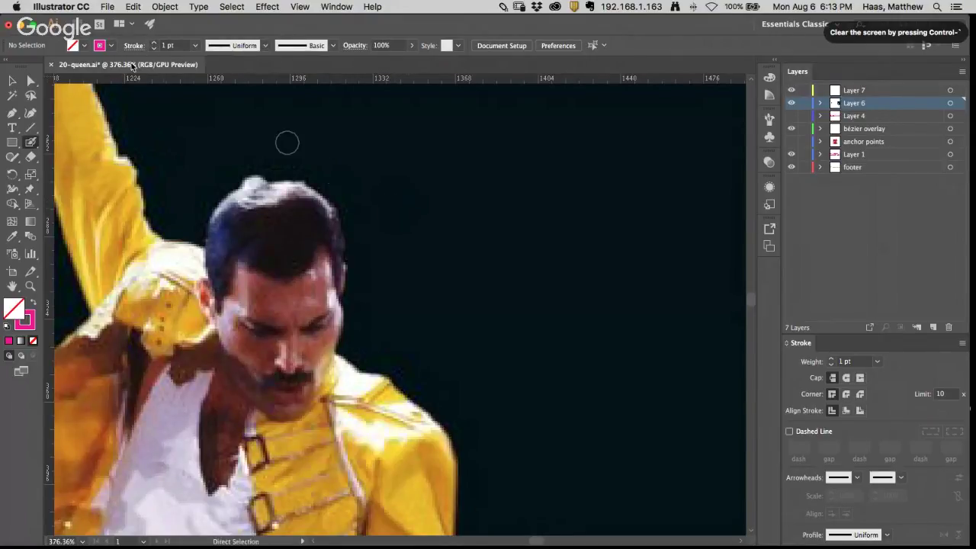
Step: In the Blob Brush options, set the size to 3 pt, controlled by Pressure, with the variation raised to its maximum
double_click(31, 143)
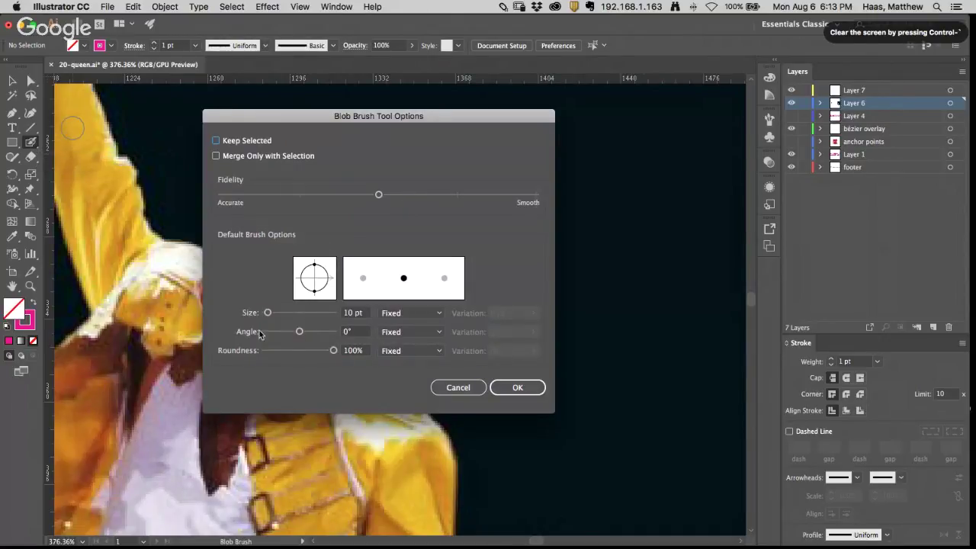
drag(268, 319, 266, 318)
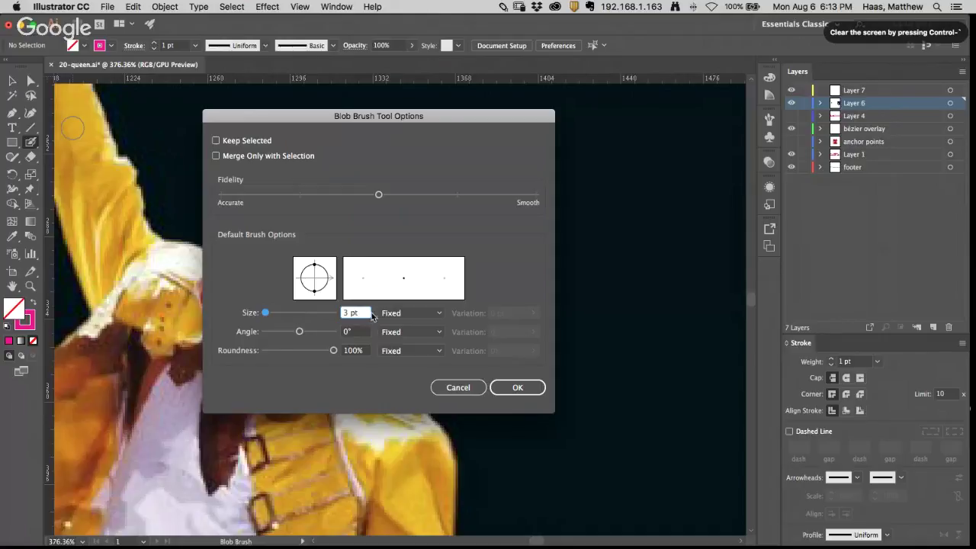
click(398, 314)
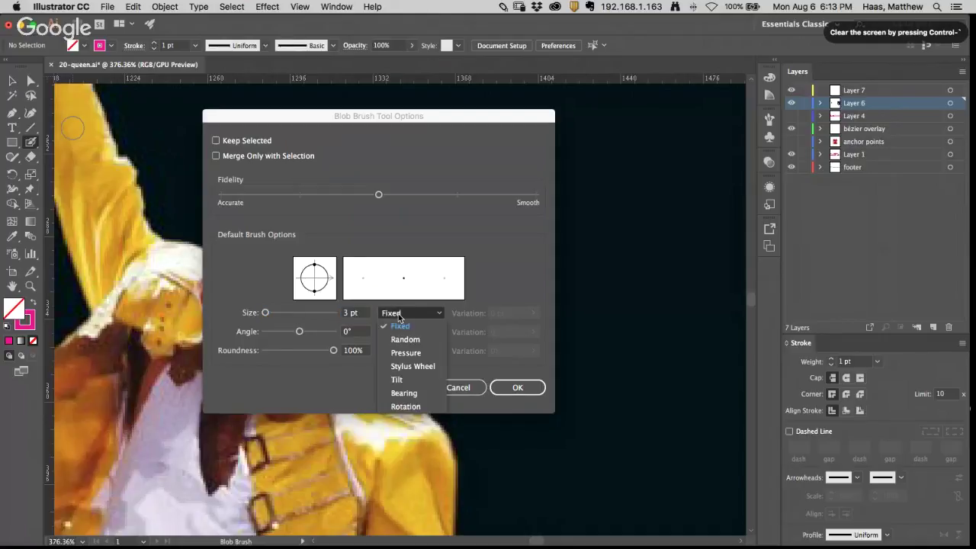
click(405, 353)
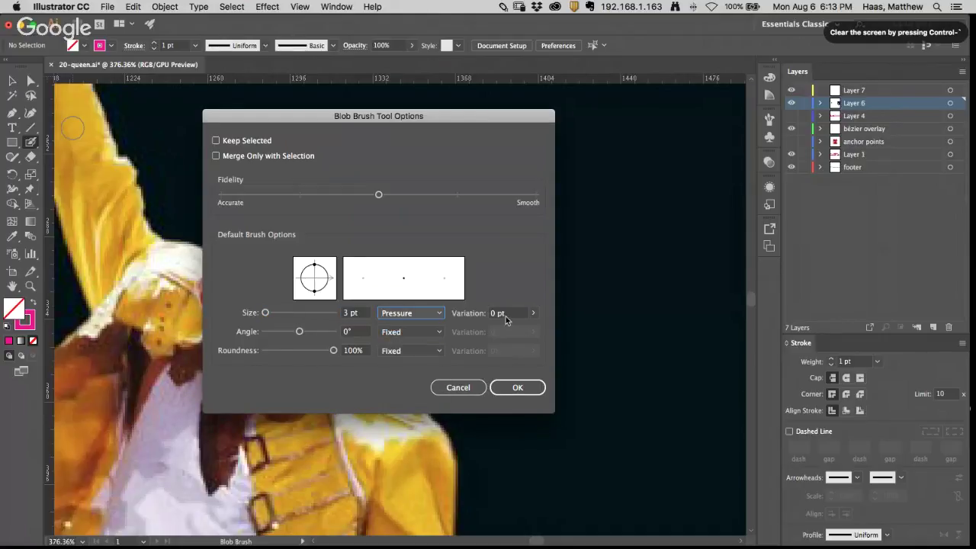
click(534, 313)
drag(488, 329, 536, 332)
click(517, 387)
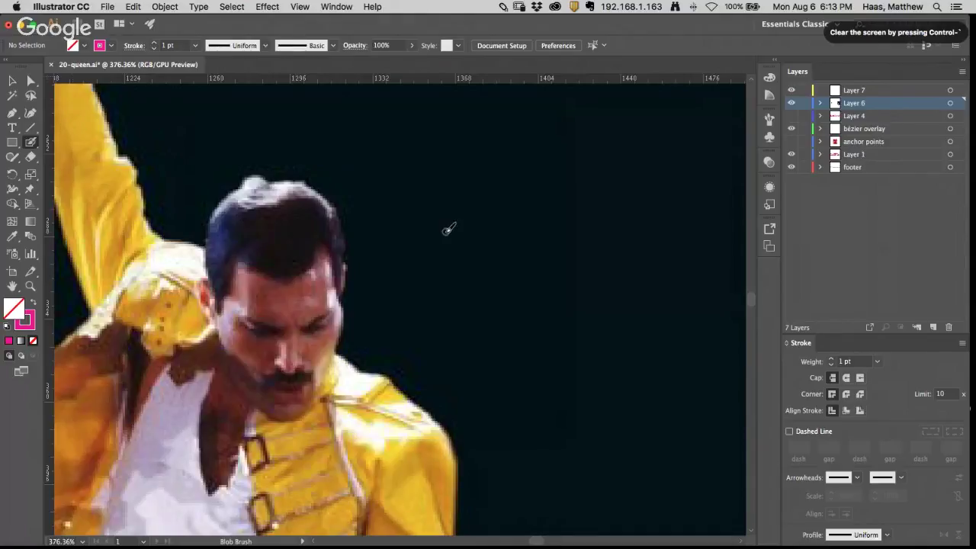
Step: Paint a tapered diagonal test stroke beside the singer's head, inspect its outline with Direct Selection, and delete it
mouse_move(412, 192)
mouse_down()
mouse_move(450, 199)
mouse_move(543, 261)
mouse_up()
click(31, 80)
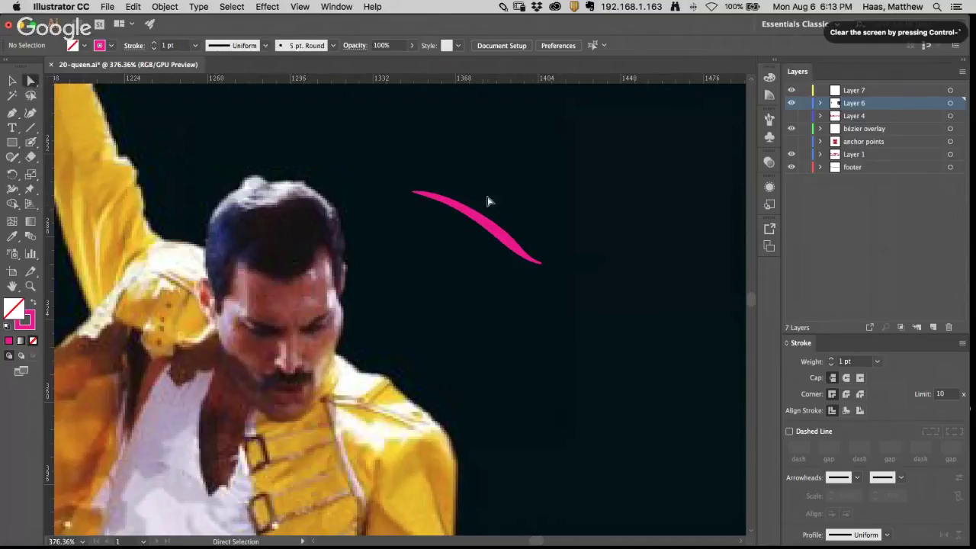
click(474, 218)
click(485, 218)
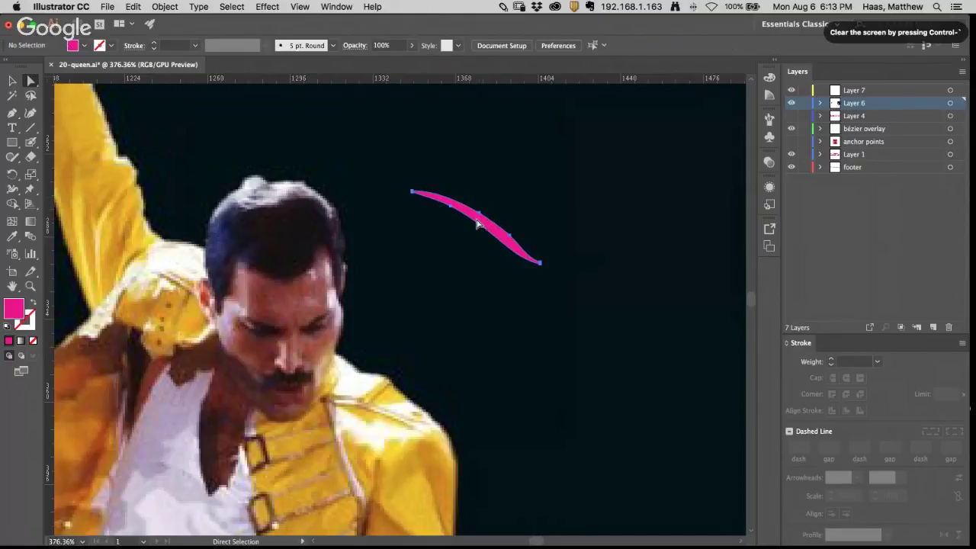
mouse_move(483, 218)
mouse_down()
mouse_move(494, 183)
mouse_move(470, 222)
mouse_up()
key(Delete)
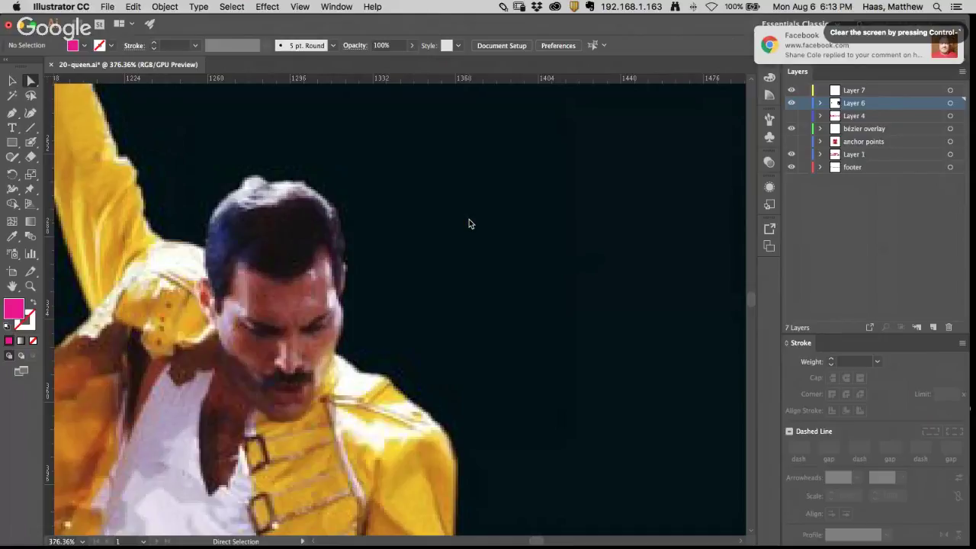
Step: Look over the singer's white trousers, belt and shoes in the colour photo to decide where to begin tracing
key(space)
drag(267, 440, 431, 92)
drag(527, 444, 518, 84)
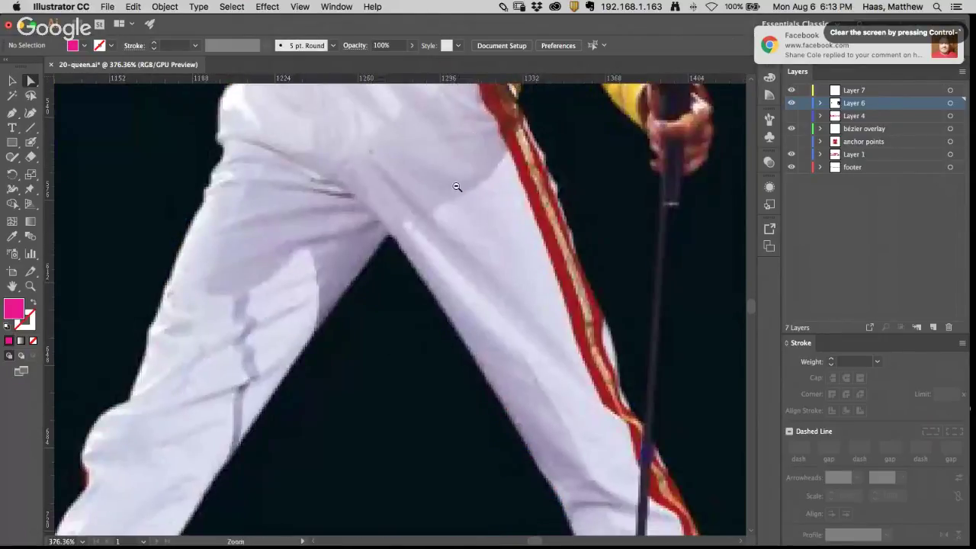
alt+super+click(424, 264)
alt+super+click(423, 265)
drag(370, 379, 427, 203)
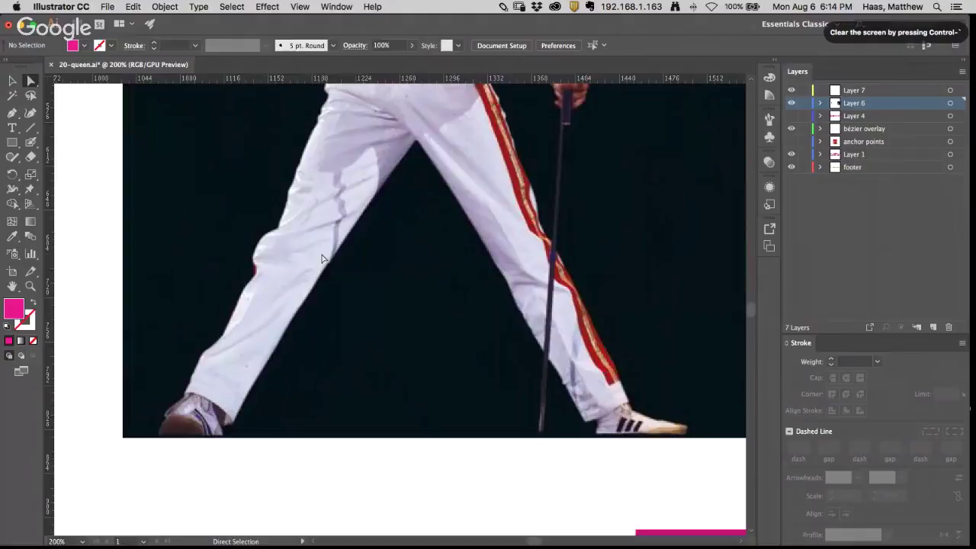
scroll(310, 249, up, 5)
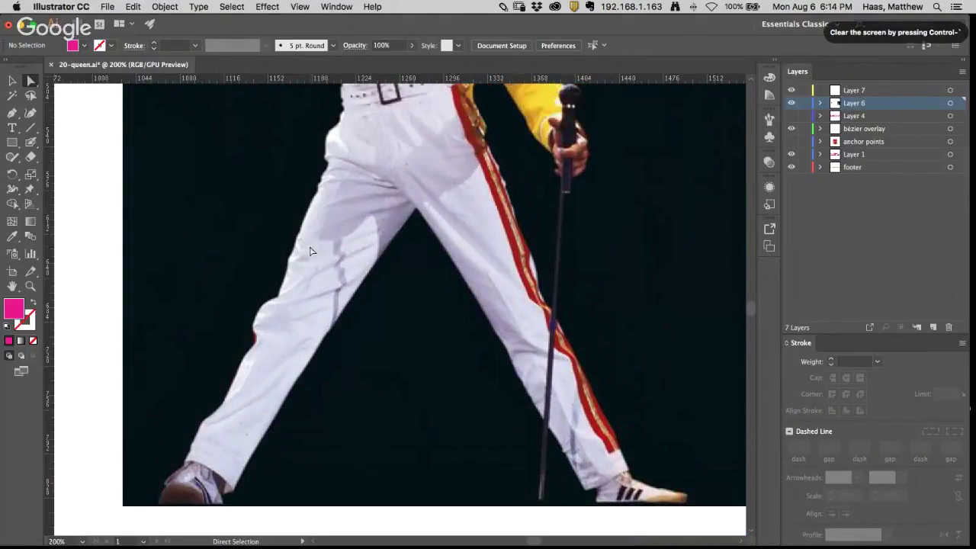
scroll(309, 250, up, 15)
scroll(310, 249, down, 10)
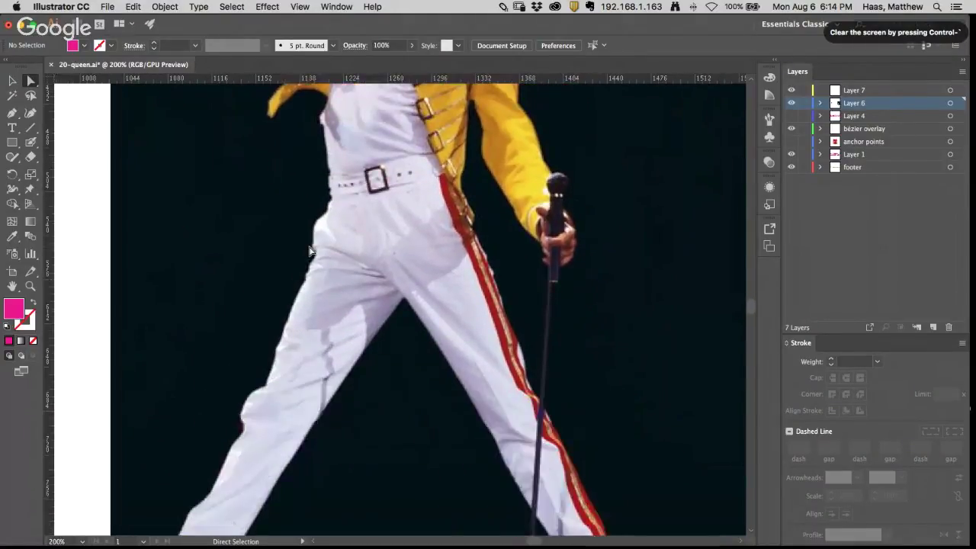
scroll(309, 249, down, 6)
key(z)
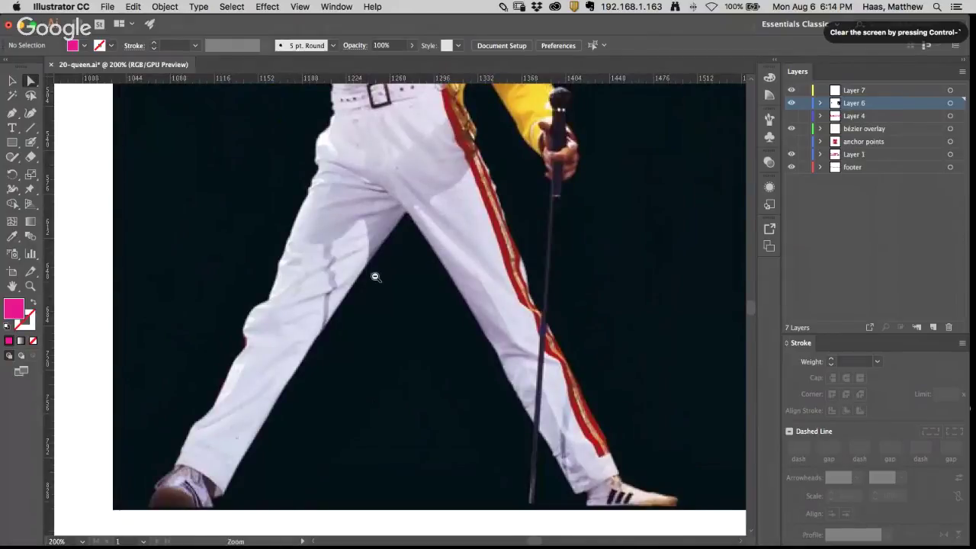
Step: Move the black-and-white reference figure onto the artboard beside the colour photo, at about X 282, Y 77 pt
alt+super+click(375, 276)
alt+super+click(375, 277)
alt+super+click(375, 277)
drag(316, 324, 522, 401)
drag(227, 338, 437, 382)
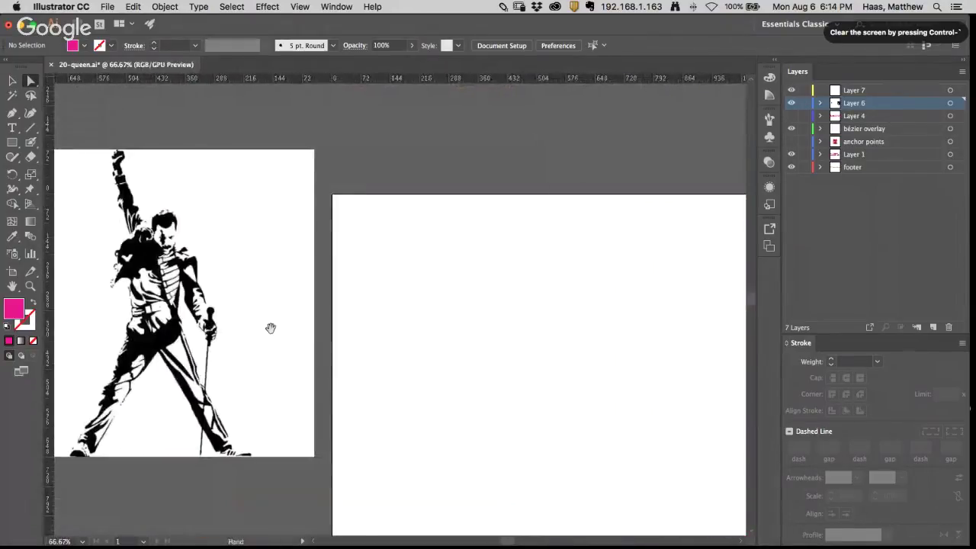
drag(271, 328, 324, 269)
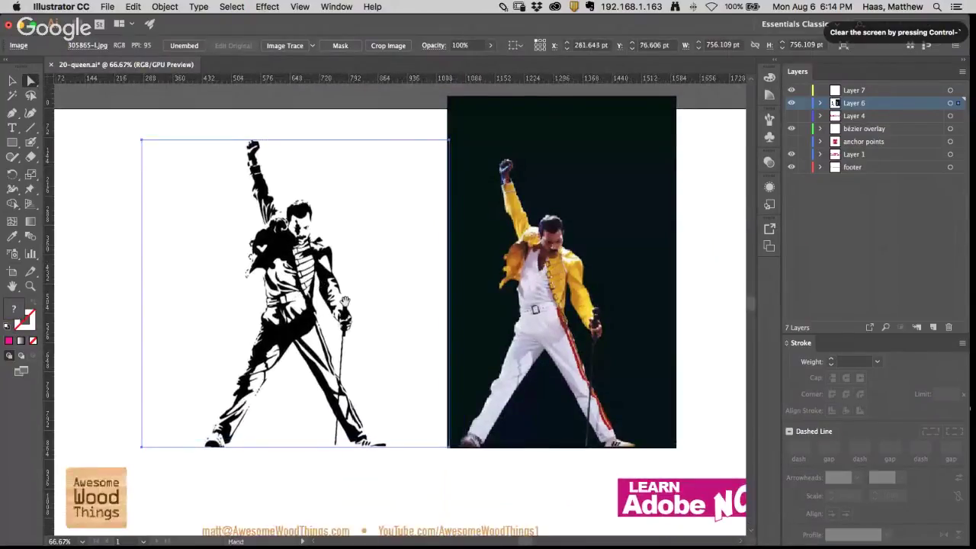
Step: Move the black-and-white reference image closer to the colour photo, partly behind it, at about X 443, Y 85 pt
key(super+1)
drag(328, 326, 385, 301)
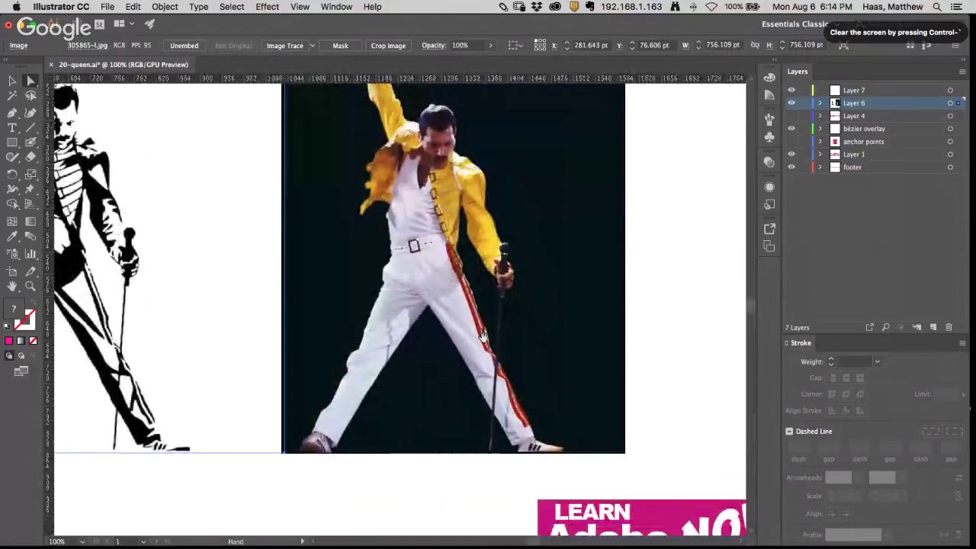
key(super+equal)
drag(453, 344, 666, 360)
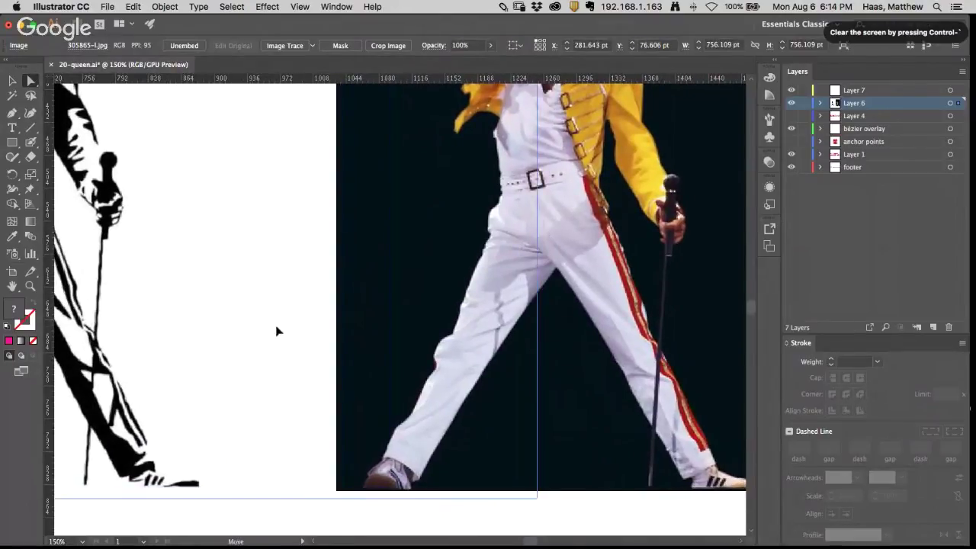
drag(276, 331, 472, 342)
drag(538, 292, 424, 302)
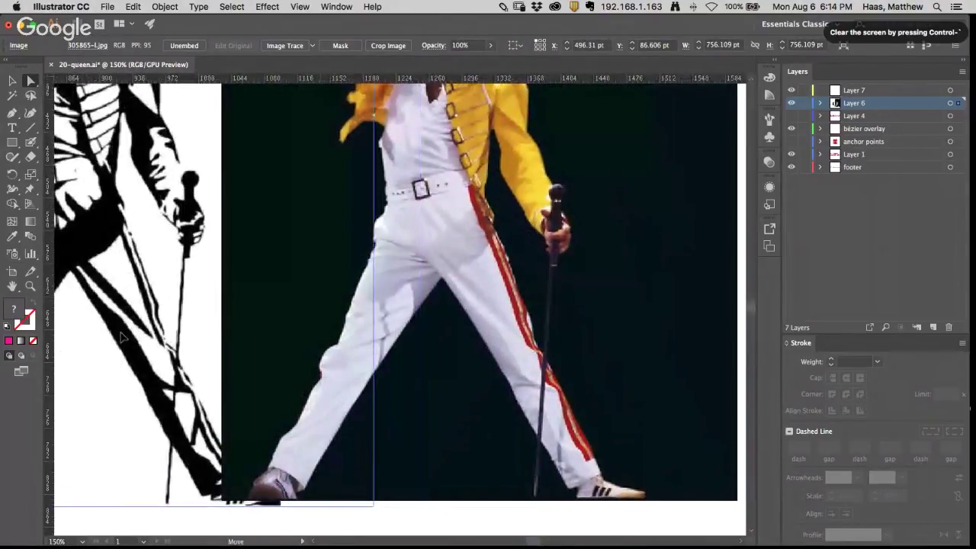
Step: Shift the black-and-white reference image away from the photo's edge to about X 421, Y 89 pt so its shoe is clear
click(599, 485)
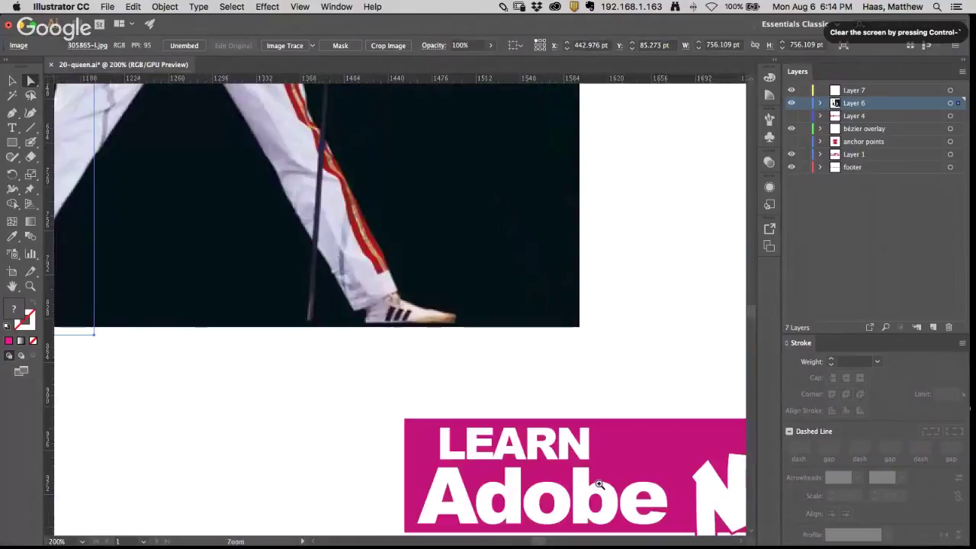
click(419, 327)
click(419, 326)
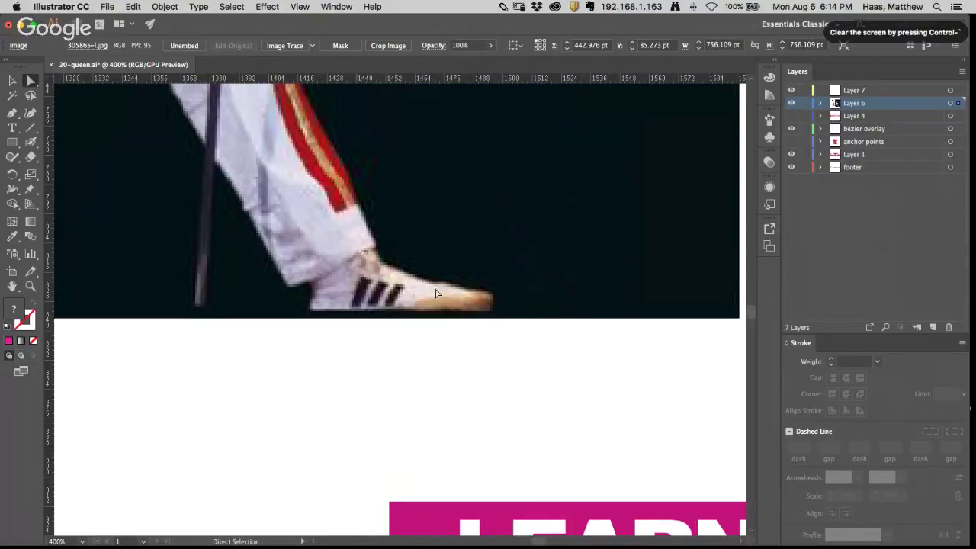
scroll(436, 293, left, 3)
alt+super+click(352, 282)
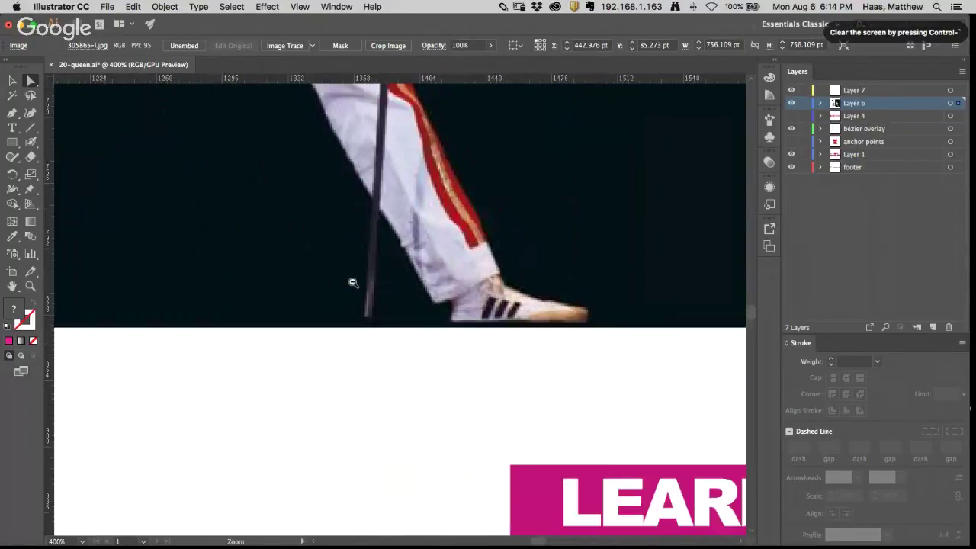
alt+click(353, 283)
drag(454, 291, 551, 286)
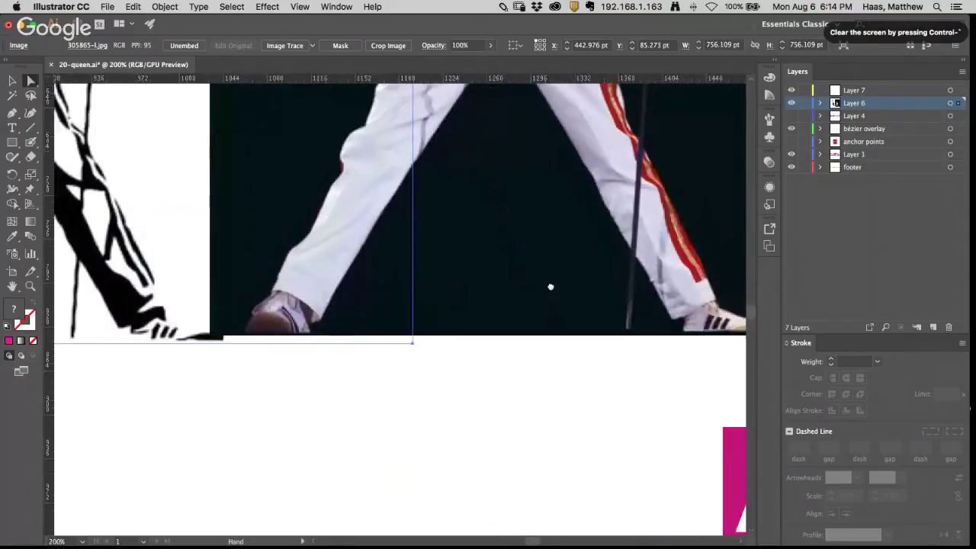
drag(167, 328, 140, 333)
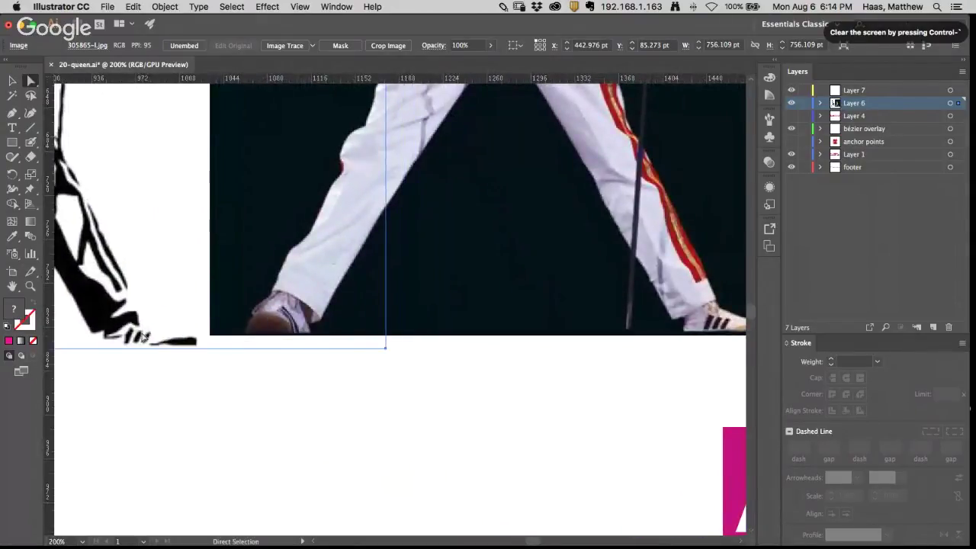
Step: Paint the front part of the adidas shoe's sole in magenta with the Blob Brush, outlining it and filling in the middle
scroll(510, 275, right, 5)
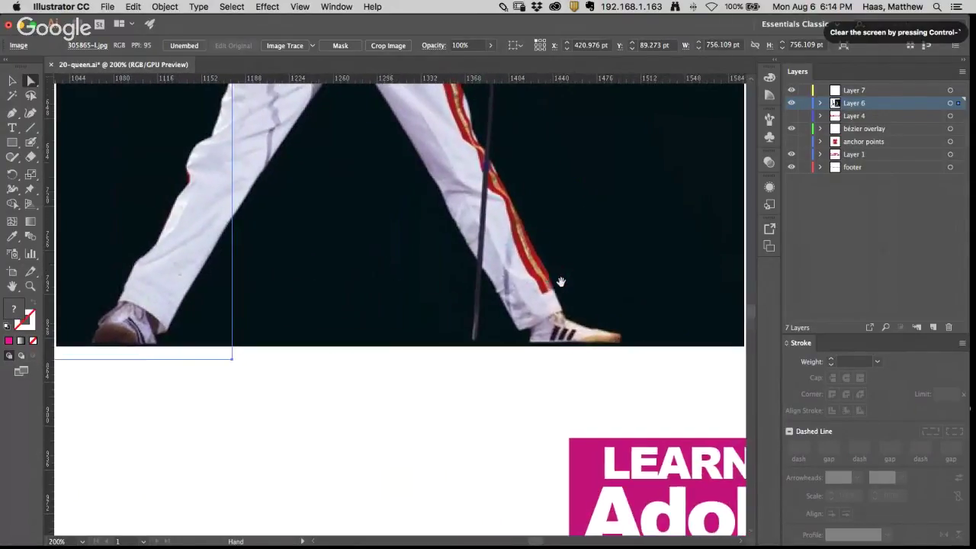
super+click(599, 330)
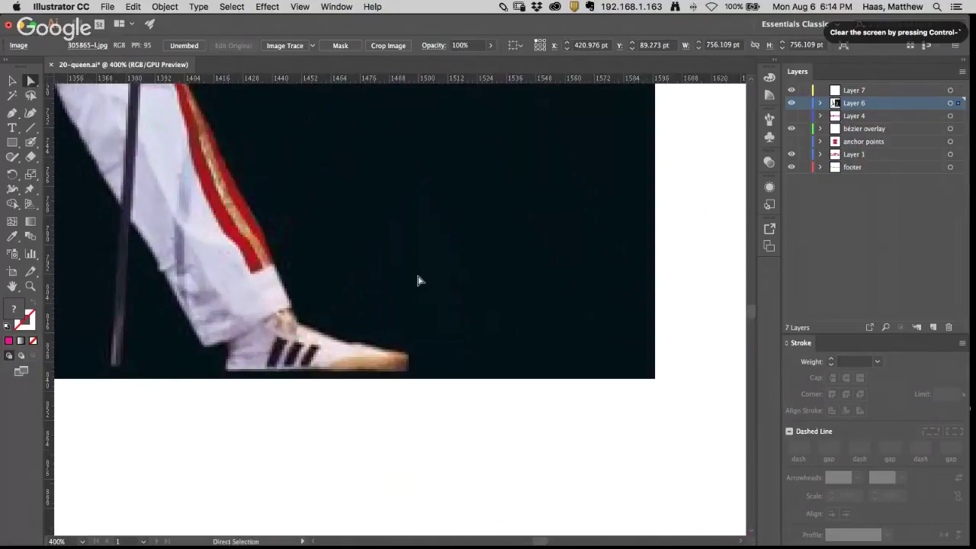
click(31, 144)
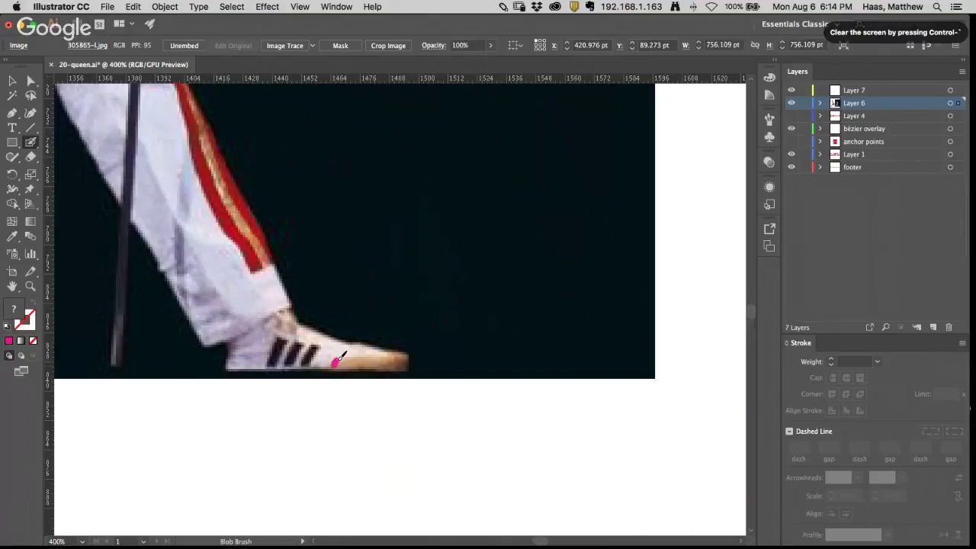
drag(359, 356, 353, 355)
key(super+z)
drag(348, 357, 379, 355)
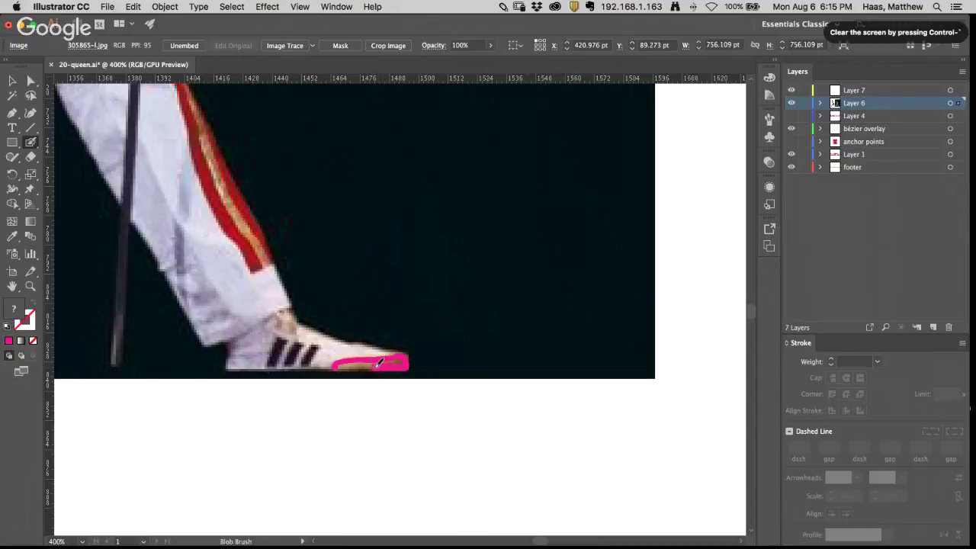
mouse_move(363, 363)
mouse_down()
mouse_move(344, 364)
mouse_move(364, 361)
mouse_up()
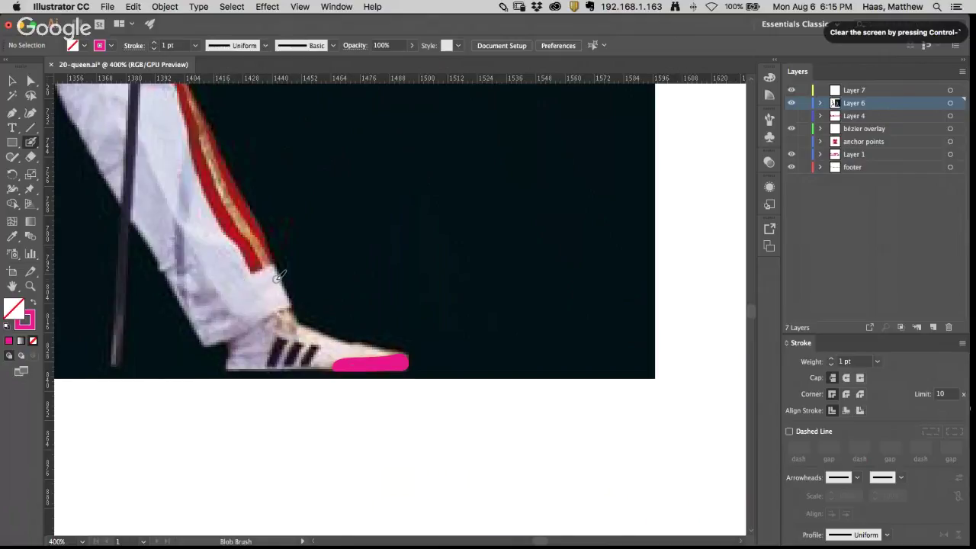
Step: Examine the painted magenta sole shape and its anchor points against the shoe in the photo
alt+super+click(321, 312)
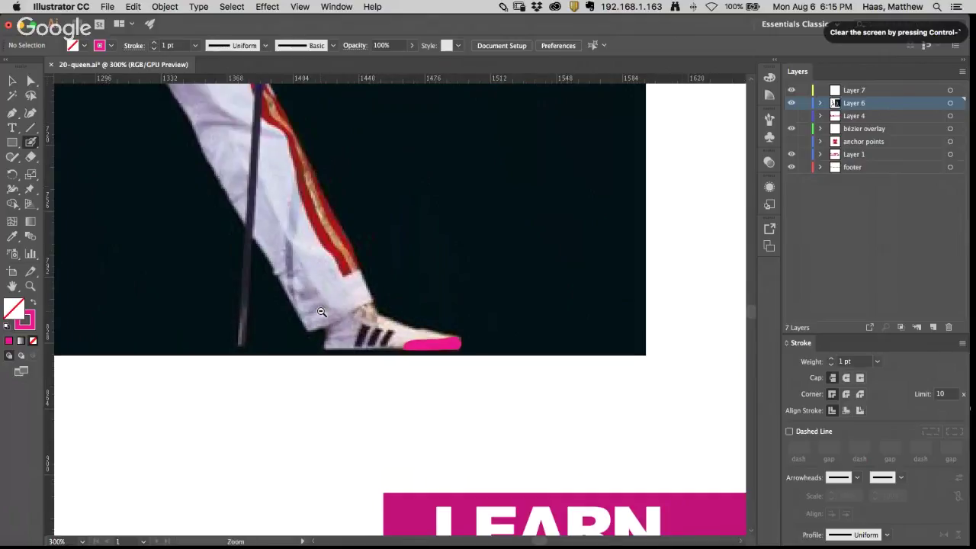
alt+super+click(321, 312)
mouse_move(300, 312)
mouse_down()
mouse_move(619, 345)
mouse_move(521, 340)
mouse_up()
drag(619, 336, 431, 338)
super+click(438, 354)
super+click(438, 355)
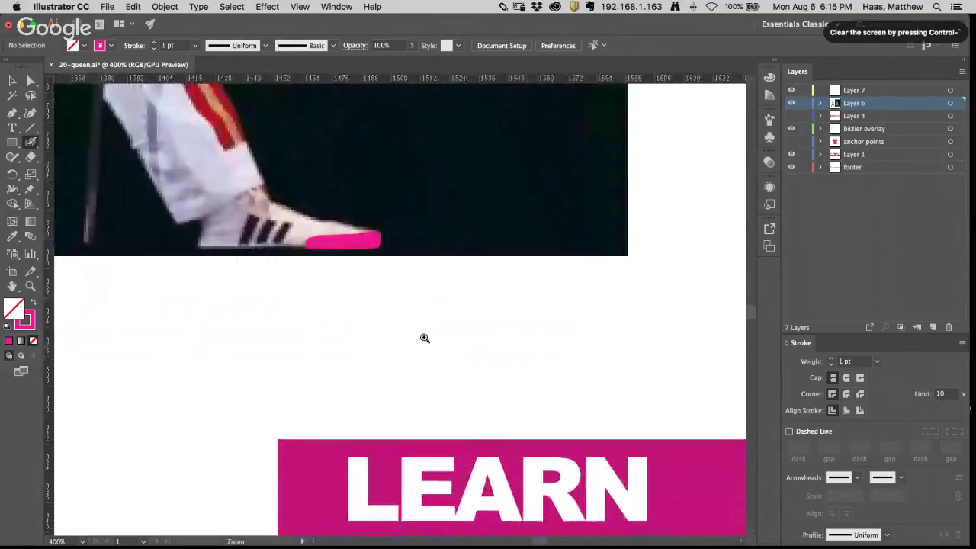
click(338, 248)
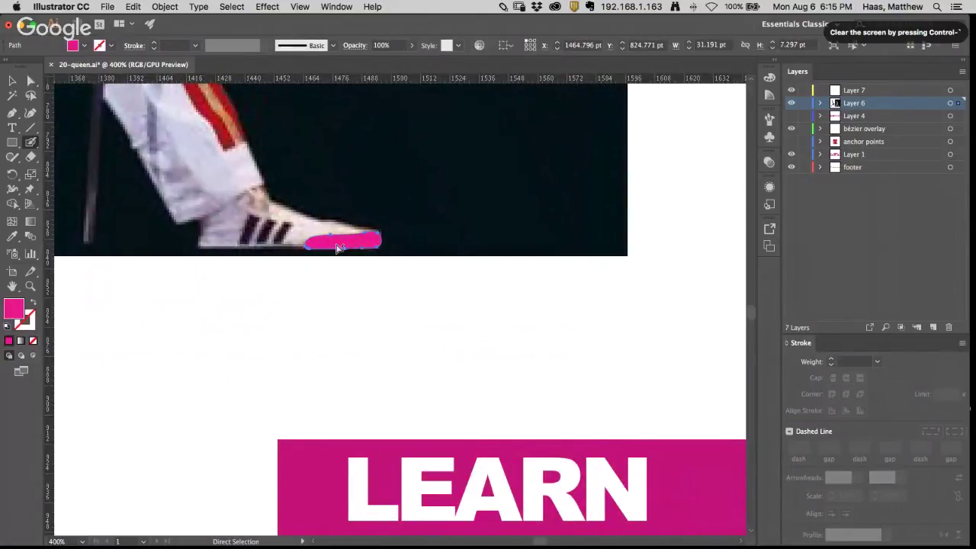
super+click(308, 257)
key(super+space)
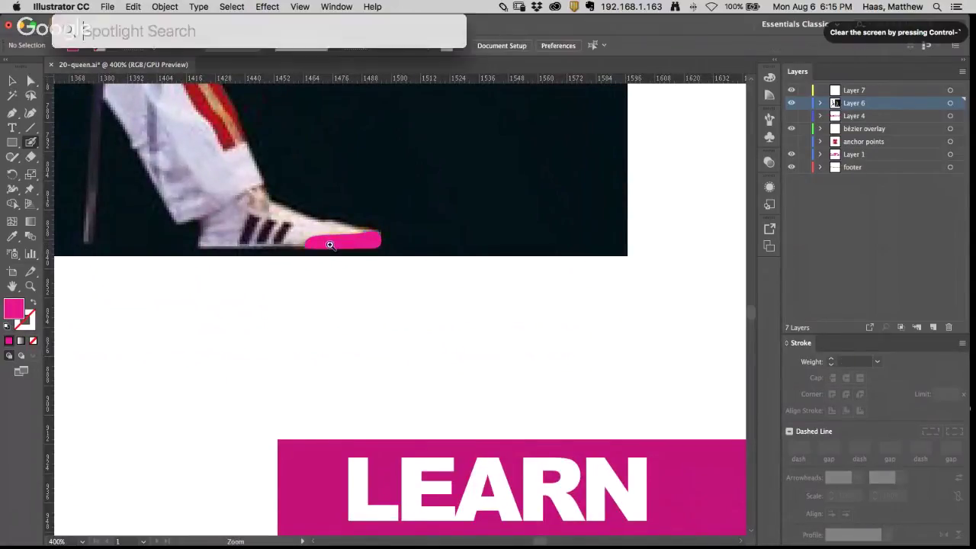
Step: Flatten the sole shape's lower edge by averaging its bottom anchor points along the Horizontal axis
super+click(329, 244)
super+click(444, 312)
click(294, 302)
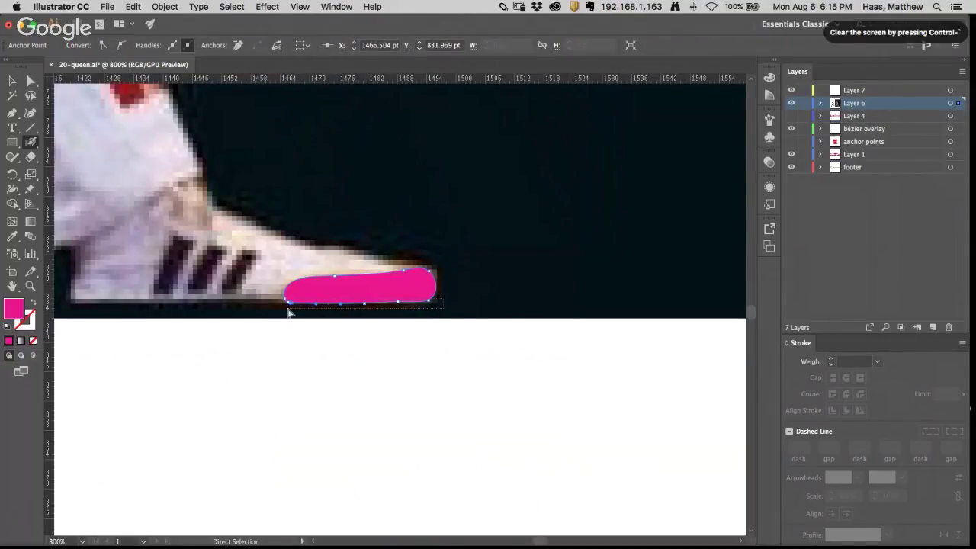
drag(287, 308, 290, 308)
click(151, 7)
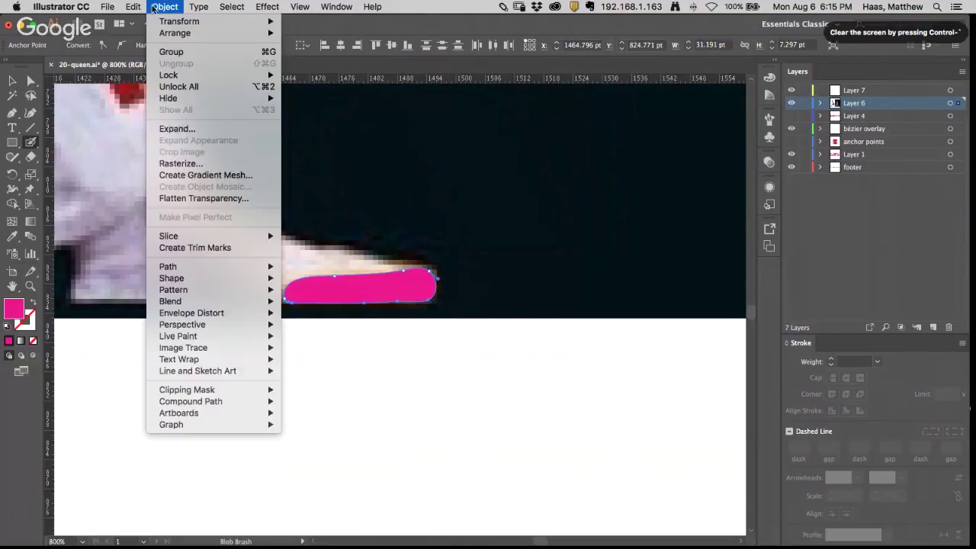
mouse_move(252, 267)
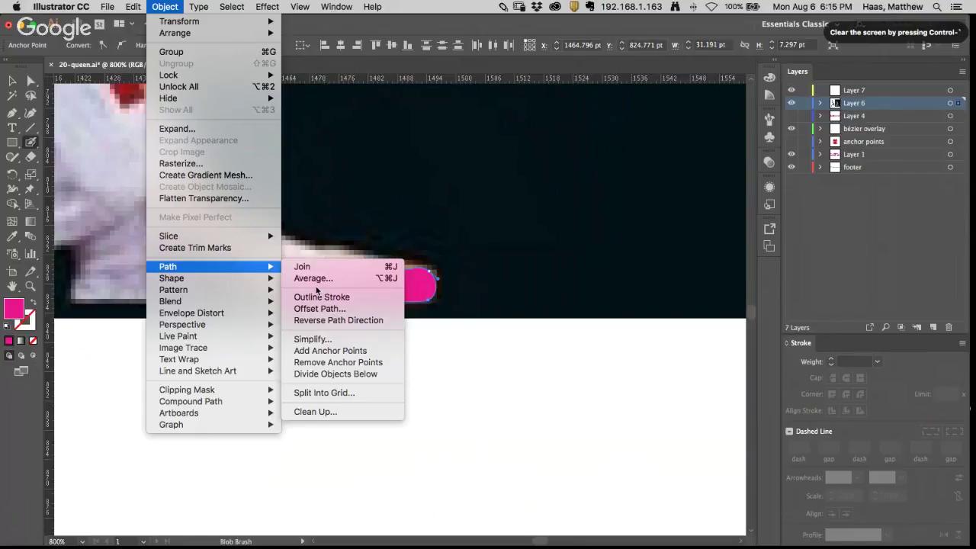
click(317, 278)
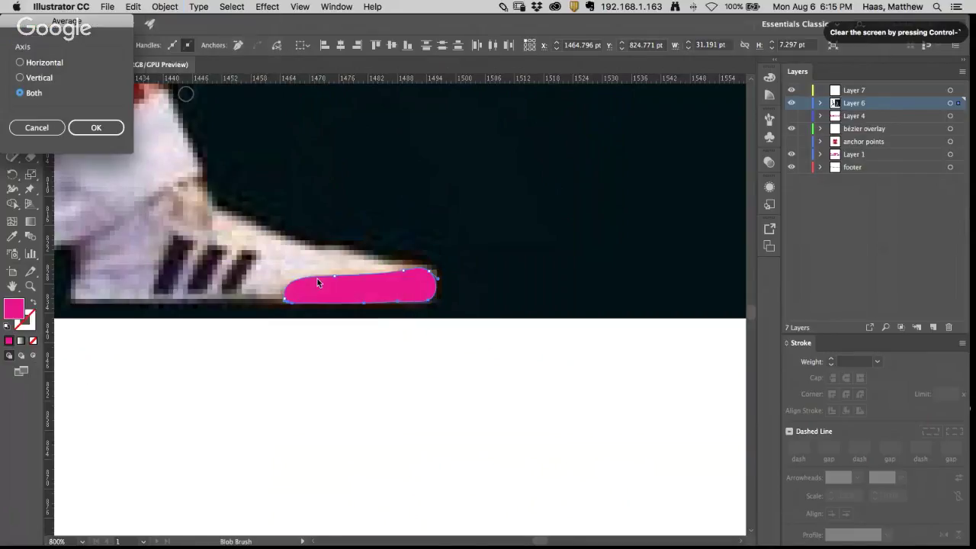
click(45, 64)
click(98, 128)
click(279, 183)
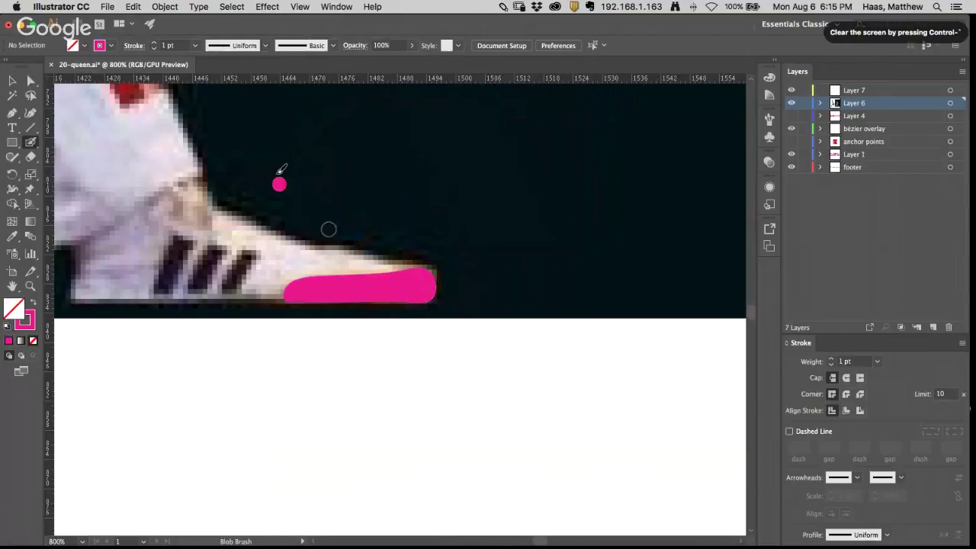
key(super+z)
Step: Reshape the magenta sole by adjusting the curve at its rear end, its upper-edge anchor and its lower toe corner to match the shoe
super+click(388, 246)
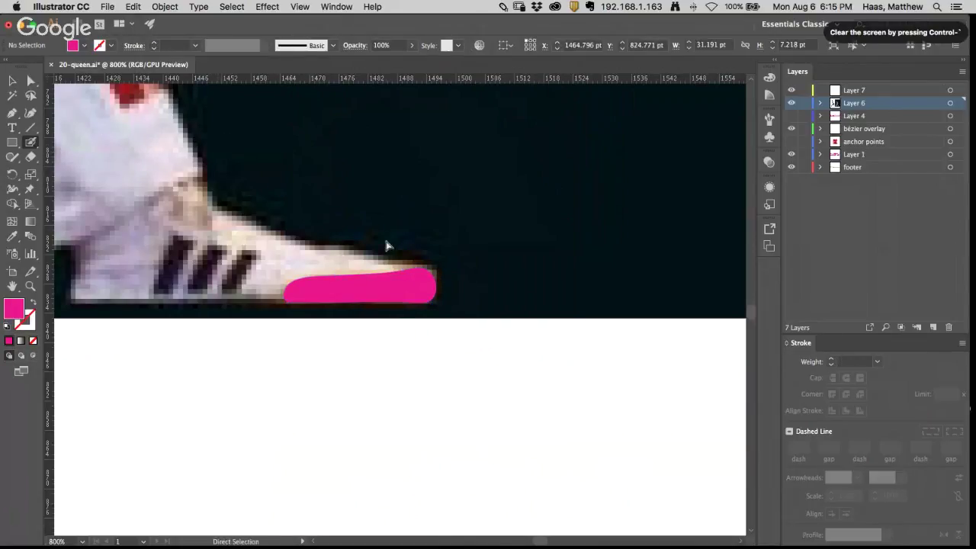
click(386, 245)
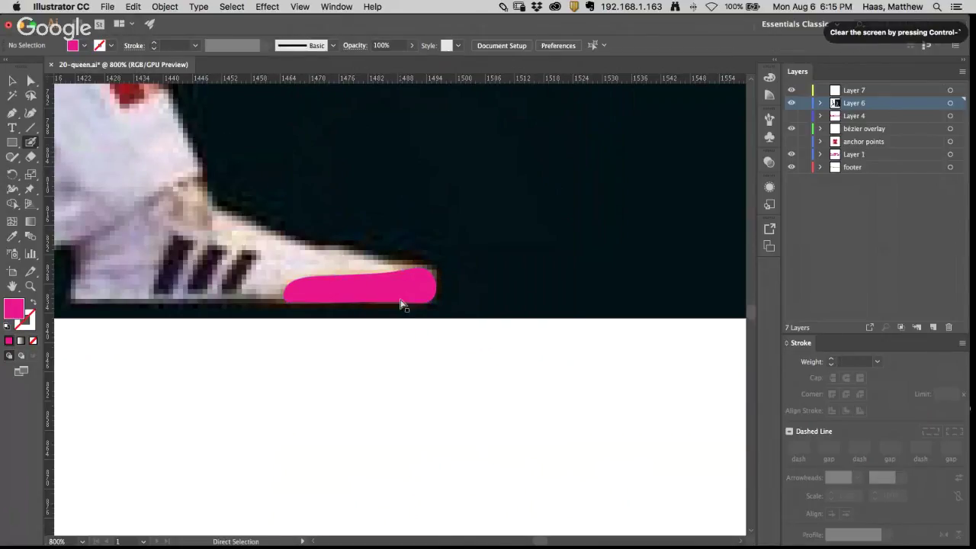
click(289, 297)
click(285, 281)
drag(281, 273, 281, 282)
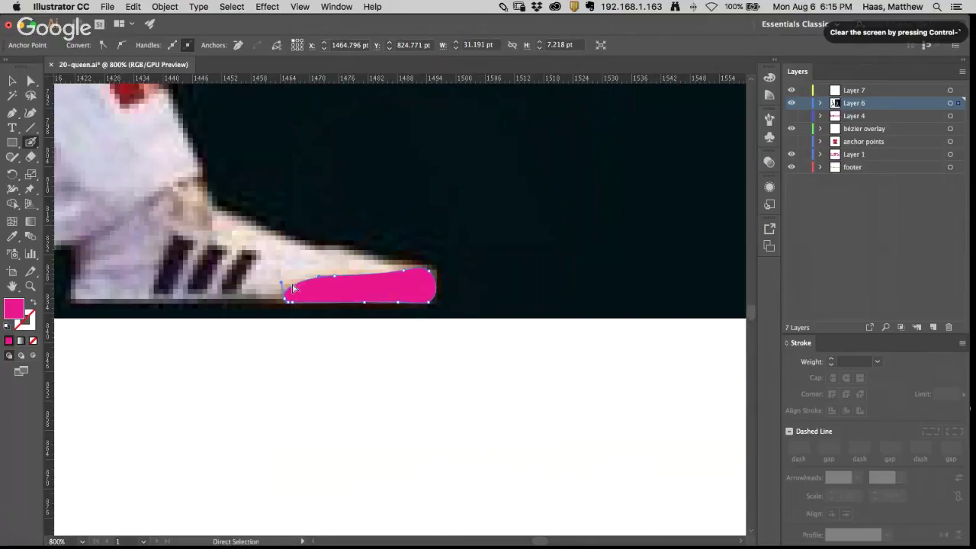
click(336, 276)
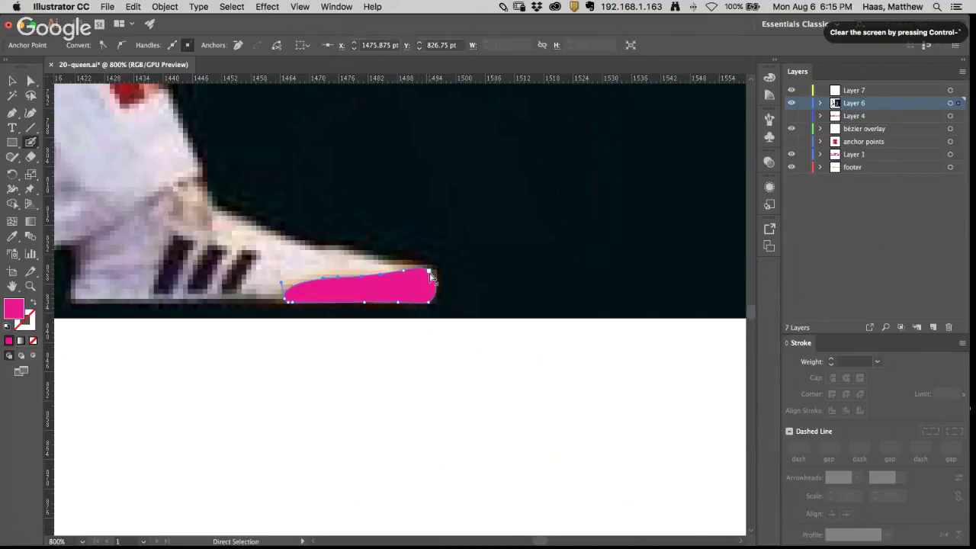
click(432, 303)
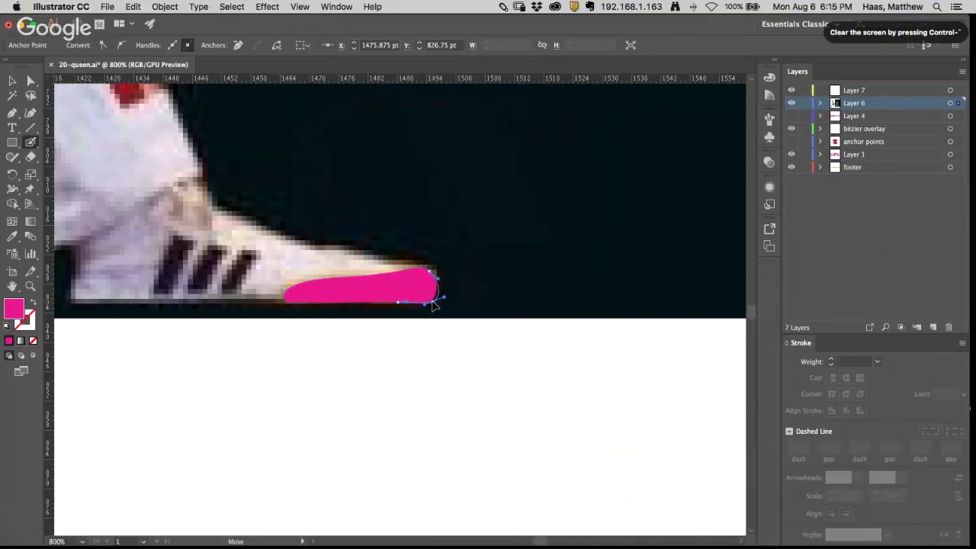
drag(431, 301, 439, 299)
super+click(407, 248)
Step: Draw a curved magenta path, stroked and without fill, down the shoe's rearmost dark stripe with the Pen tool
drag(262, 255, 434, 258)
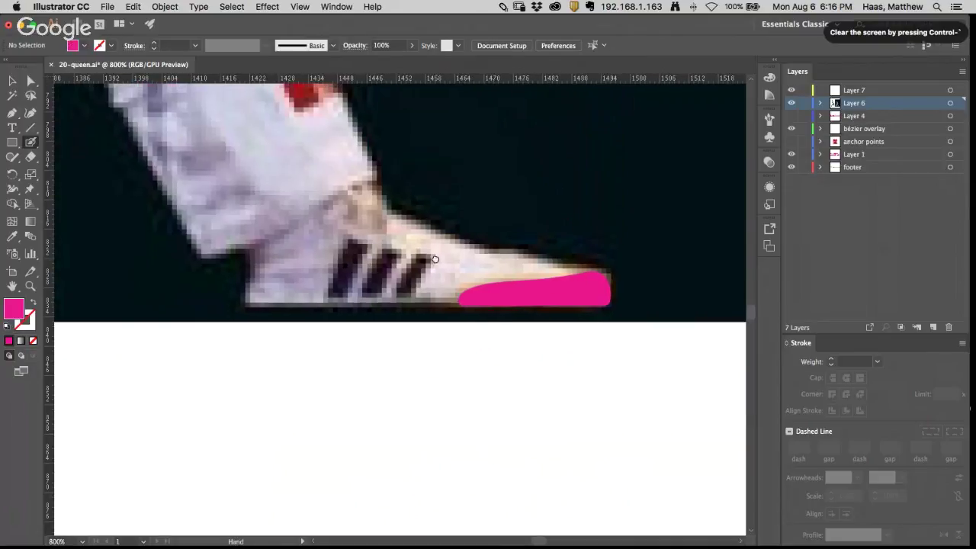
drag(393, 204, 429, 296)
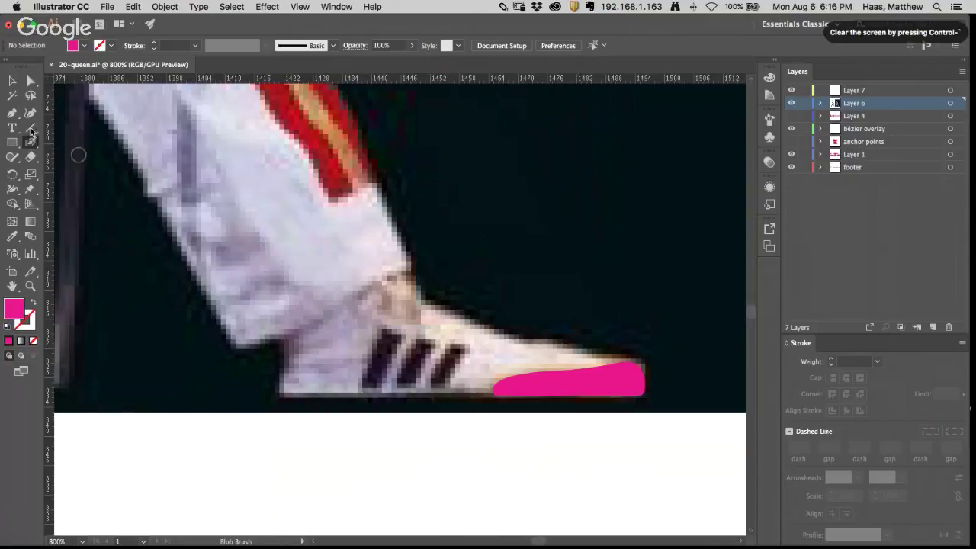
click(12, 114)
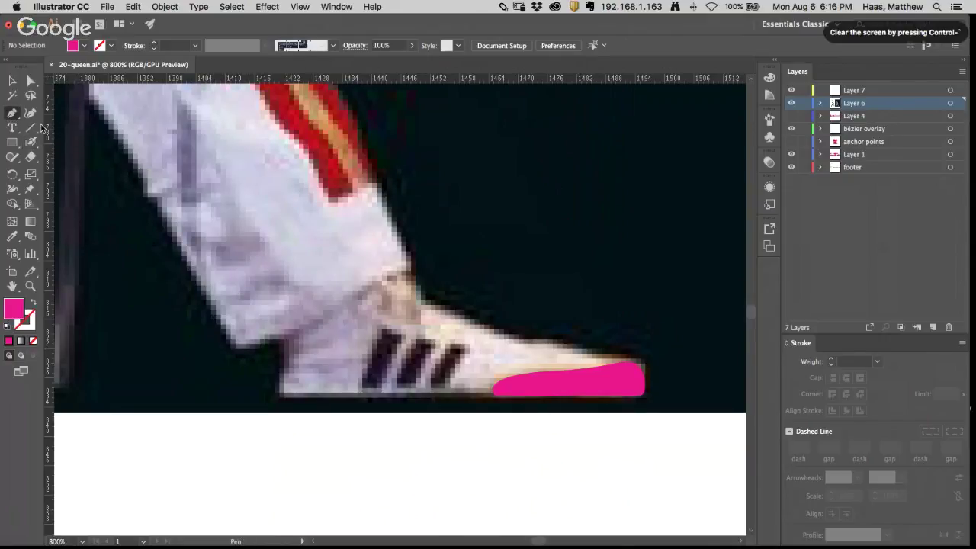
click(32, 305)
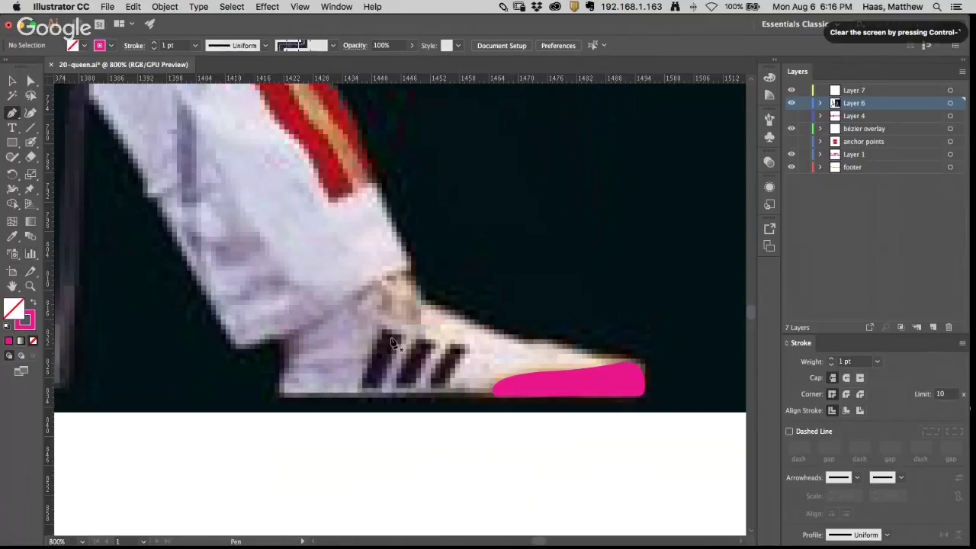
drag(385, 353, 375, 381)
click(369, 398)
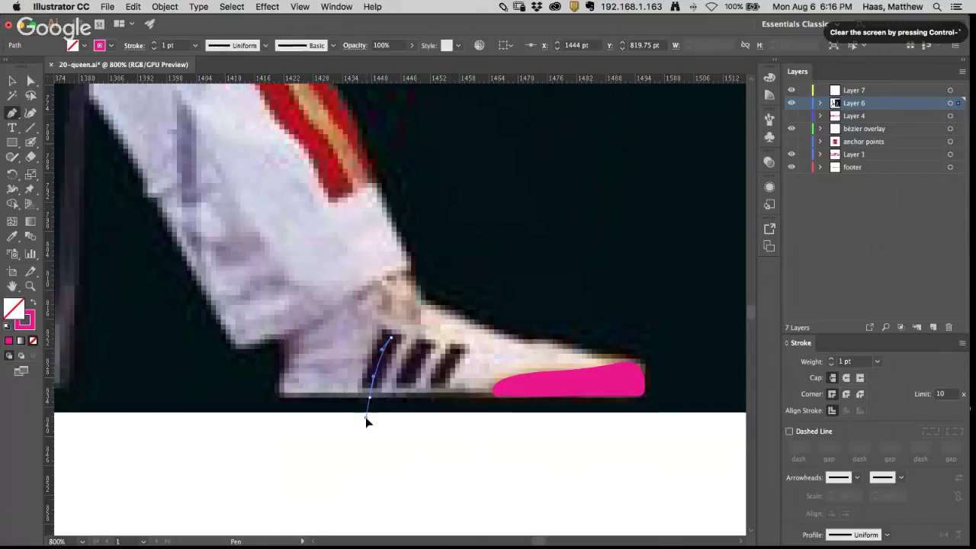
drag(366, 417, 395, 386)
super+click(403, 330)
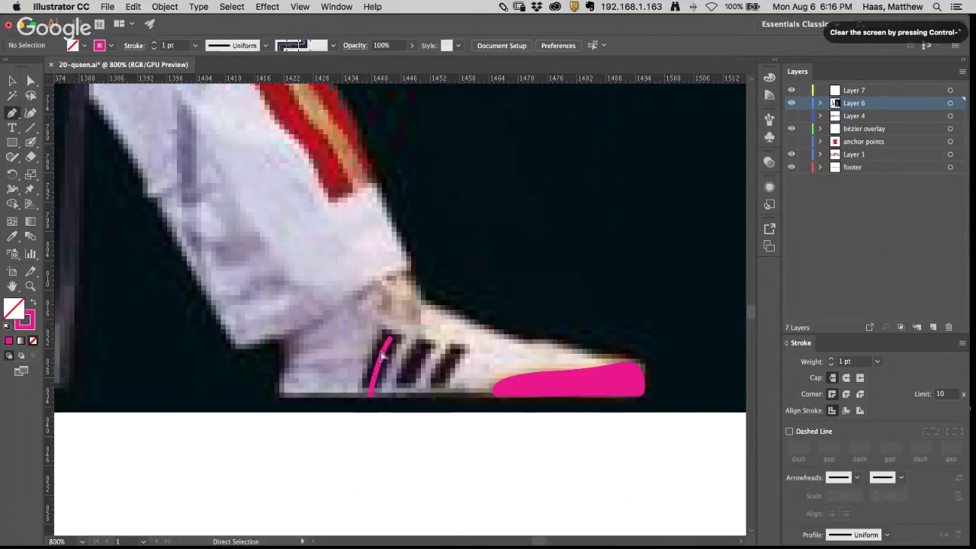
Step: Refine the stripe path's upper end by moving its top anchor to the dark stripe's upper edge and adjusting its curve
drag(390, 338, 395, 325)
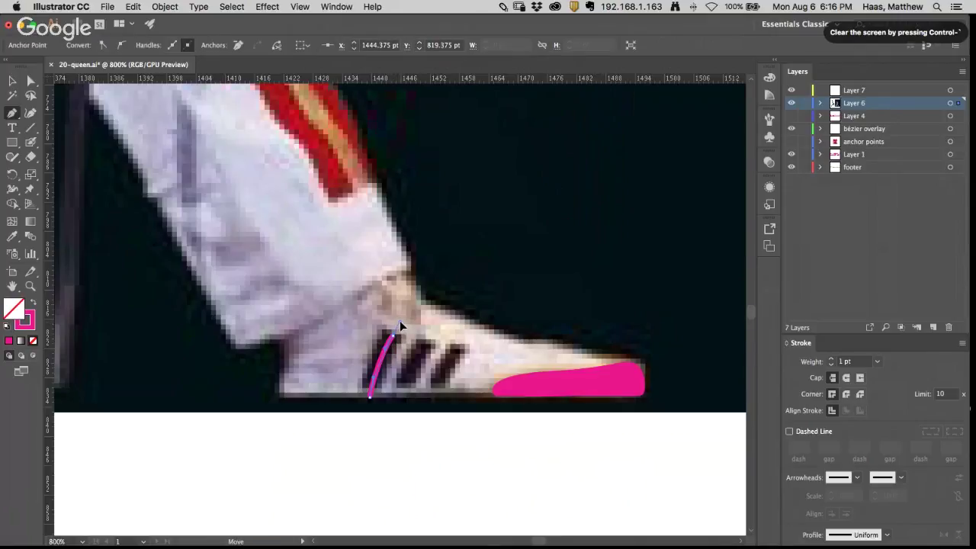
drag(385, 356, 392, 334)
super+click(417, 331)
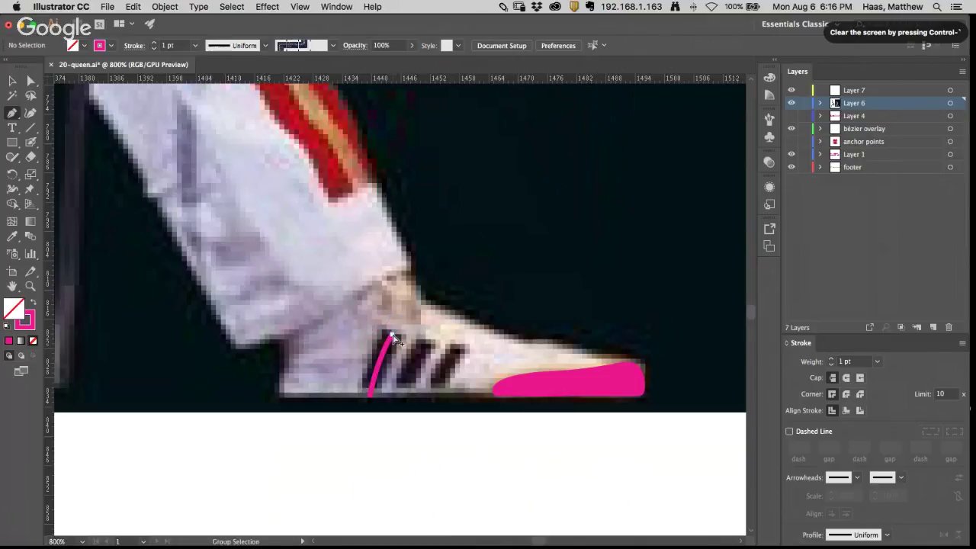
Step: Duplicate the curved path onto the shoe's other two stripes and set the stroke weight of all three to 3 pt
super+click(392, 337)
drag(387, 356, 452, 370)
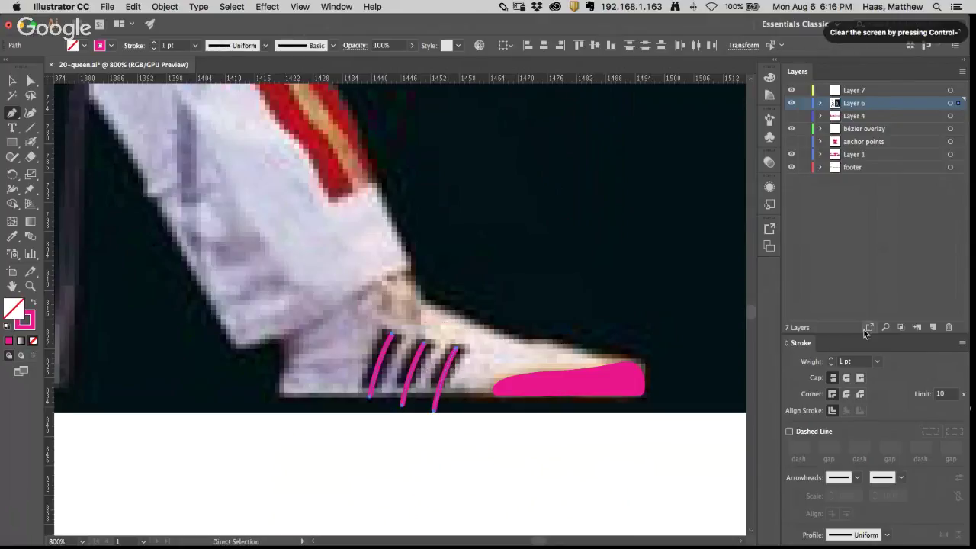
click(831, 359)
click(831, 359)
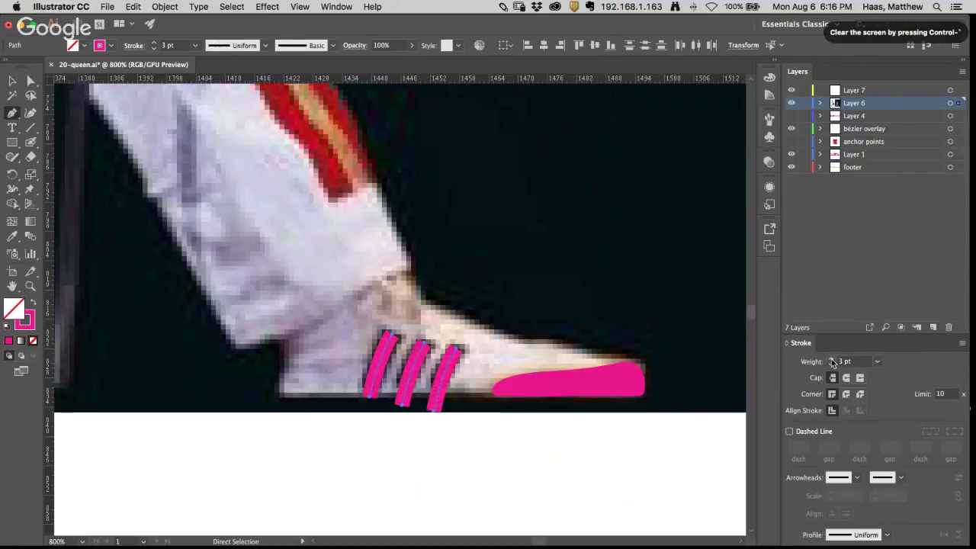
super+click(460, 310)
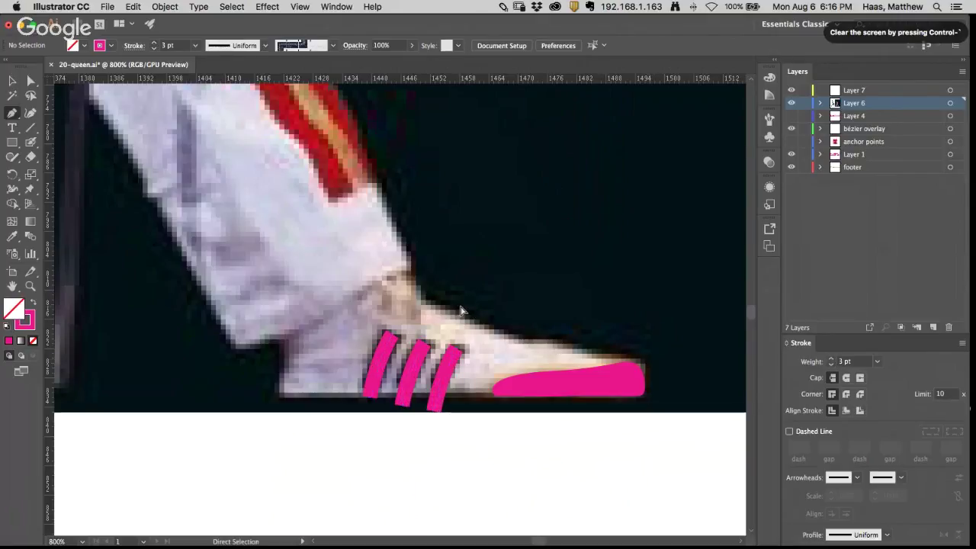
Step: Extend the rearmost stripe's top anchor slightly upward and remove the two copied stripes
drag(423, 343, 458, 342)
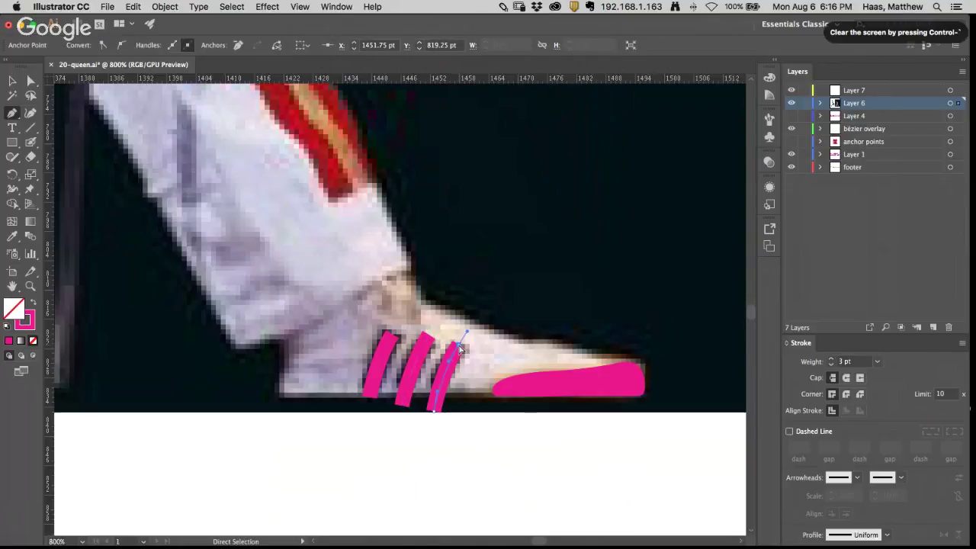
drag(392, 335, 393, 330)
scroll(394, 330, down, 1)
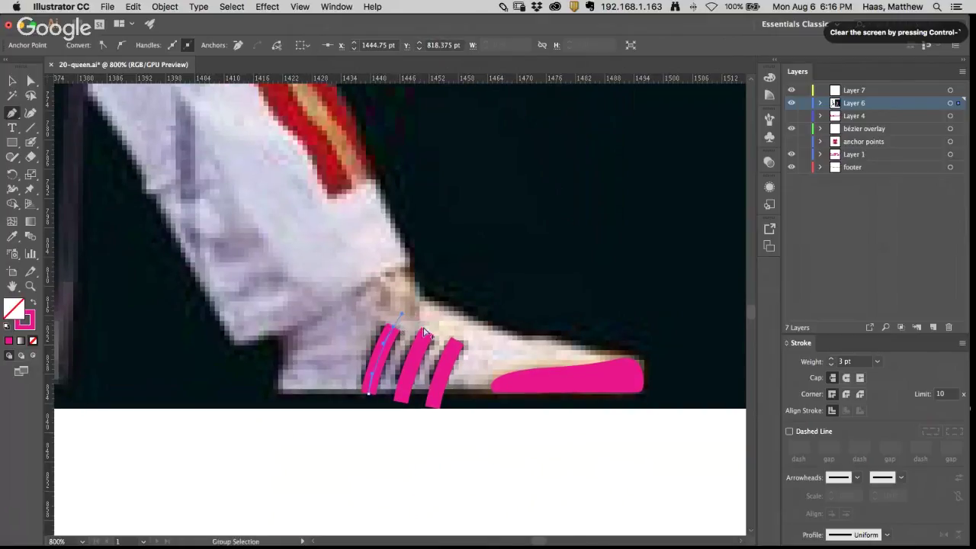
super+click(471, 373)
key(super+z)
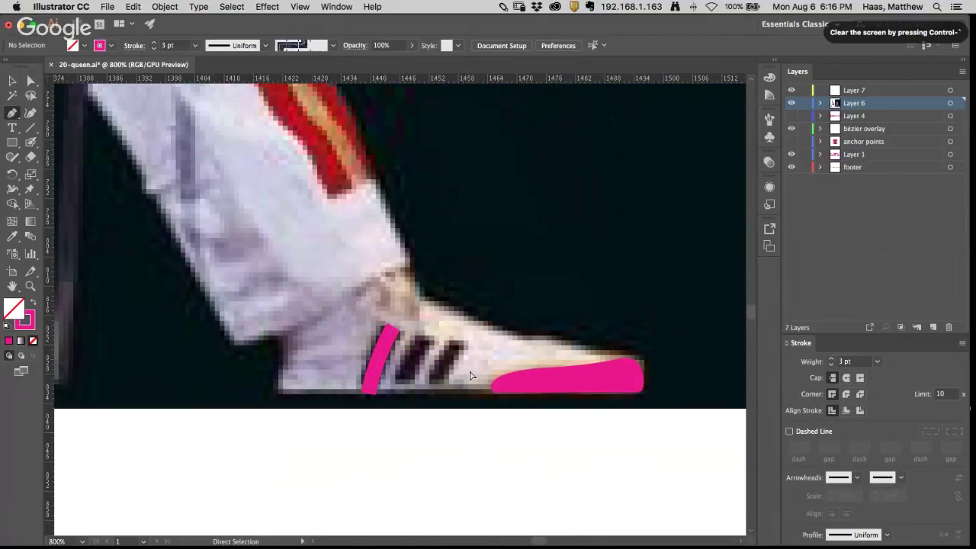
Step: Duplicate the adjusted rearmost stripe level onto the shoe's middle stripe, at about X 1446.6, Y 818.4 pt
scroll(396, 333, up, 2)
click(391, 335)
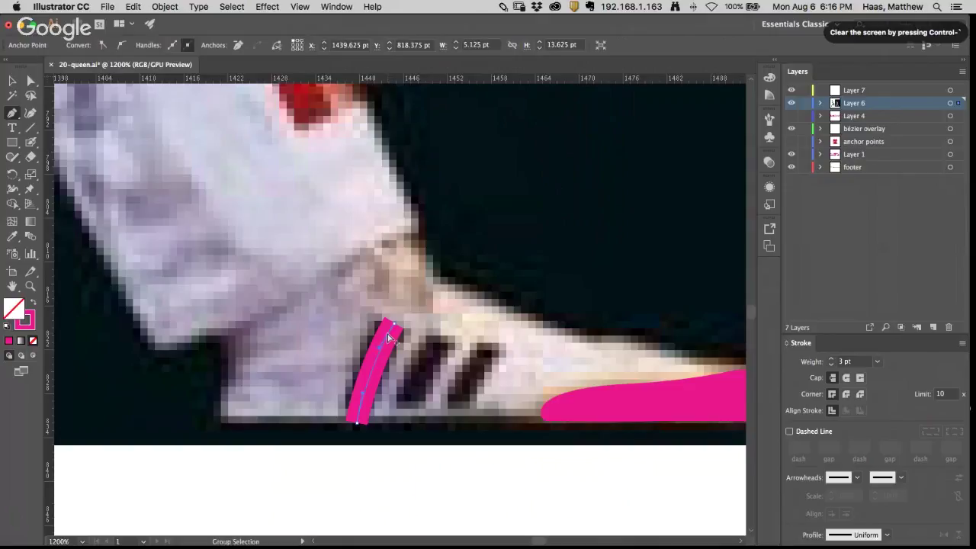
key(shift+super+a)
click(390, 336)
drag(391, 336, 455, 346)
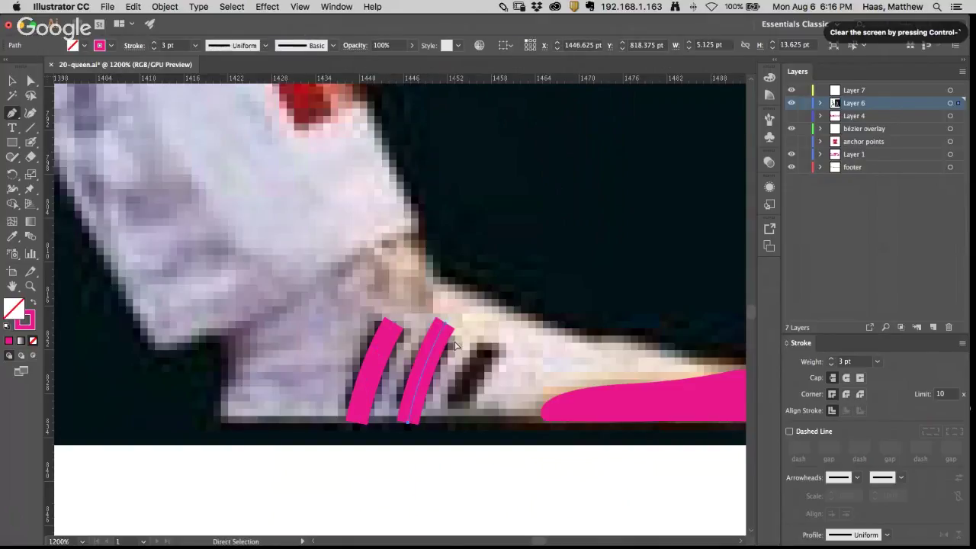
Step: Repeat the stripe duplication onto the shoe's front stripe and deselect it
key(super+d)
super+click(481, 299)
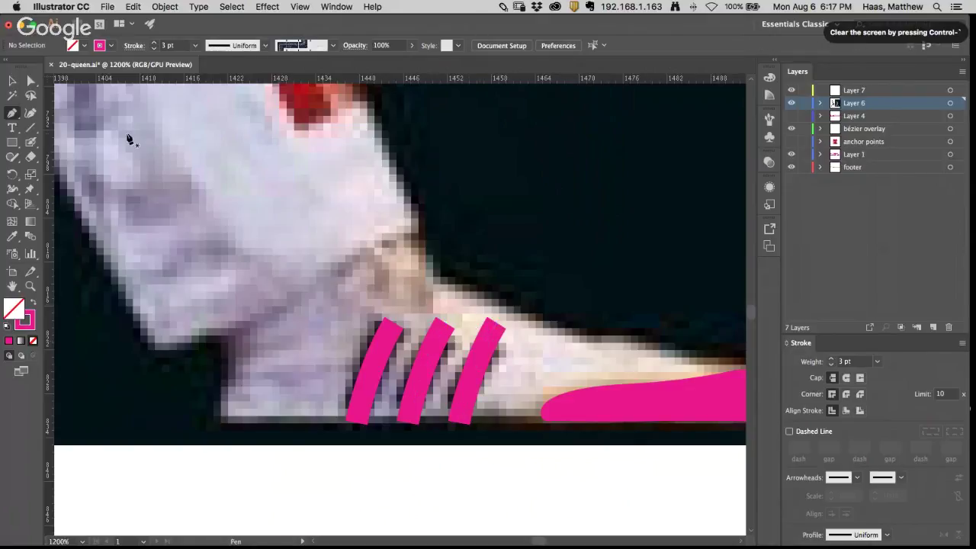
Step: Draw an open Pen path across the three stripes' upper ends, down in front of them and back along the sole line
click(10, 114)
click(366, 319)
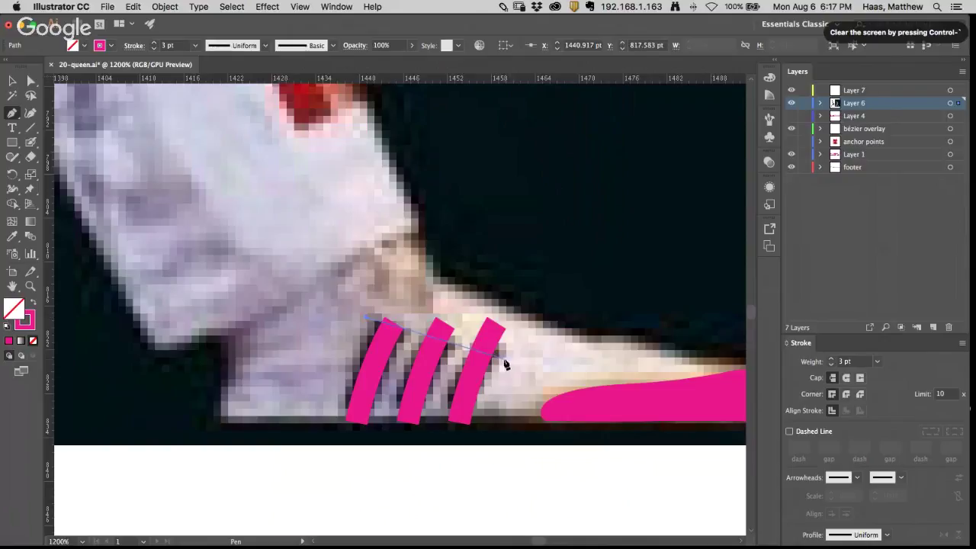
click(502, 354)
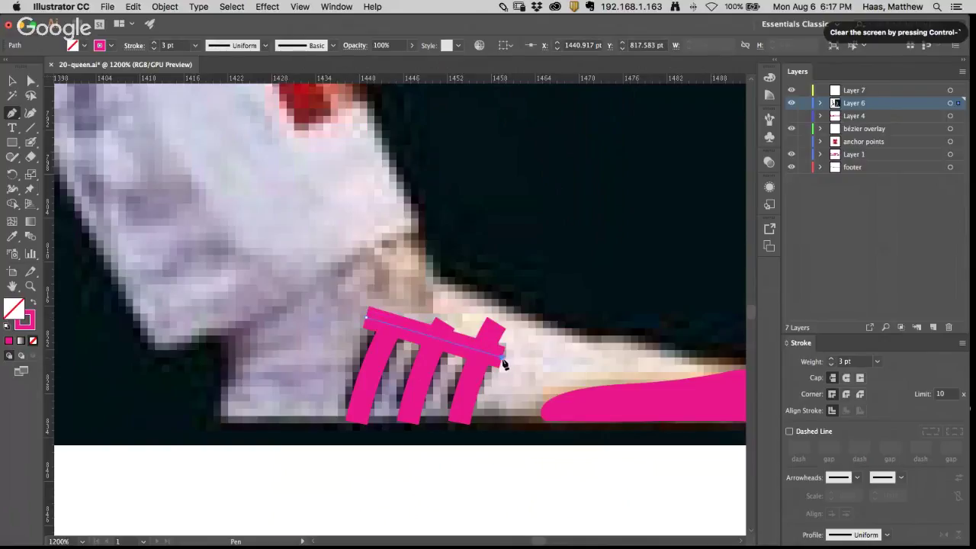
click(503, 418)
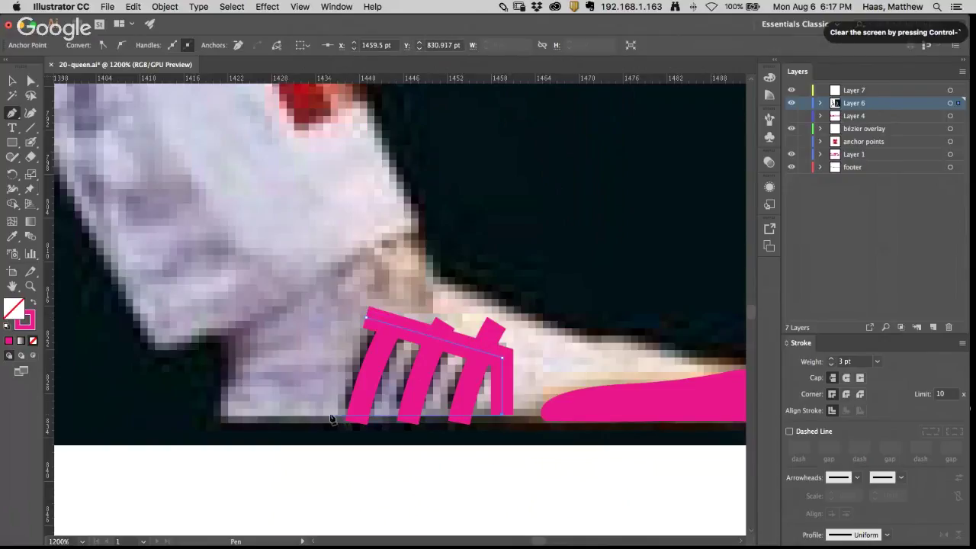
click(331, 416)
key(super+shift+a)
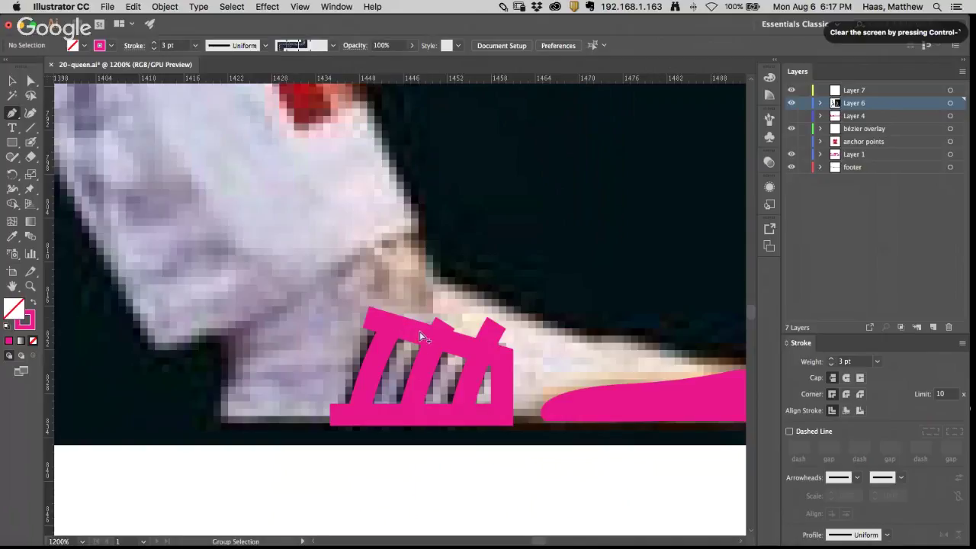
Step: Reduce the stroke weight of the open path around the stripes to 1 pt
alt+super+click(416, 336)
click(831, 366)
click(830, 365)
key(super+shift+a)
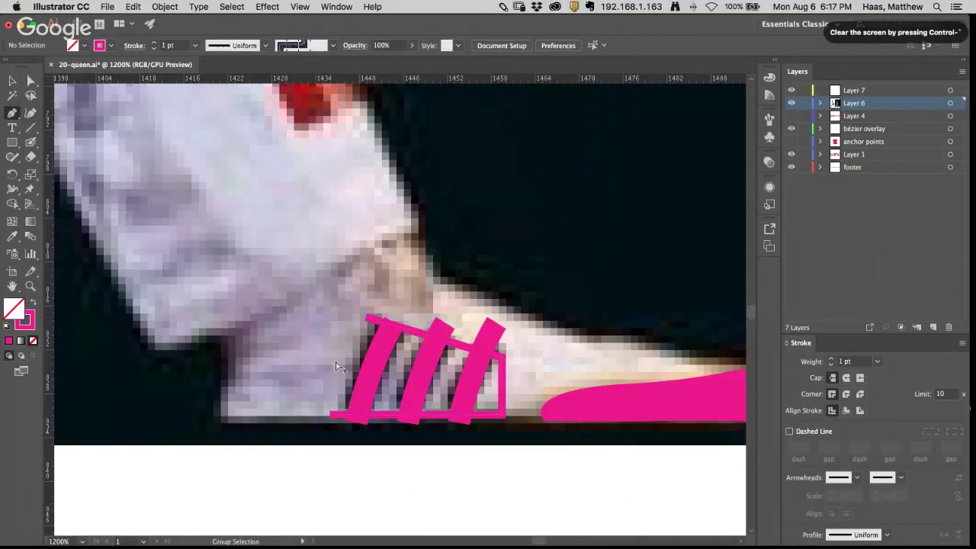
Step: Select the three 3 pt stripes and convert them to filled shapes with Outline Stroke
key(super+z)
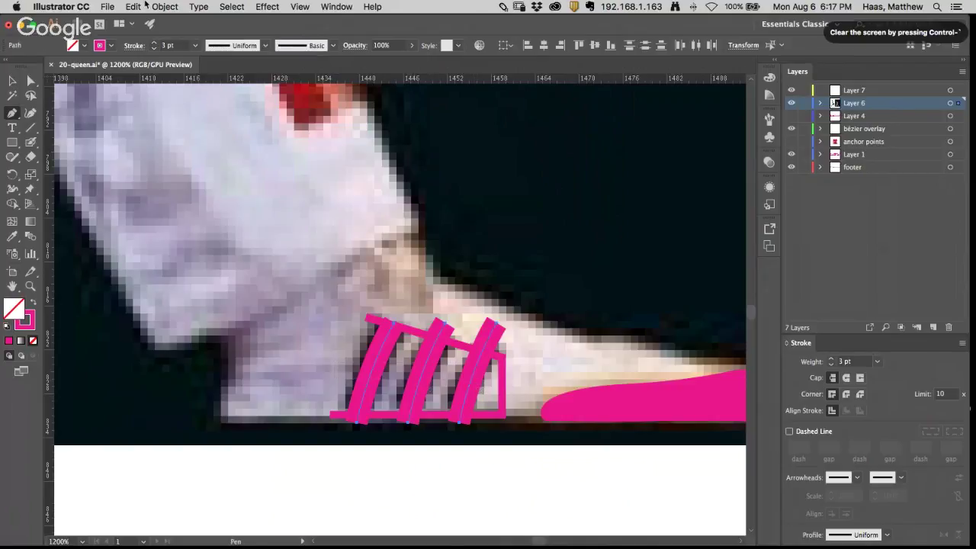
click(144, 6)
mouse_move(165, 6)
mouse_move(213, 278)
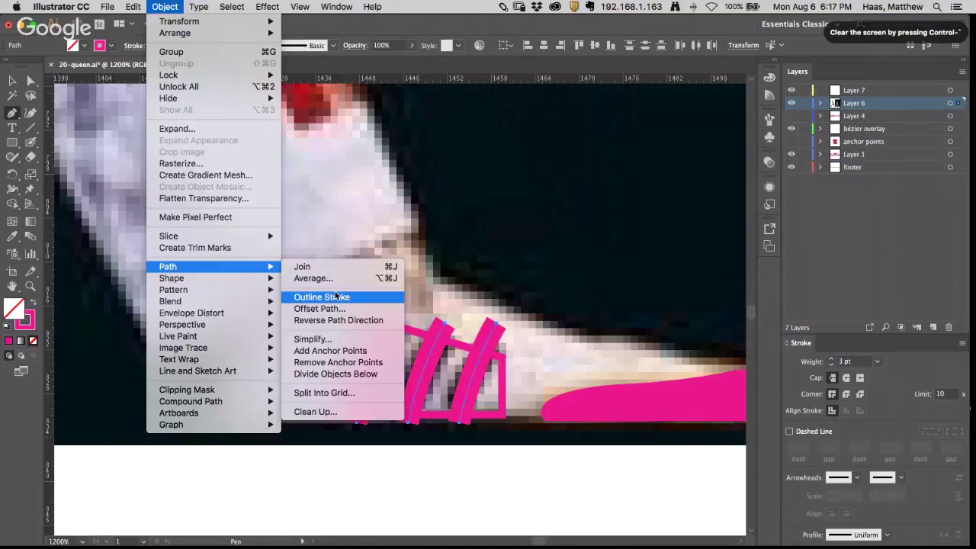
click(337, 298)
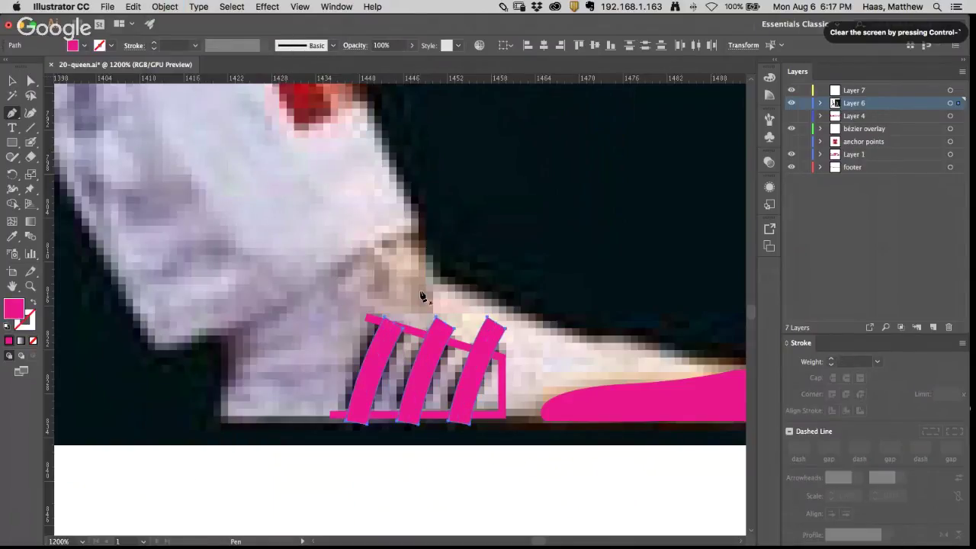
super+click(412, 316)
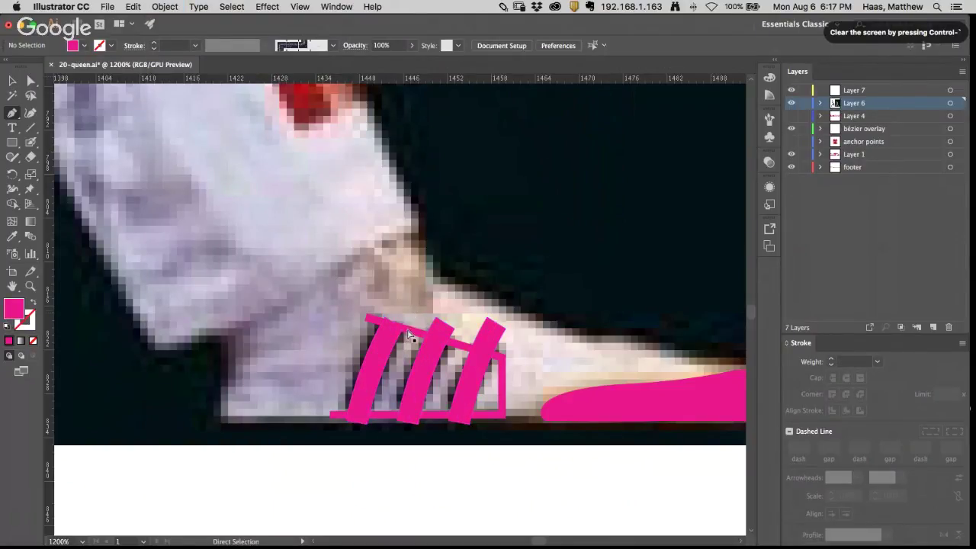
Step: Extend the open path's upper rear end slightly past the rearmost stripe
super+click(404, 331)
super+click(400, 336)
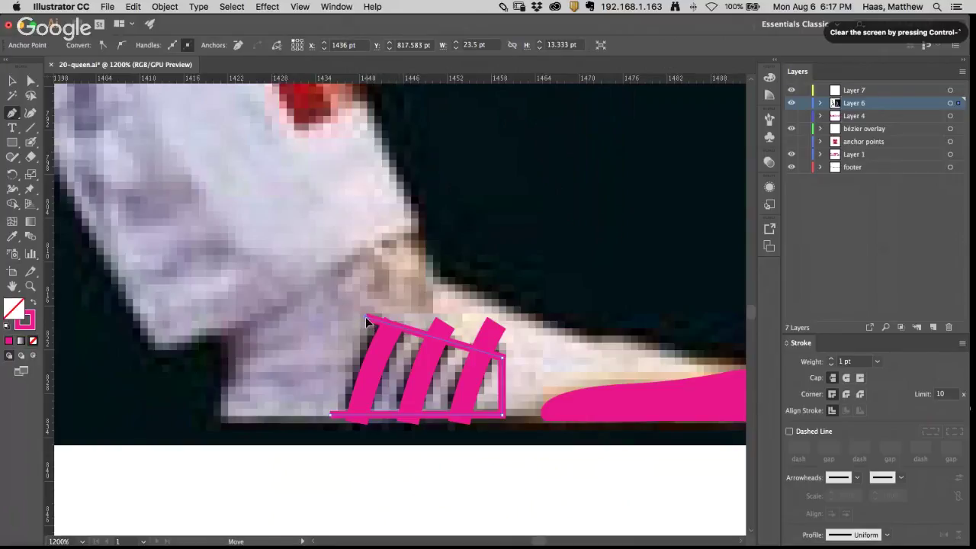
super+click(461, 326)
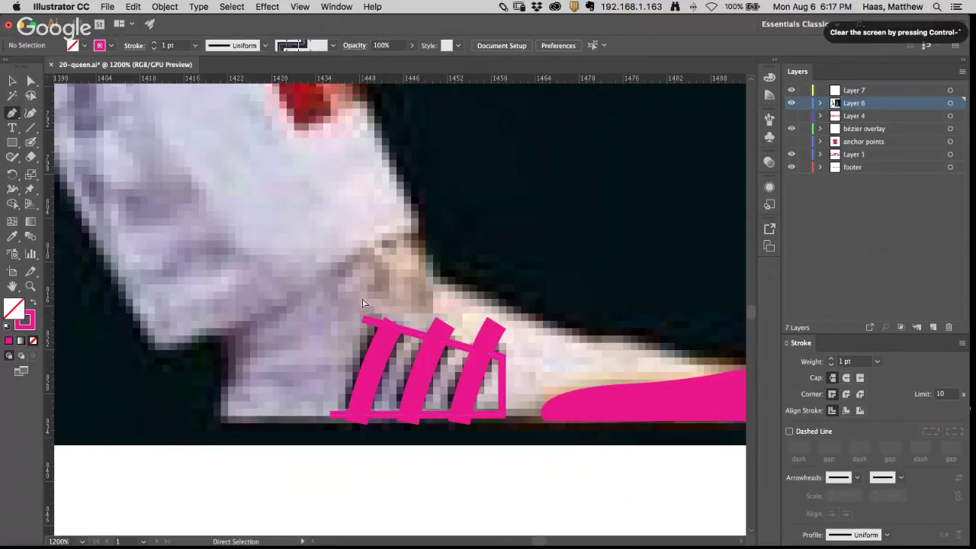
Step: Select the three stripe shapes with the open path and split them using the Pathfinder Outline operation
key(alt)
alt+super+click(507, 397)
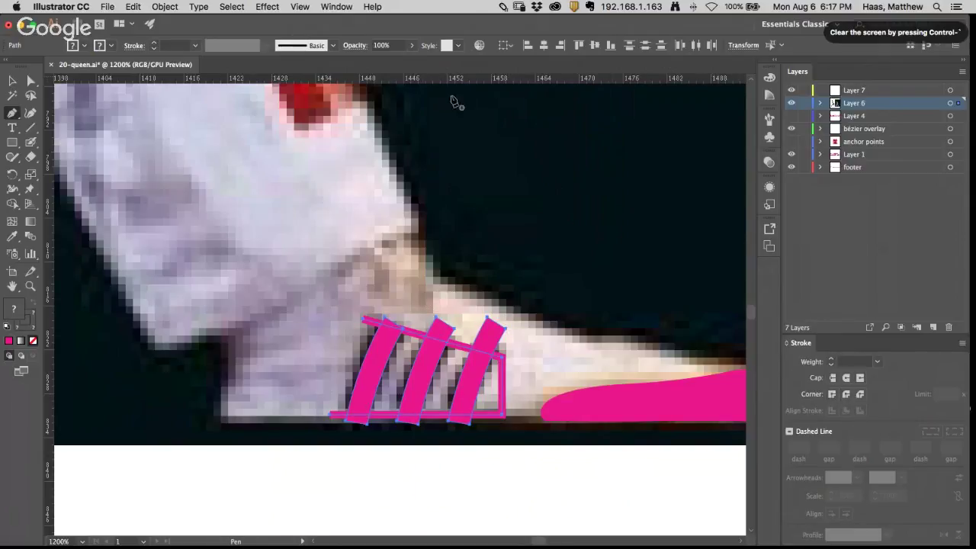
click(352, 6)
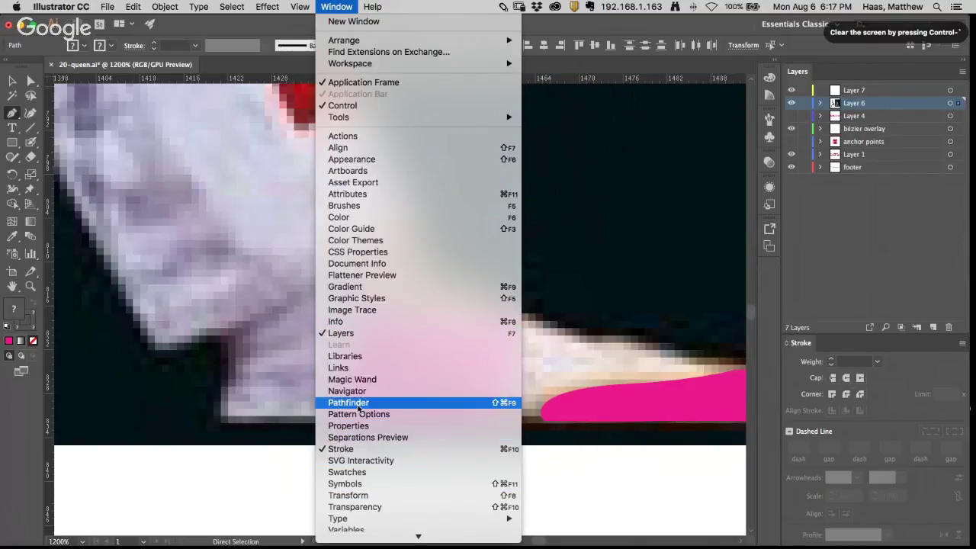
click(358, 409)
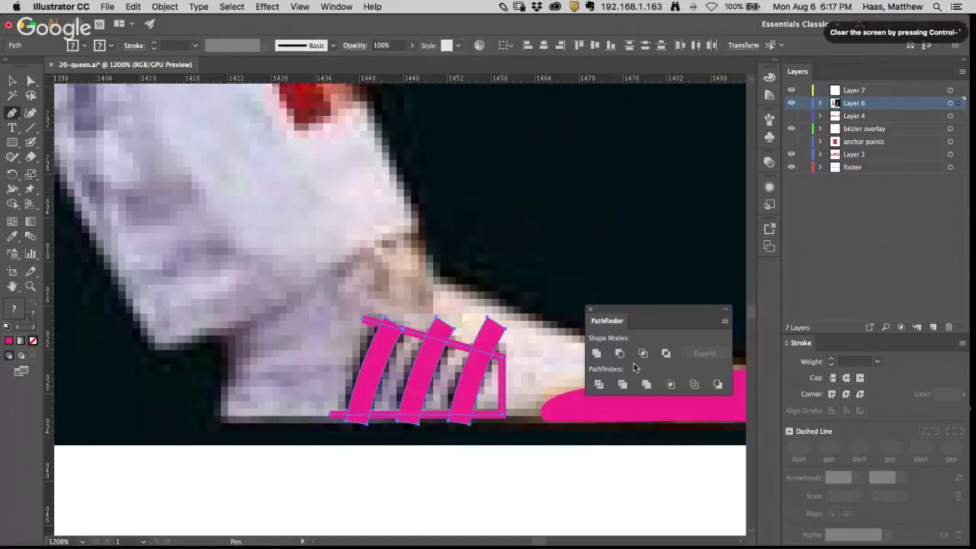
click(694, 385)
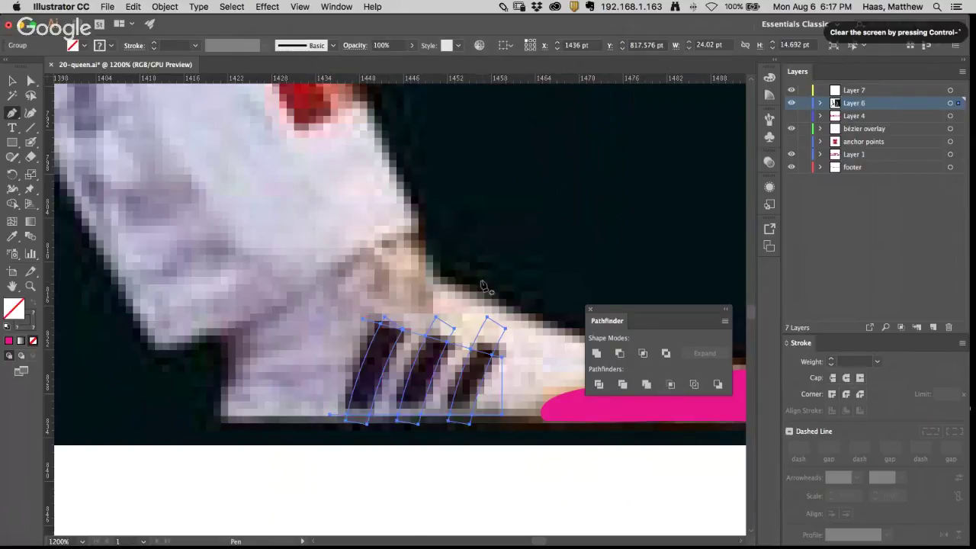
Step: Delete the leftover outline segments above, below and between the three stripes
super+click(489, 400)
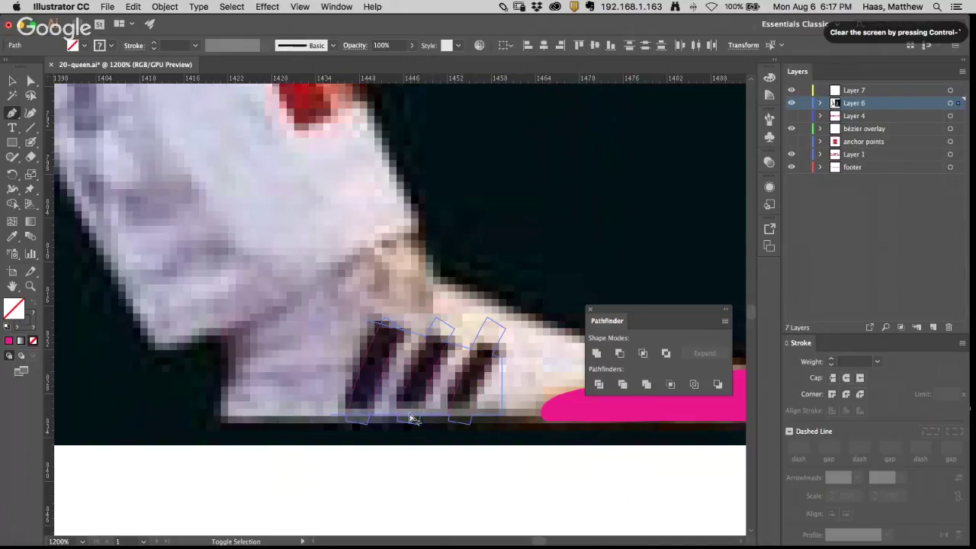
super+click(358, 420)
Step: Join the rearmost stripe's segments into a closed shape and copy the sole's magenta fill onto it
super+click(367, 337)
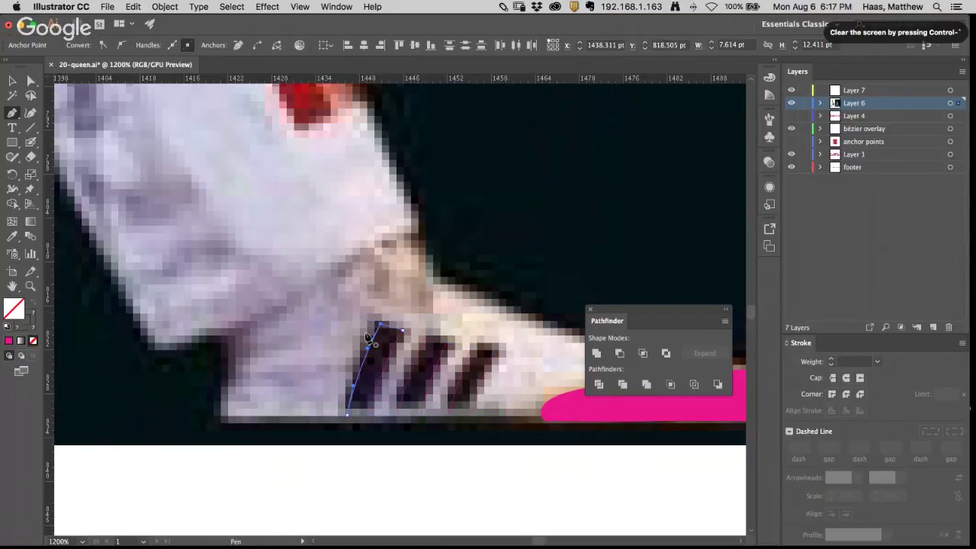
super+click(380, 324)
drag(409, 320, 398, 338)
key(super+j)
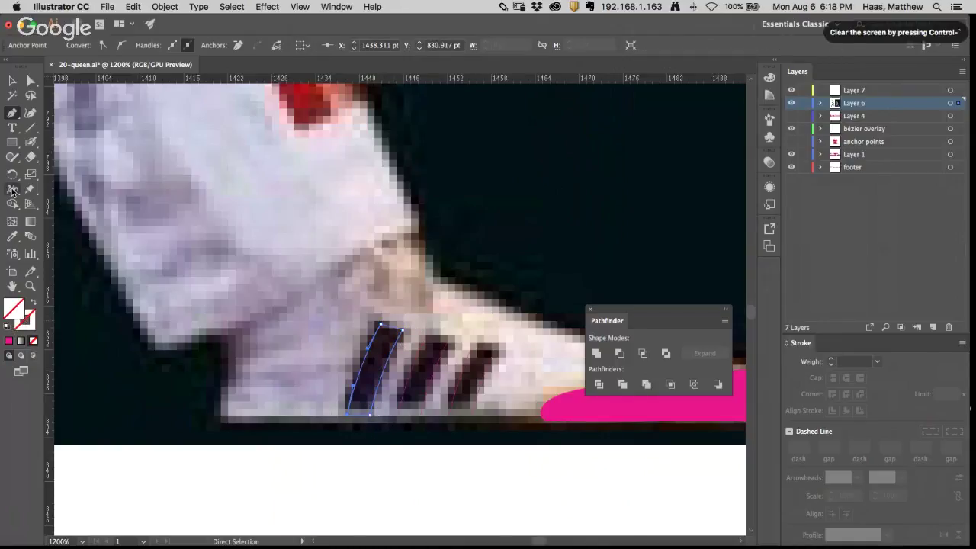
click(12, 236)
click(674, 410)
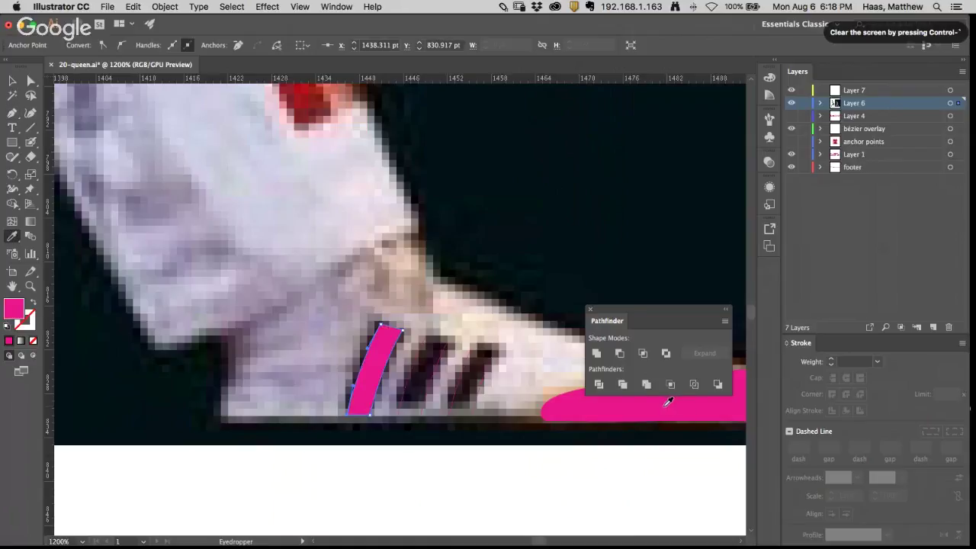
Step: Close the middle stripe's outline and copy the sole's magenta fill onto it
key(a)
click(440, 375)
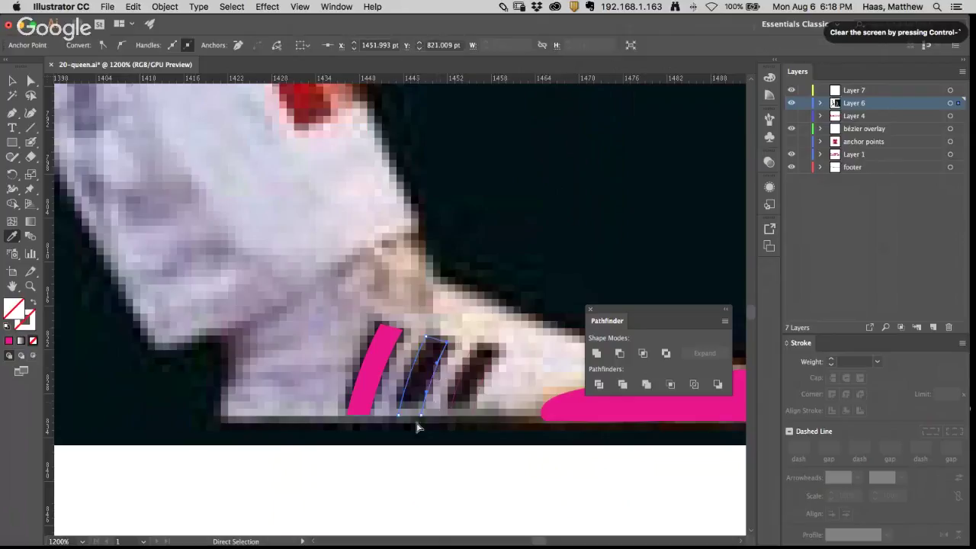
click(398, 415)
click(556, 403)
Step: Join the front stripe's segments into a closed shape, copy the sole's magenta fill onto it and deselect it
super+click(481, 354)
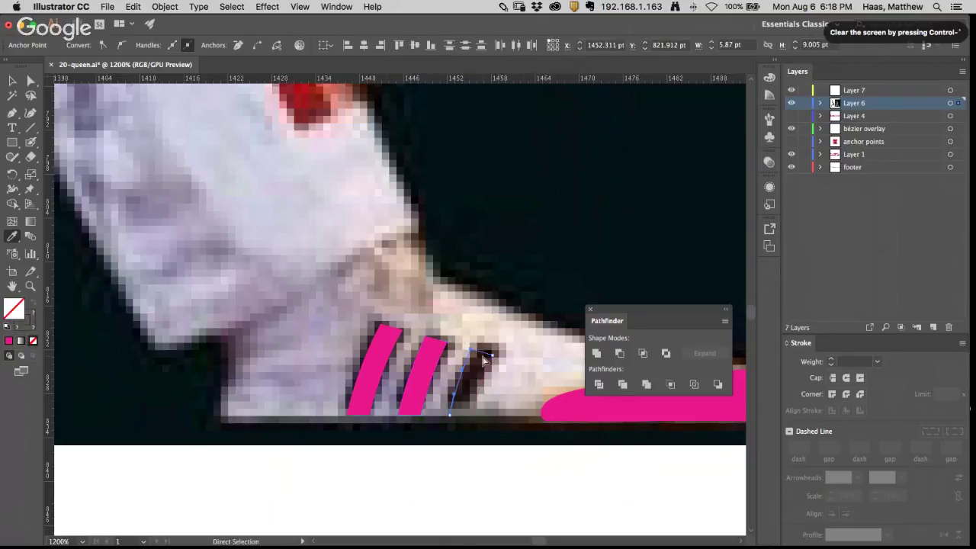
super+click(493, 356)
super+click(472, 415)
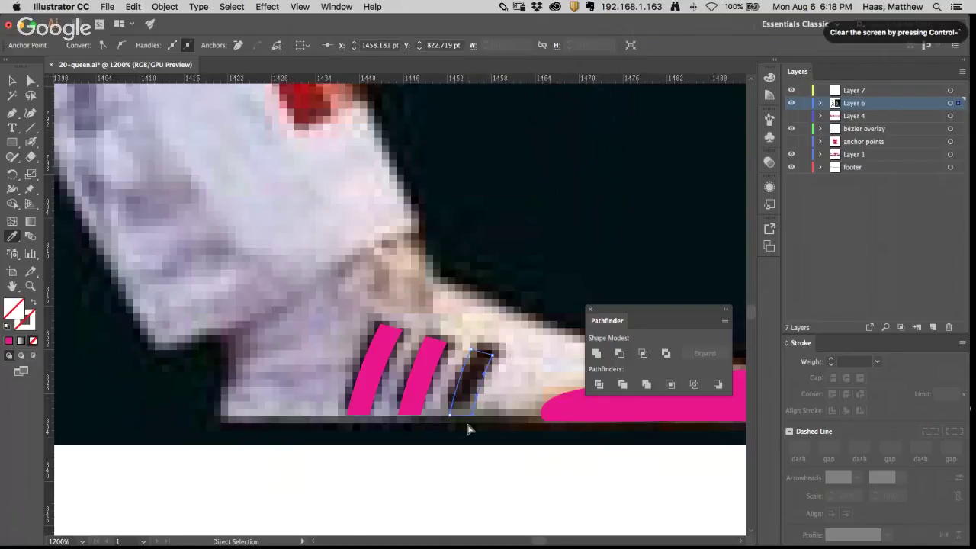
key(i)
click(579, 404)
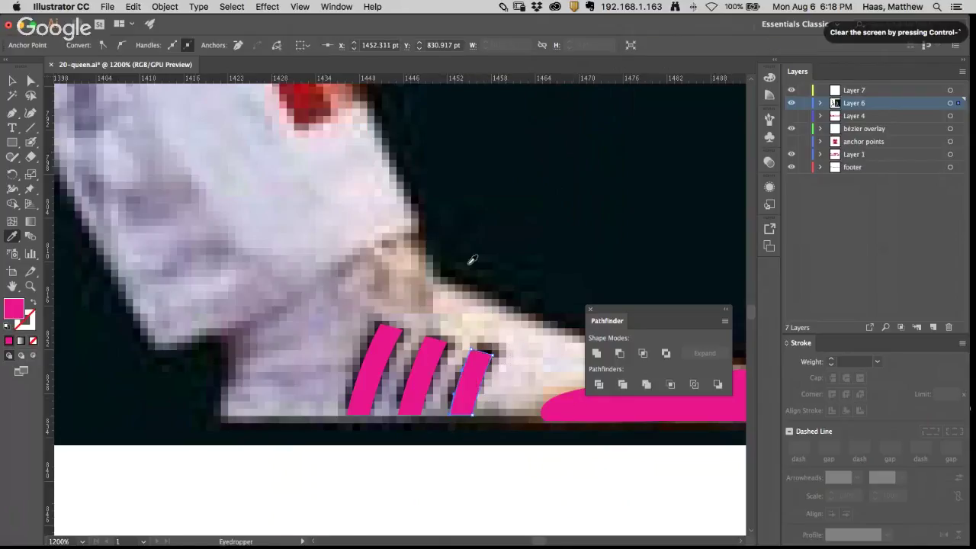
key(a)
super+click(461, 267)
Step: Examine the three filled stripes against the shoe, sole and lower leg
alt+super+click(447, 264)
alt+super+click(447, 264)
alt+super+click(447, 267)
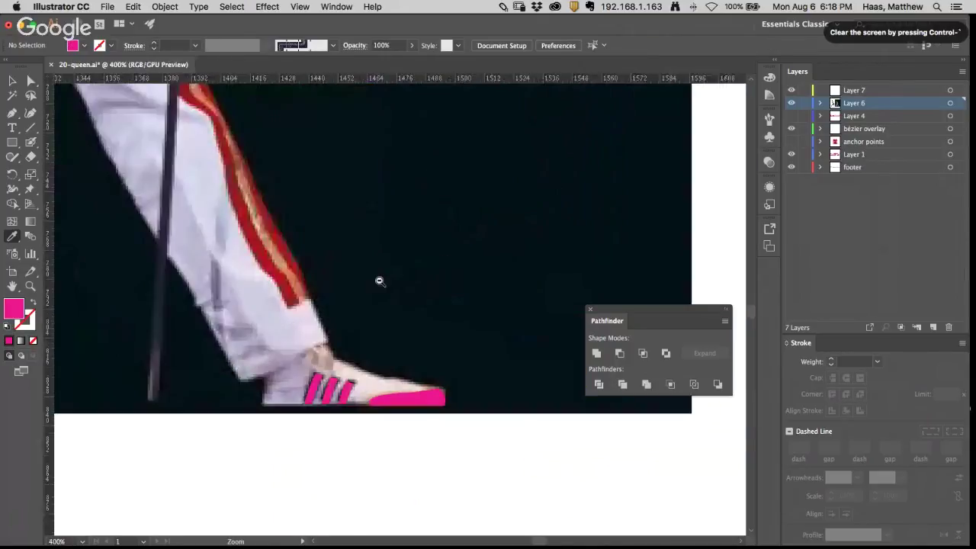
drag(343, 368, 409, 326)
super+click(414, 289)
super+click(399, 292)
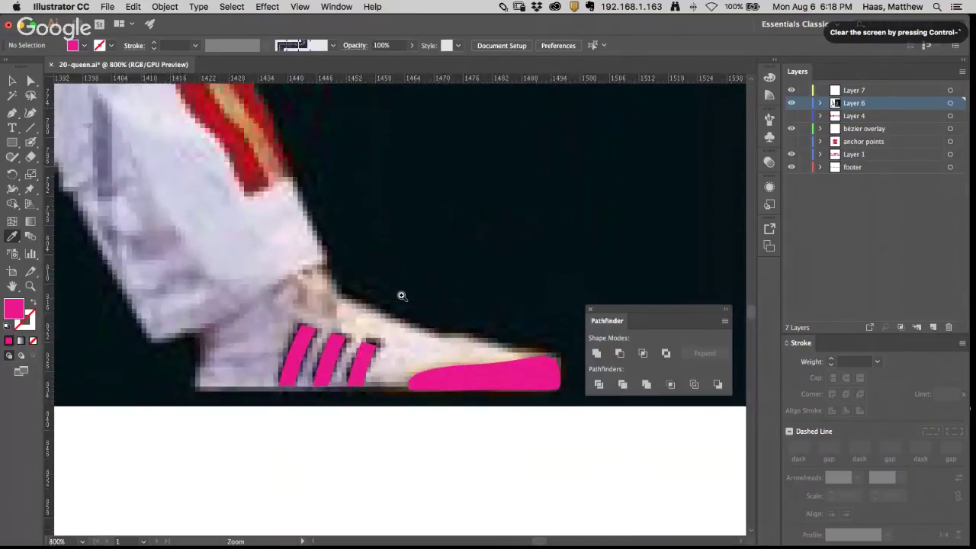
super+click(395, 301)
scroll(288, 316, left, 5)
scroll(288, 315, down, 2)
Step: Draw two separate straight Pen lines, one sloping just above the stripes' tops and one along their lower ends
key(p)
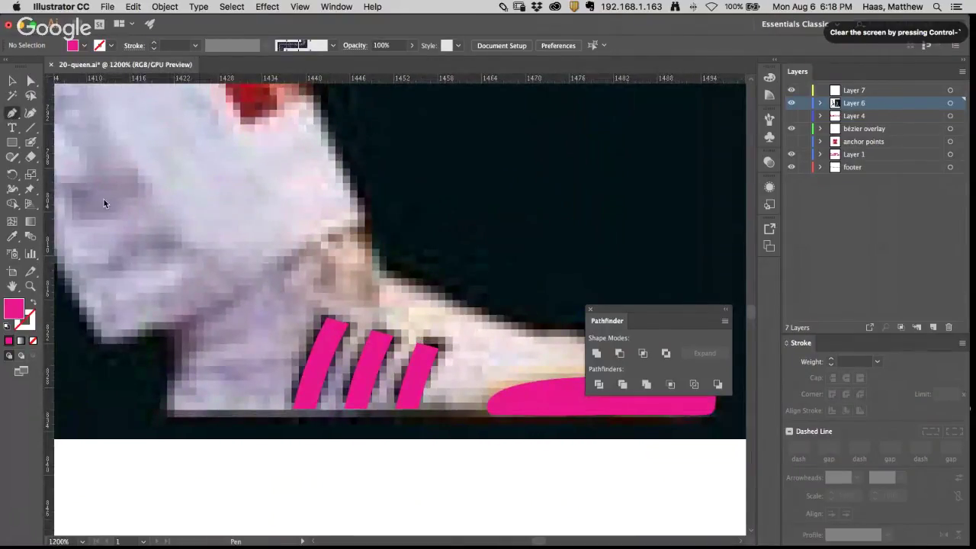
click(298, 297)
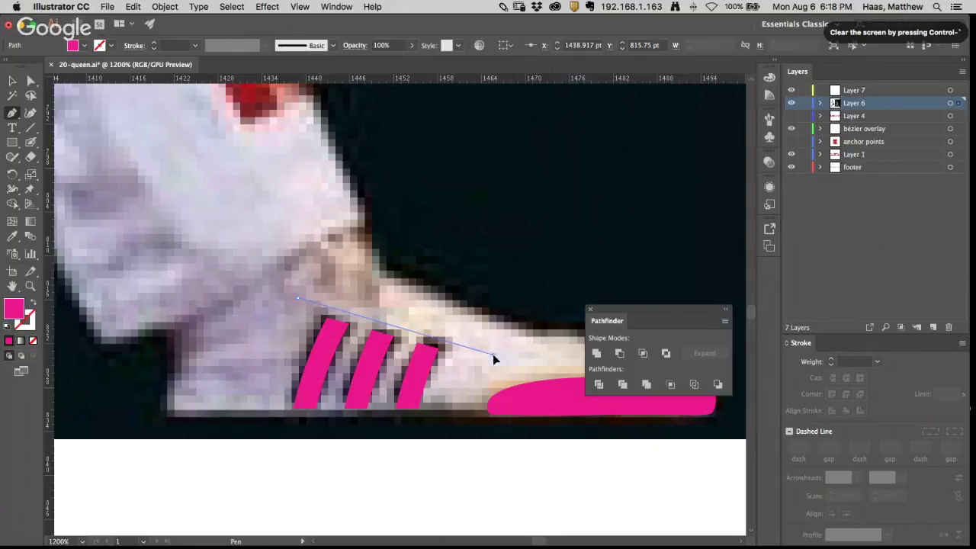
click(493, 354)
super+click(488, 331)
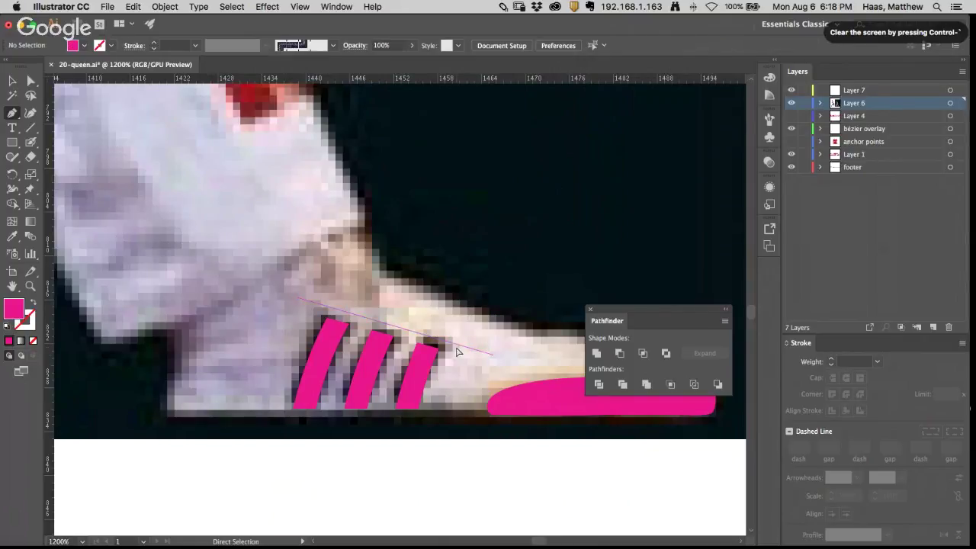
click(436, 412)
click(221, 413)
super+click(293, 364)
key(super+alt+space)
super+click(307, 302)
shift+super+click(267, 414)
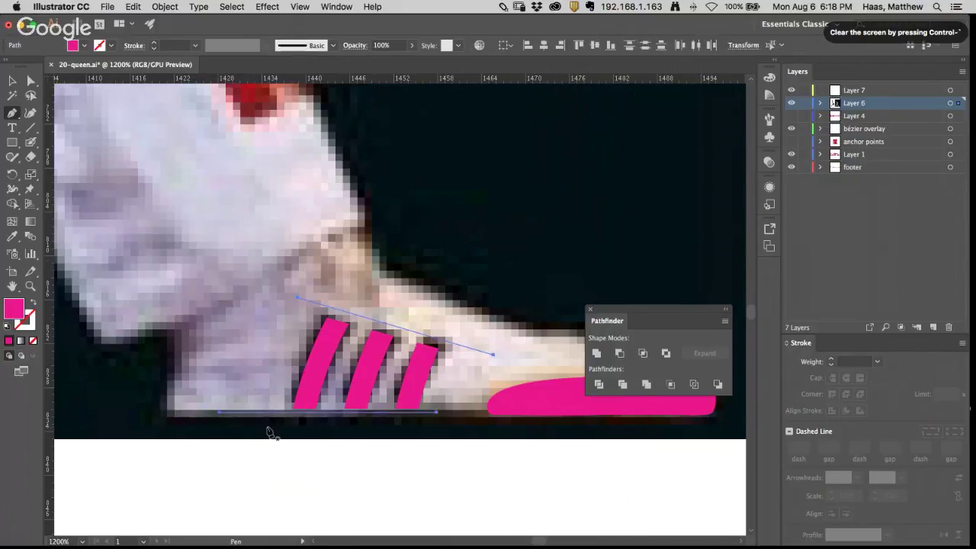
super+click(268, 432)
Step: Compare the shoe and its stripes in the black stencil artwork with the traced shoe on the colour photo
alt+super+click(399, 389)
alt+super+click(398, 388)
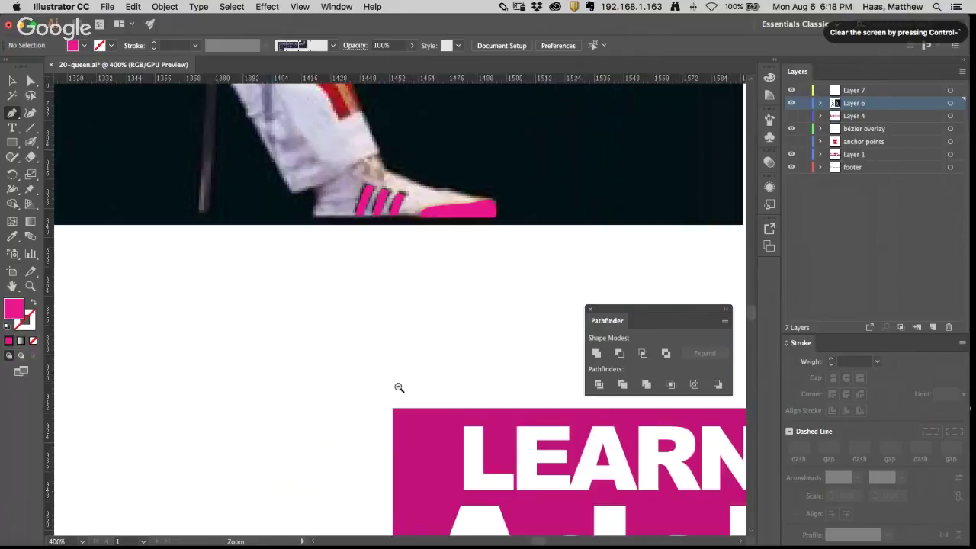
alt+super+click(399, 387)
drag(251, 348, 684, 340)
drag(104, 277, 531, 326)
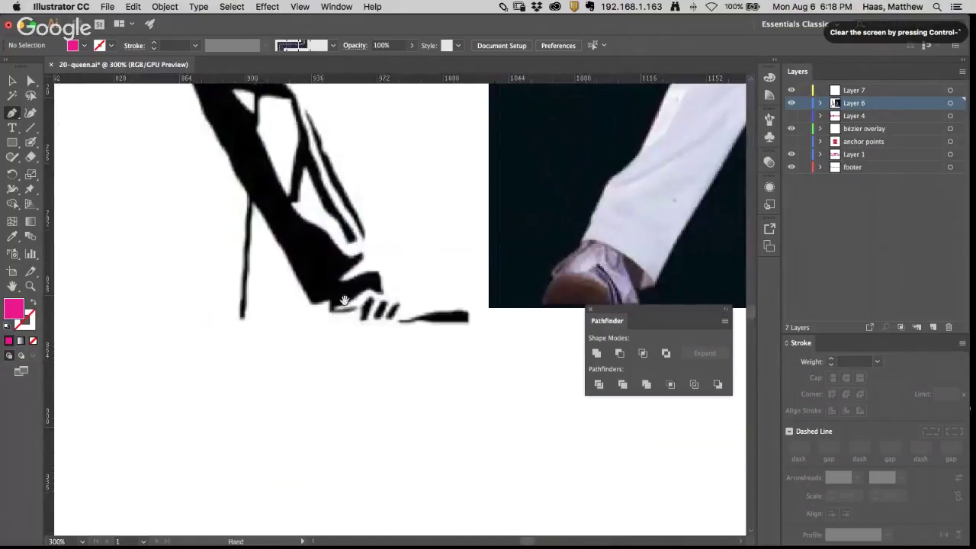
super+click(386, 311)
super+click(388, 311)
super+click(388, 311)
super+click(388, 311)
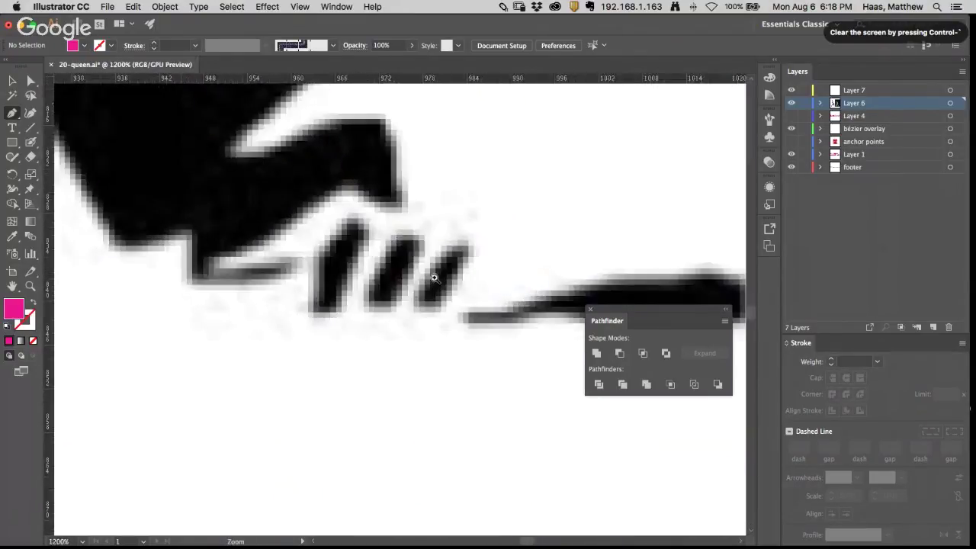
alt+super+click(398, 319)
alt+super+click(399, 321)
alt+super+click(399, 321)
alt+super+click(399, 320)
alt+super+click(399, 320)
drag(541, 263, 205, 280)
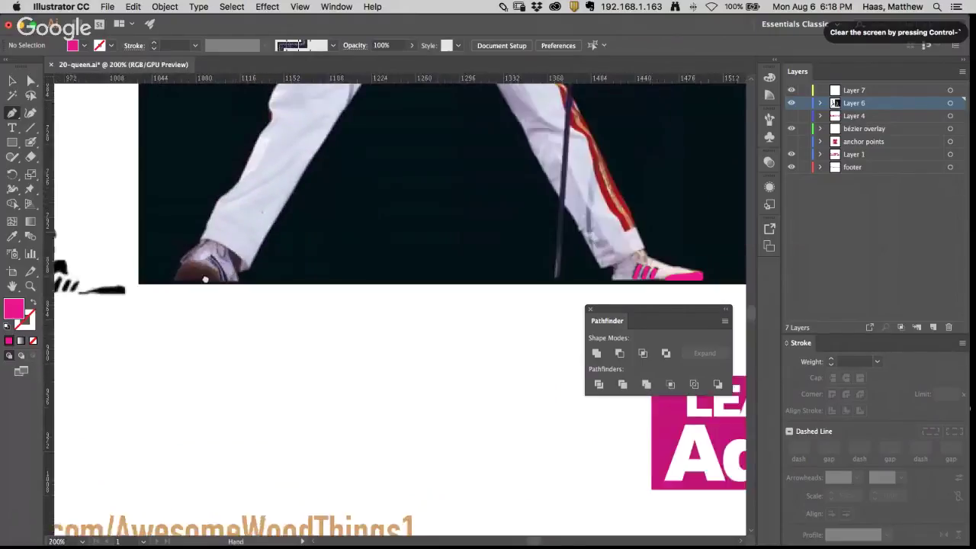
drag(612, 275, 301, 285)
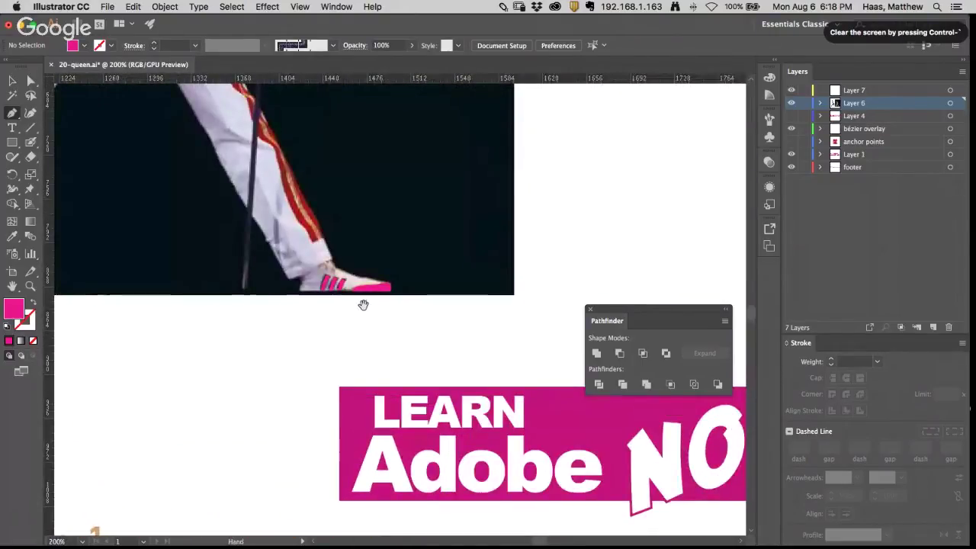
Step: Try a curved Blob Brush stroke across the heel of the shoe
drag(273, 283, 642, 305)
drag(437, 284, 320, 309)
drag(569, 307, 391, 289)
super+click(410, 322)
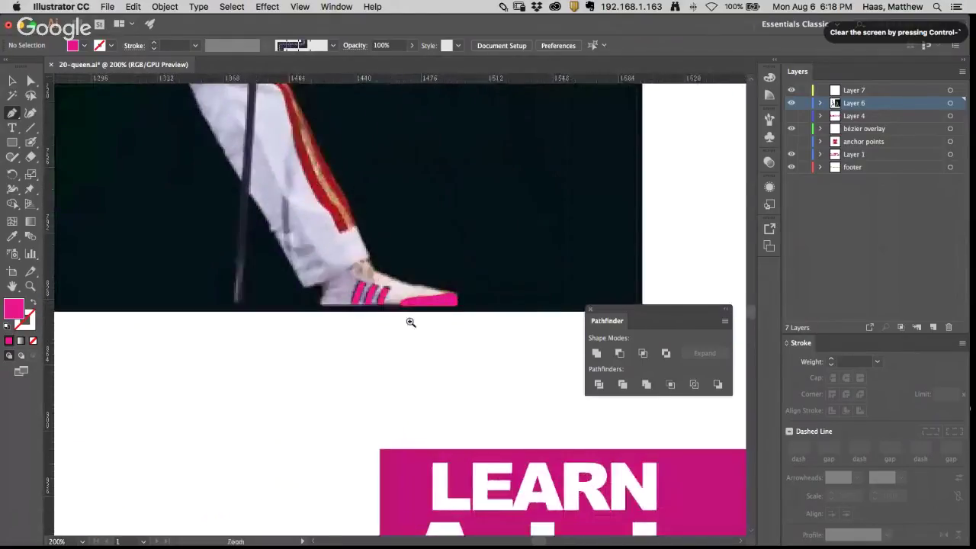
super+click(394, 317)
super+click(377, 315)
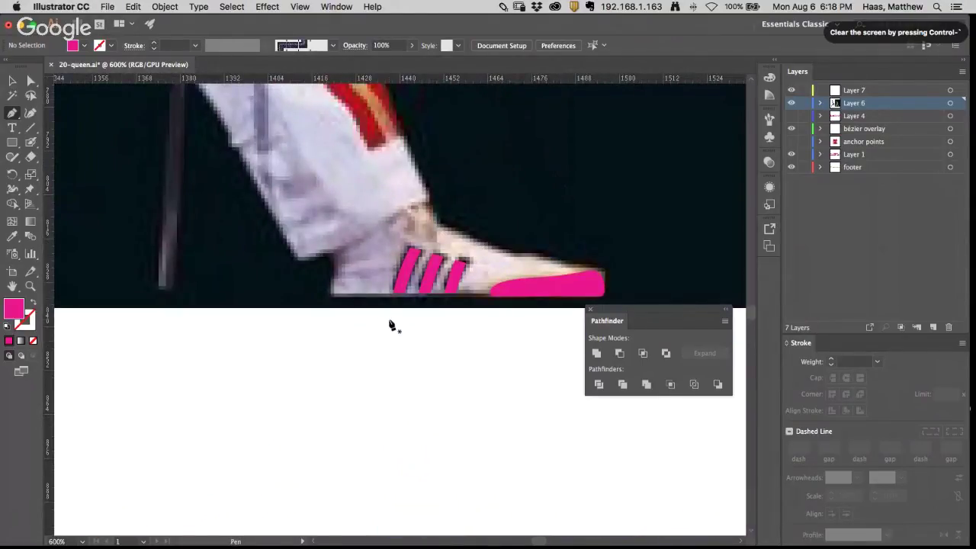
click(31, 141)
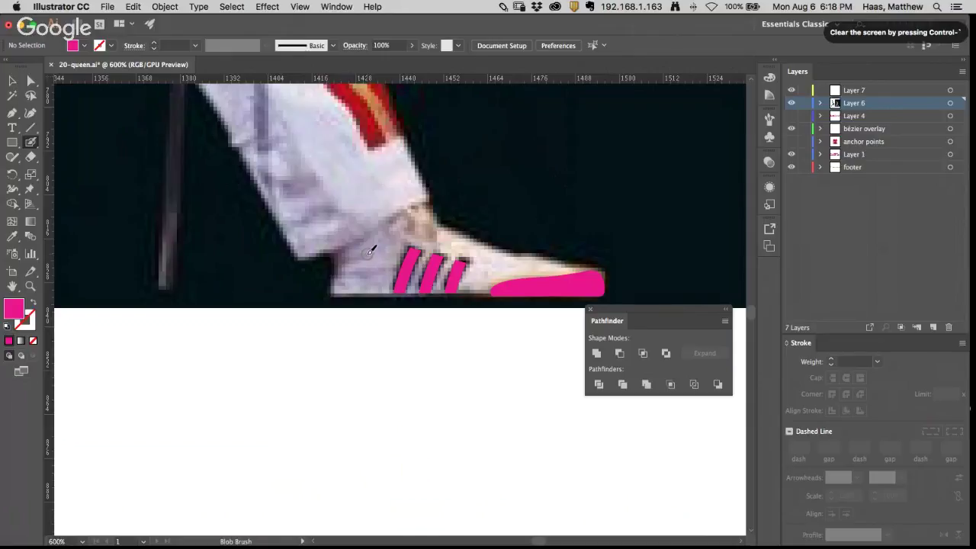
drag(367, 255, 335, 276)
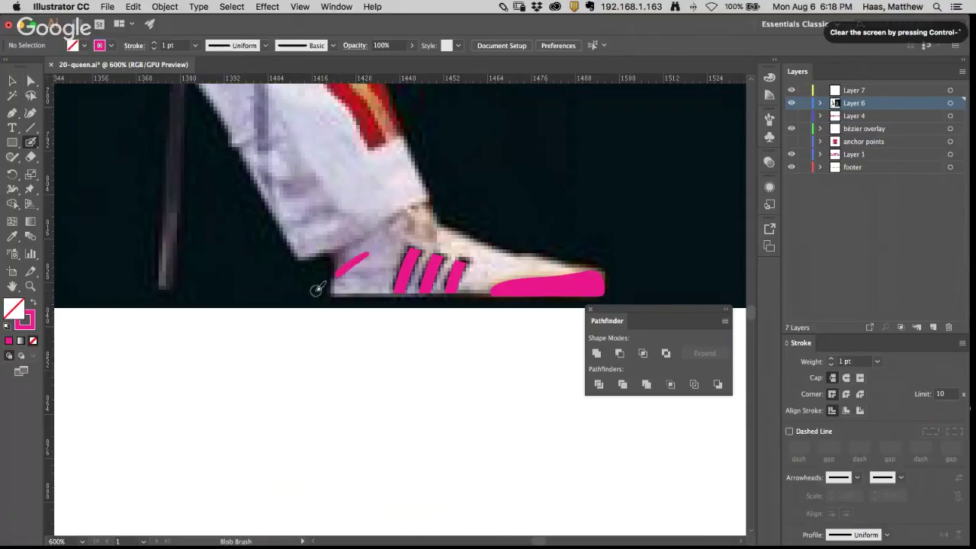
key(super+z)
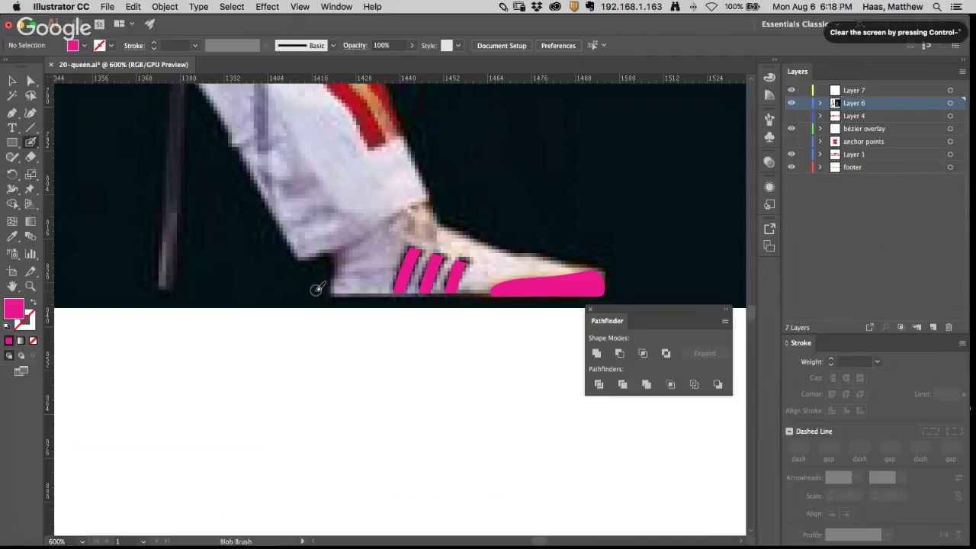
Step: Set the Blob Brush's pressure size variation to 2 pt and test it with curved strokes across the shoe's heel
double_click(30, 144)
click(533, 312)
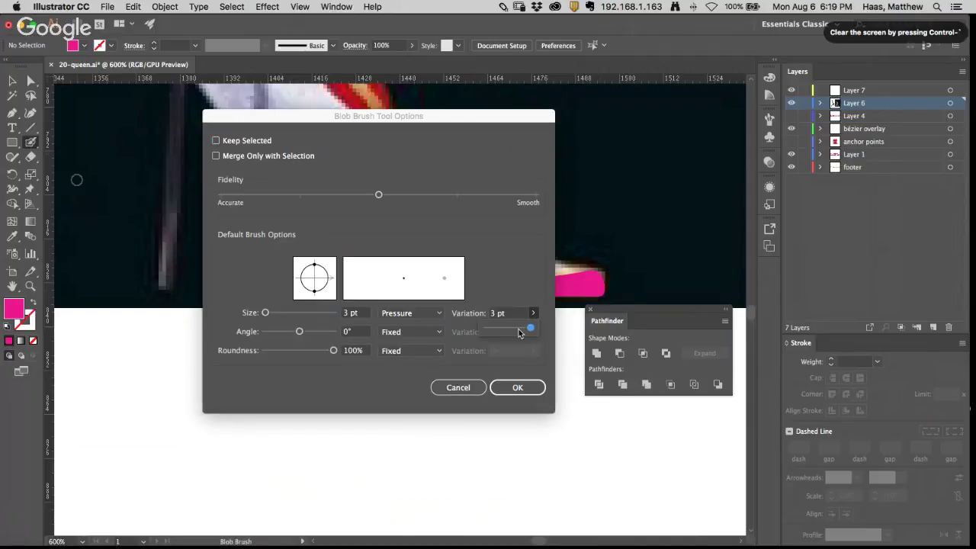
click(505, 387)
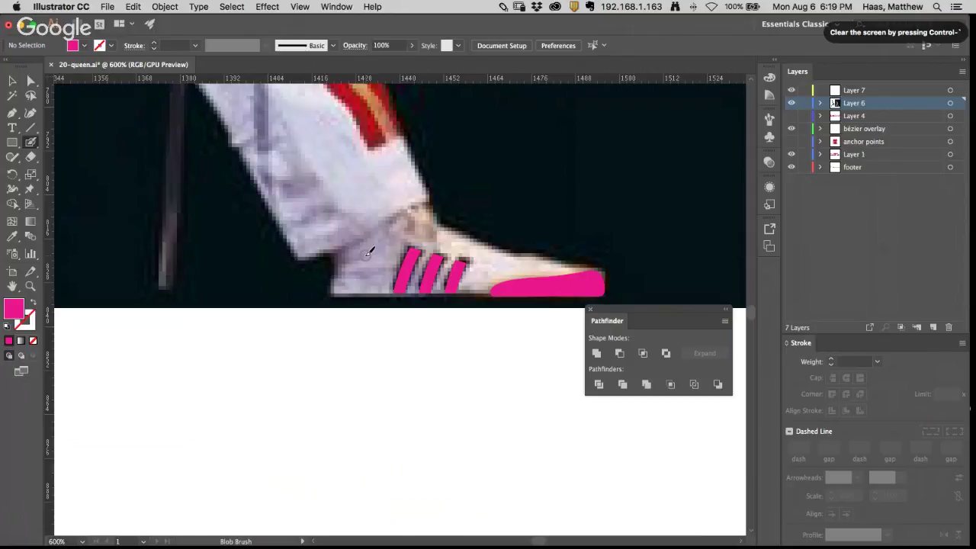
drag(367, 255, 336, 276)
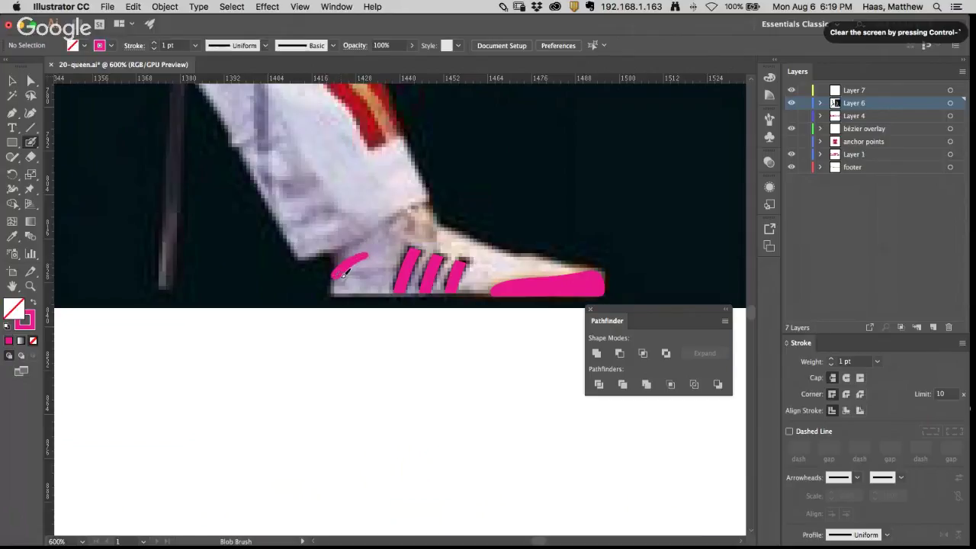
key(super+z)
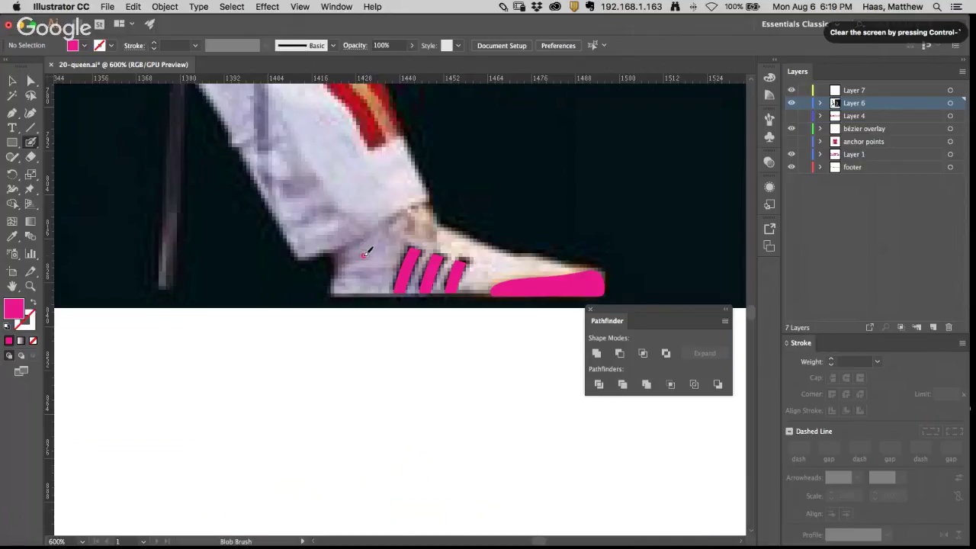
drag(359, 257, 333, 276)
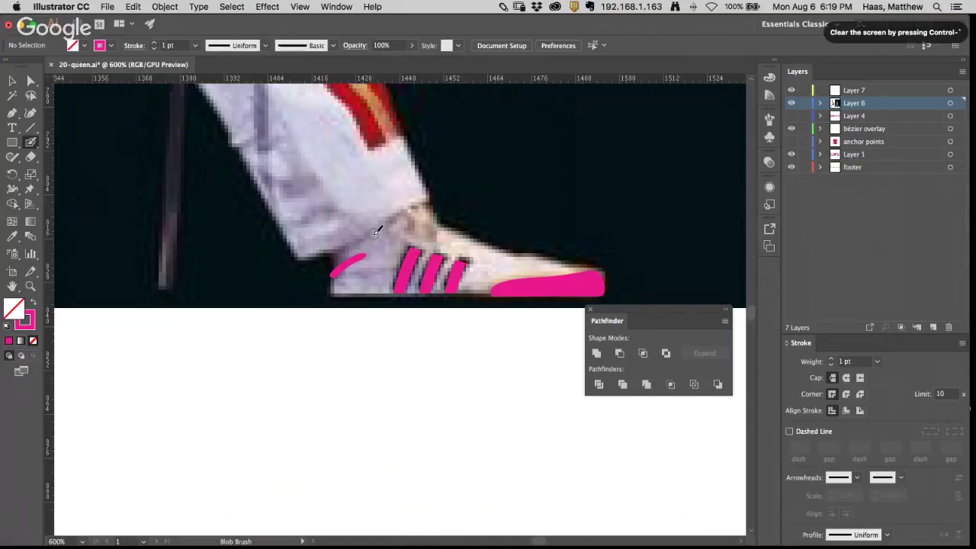
Step: Set the Blob Brush's pressure size variation to 1 pt and undo the last heel stroke
double_click(30, 142)
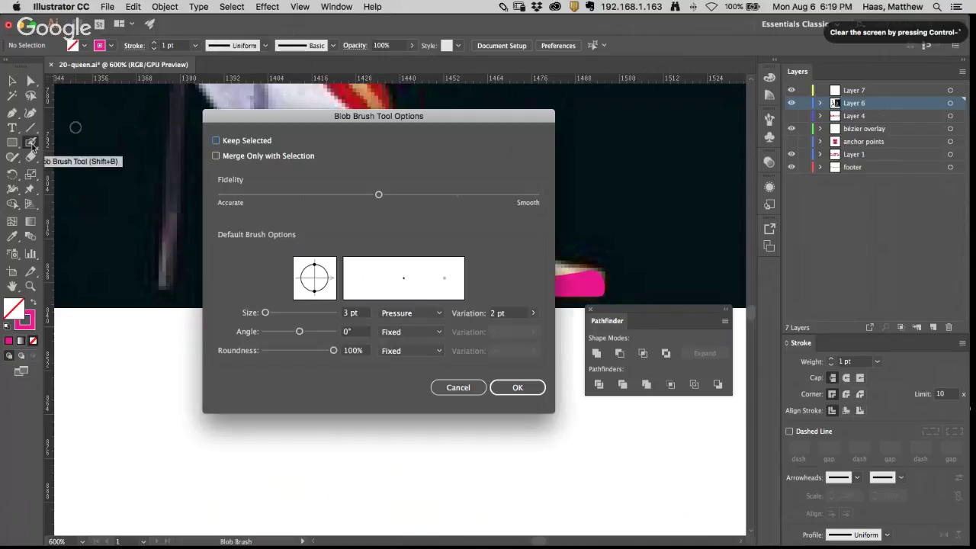
click(533, 313)
drag(517, 328, 501, 330)
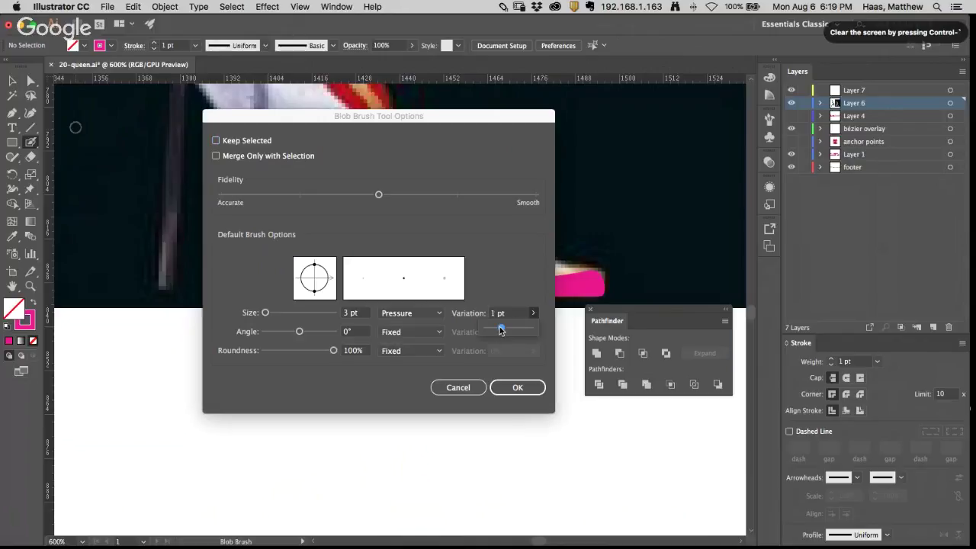
click(517, 387)
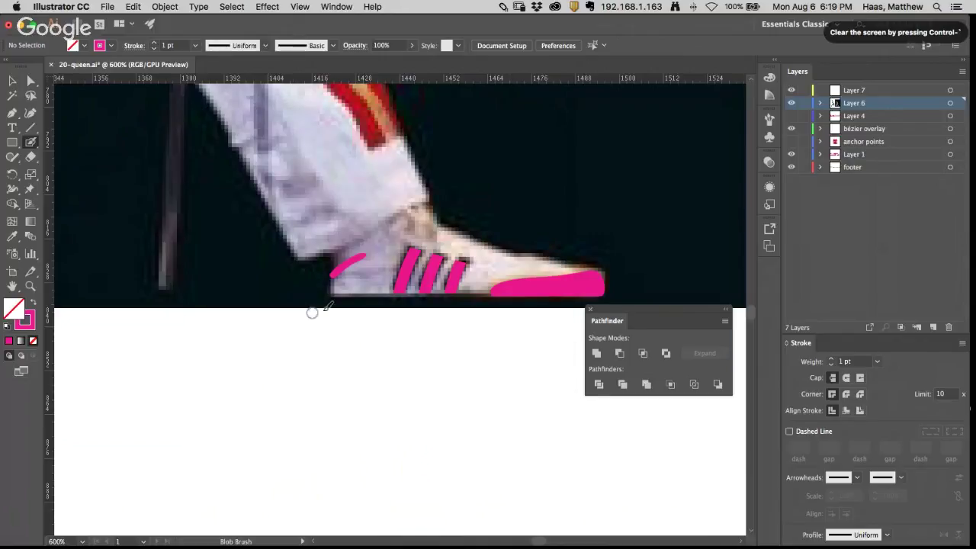
key(super)
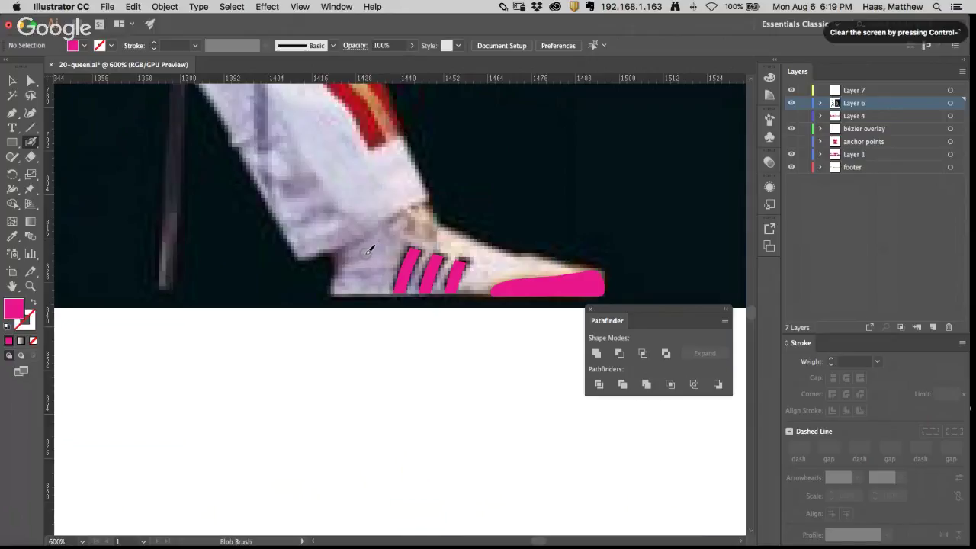
Step: Try further short Blob Brush strokes across the heel with the new size variation
drag(360, 257, 335, 275)
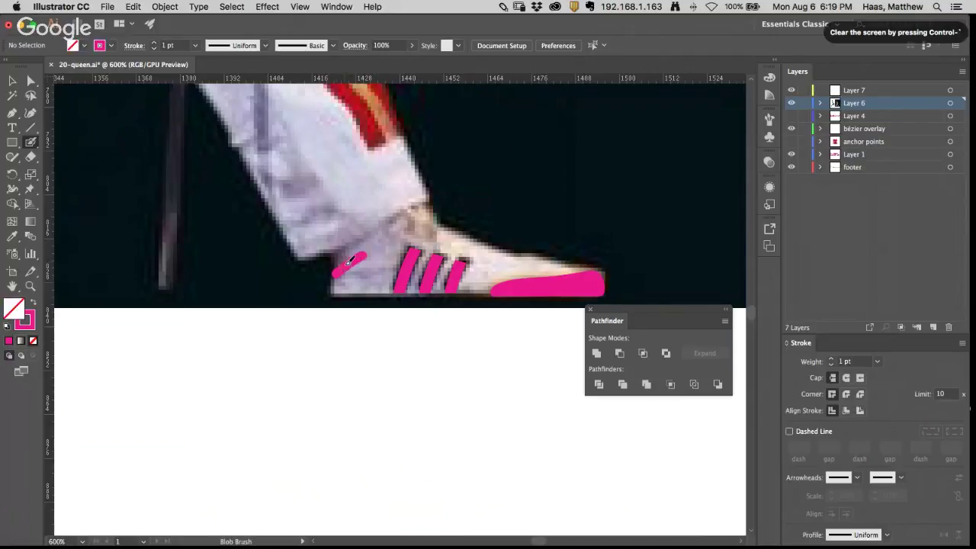
key(super+z)
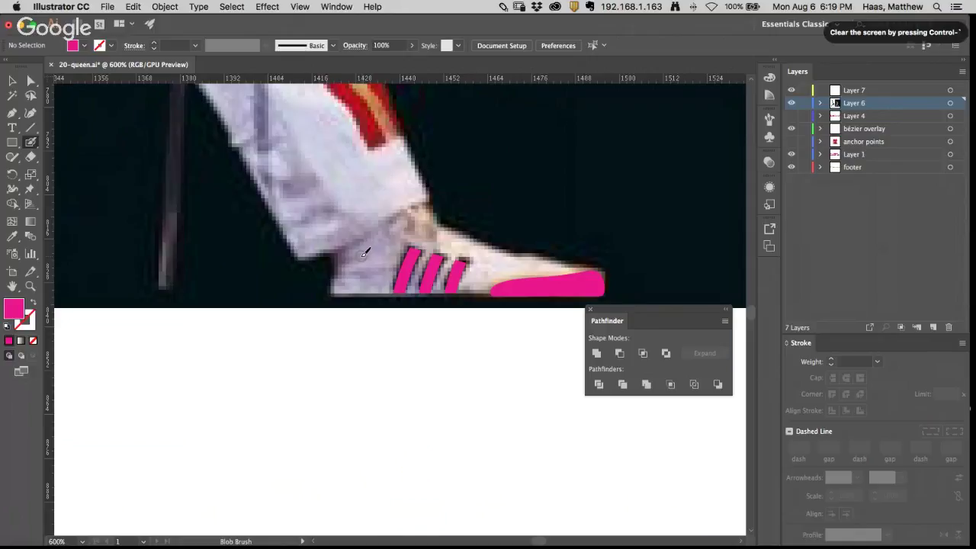
drag(361, 255, 336, 276)
key(super+z)
key(super+z)
key(super+k)
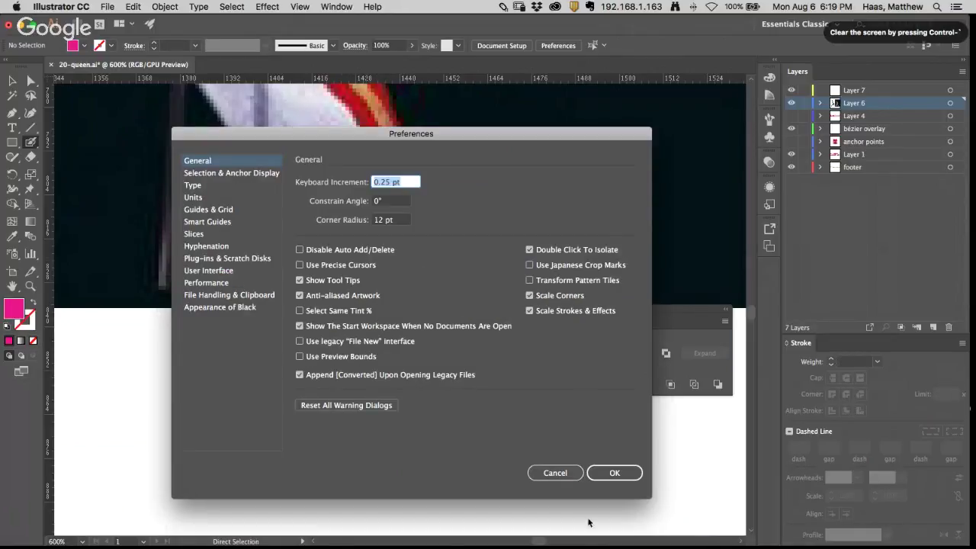
click(554, 472)
Step: Reduce the Blob Brush's size below 3 pt and test it with a stroke across the trouser leg
double_click(31, 144)
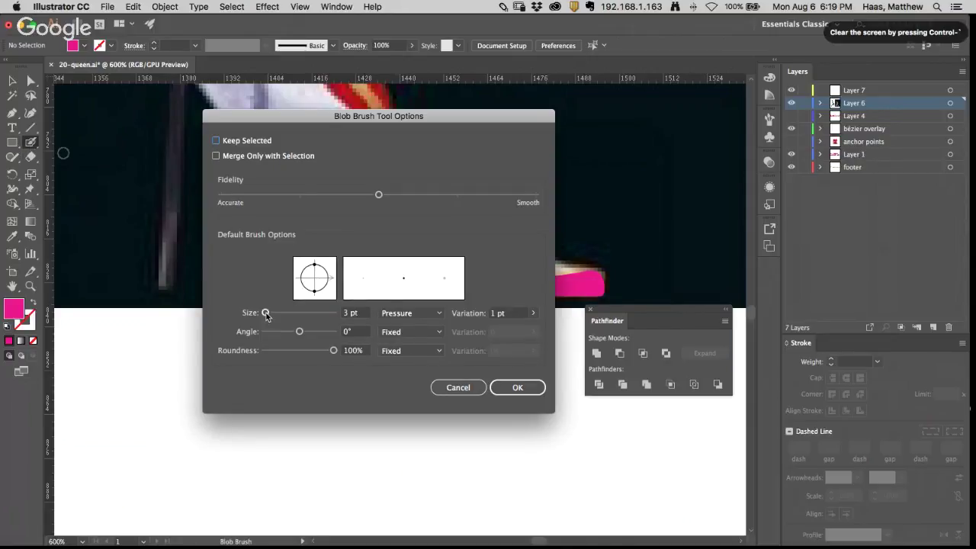
drag(266, 313, 263, 313)
click(517, 387)
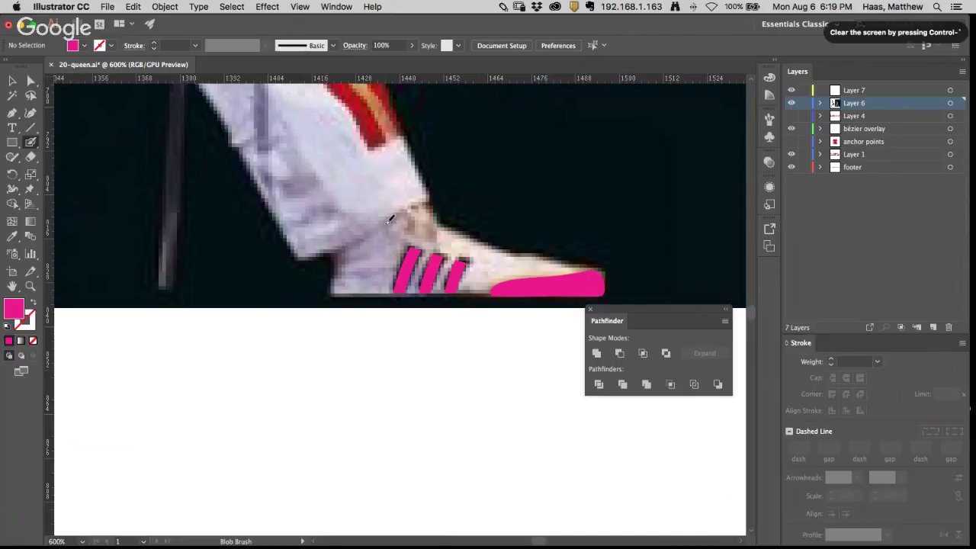
drag(379, 161, 316, 216)
key(super+z)
Step: Paint the heel's thin curved line, the trouser hem line above the shoe and the heel's back edge with the Blob Brush
drag(369, 249, 332, 274)
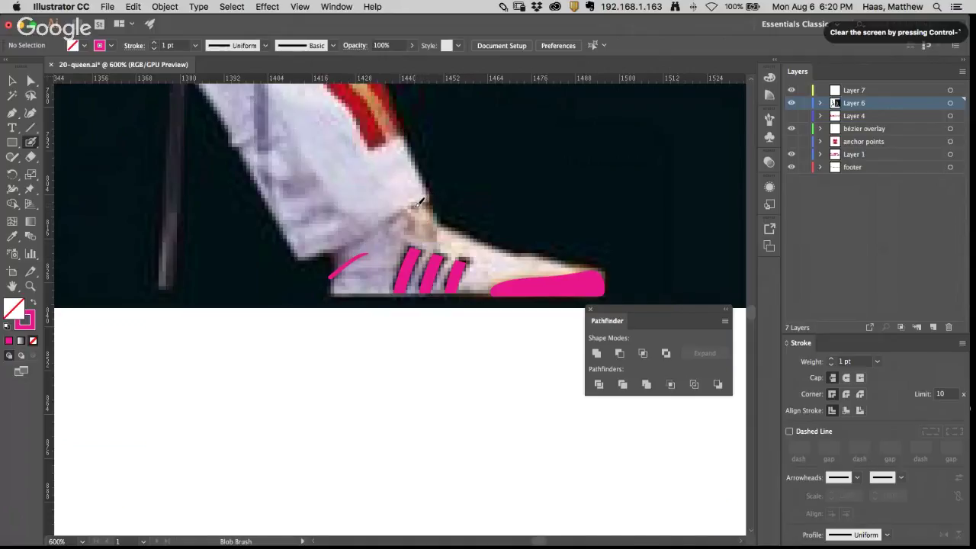
drag(420, 203, 329, 258)
mouse_move(337, 258)
mouse_down()
mouse_move(328, 292)
mouse_move(340, 254)
mouse_up()
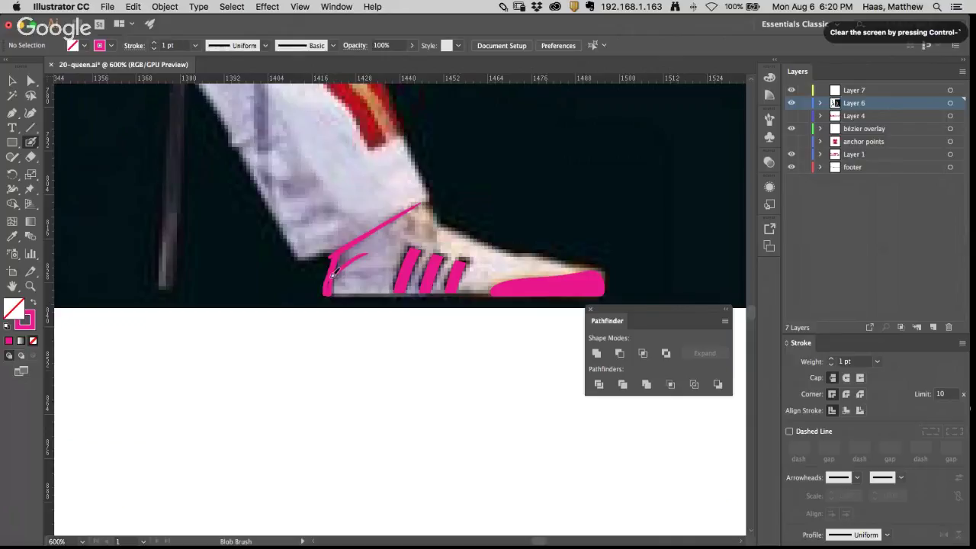
drag(328, 292, 337, 256)
Step: Examine the trouser legs and the traced shoe on the colour photo
alt+super+click(341, 238)
alt+super+click(342, 238)
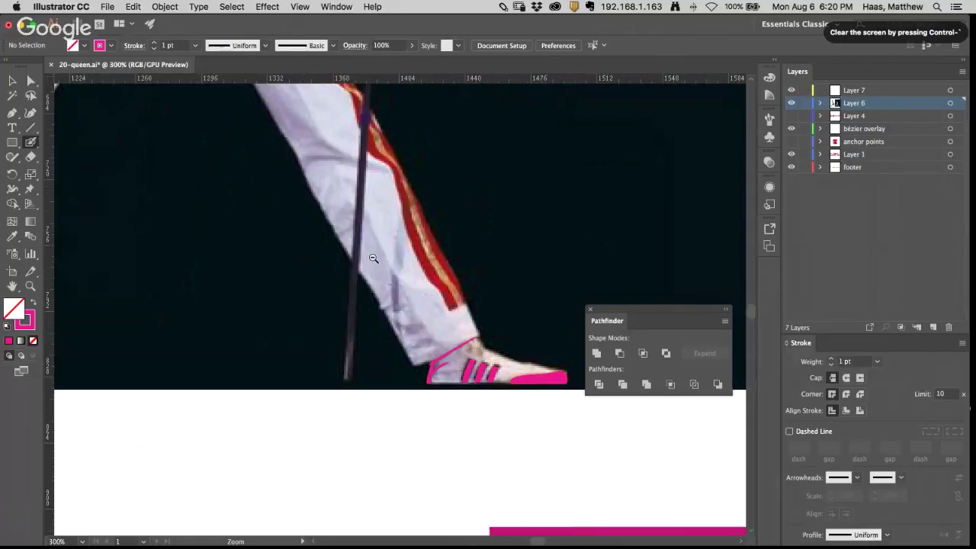
drag(241, 284, 761, 305)
mouse_move(343, 293)
mouse_down()
mouse_move(481, 281)
mouse_move(224, 287)
mouse_up()
drag(479, 266, 349, 330)
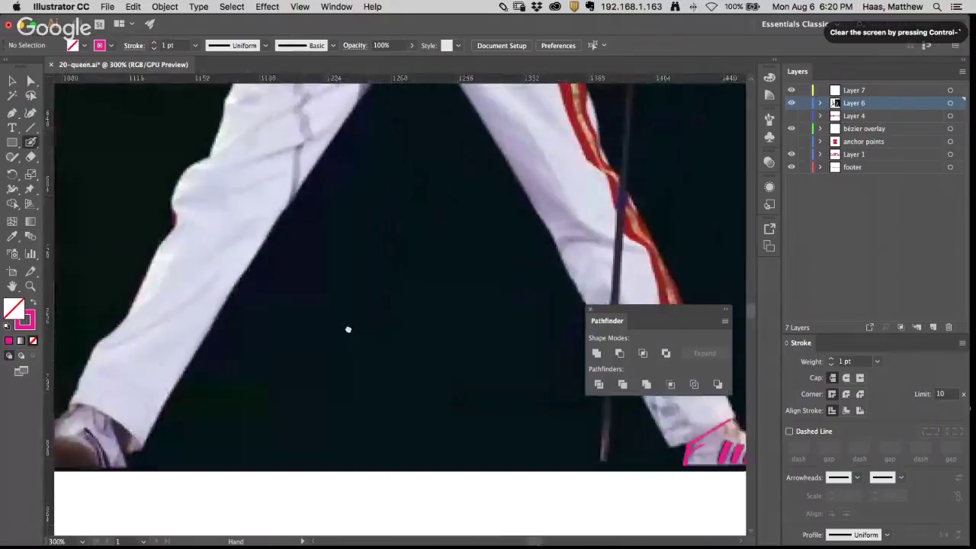
scroll(348, 330, right, 5)
scroll(409, 251, down, 2)
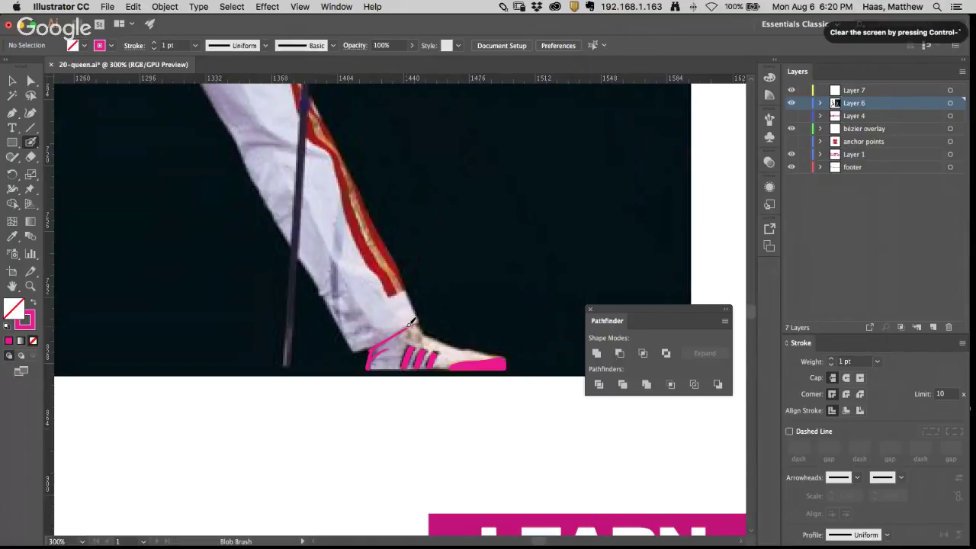
scroll(365, 294, left, 2)
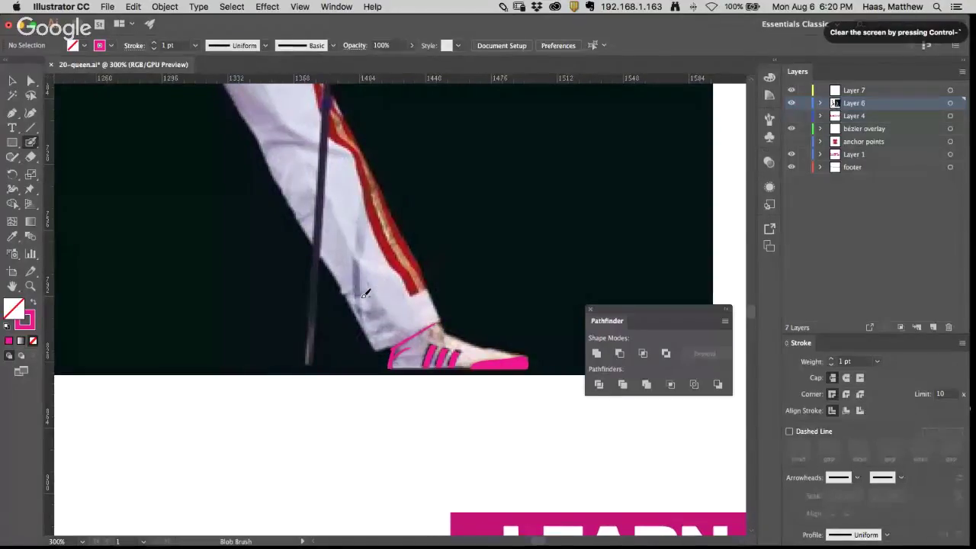
scroll(519, 244, left, 5)
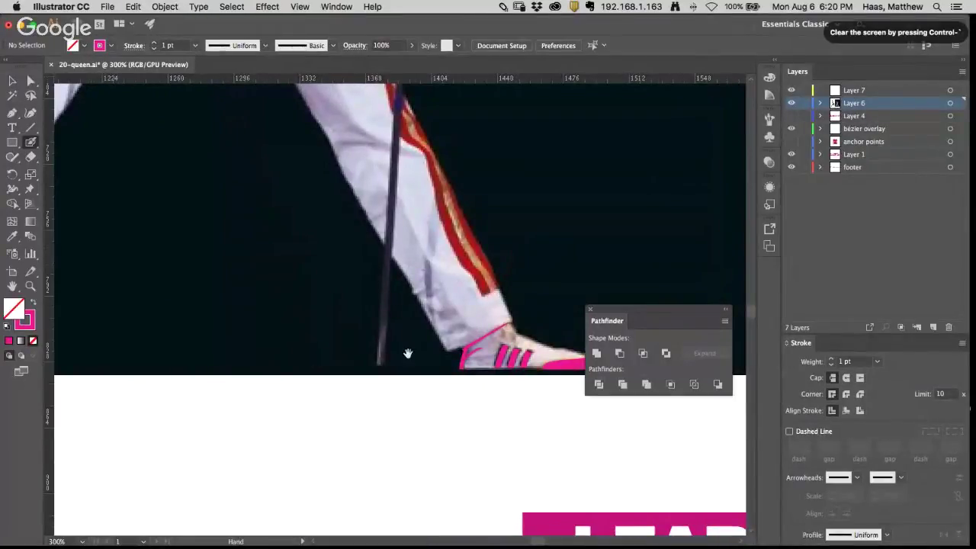
Step: Move the black stencil image to about X 763.6 pt, Y 173.9 pt so its feet show below the colour photo
key(super+minus)
key(super+minus)
click(102, 304)
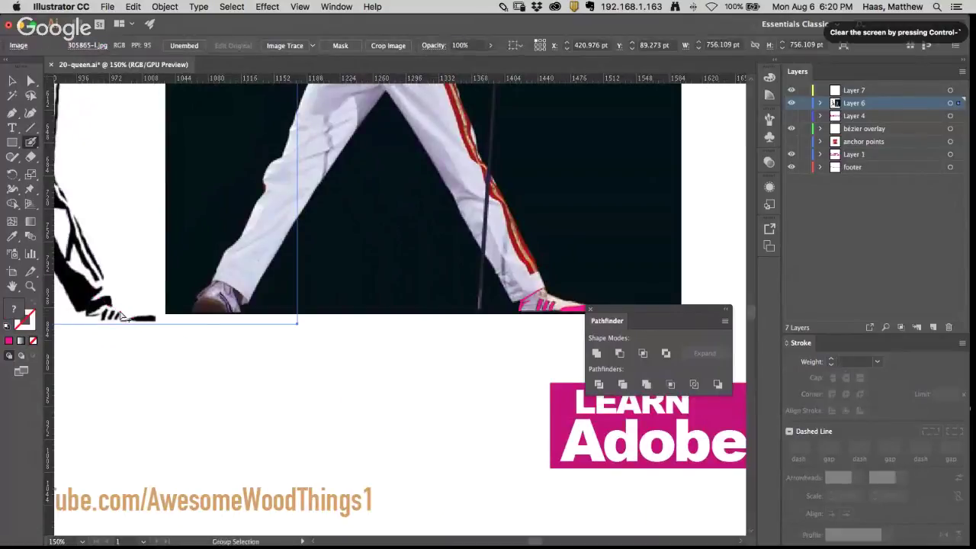
drag(119, 313, 371, 418)
drag(332, 364, 387, 337)
key(space)
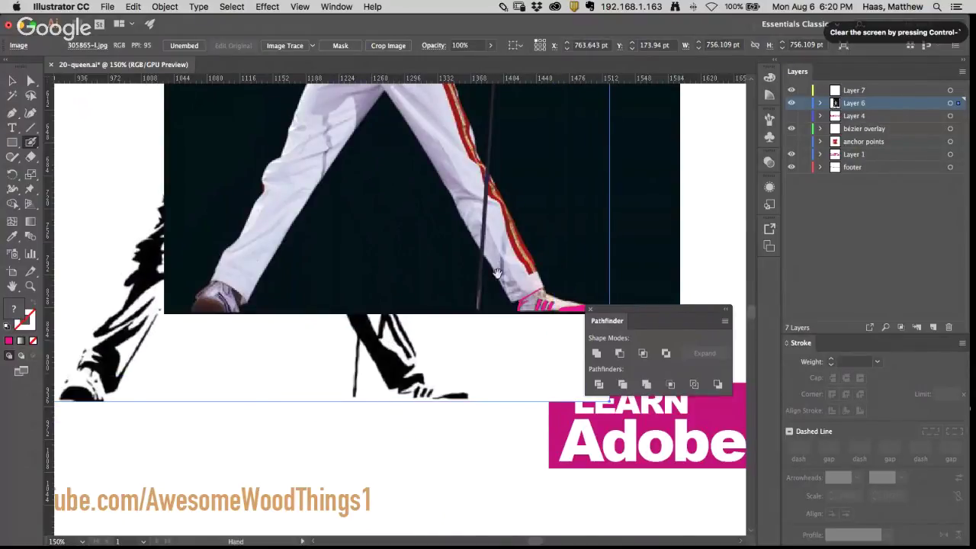
Step: Paint a thin Blob Brush fold line from the front leg's inner thigh down past the knee to the red side stripe
super+click(503, 276)
drag(385, 265, 414, 303)
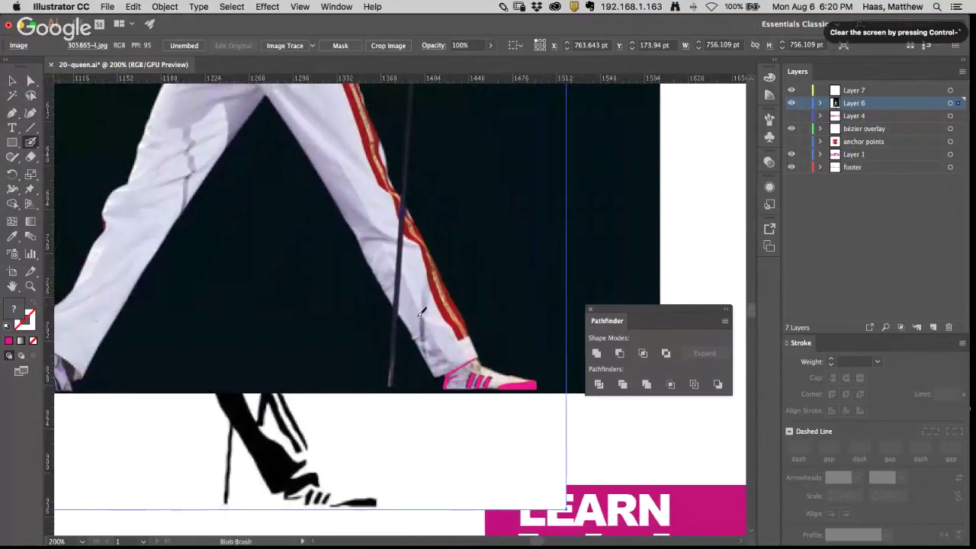
scroll(430, 308, up, 3)
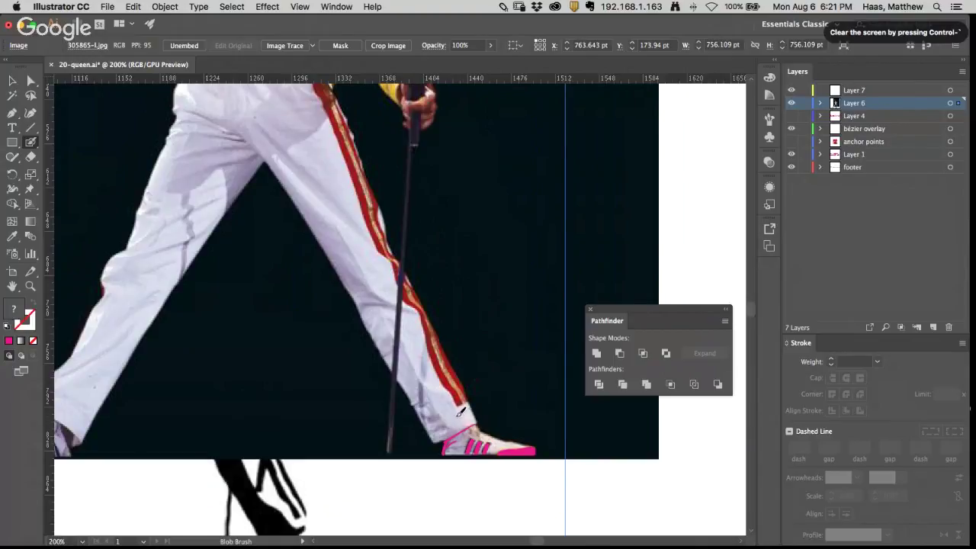
scroll(418, 371, down, 2)
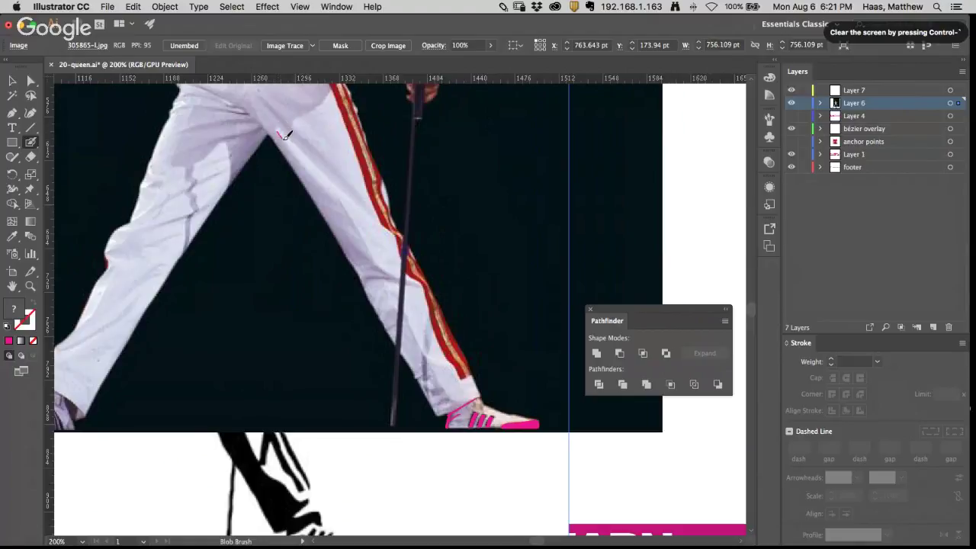
drag(285, 137, 353, 211)
mouse_move(366, 230)
mouse_down()
mouse_move(380, 265)
mouse_move(423, 286)
mouse_up()
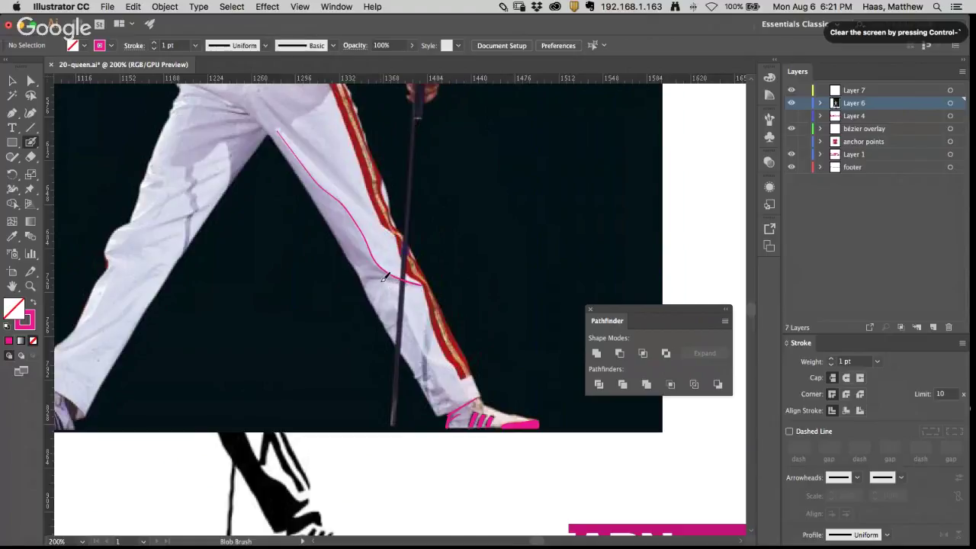
Step: Paint the fold line back across the knee, a long line down to the ankle and a narrow fold beside the red stripe
drag(388, 277, 413, 282)
mouse_move(386, 281)
mouse_down()
mouse_move(450, 391)
mouse_move(474, 399)
mouse_up()
mouse_move(429, 319)
mouse_down()
mouse_move(430, 351)
mouse_move(436, 307)
mouse_up()
Step: Compare the painted fold lines on the lower leg with the black stencil's leg below the photo
super+click(453, 341)
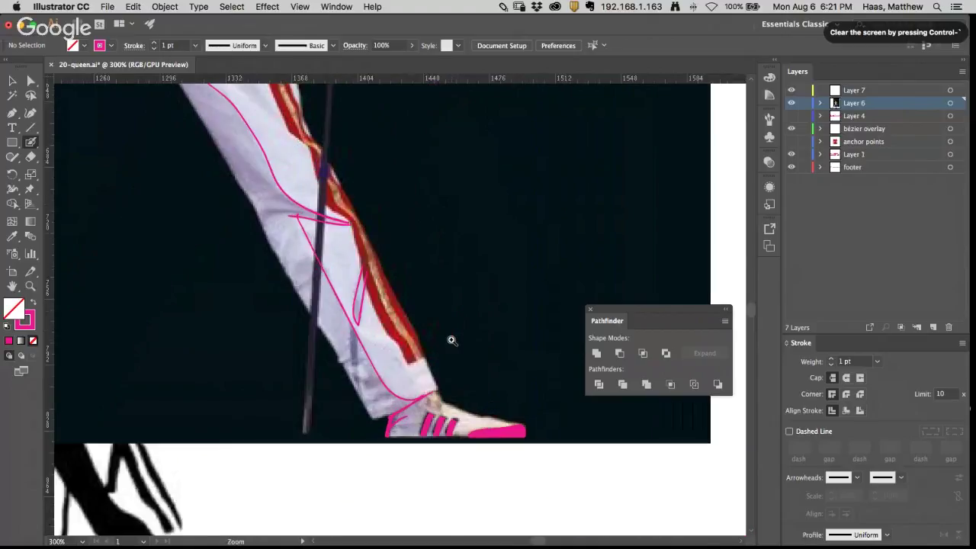
super+click(389, 360)
super+click(389, 360)
drag(392, 271, 545, 343)
scroll(403, 338, down, 3)
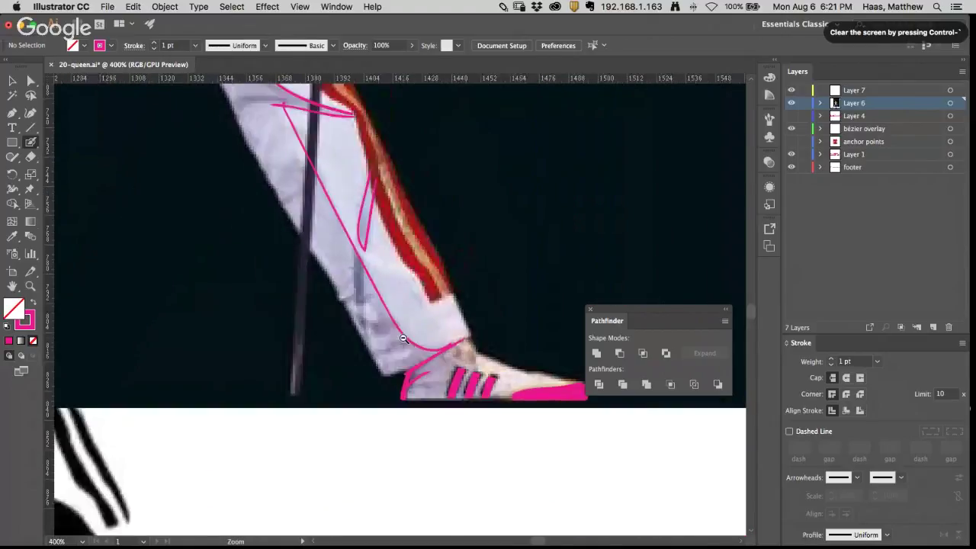
scroll(401, 335, down, 1)
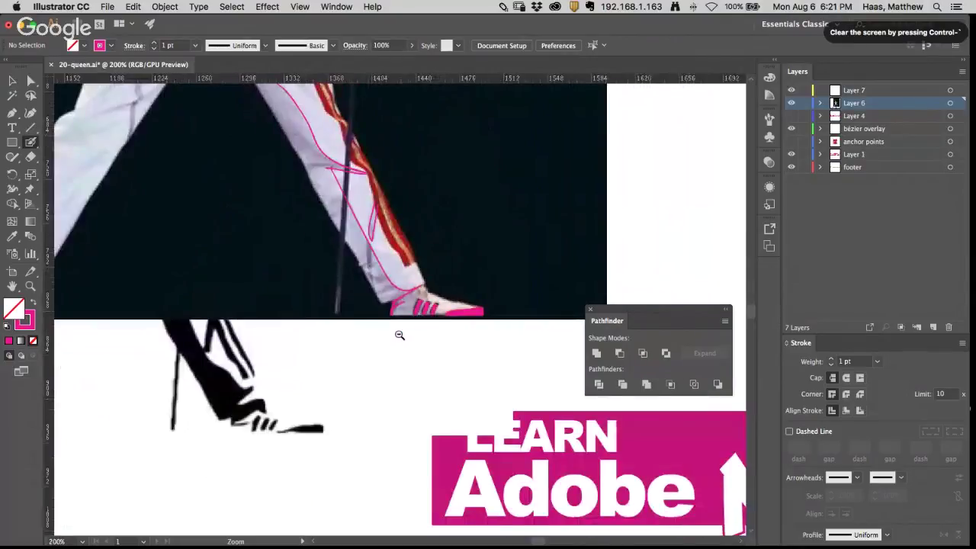
Step: Paint a small pointed Blob Brush fold at the front leg's trouser hem, crossing the long line above the ankle
scroll(381, 331, left, 2)
scroll(381, 331, up, 1)
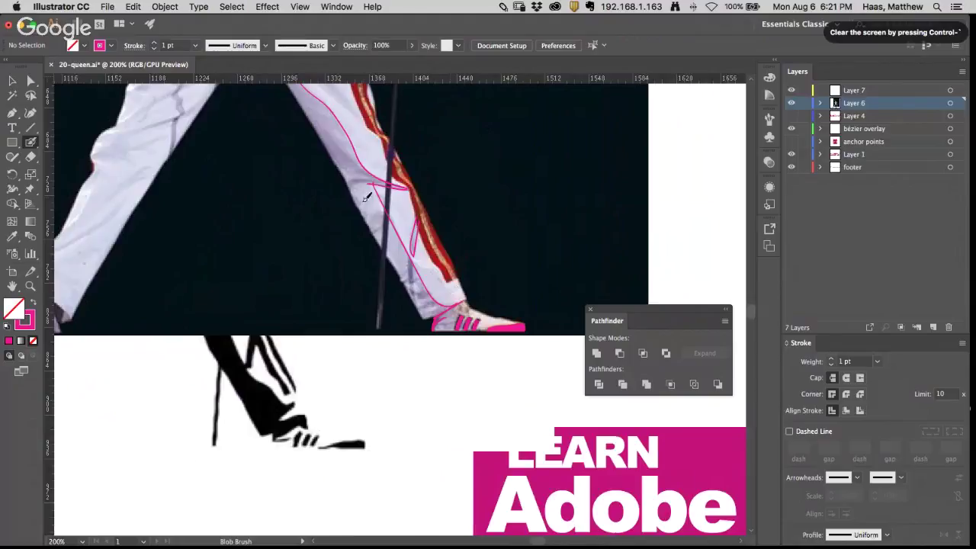
super+click(450, 285)
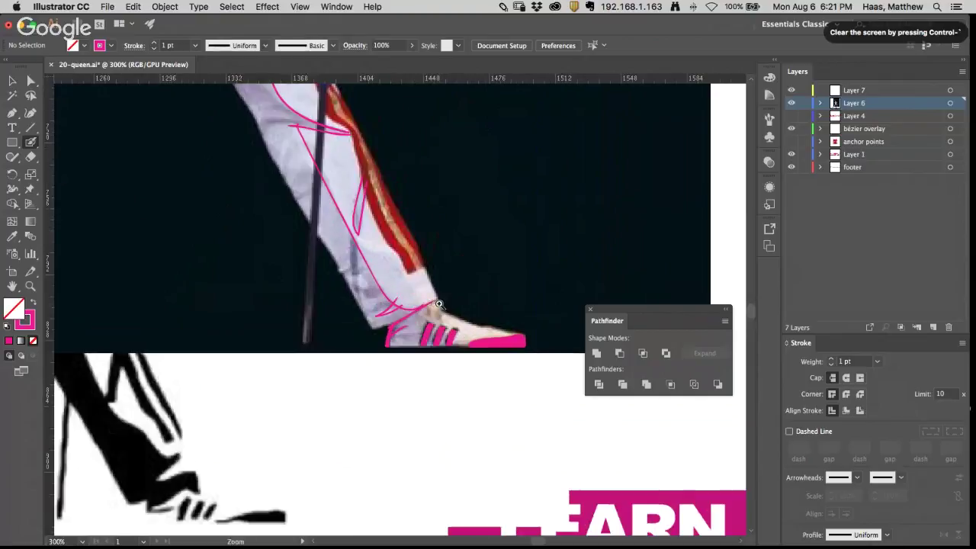
super+click(457, 287)
super+click(465, 288)
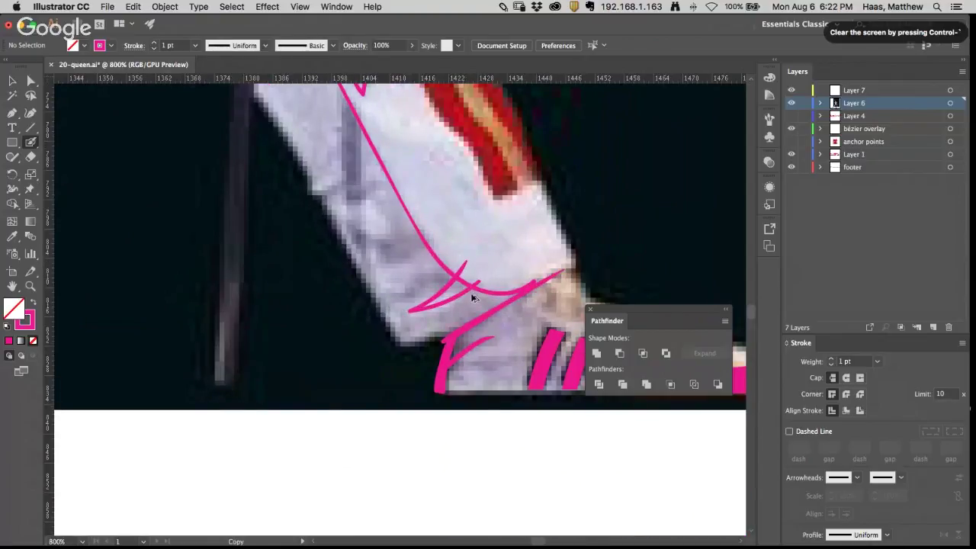
super+click(471, 291)
super+click(472, 278)
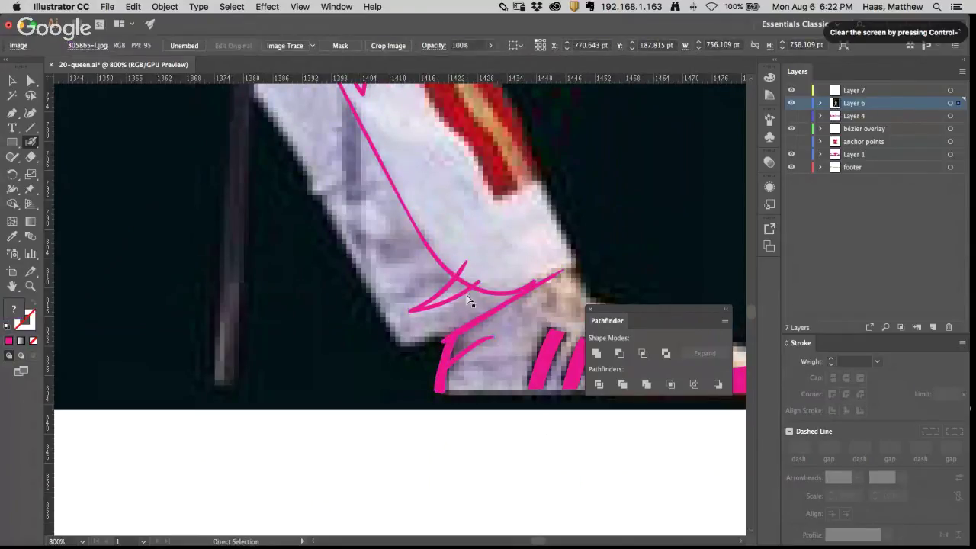
super+click(436, 302)
super+click(398, 299)
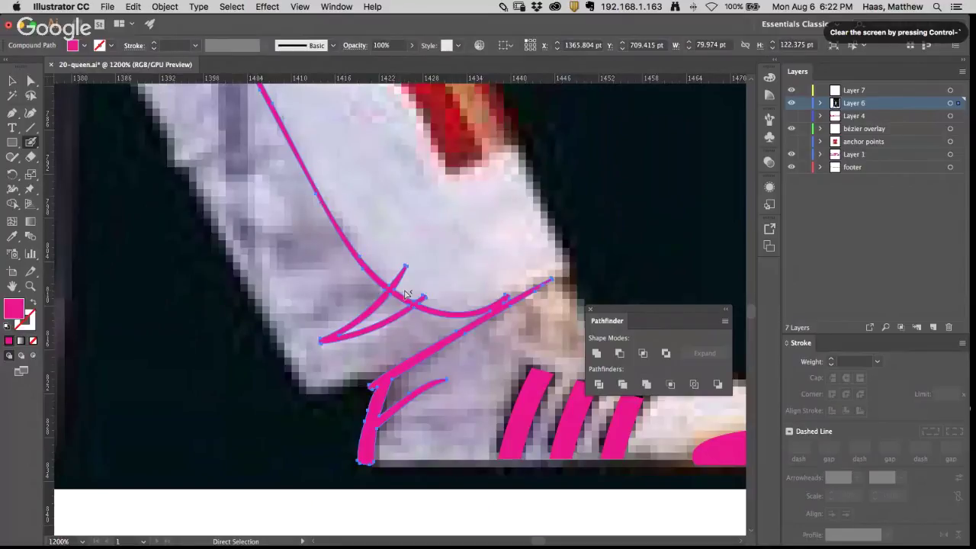
key(shift+b)
Step: Delete the end anchor points of the two hem fold strokes so they no longer overshoot the long leg line
super+click(405, 261)
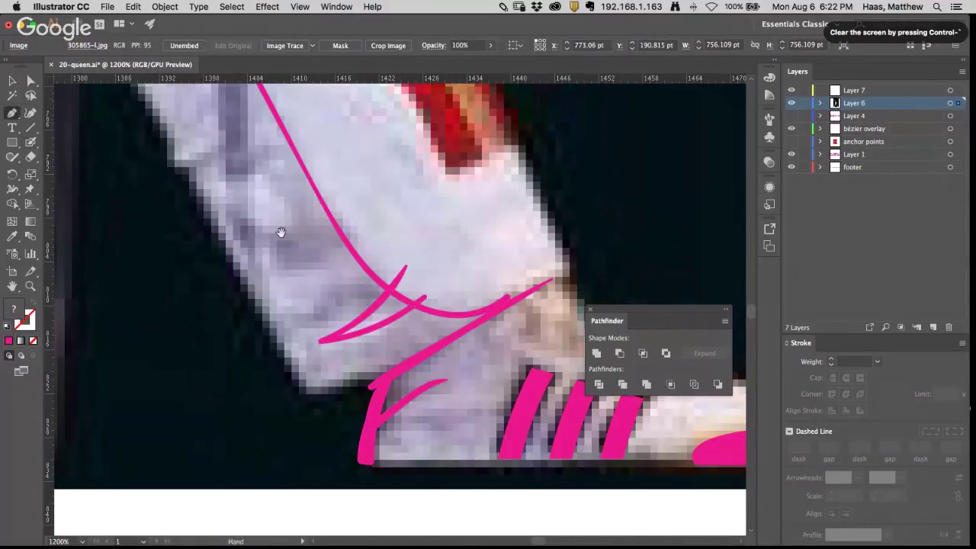
super+click(462, 291)
super+click(394, 288)
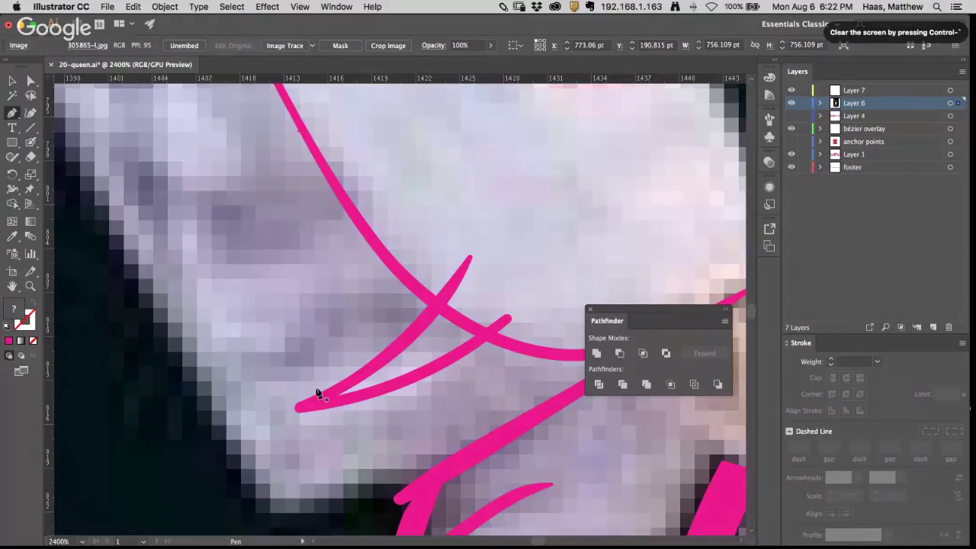
key(super)
key(a)
click(468, 269)
click(12, 113)
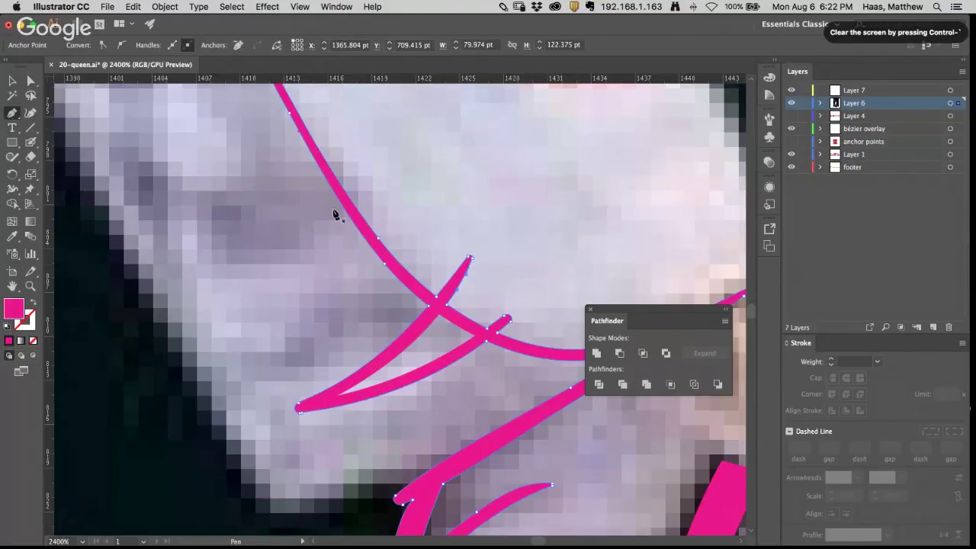
click(469, 261)
click(472, 259)
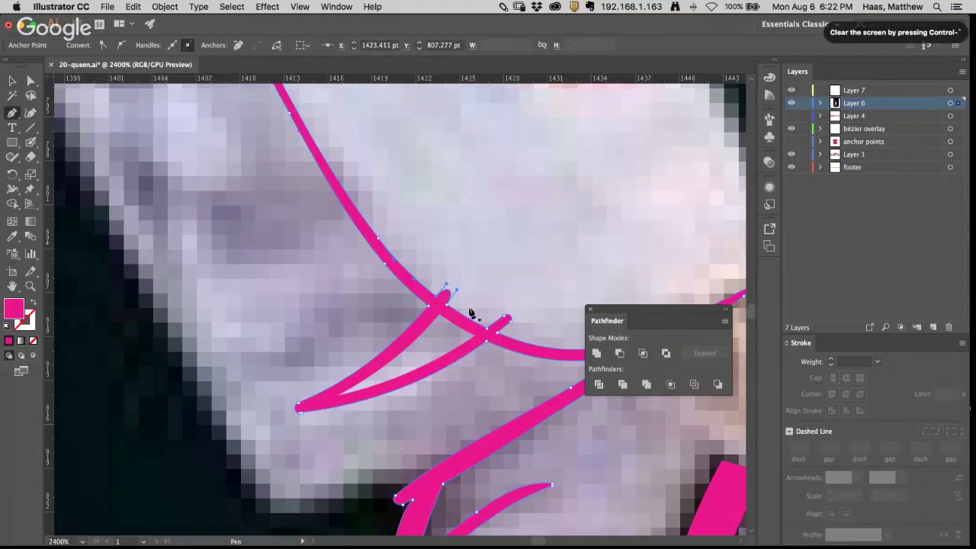
click(508, 322)
Step: Remove the line segment bridging the two hem fold strokes and join the open path ends at both corners
super+click(460, 306)
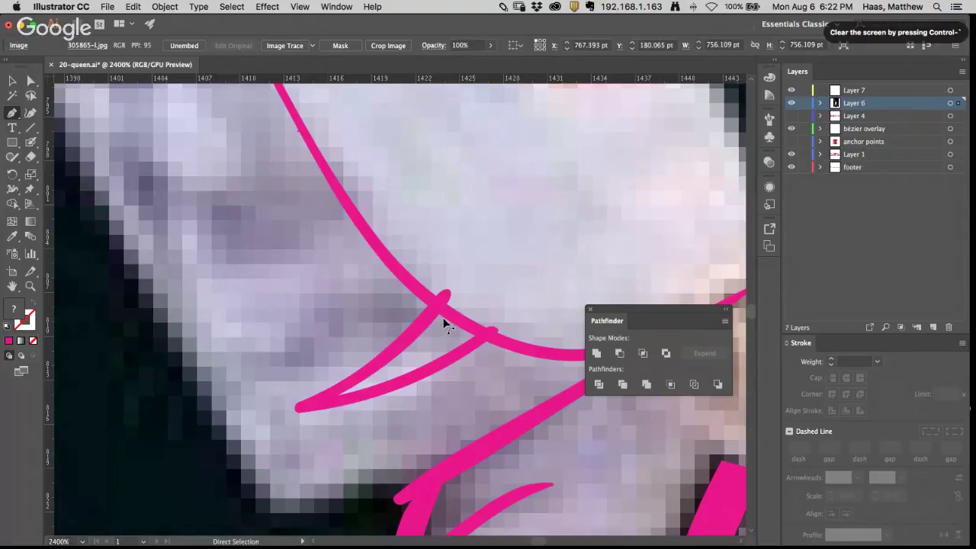
super+click(448, 323)
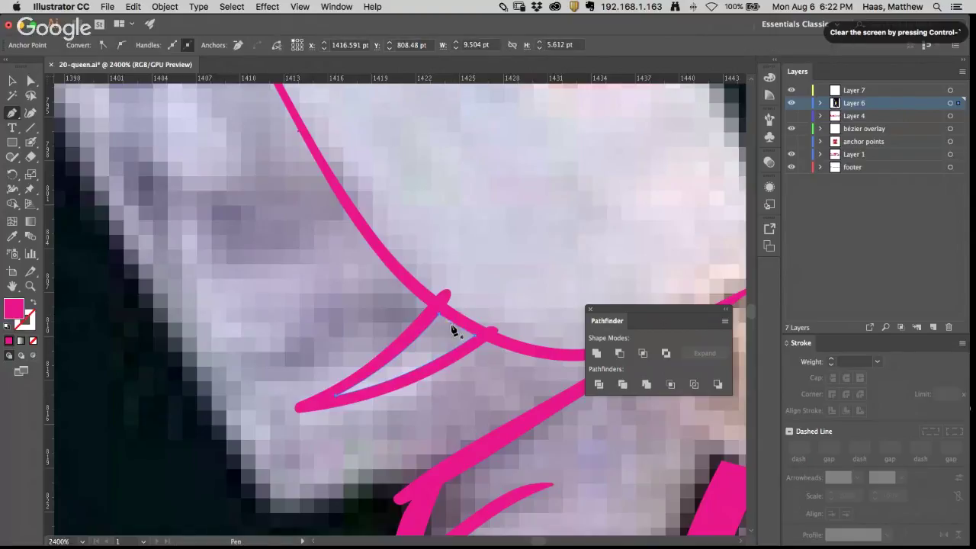
super+click(450, 328)
super+click(462, 319)
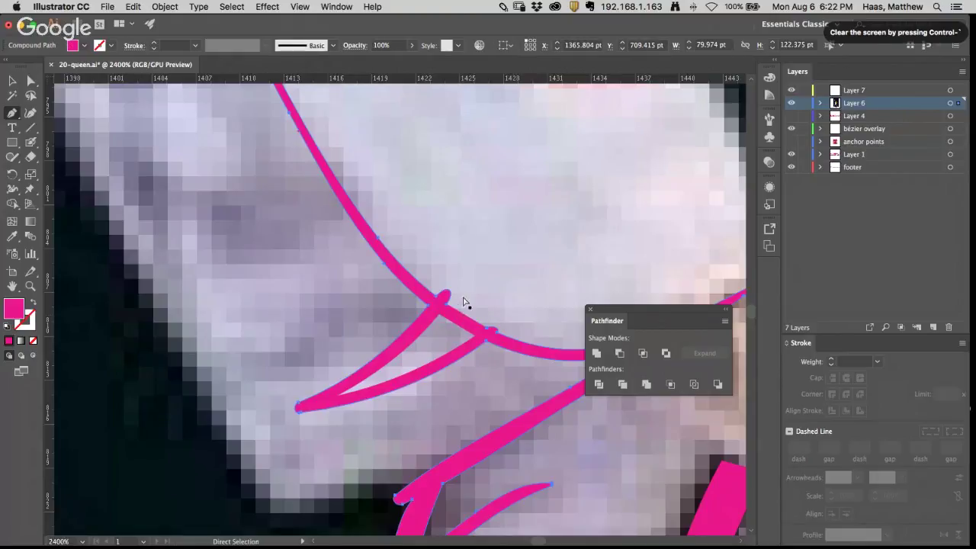
super+click(446, 309)
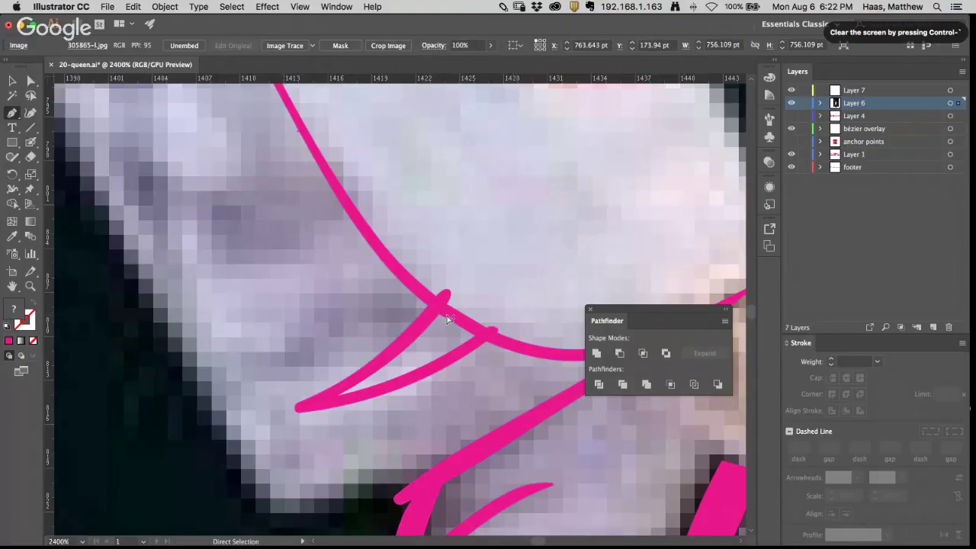
super+click(450, 324)
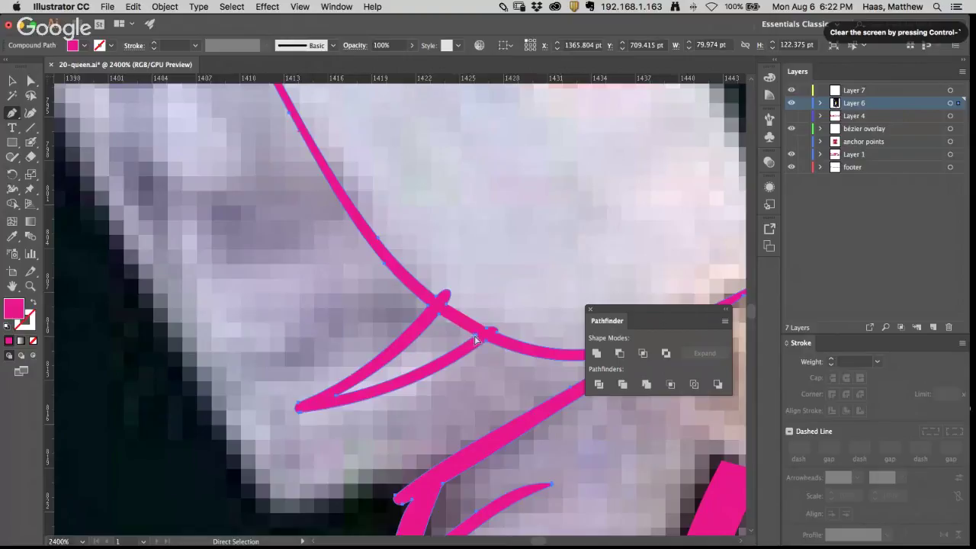
super+click(475, 339)
super+click(439, 315)
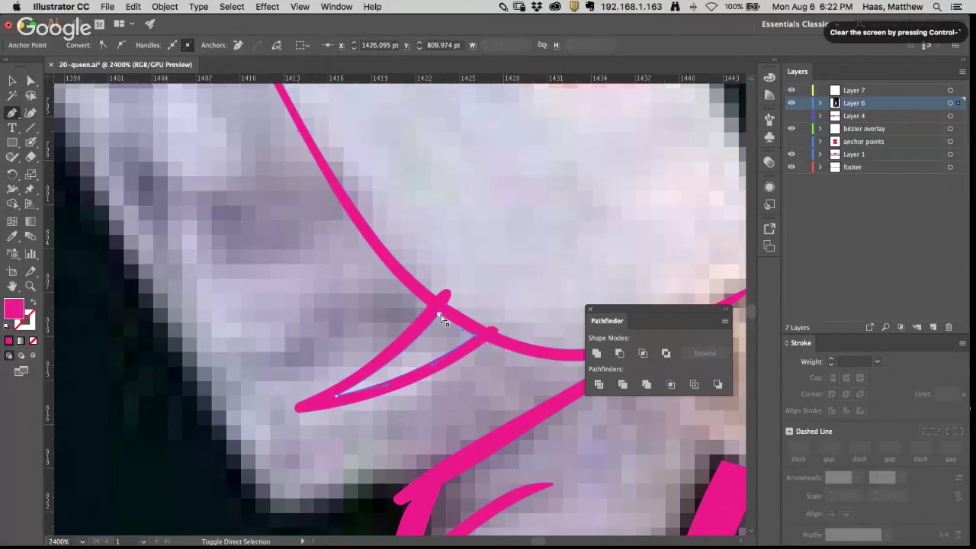
super+click(490, 340)
key(super+j)
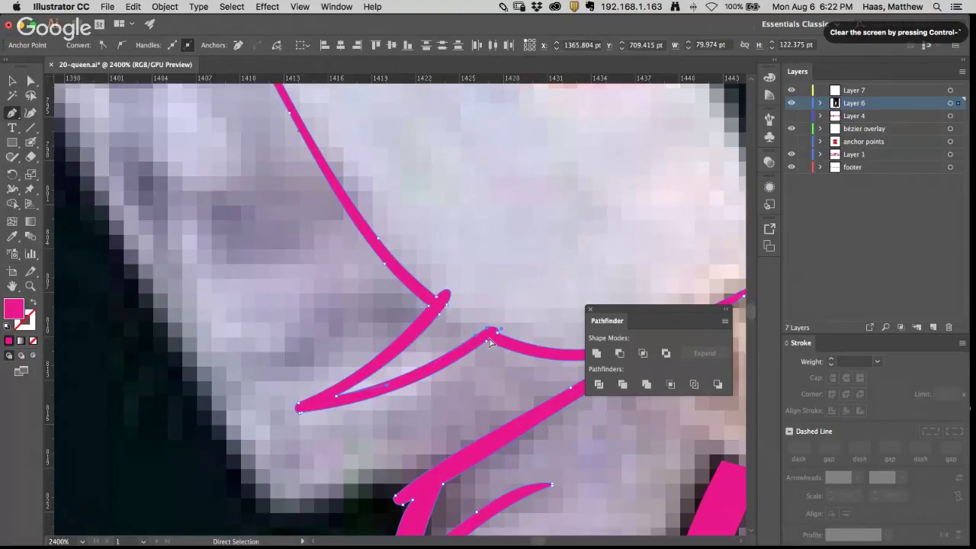
super+click(446, 304)
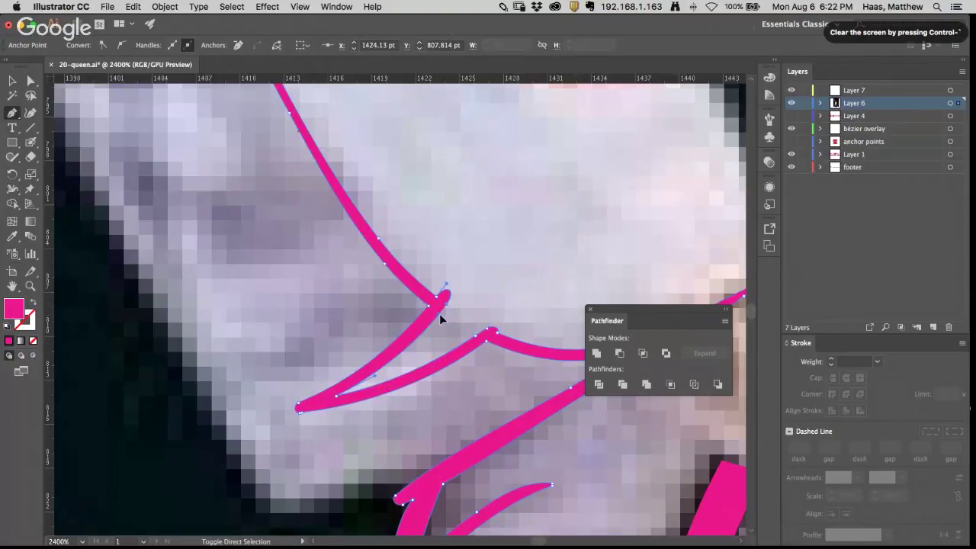
super+click(449, 295)
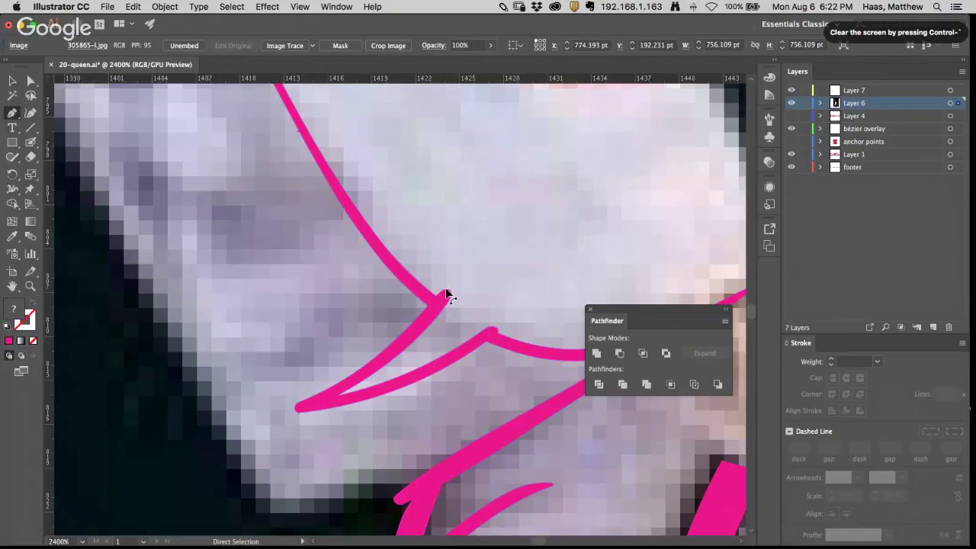
Step: Flatten the rounded tip at the upper hem fold corner by adjusting its direction handles
super+click(450, 297)
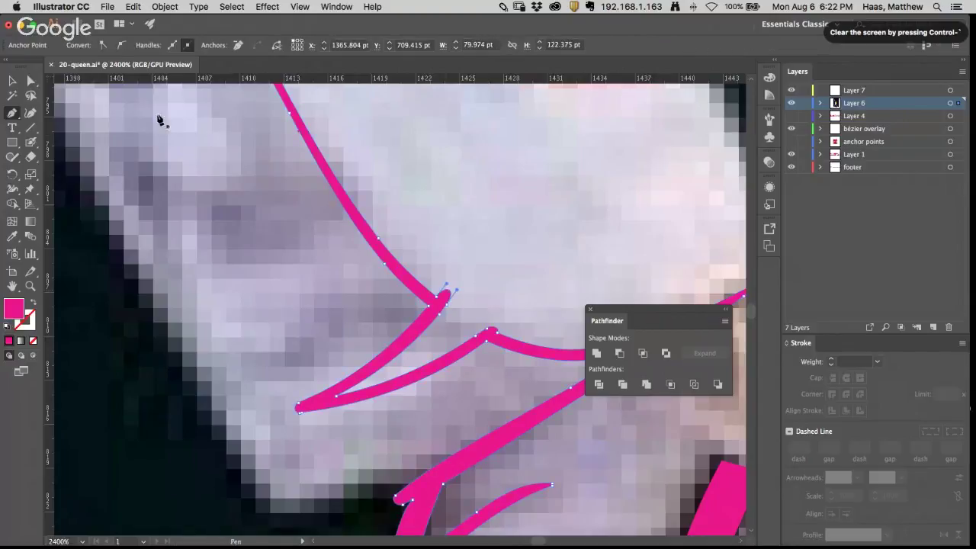
key(a)
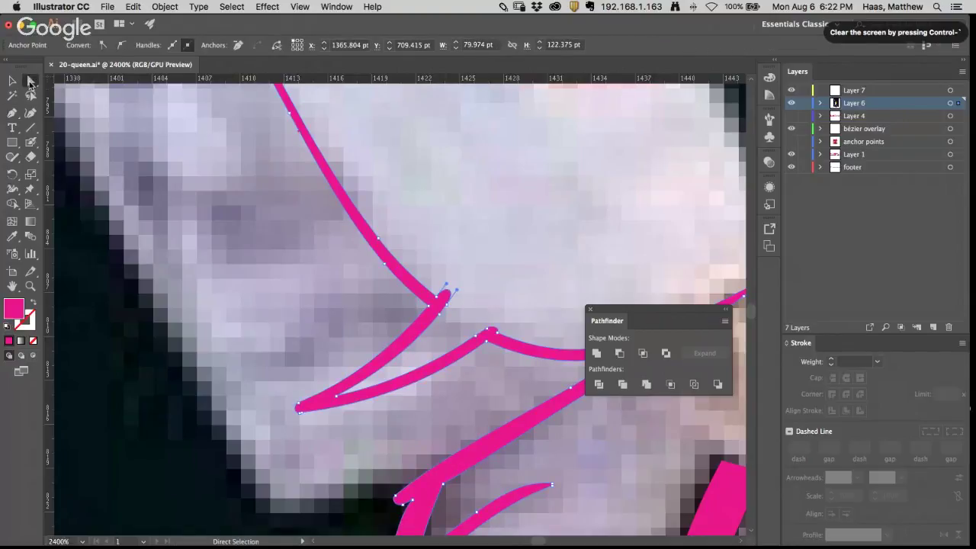
click(438, 299)
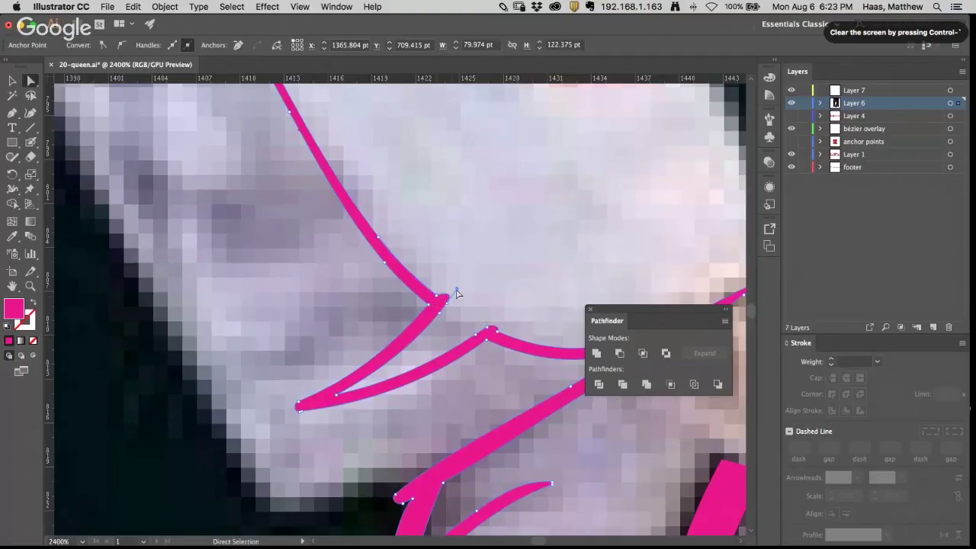
mouse_move(456, 290)
mouse_down()
mouse_move(446, 303)
mouse_move(440, 277)
mouse_move(437, 295)
mouse_up()
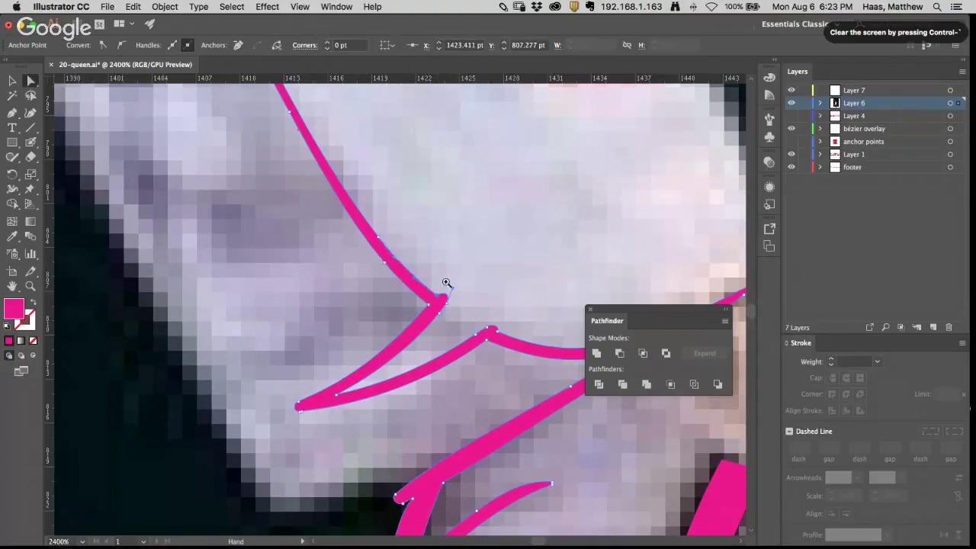
super+click(445, 299)
super+click(445, 299)
super+click(444, 299)
drag(297, 213, 437, 291)
Step: Turn on Snap to Point and reshape the upper hem fold corner's rounded tip into a sharp point
click(336, 6)
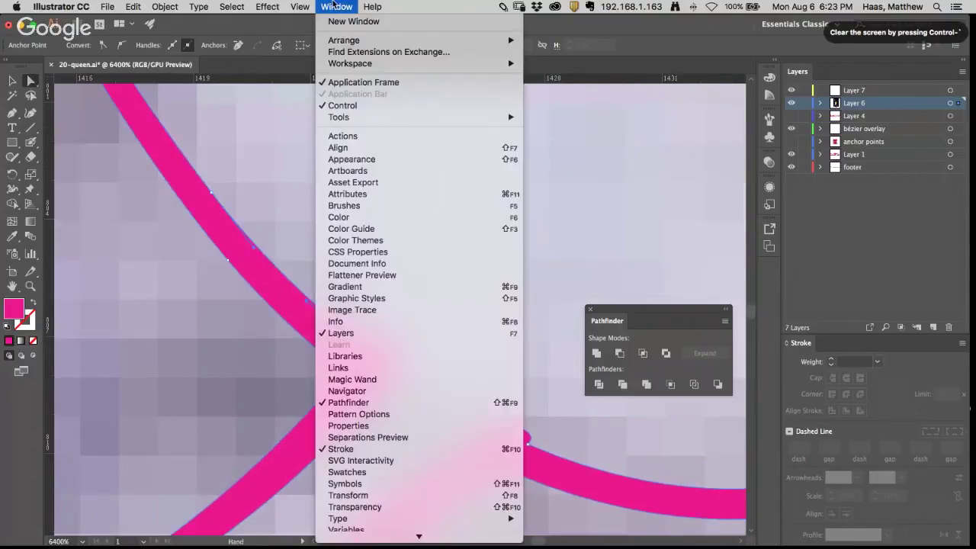
mouse_move(299, 6)
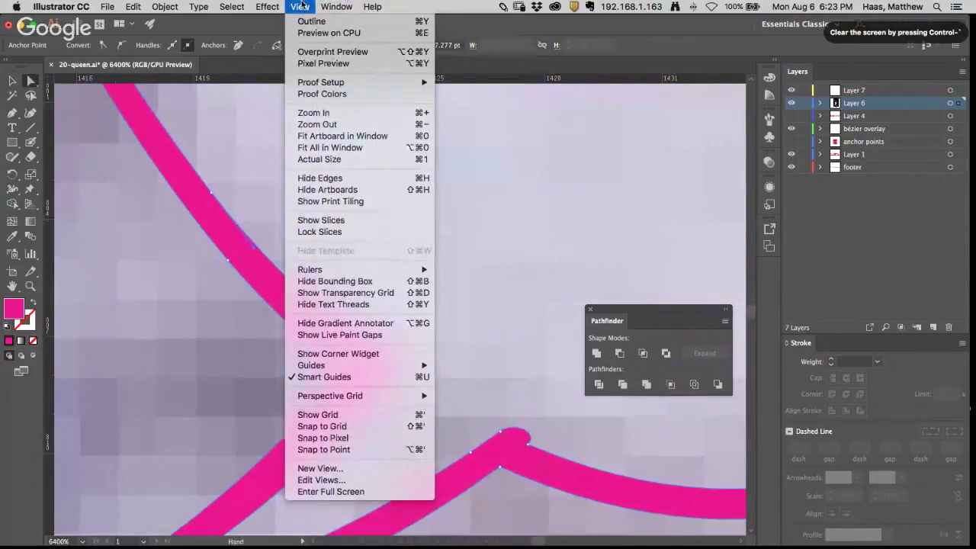
click(324, 453)
click(373, 347)
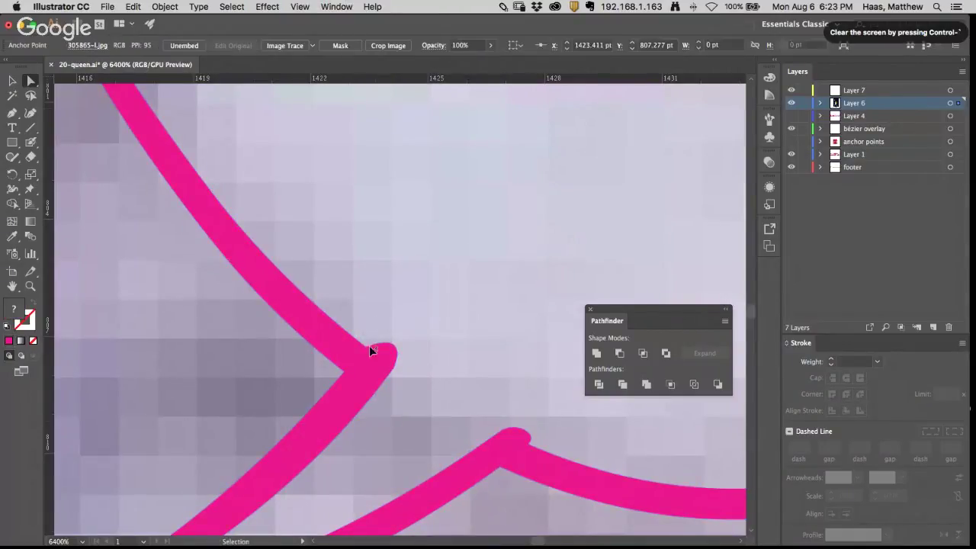
click(373, 348)
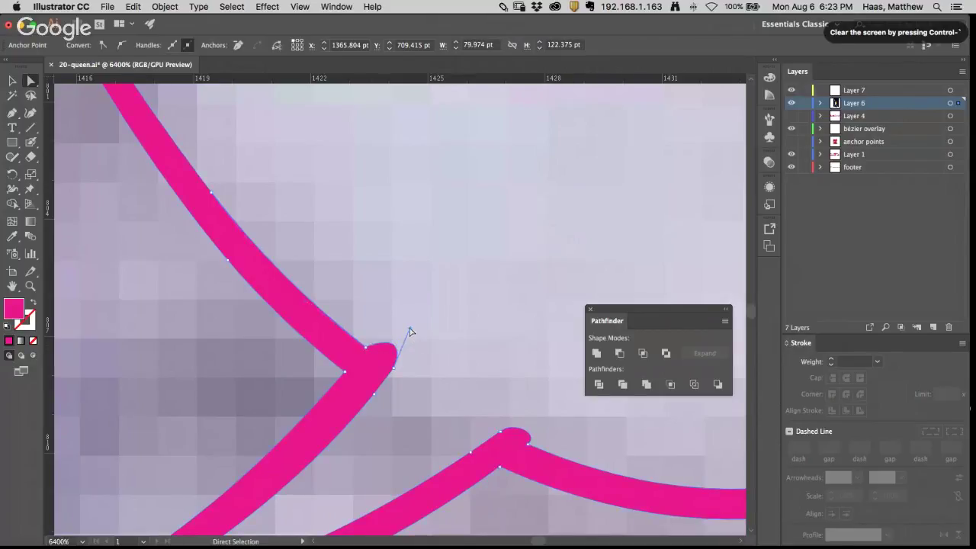
drag(410, 331, 395, 374)
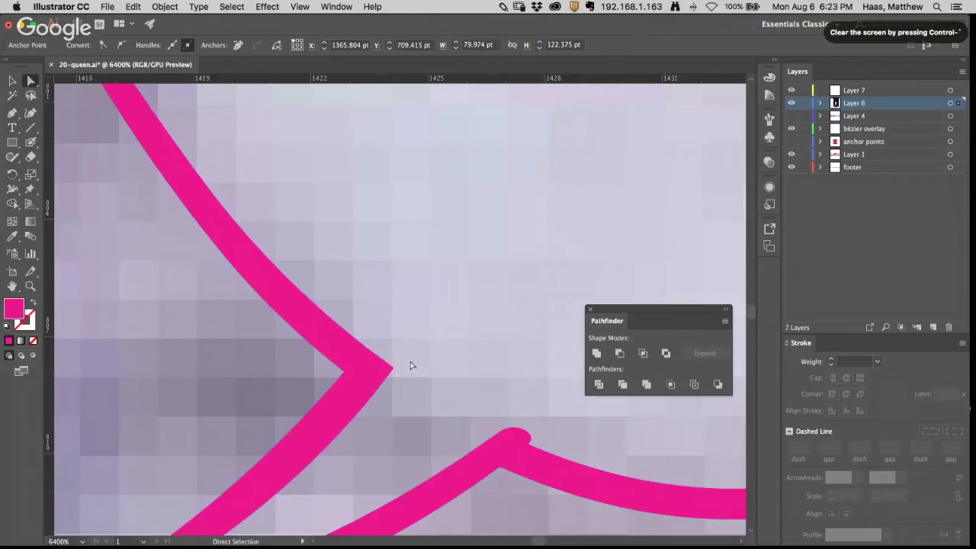
Step: Collapse the rounded tip where the lower hem fold meets the ankle line into a sharp corner
click(509, 418)
click(511, 436)
drag(501, 433, 528, 443)
click(638, 185)
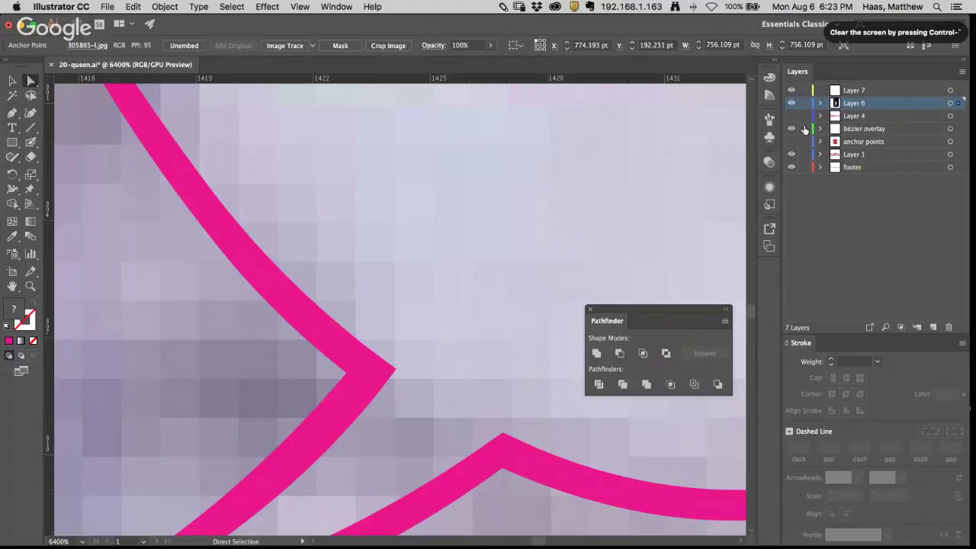
Step: Examine the cleaned-up hem fold and the fold lines along the whole front leg up to the thigh
alt+super+click(403, 327)
alt+super+click(404, 327)
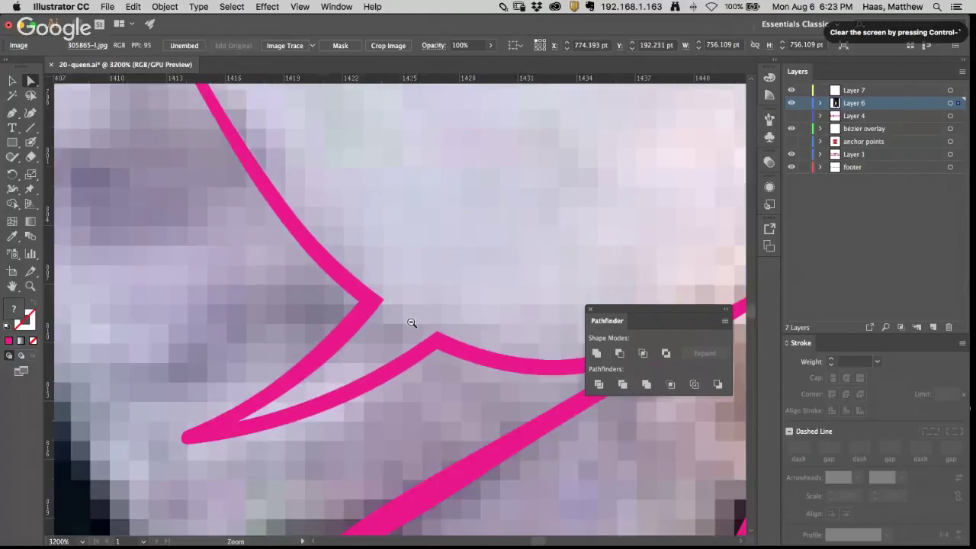
alt+super+click(412, 322)
drag(324, 254, 496, 342)
alt+super+click(470, 274)
alt+super+click(460, 270)
drag(327, 261, 491, 466)
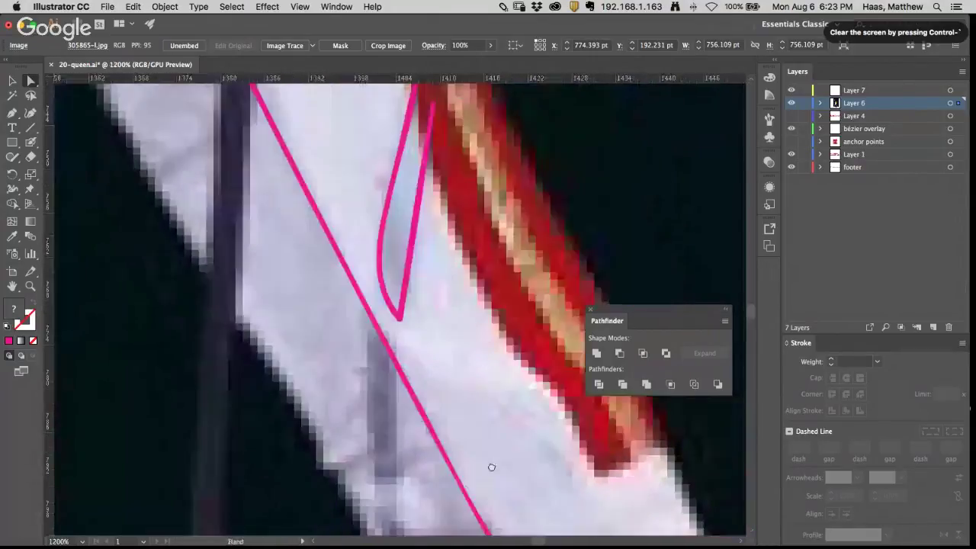
alt+super+click(451, 370)
alt+super+click(399, 271)
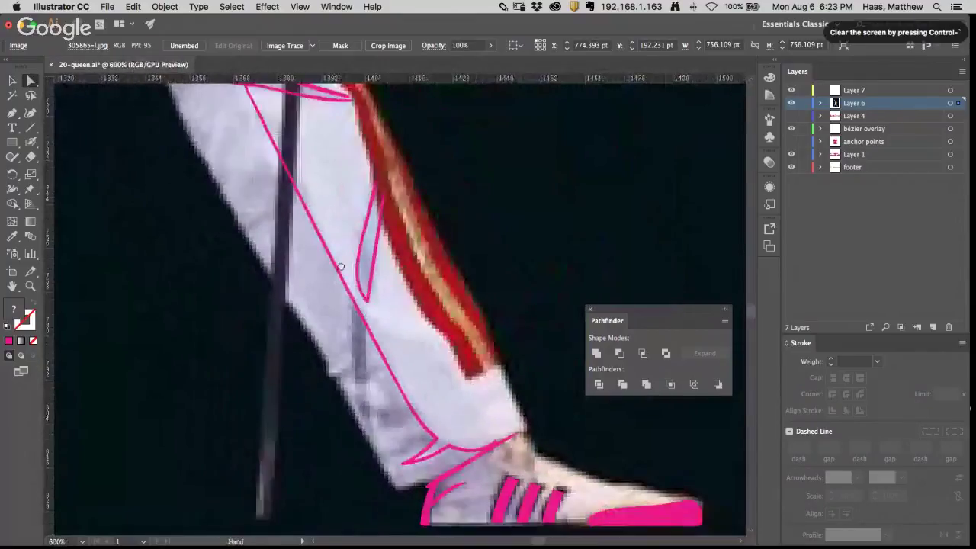
drag(340, 266, 458, 502)
scroll(459, 409, down, 2)
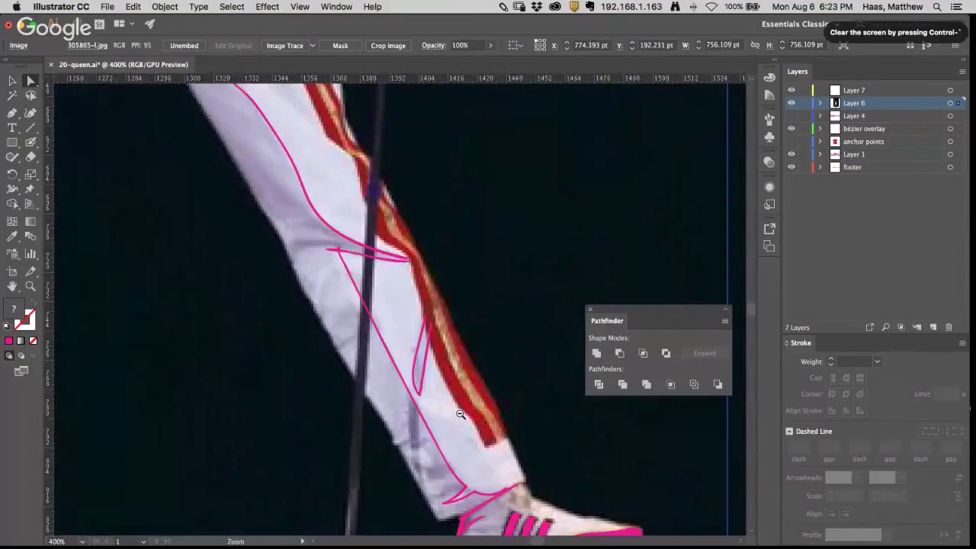
scroll(350, 296, down, 3)
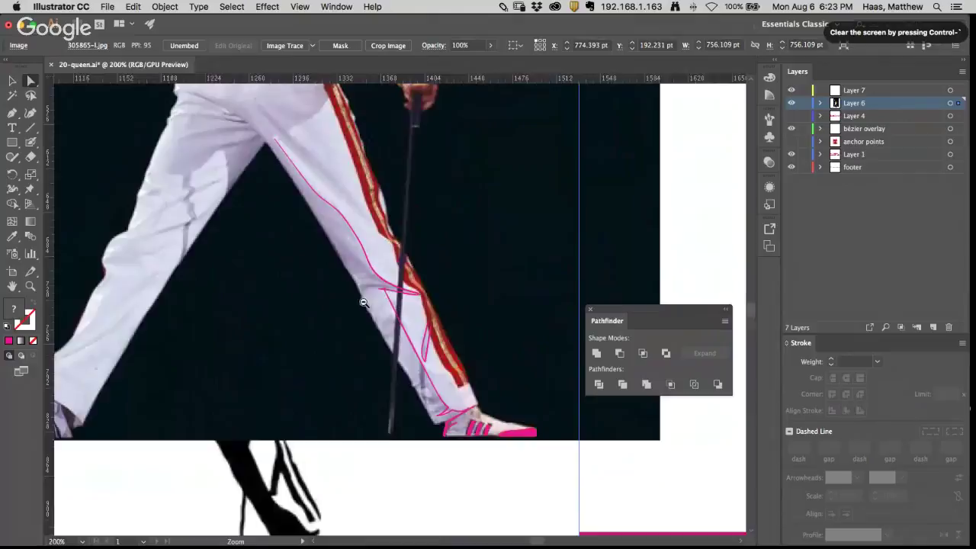
scroll(369, 405, up, 1)
drag(347, 200, 332, 164)
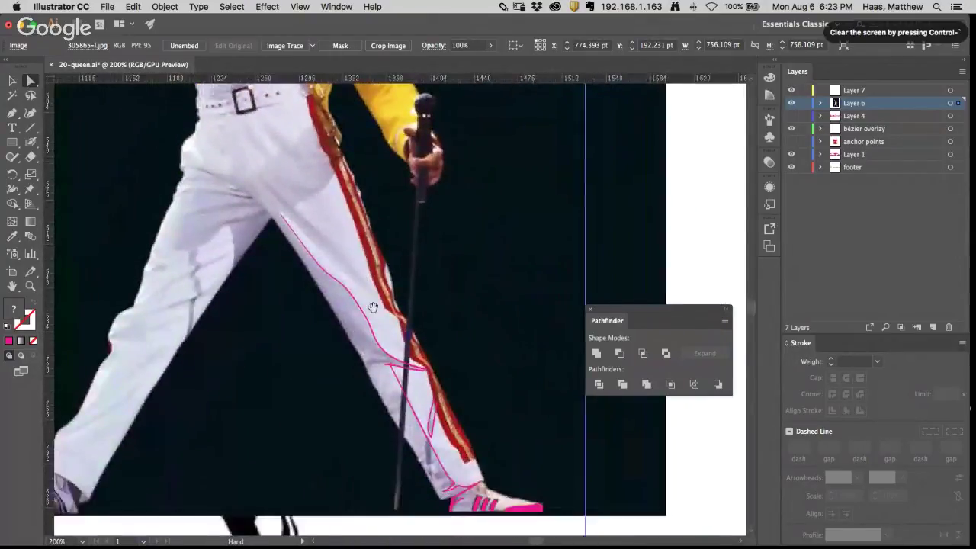
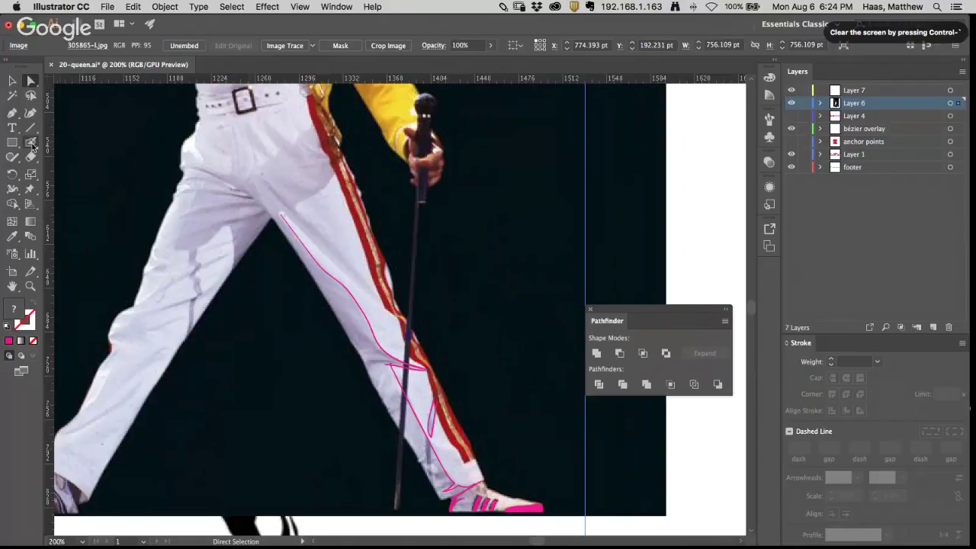
Step: Trace the front leg's inner edge from the crotch down to the hem corner with the Blob Brush, and deselect everything
key(shift+b)
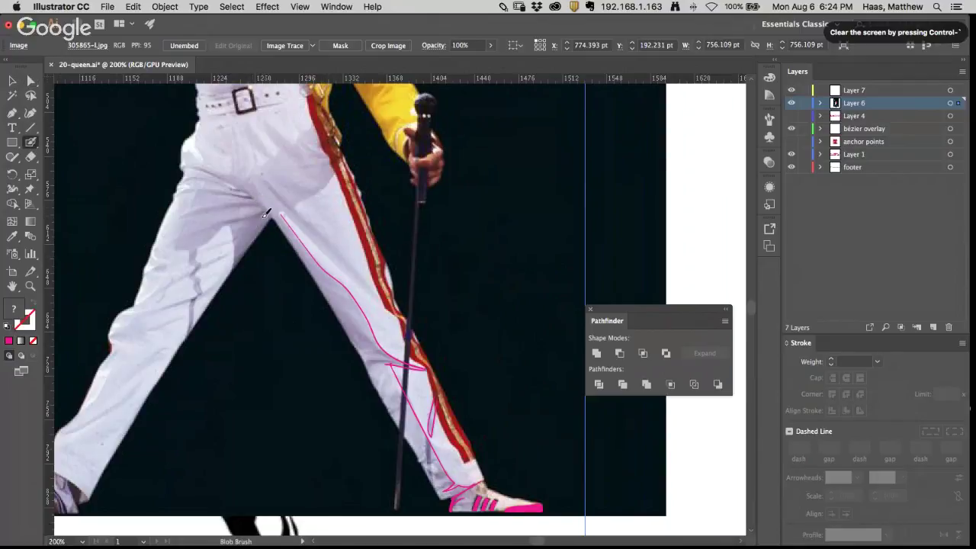
super+click(311, 276)
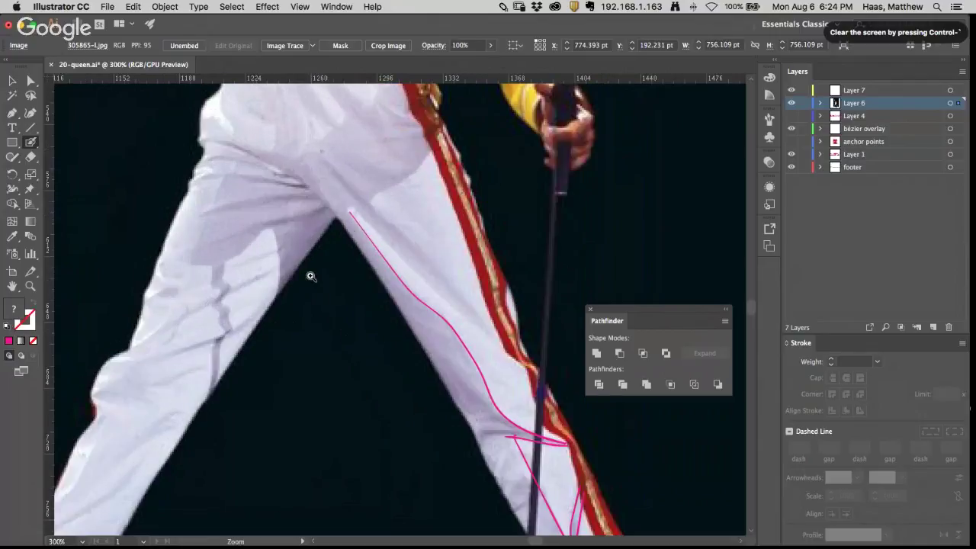
scroll(310, 276, down, 5)
scroll(311, 276, right, 5)
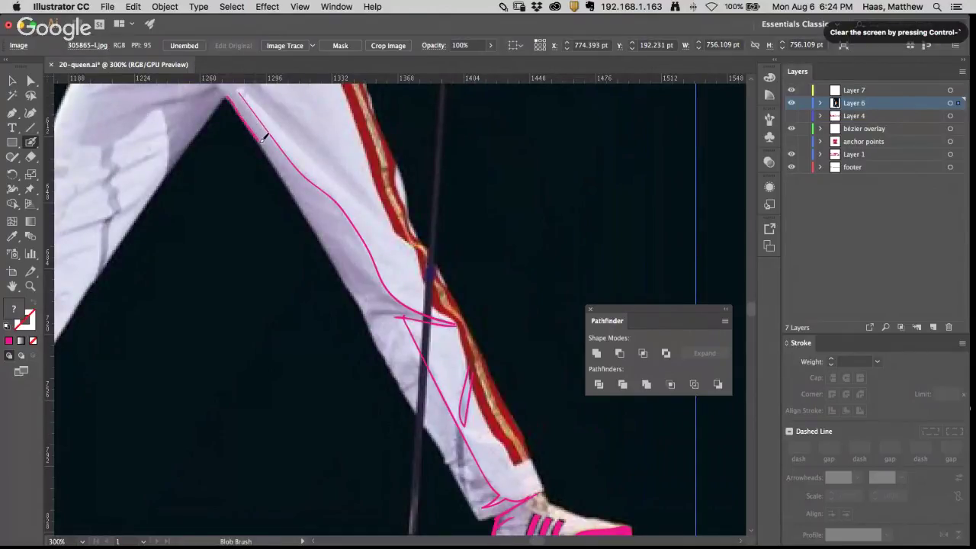
drag(270, 153, 450, 455)
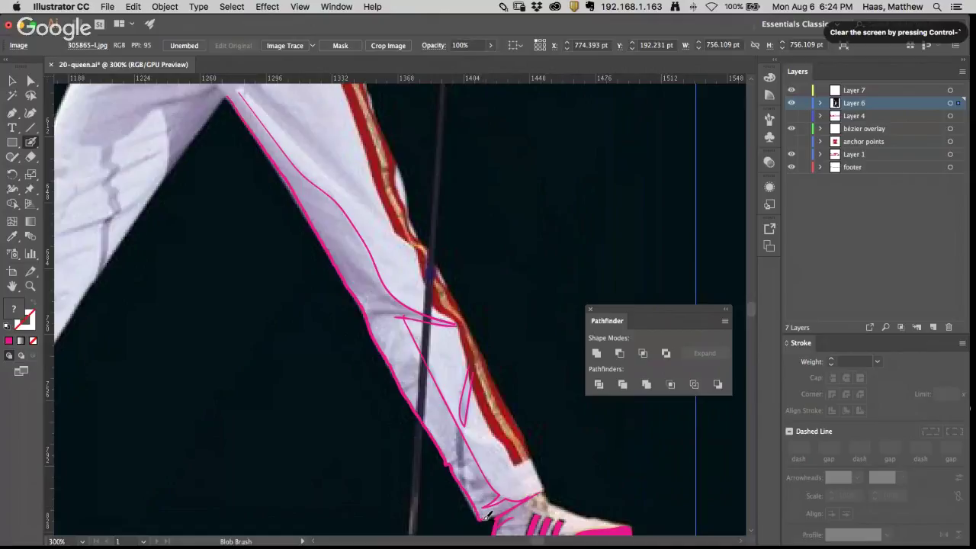
key(super+shift+a)
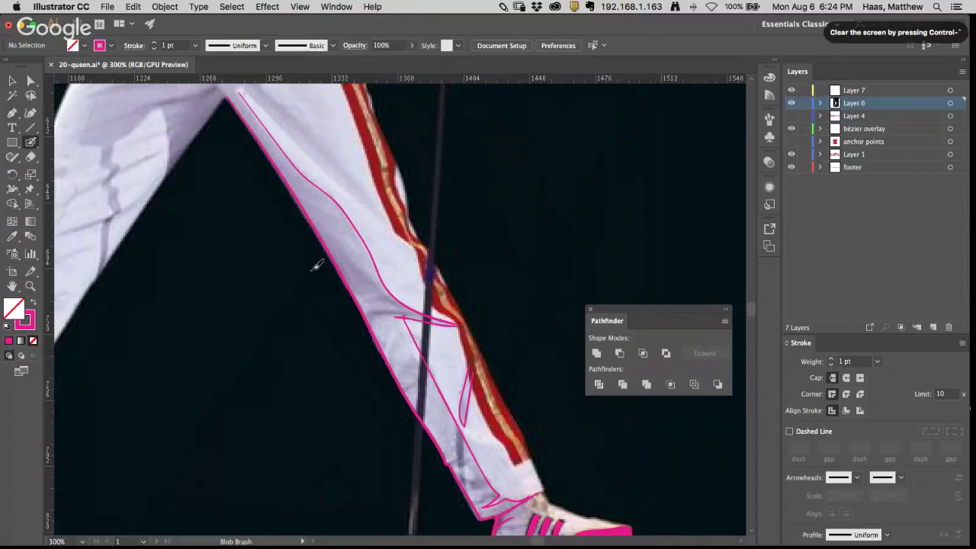
Step: Join the thigh fold line to the leg's inner edge at the crotch with a short curved Blob Brush stroke
drag(275, 220, 284, 390)
drag(349, 401, 282, 249)
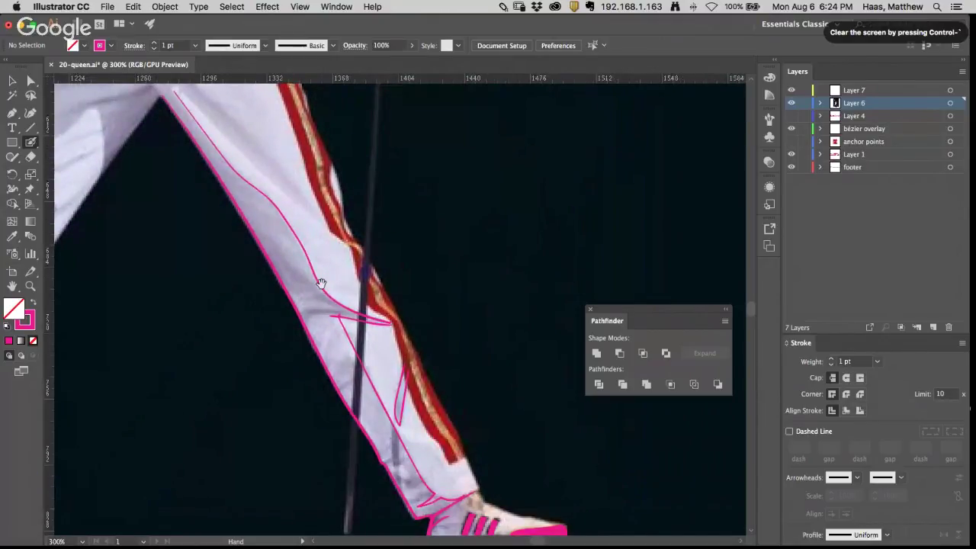
drag(241, 201, 297, 271)
click(30, 142)
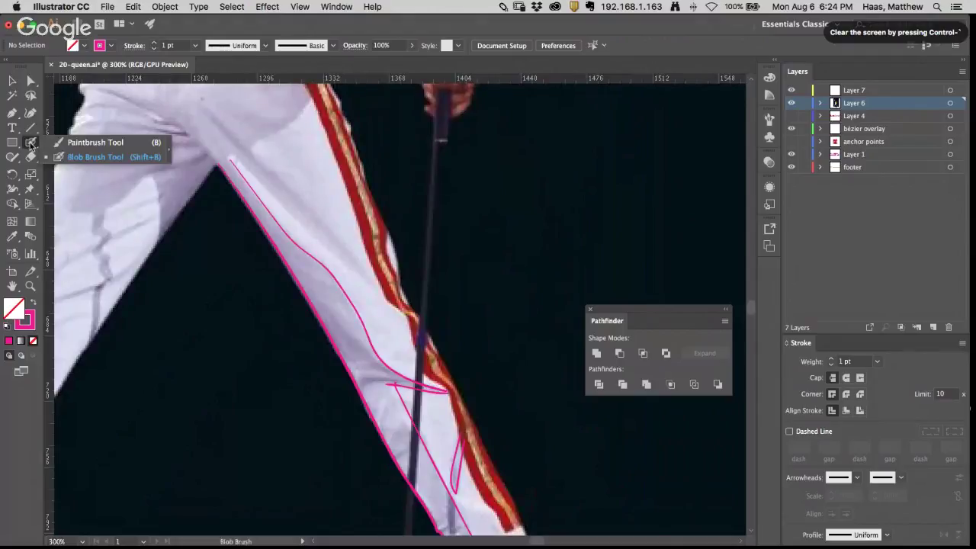
click(84, 143)
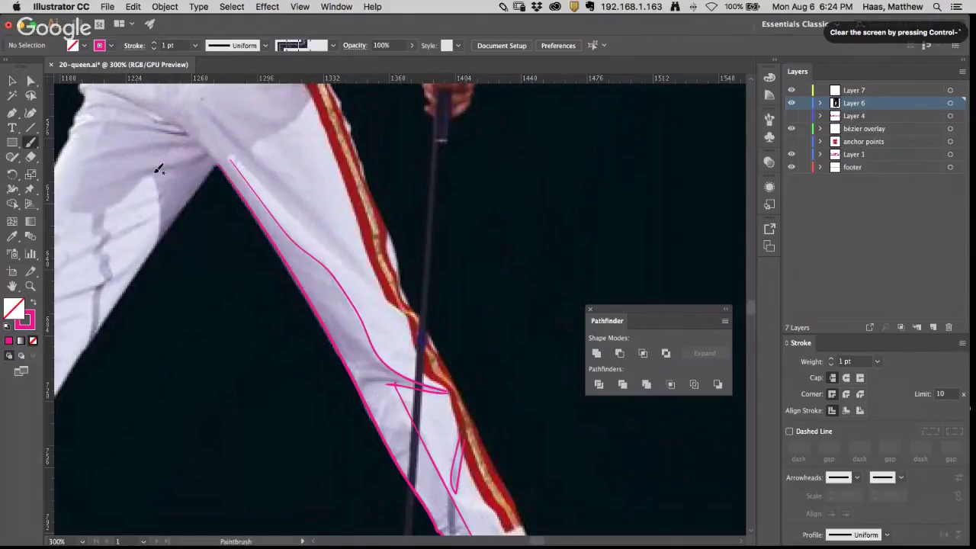
super+click(225, 177)
super+click(421, 315)
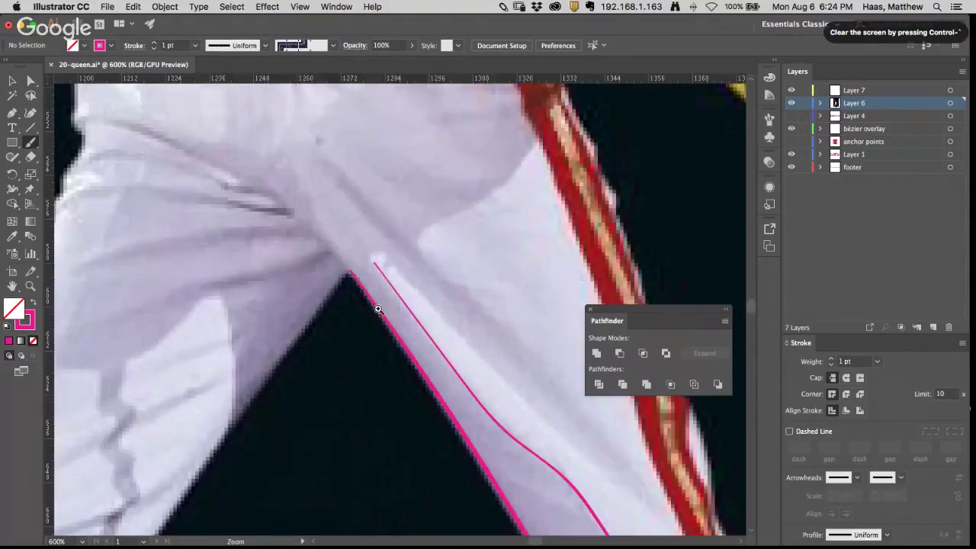
click(30, 142)
click(61, 157)
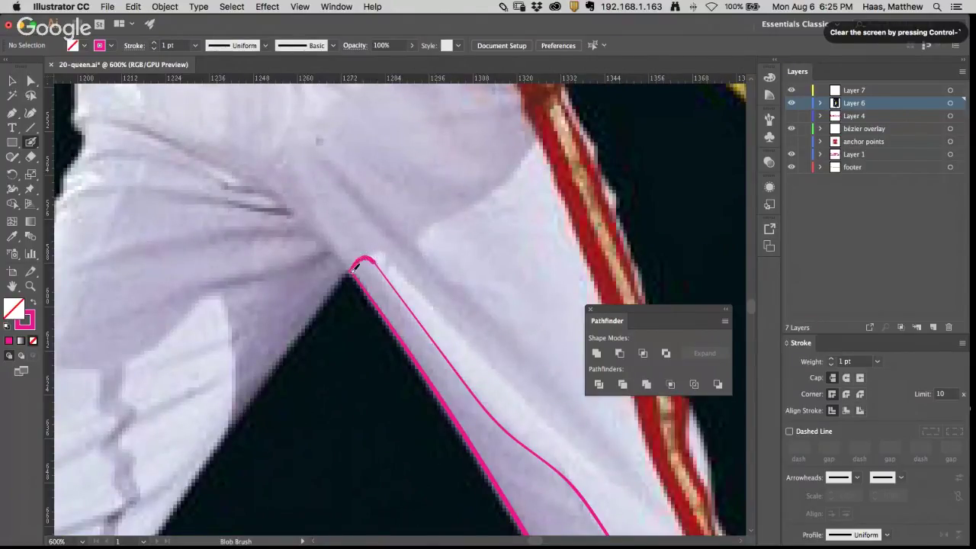
Step: Inspect the traced front leg outline from the heel and trouser hem back up to the crotch
key(space)
drag(425, 504, 286, 70)
drag(528, 361, 177, 205)
drag(400, 361, 237, 227)
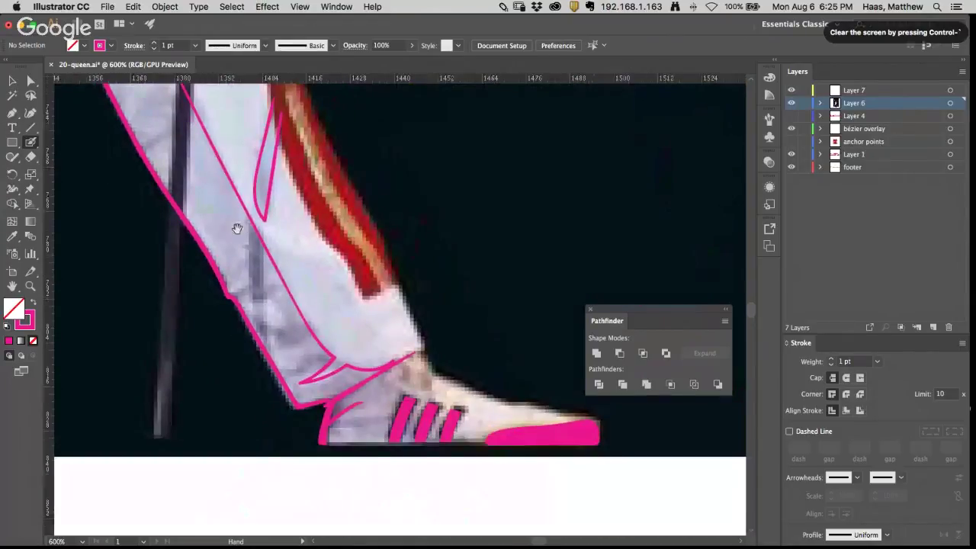
super+click(333, 405)
super+click(384, 358)
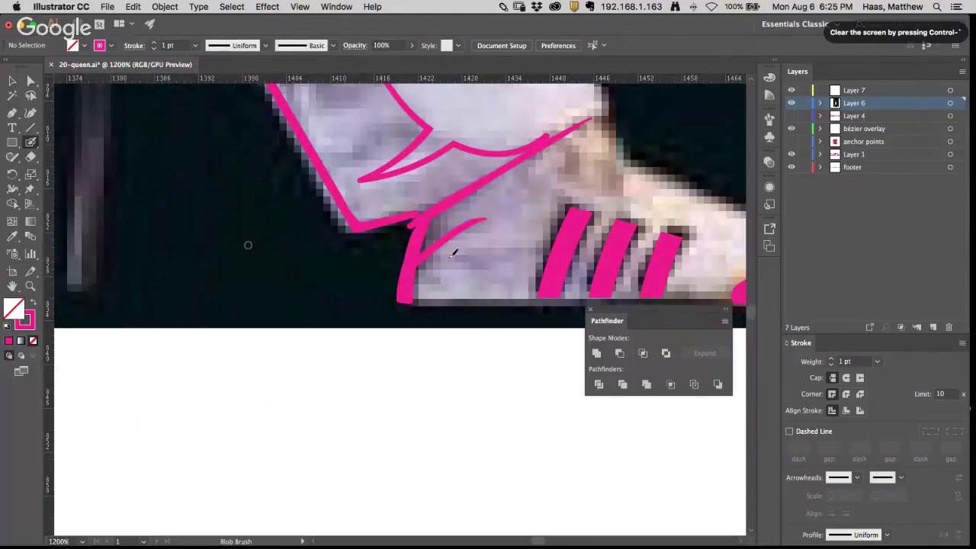
alt+super+click(428, 190)
alt+super+click(426, 191)
alt+super+click(388, 368)
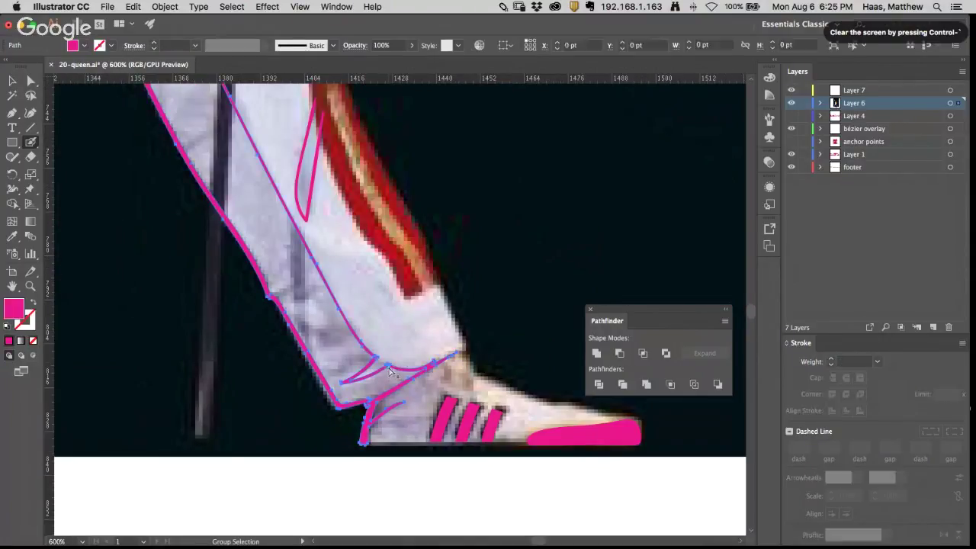
mouse_move(358, 329)
mouse_down()
mouse_move(509, 494)
mouse_move(400, 495)
mouse_up()
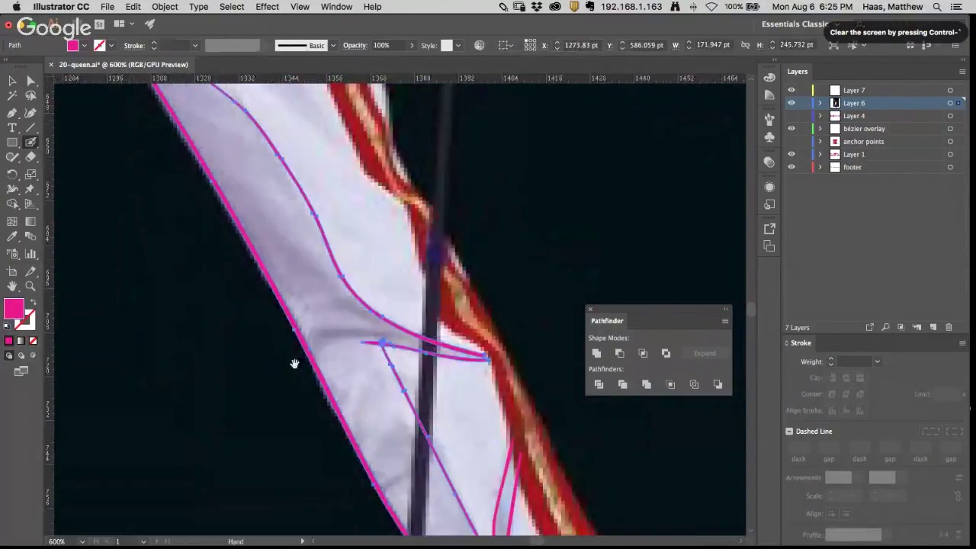
scroll(185, 236, up, 5)
scroll(186, 236, left, 3)
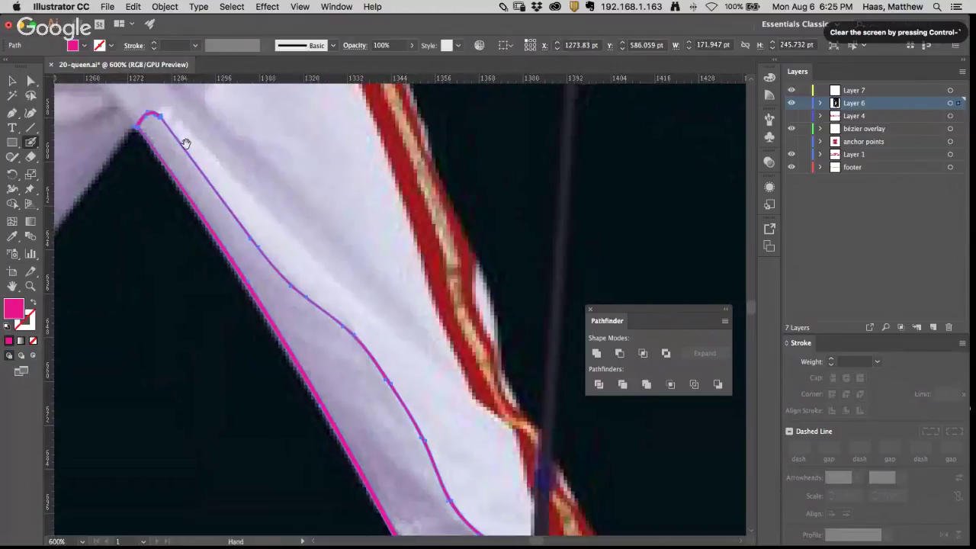
super+click(238, 337)
super+click(266, 313)
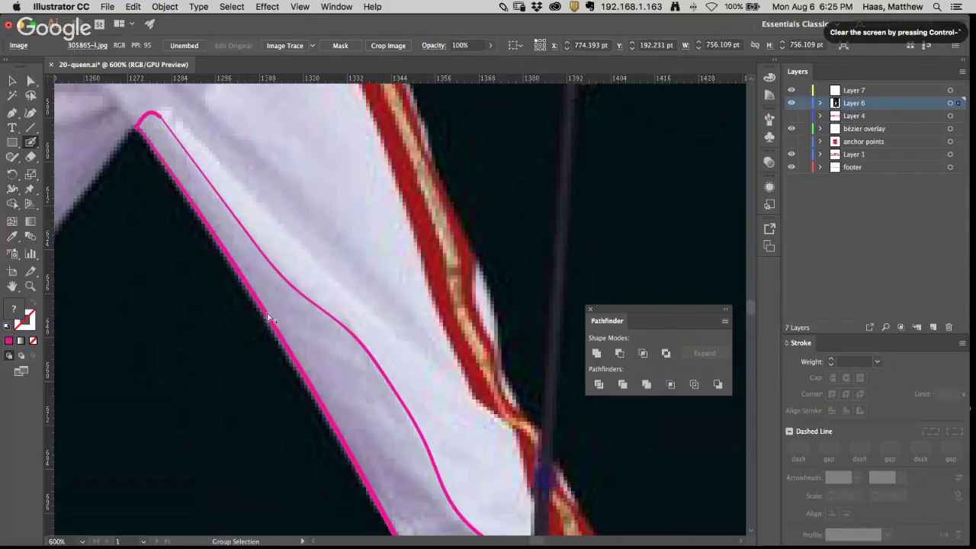
Step: Select the outline with Direct Selection and check how its anchor points connect from the crotch past the knee to the shoe
click(31, 82)
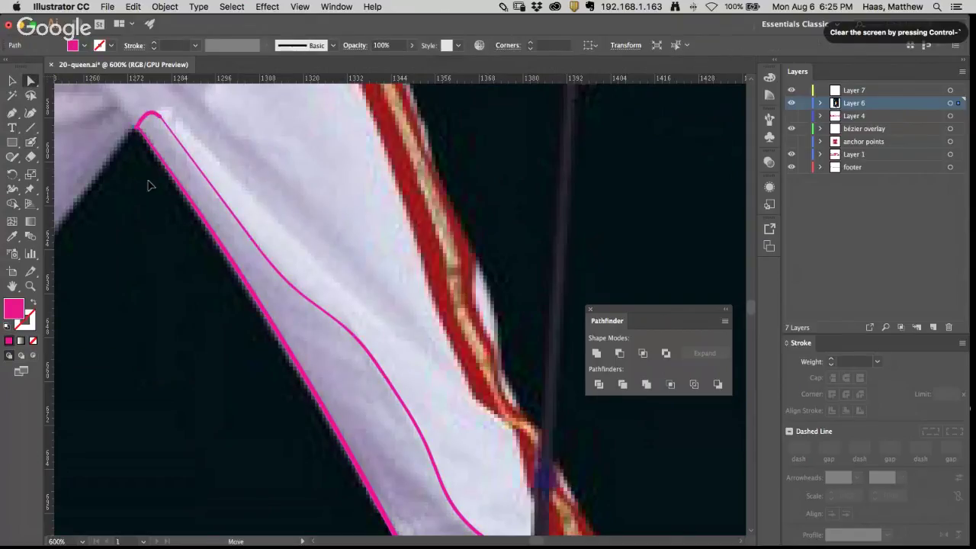
alt+click(147, 124)
key(super+z)
click(130, 153)
click(154, 118)
click(163, 128)
click(149, 120)
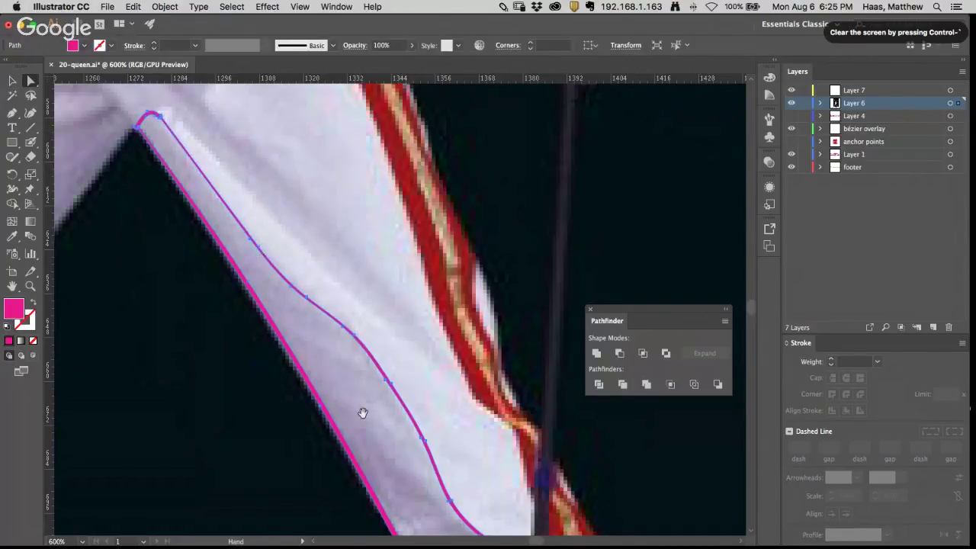
drag(362, 409, 126, 28)
drag(223, 102, 296, 243)
click(217, 219)
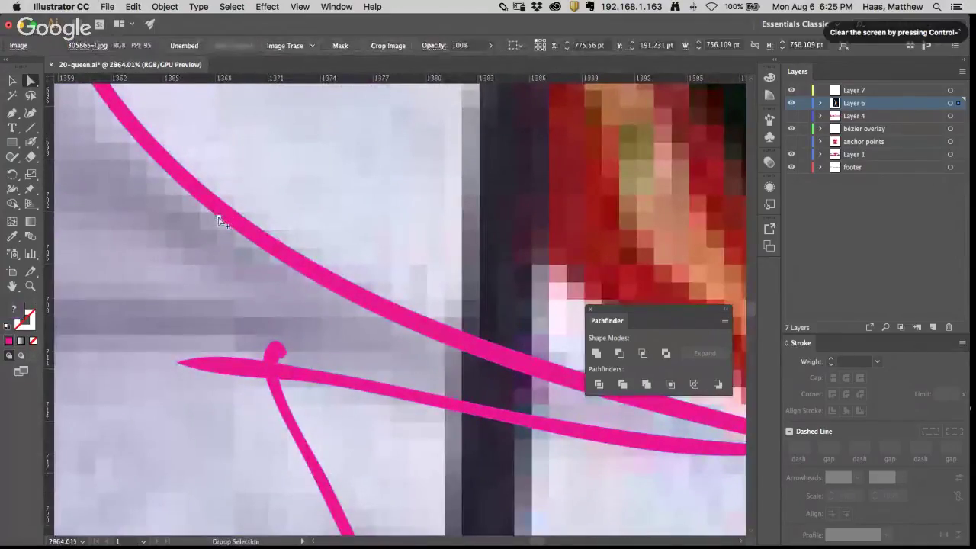
alt+click(218, 219)
scroll(276, 279, down, 6)
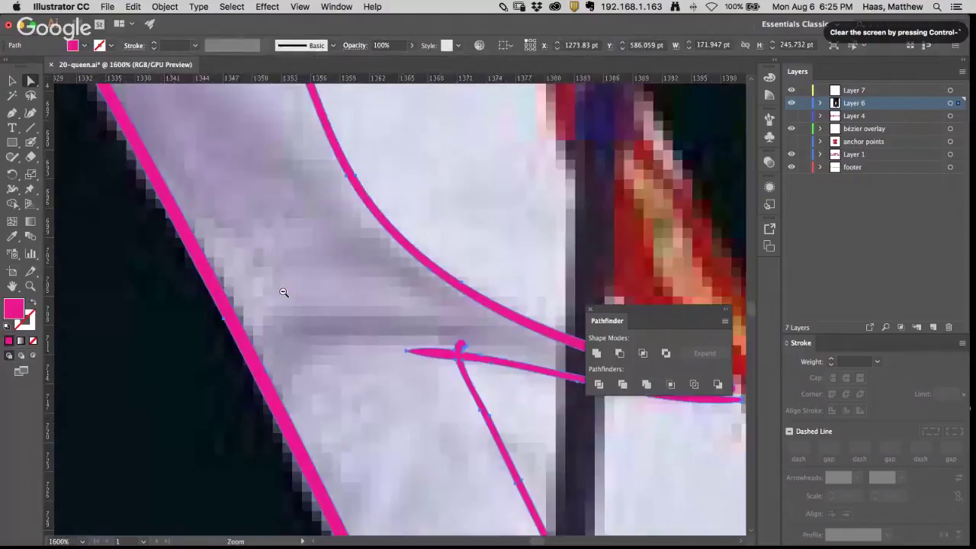
scroll(203, 113, down, 10)
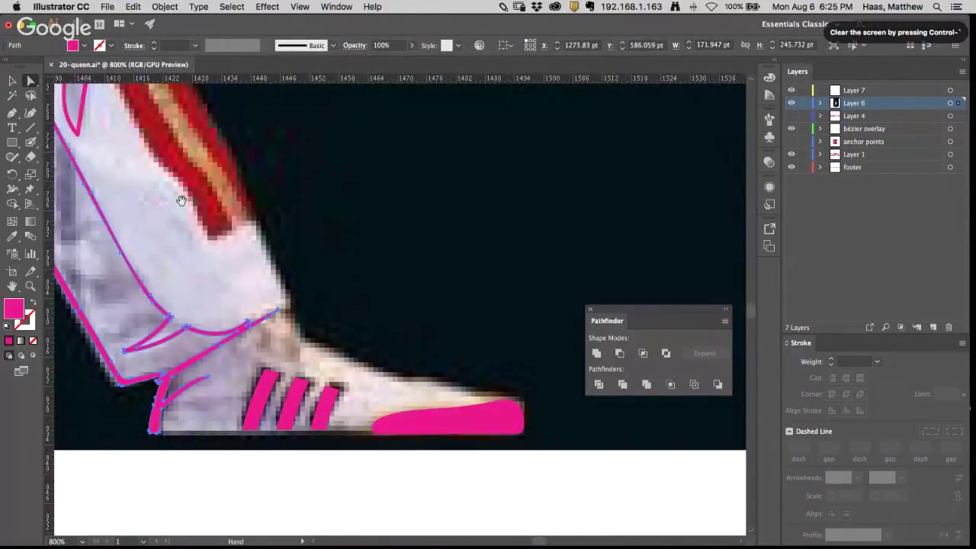
Step: Delete surplus anchor points along the underside and tip of the hem fold to turn it into a solid pointed wedge
click(350, 228)
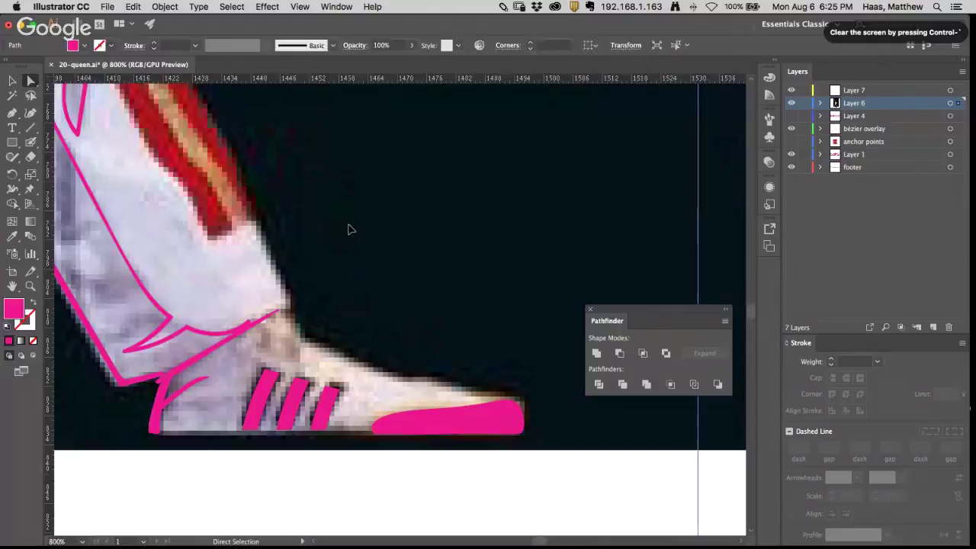
click(187, 333)
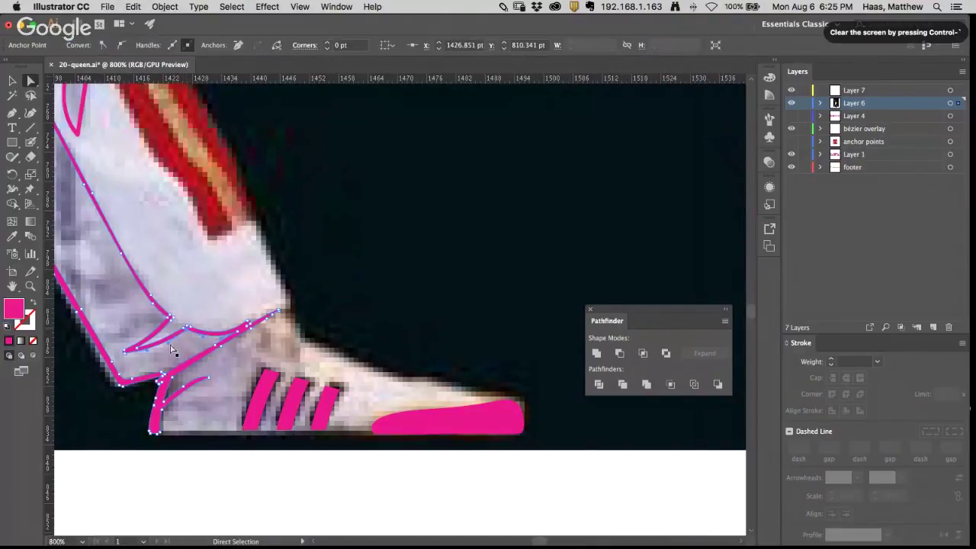
click(129, 366)
click(127, 361)
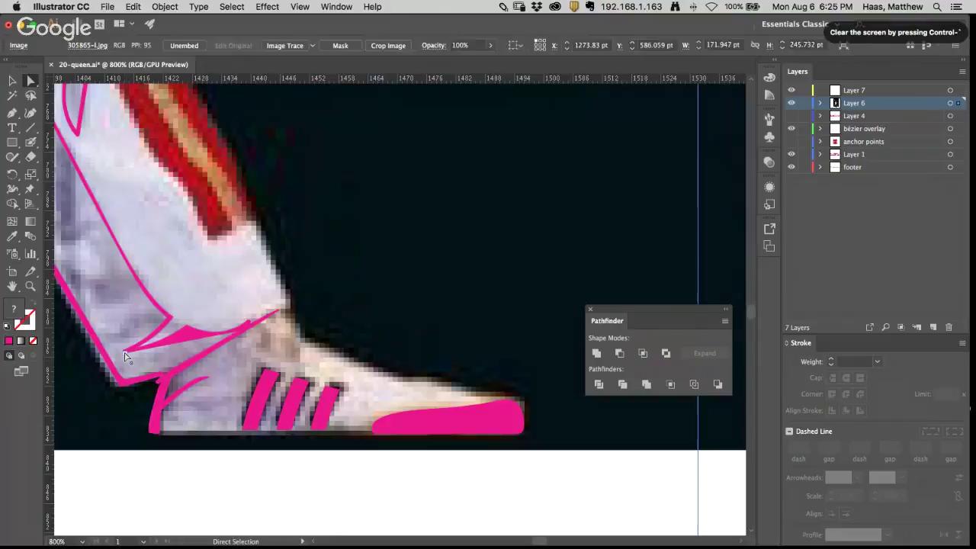
click(125, 352)
key(Delete)
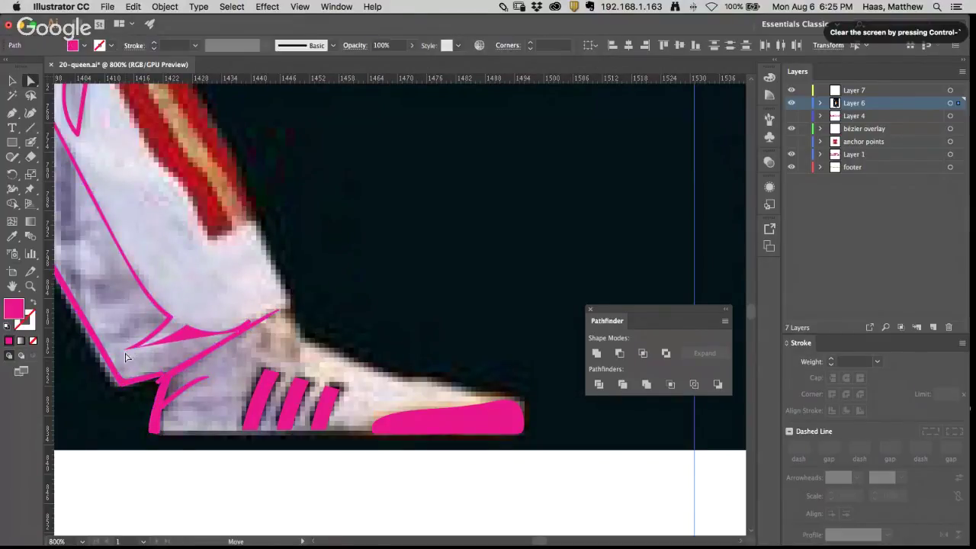
Step: Move the black-and-white stencil reference image from behind the colour photo onto the empty pasteboard beside the artboard
click(128, 350)
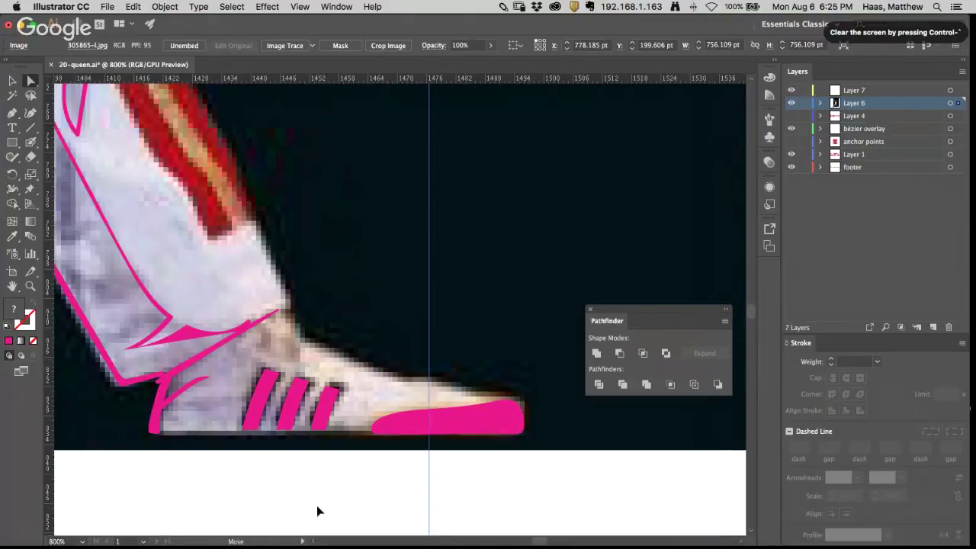
drag(711, 504, 82, 498)
key(super+z)
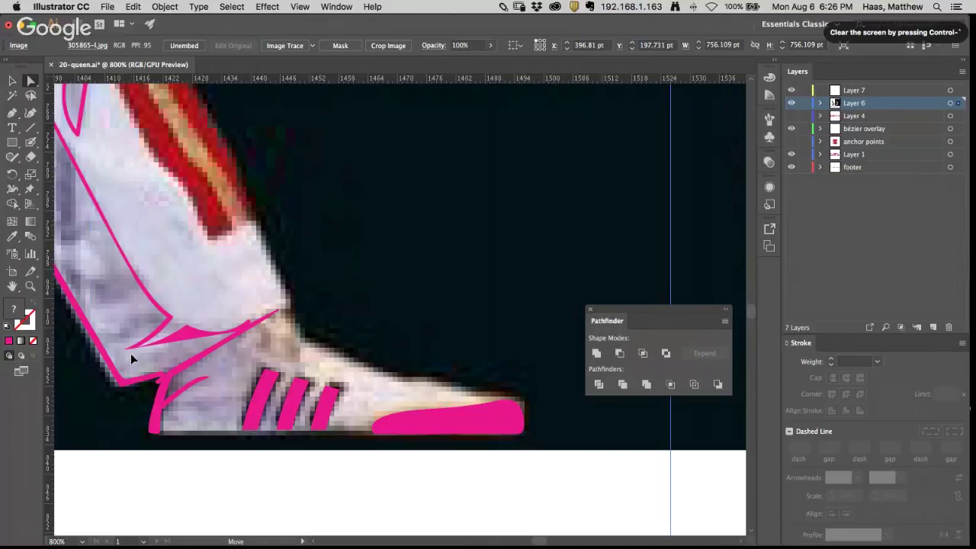
key(space)
alt+super+click(219, 389)
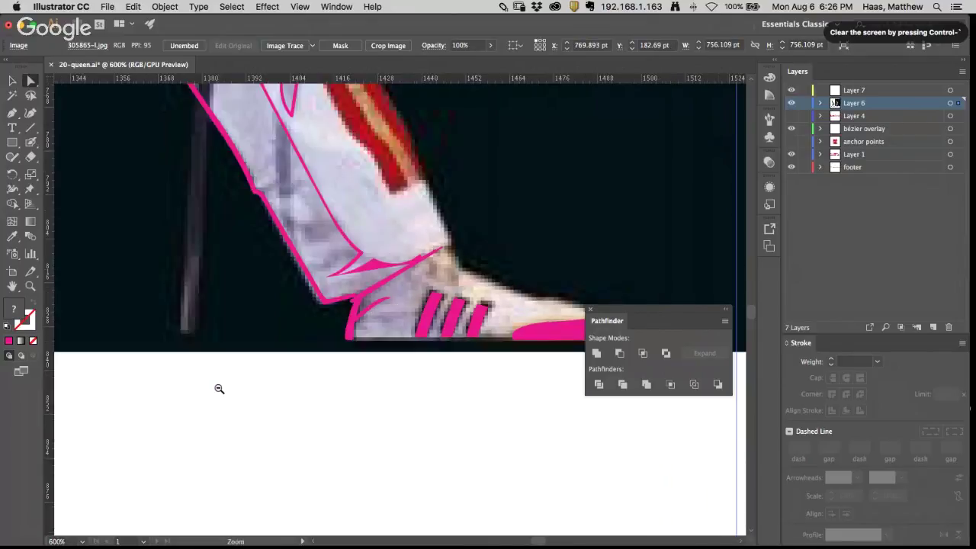
alt+super+click(219, 389)
alt+super+click(220, 389)
alt+super+click(221, 388)
alt+super+click(225, 387)
alt+super+click(224, 387)
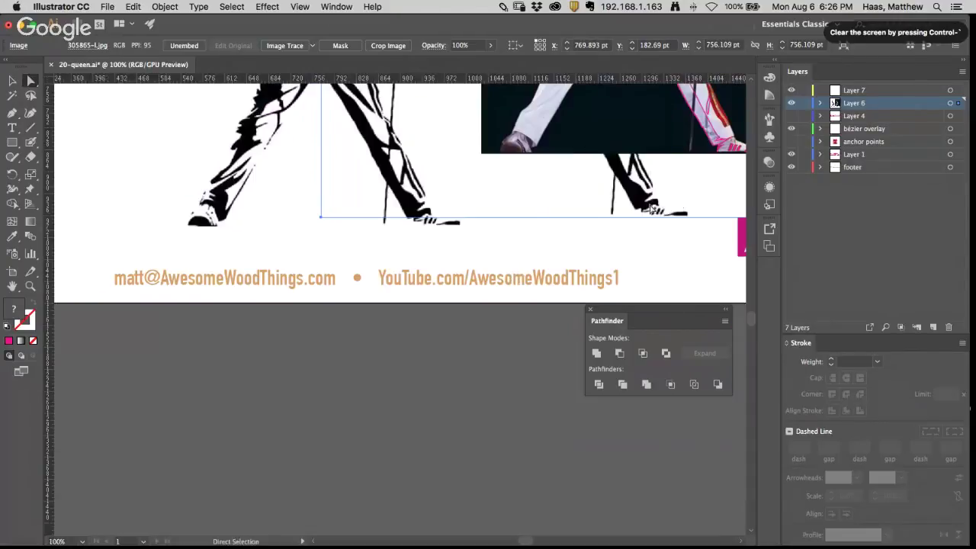
drag(643, 213, 192, 321)
key(BackSpace)
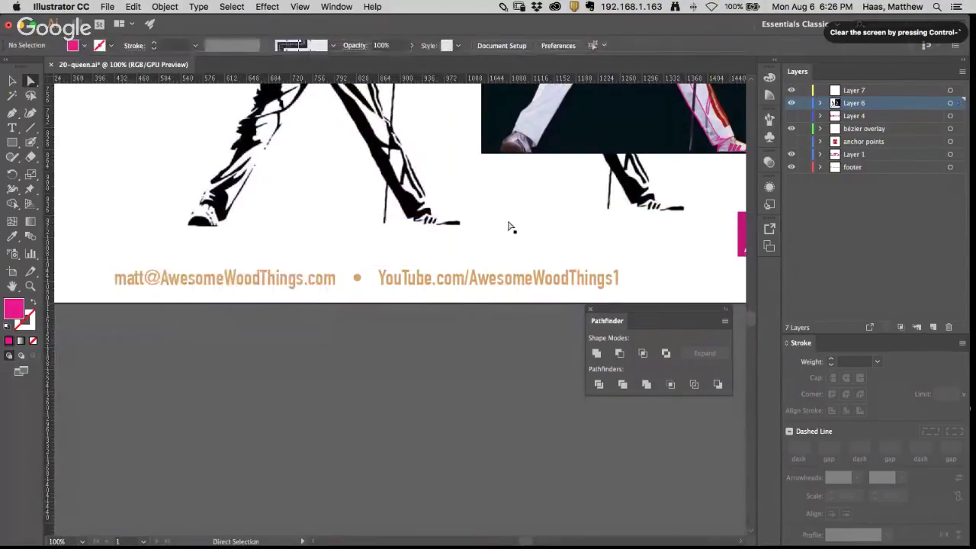
key(space)
drag(639, 141, 508, 231)
drag(635, 167, 195, 364)
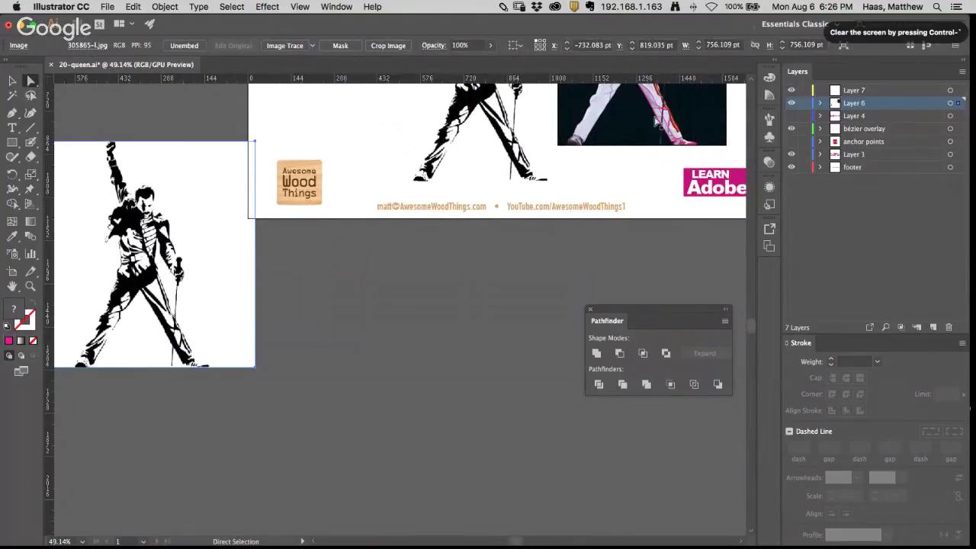
Step: Delete the anchor points at the outer tip of the hem fold on the front trouser leg's outline
key(super+space)
drag(602, 90, 654, 244)
key(space)
drag(686, 140, 342, 279)
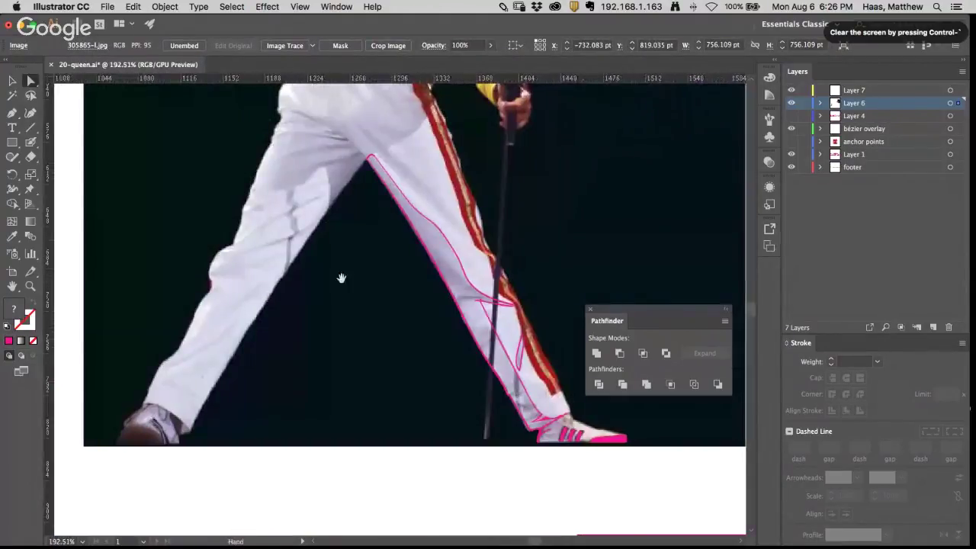
drag(471, 299, 363, 341)
key(super+space)
drag(407, 436, 676, 546)
key(space)
drag(529, 478, 409, 327)
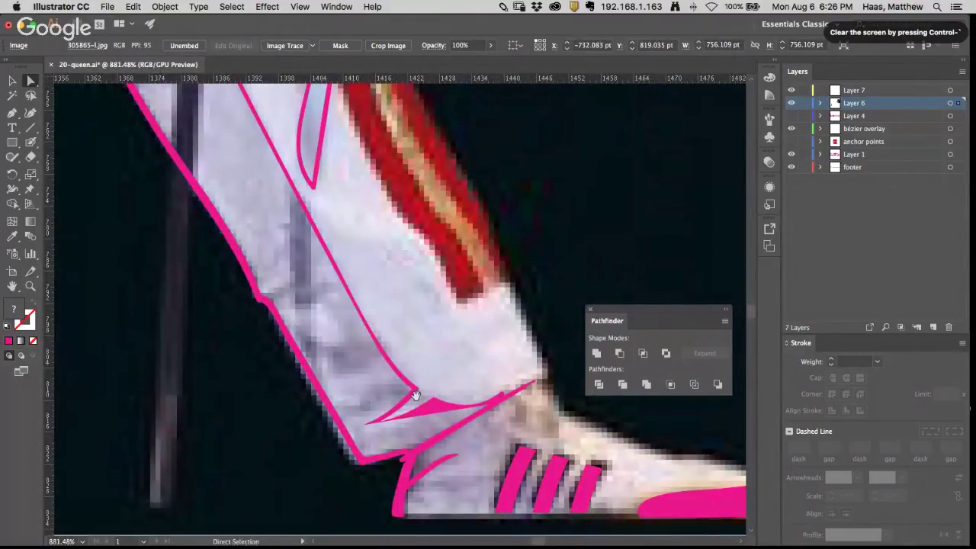
click(400, 379)
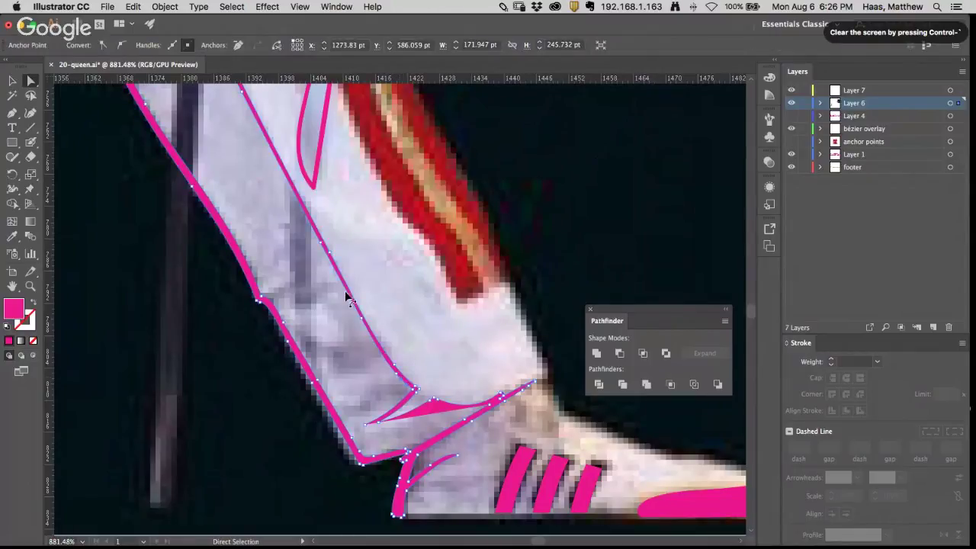
super+click(382, 413)
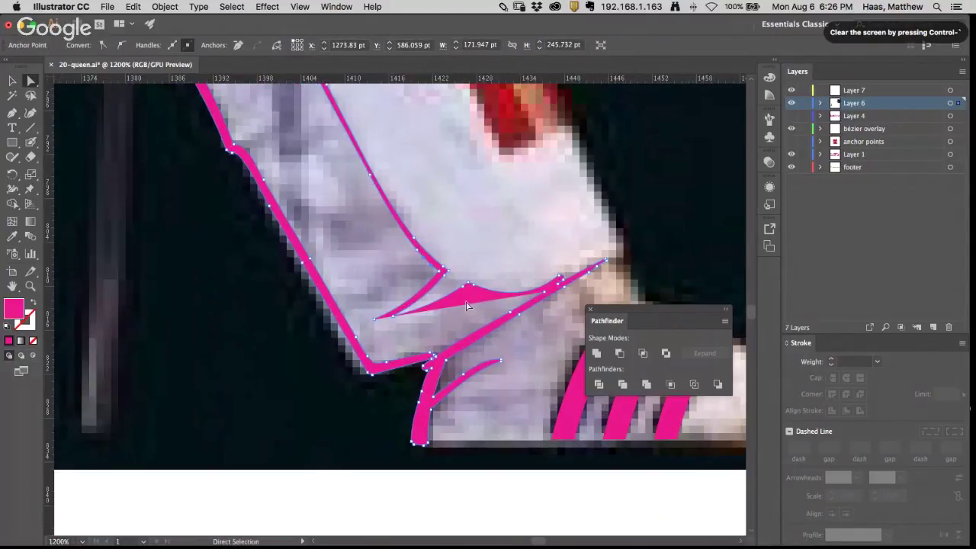
click(375, 320)
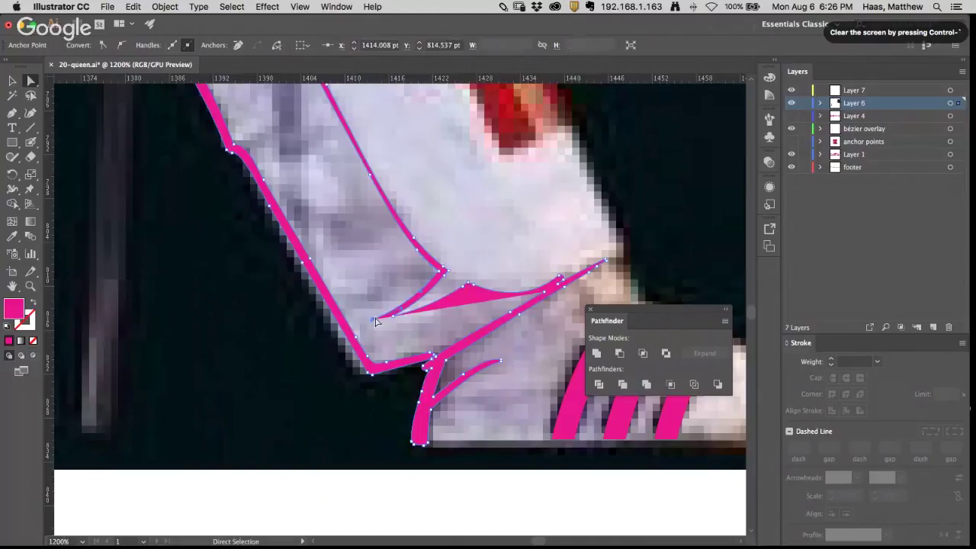
drag(375, 319, 389, 316)
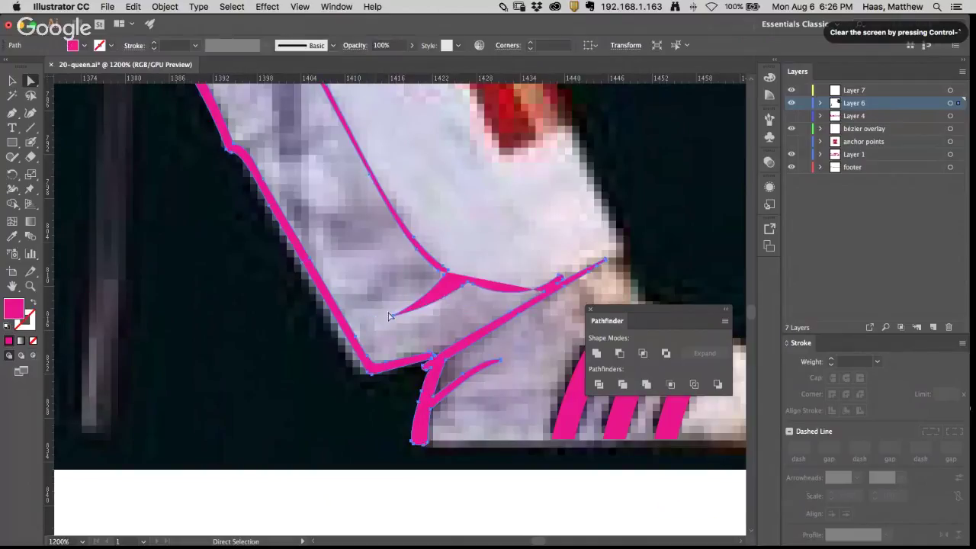
Step: Delete the anchor points at the hem fold's inner corner and along the adjoining lower end of the crease line
click(422, 277)
click(446, 271)
key(Delete)
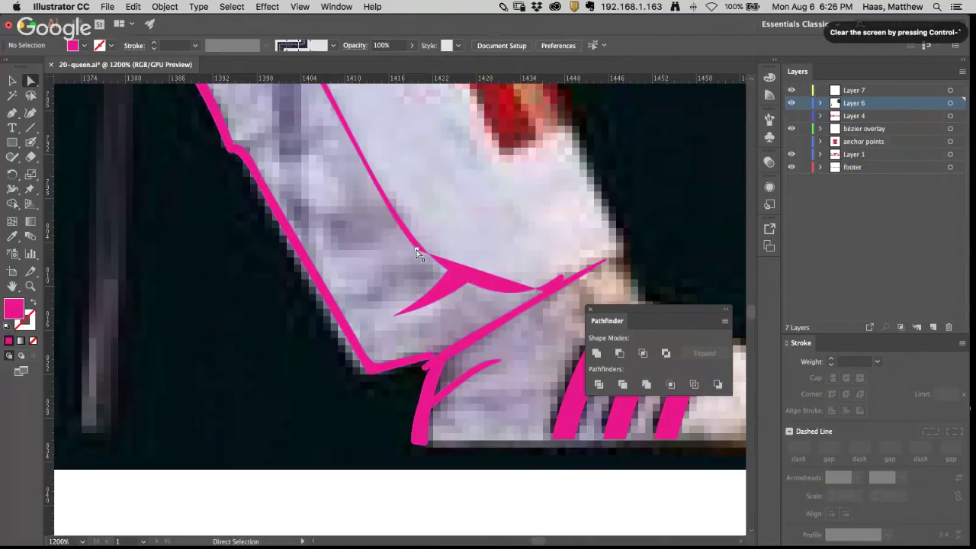
drag(419, 256, 383, 225)
click(363, 187)
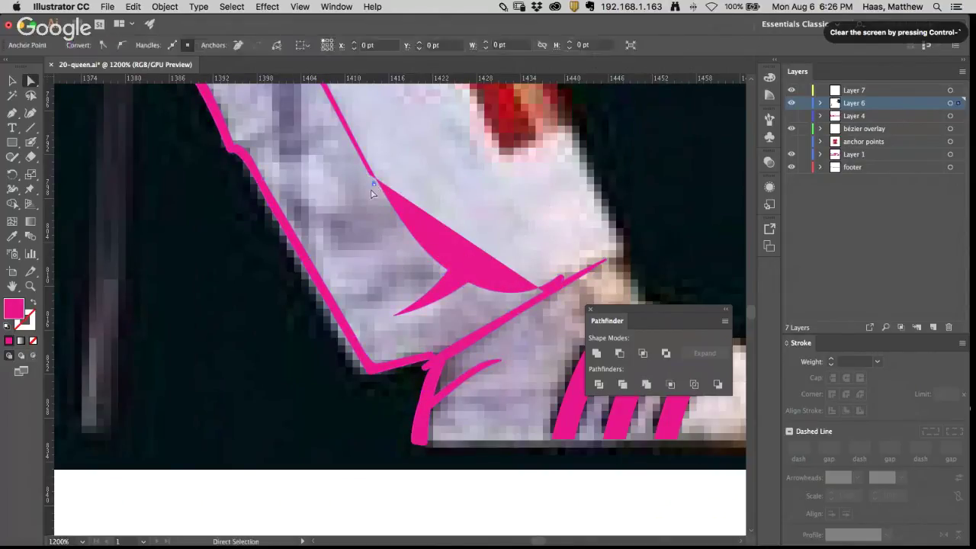
click(371, 177)
key(Delete)
Step: Remove the next anchor point farther up the inner crease line of the front leg
scroll(351, 191, up, 6)
click(321, 303)
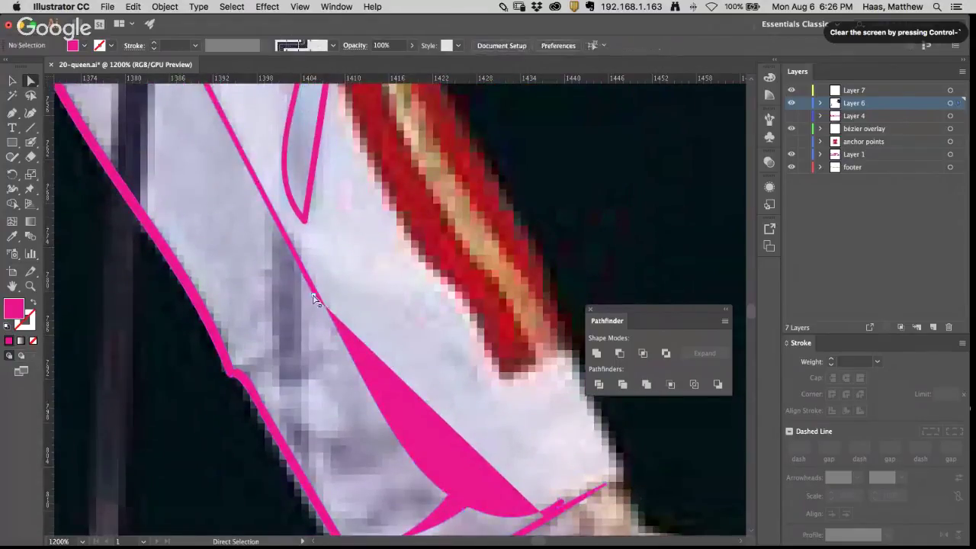
key(Delete)
scroll(241, 209, up, 3)
scroll(221, 236, up, 2)
Step: Try to delete the crease line's anchor point near the microphone stand, then undo the deletion
click(192, 268)
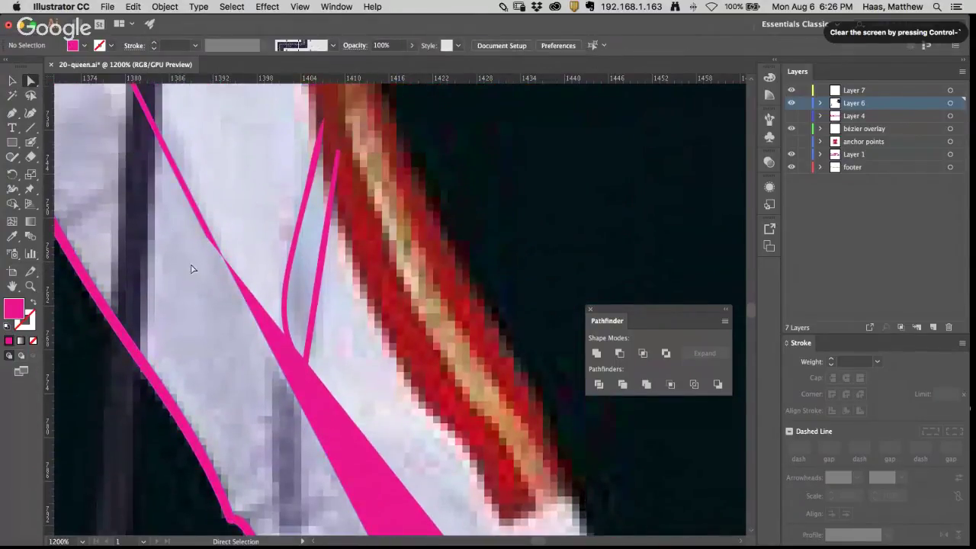
click(207, 243)
scroll(190, 233, up, 4)
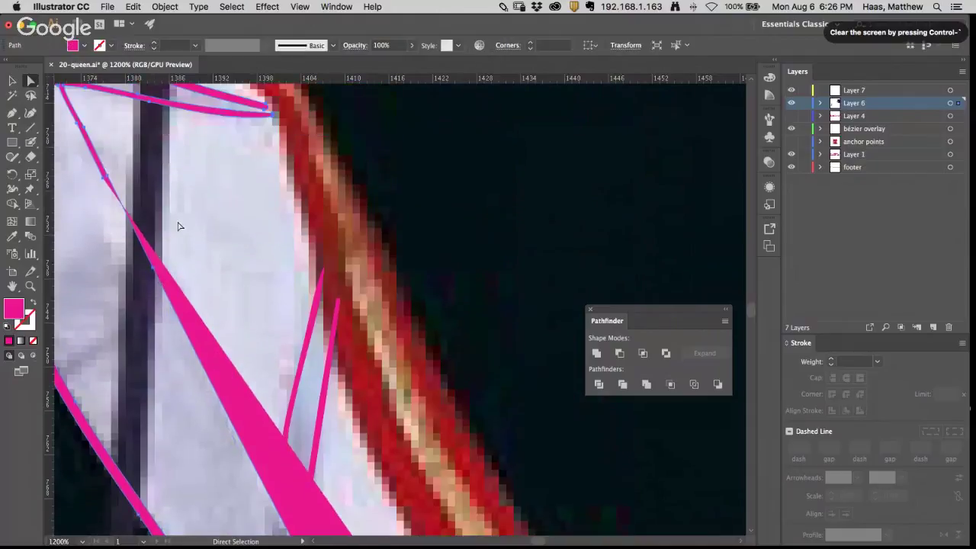
scroll(181, 225, left, 3)
click(203, 261)
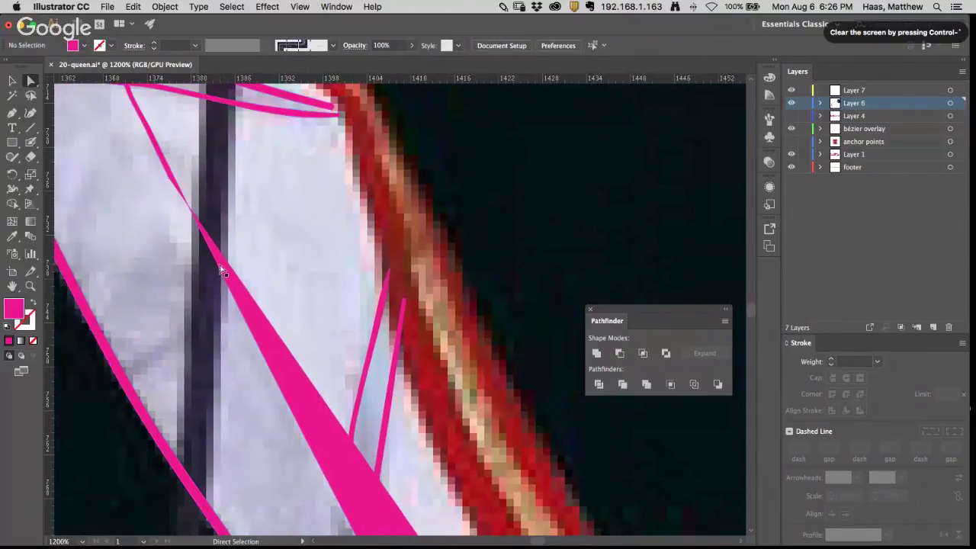
click(212, 233)
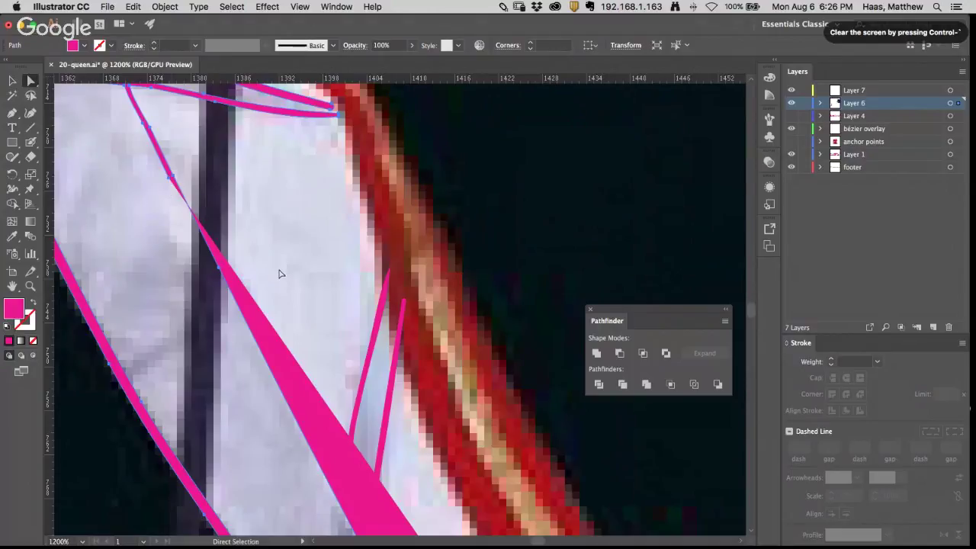
key(super+z)
Step: Check the crease line's anchor points, then delete those on its lower-left edge from the microphone stand up toward the knee fold
click(271, 318)
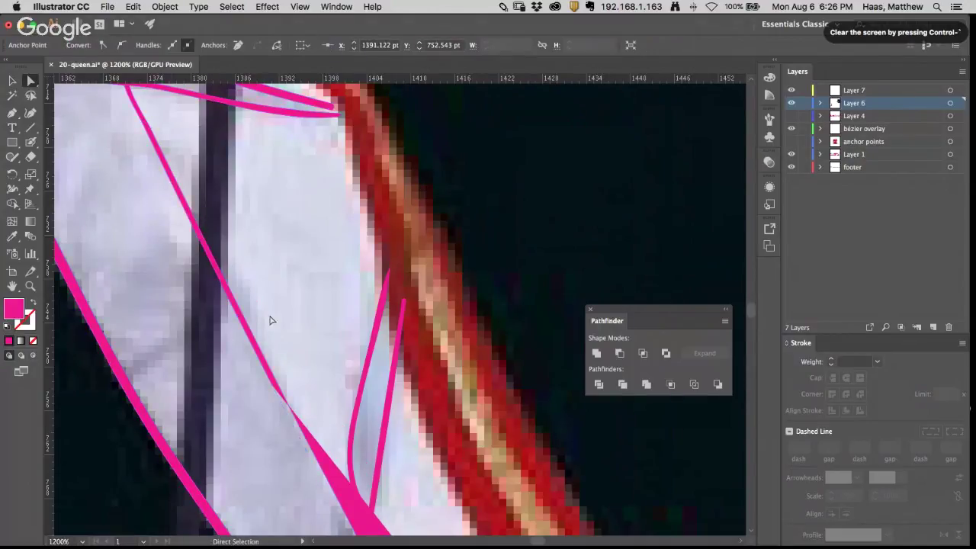
click(276, 396)
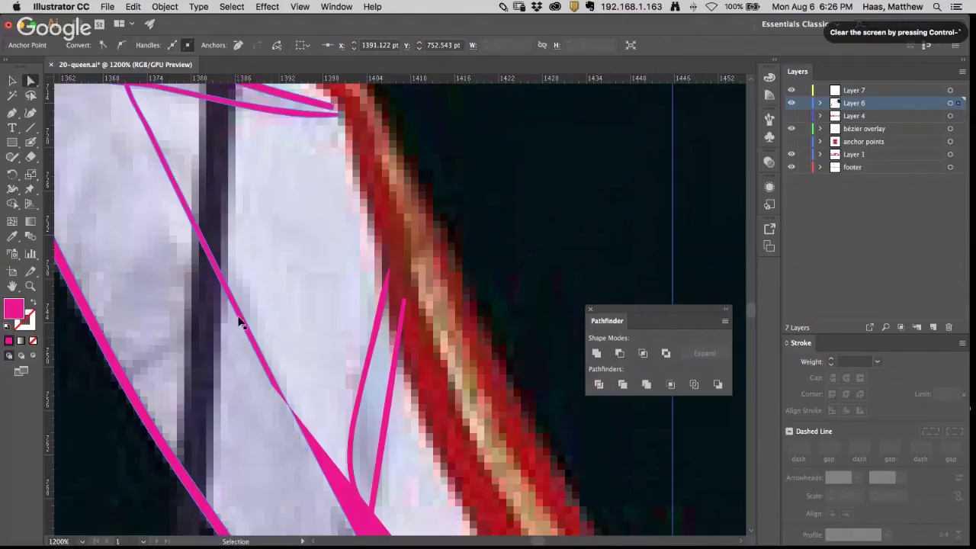
click(171, 180)
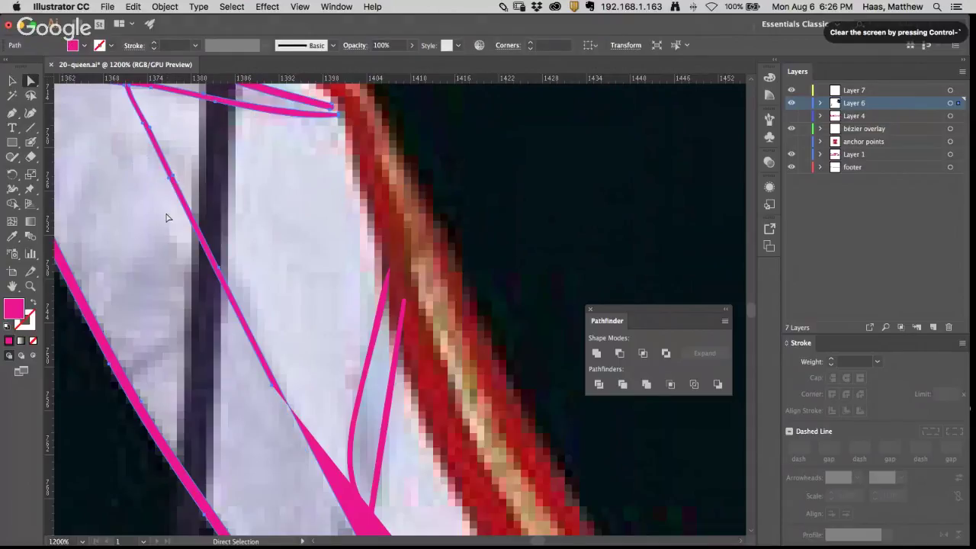
click(270, 389)
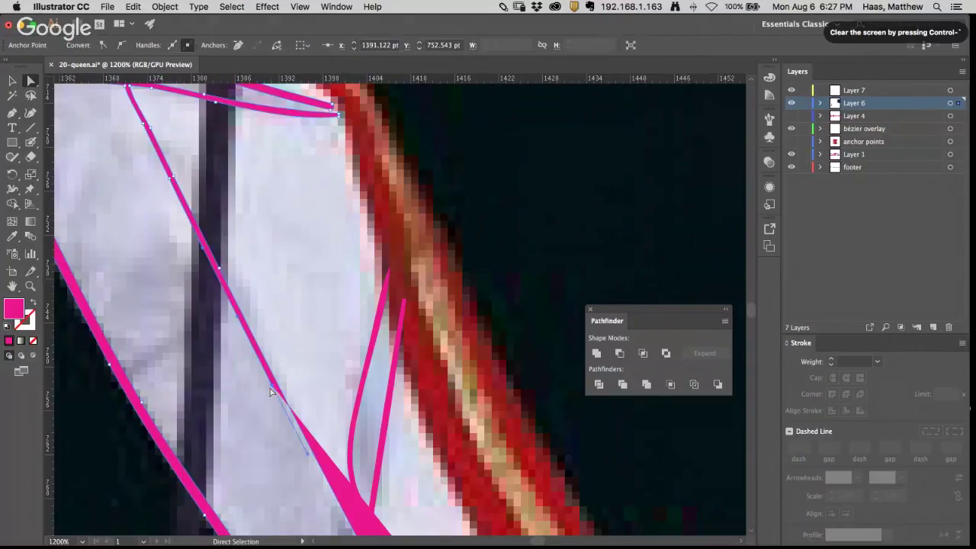
drag(270, 390, 234, 323)
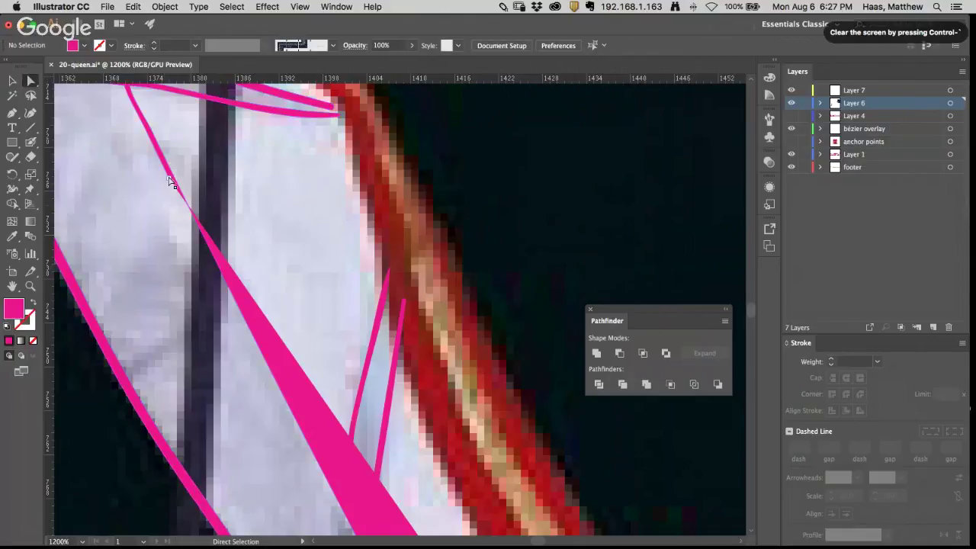
drag(171, 178, 135, 132)
click(135, 131)
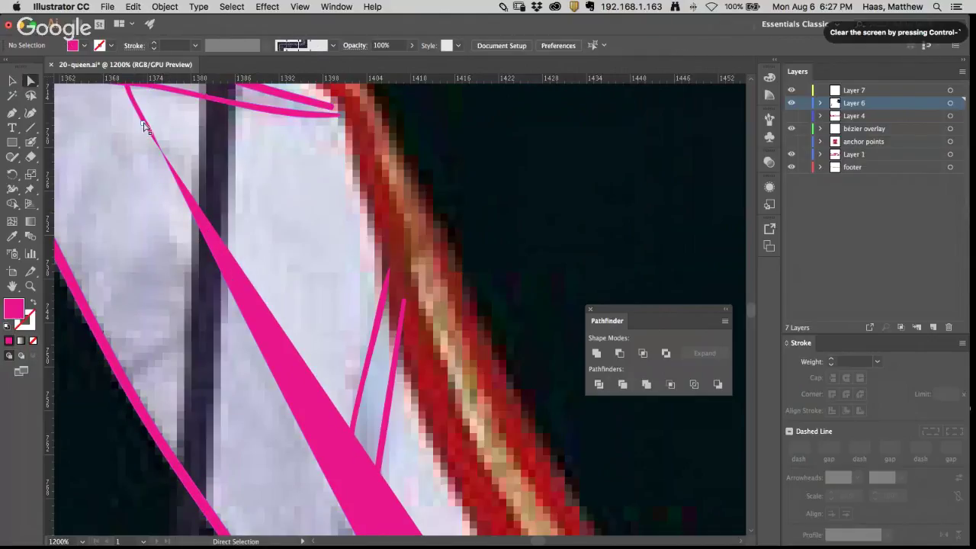
Step: Try to delete all anchor points at the knee fold's pointed end in one go, then undo it
scroll(131, 137, up, 3)
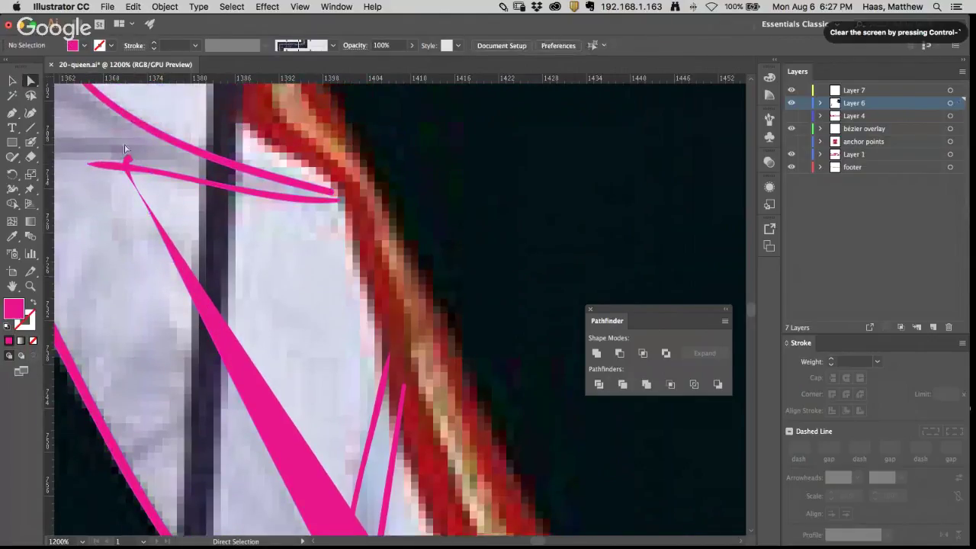
drag(70, 197, 137, 144)
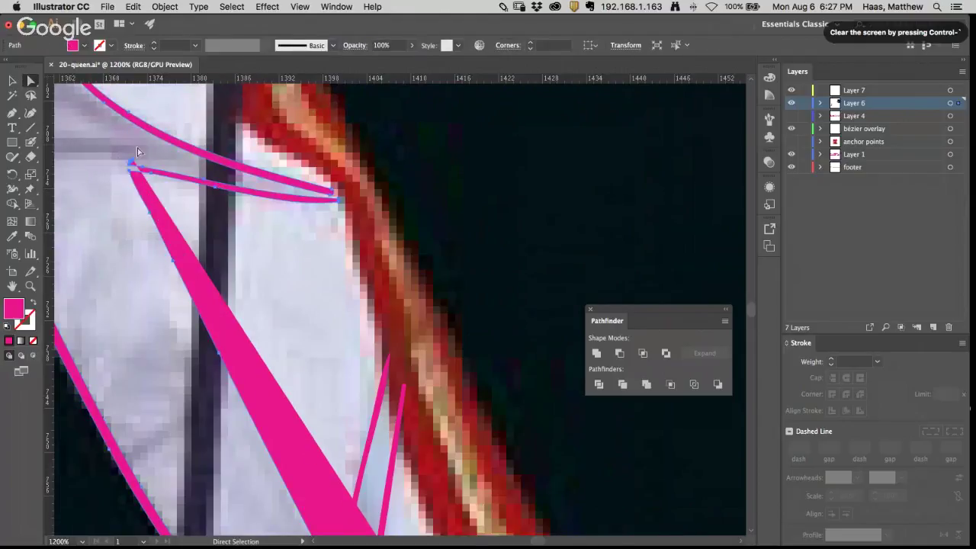
click(138, 151)
click(131, 164)
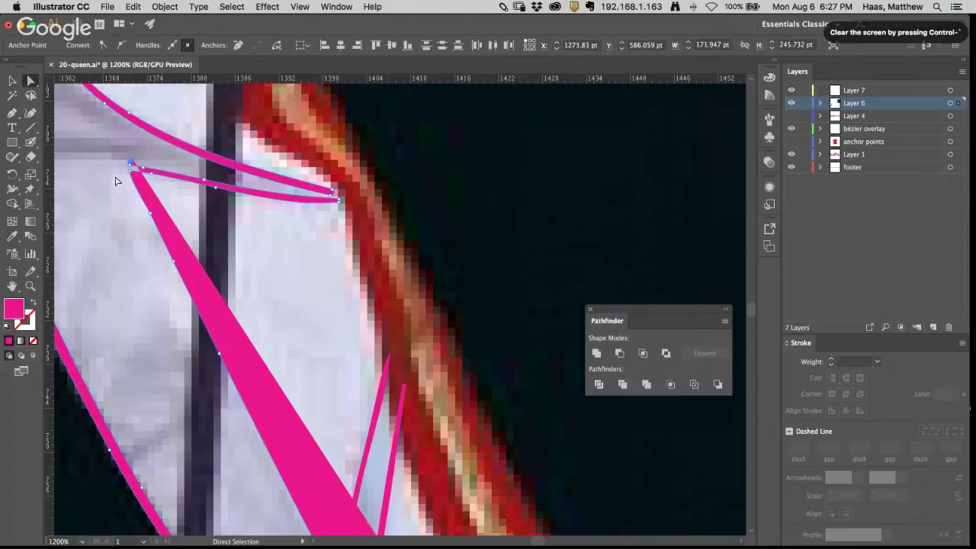
key(super+z)
key(super+z)
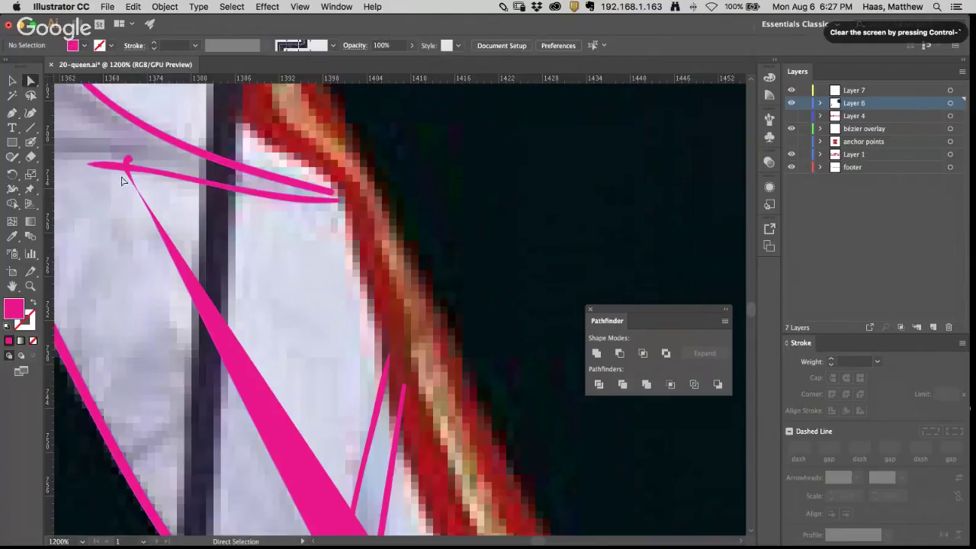
Step: Delete anchor points one by one around the knee fold's pointed end and along its underside to fill the lower leg panel
click(125, 173)
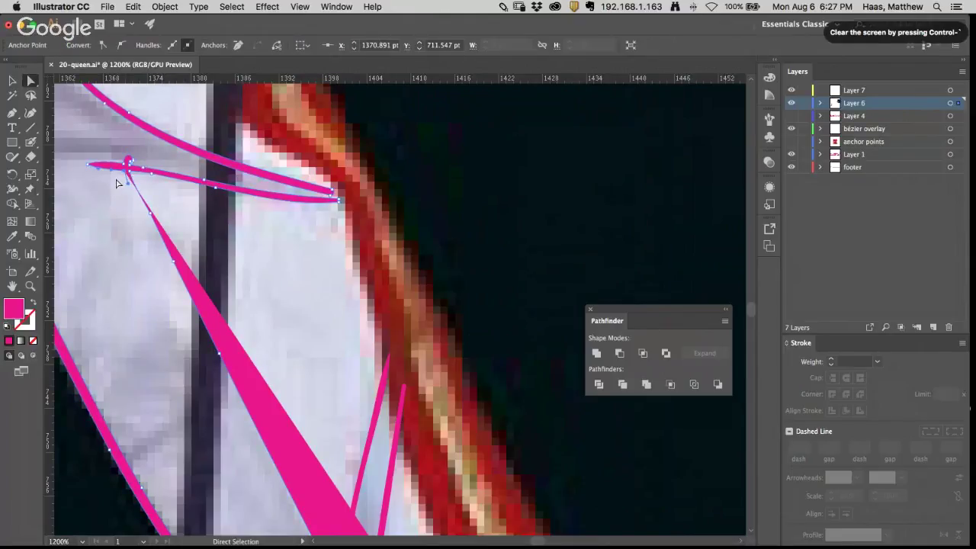
key(super+z)
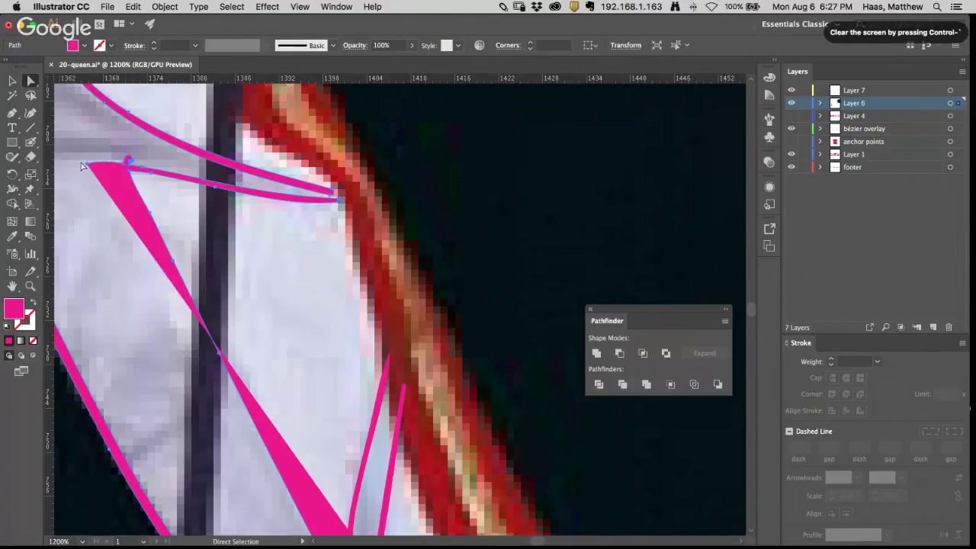
key(super+z)
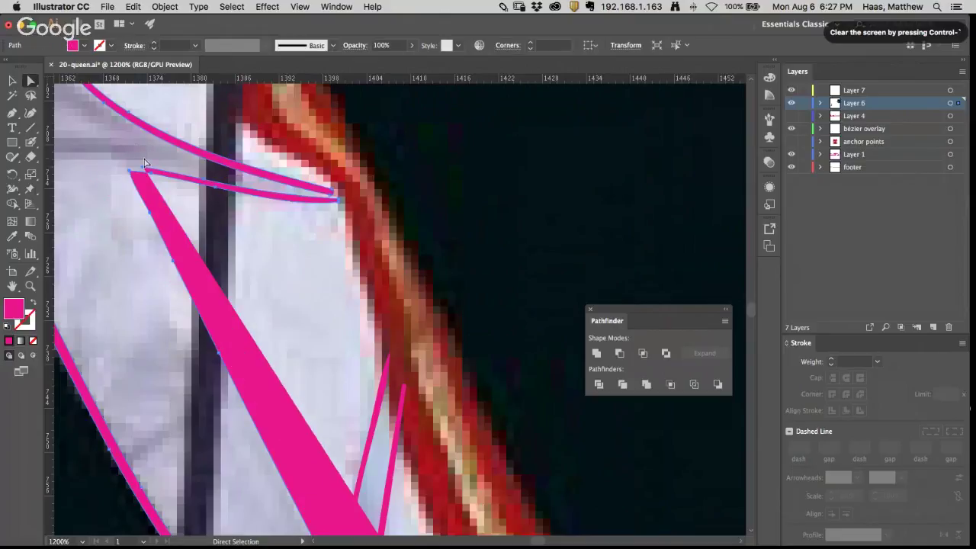
drag(142, 171, 335, 200)
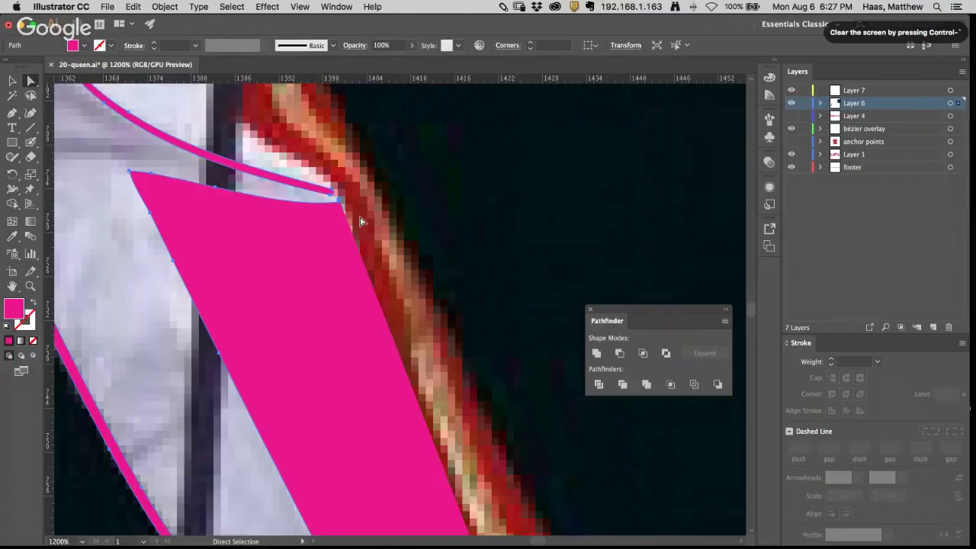
Step: Step back through the latest anchor deletions, then redo them until the filled band reaches partway along the knee fold
key(super+z)
key(super+z)
key(super+z)
key(super+z)
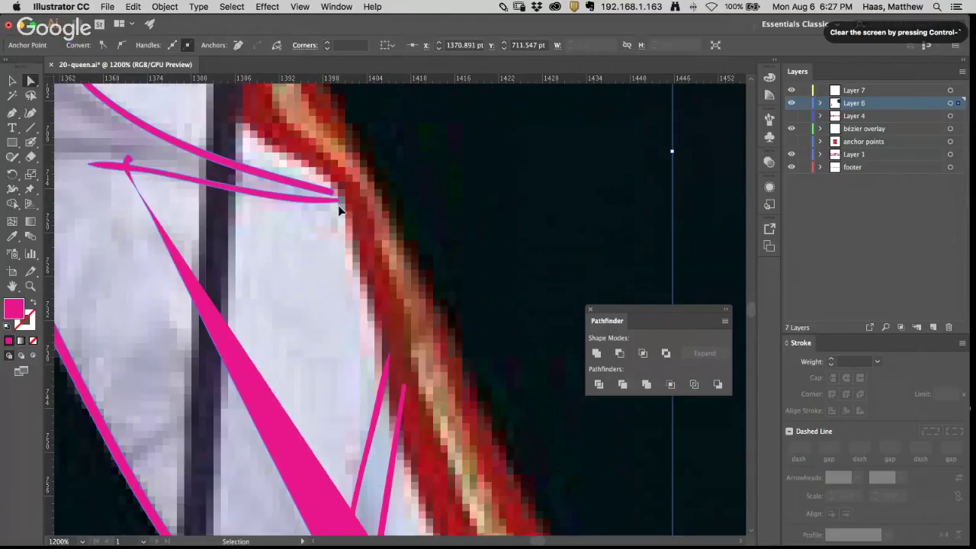
key(super+z)
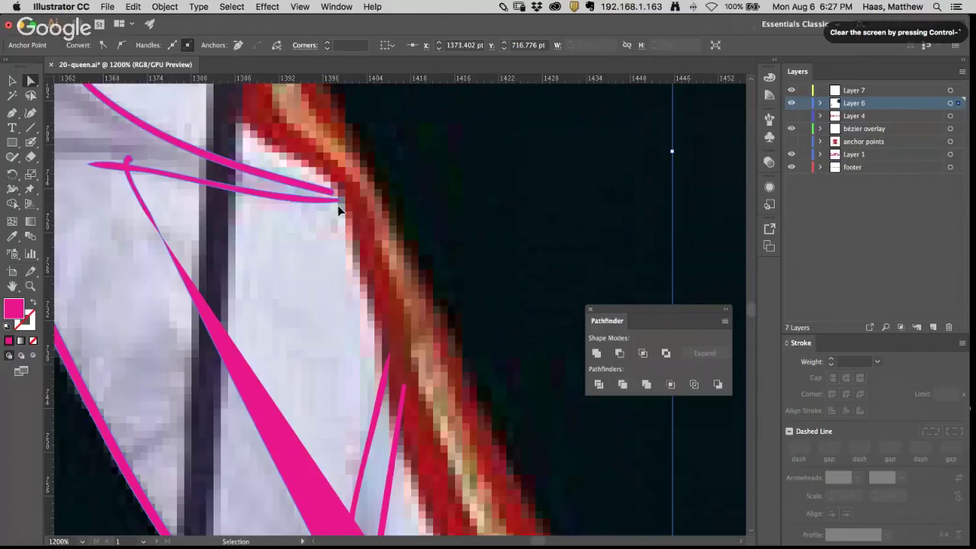
key(super+shift+z)
key(super+shift+z)
key(super+shift+z)
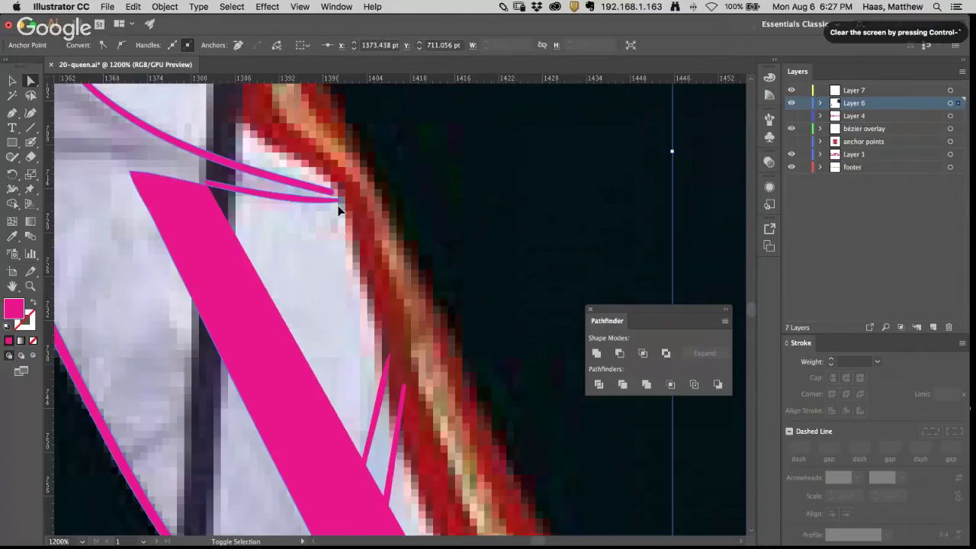
Step: Paint a short Blob Brush stroke joining the open tips of the two pink outlines beside the trouser leg's red stripe
key(super+z)
key(super+shift+z)
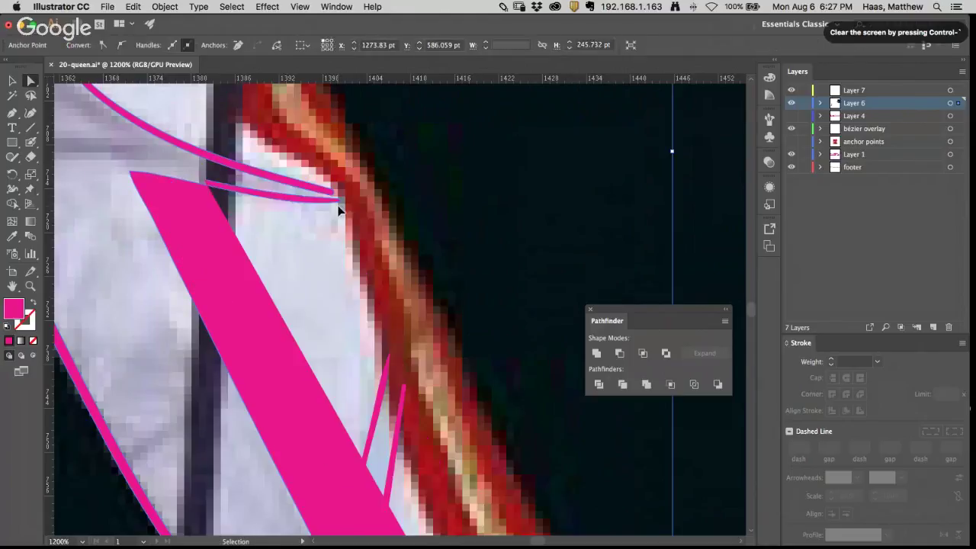
click(31, 142)
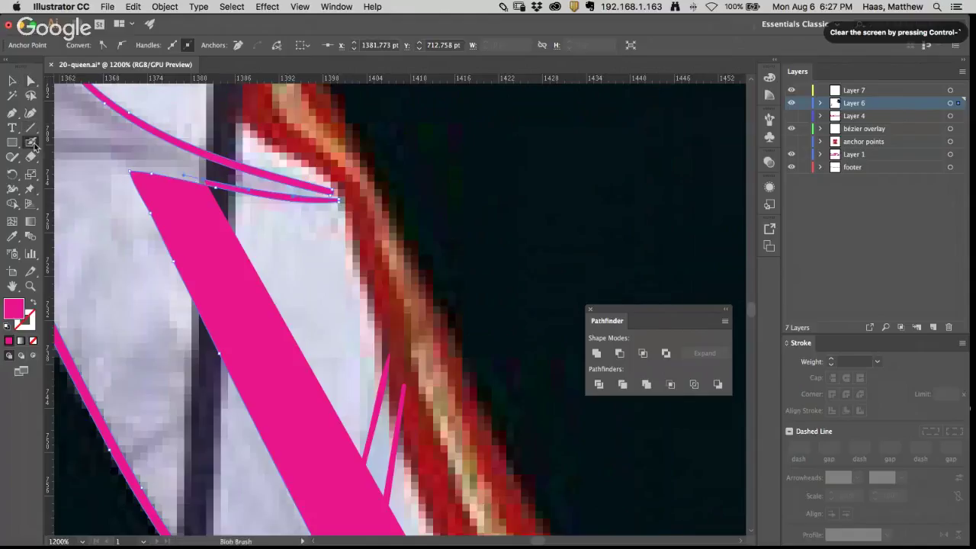
drag(331, 192, 334, 199)
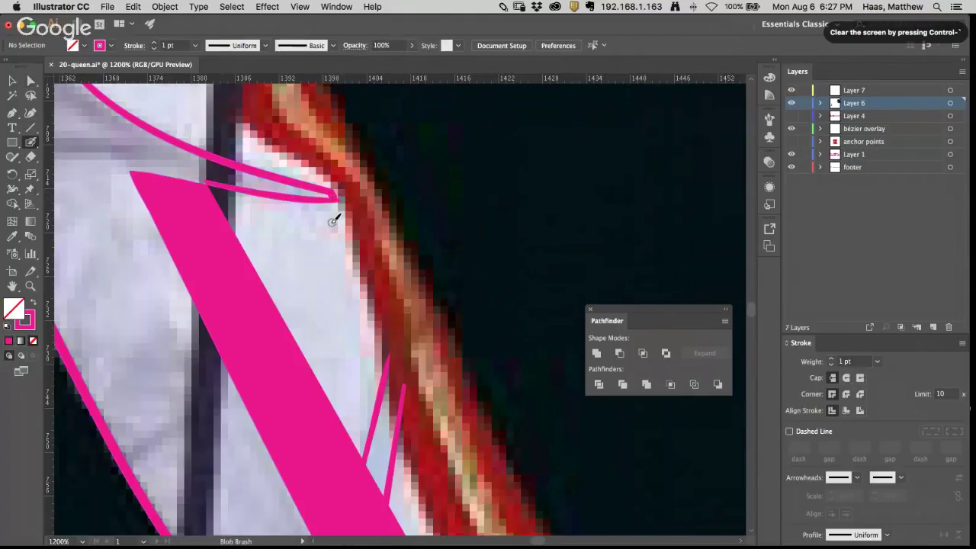
Step: Delete the inner-edge anchor points around the joined tip and along the lower outline so the narrow gap fills with pink
click(304, 201)
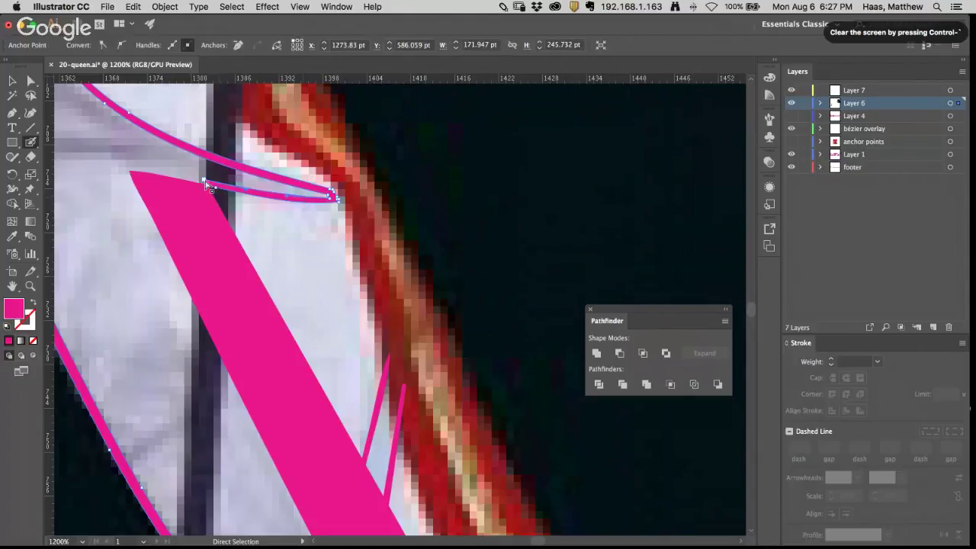
super+click(197, 175)
click(298, 200)
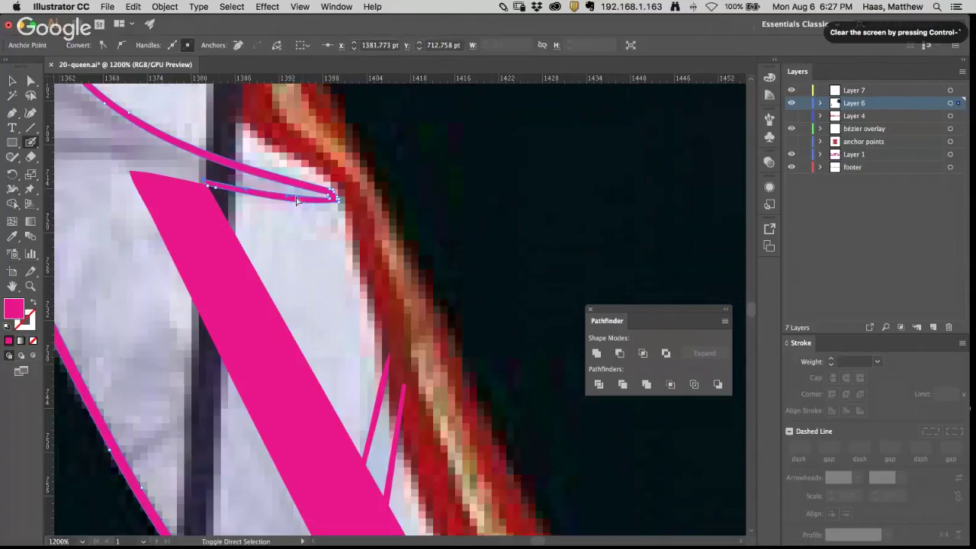
click(331, 201)
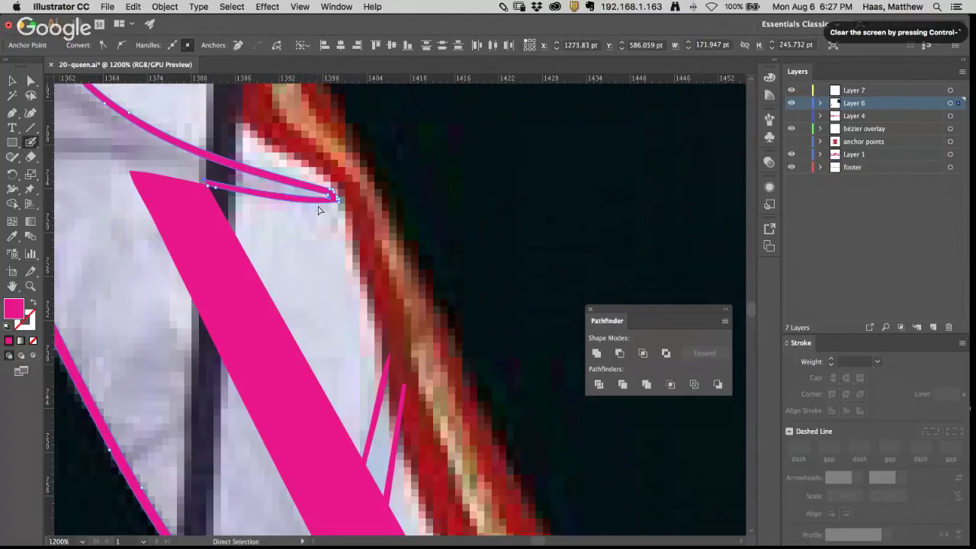
key(Delete)
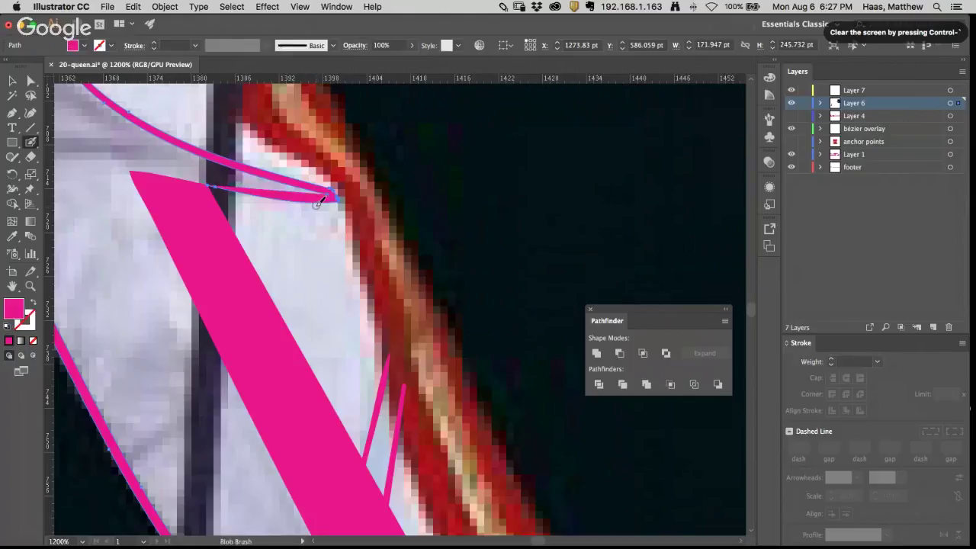
super+click(359, 172)
super+click(328, 196)
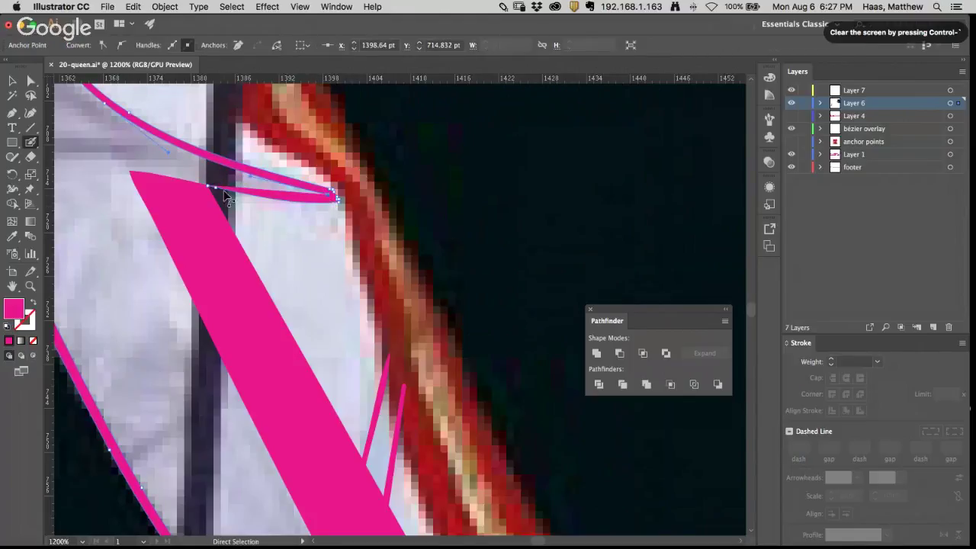
key(Delete)
Step: Delete the inner-edge anchor points on the curved fold outline leading up from the filled tip
drag(211, 156, 559, 380)
super+click(452, 328)
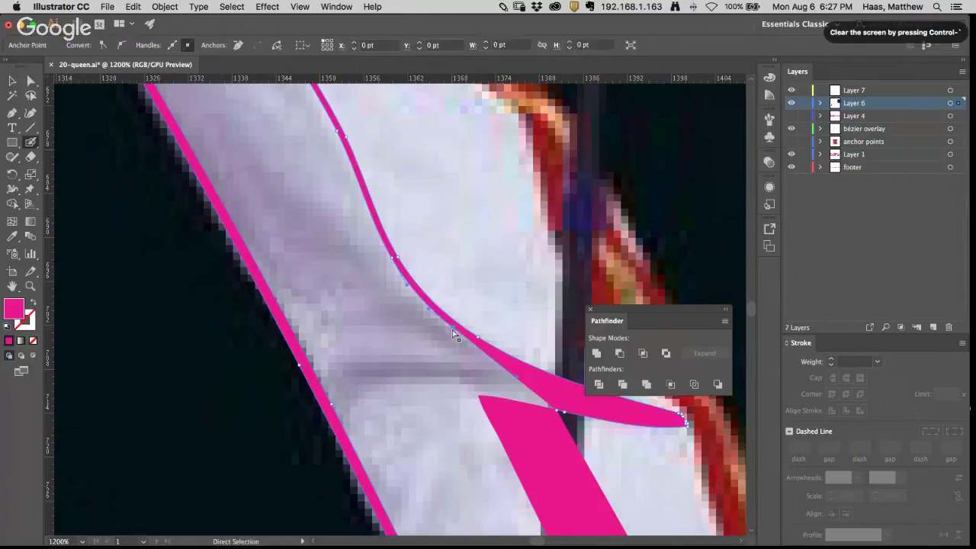
key(Delete)
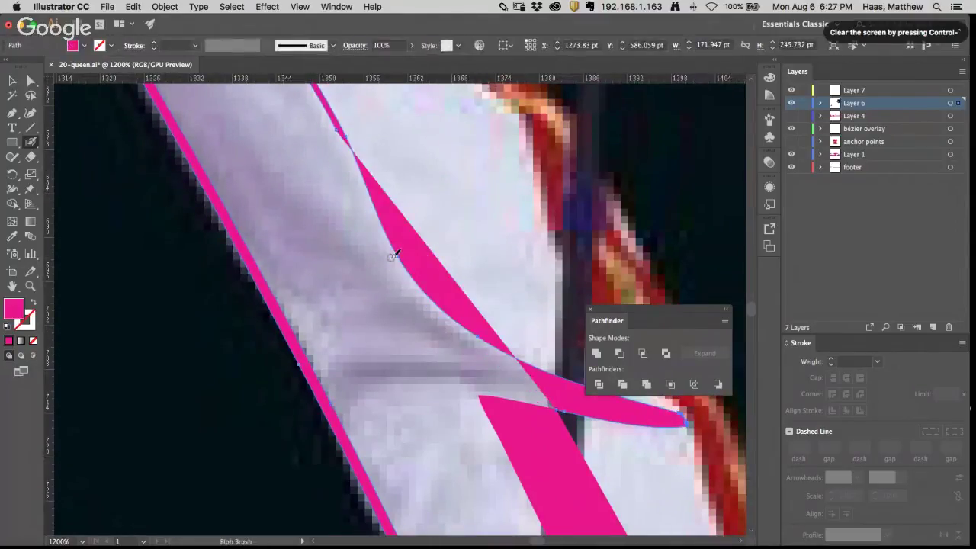
click(336, 137)
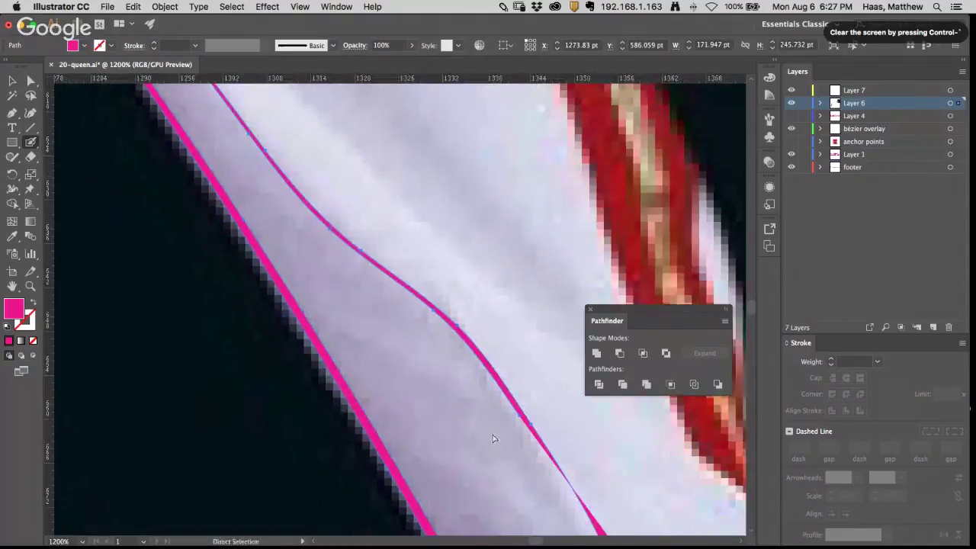
Step: Select the inner-edge anchor points along the wavy middle part of the fold outline and delete them
super+click(494, 436)
super+click(519, 416)
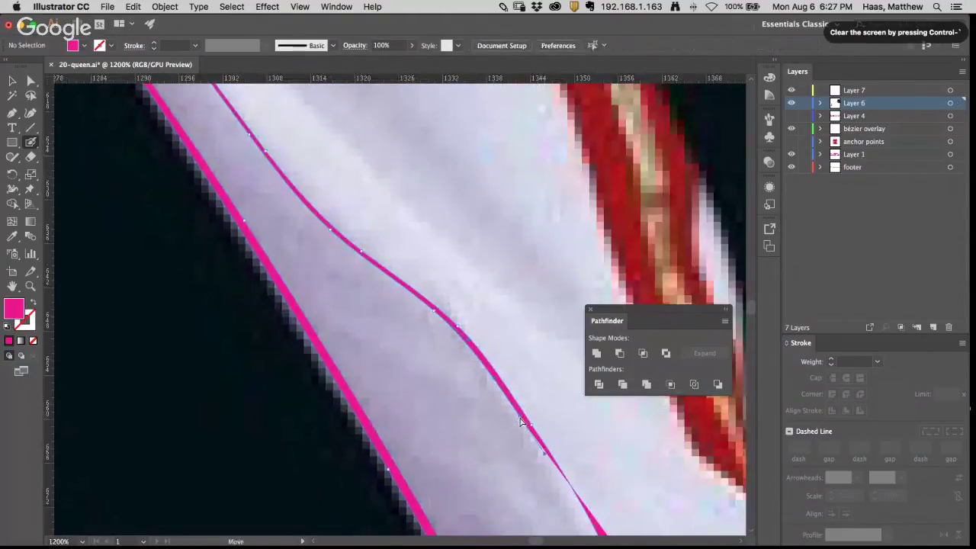
shift+click(434, 311)
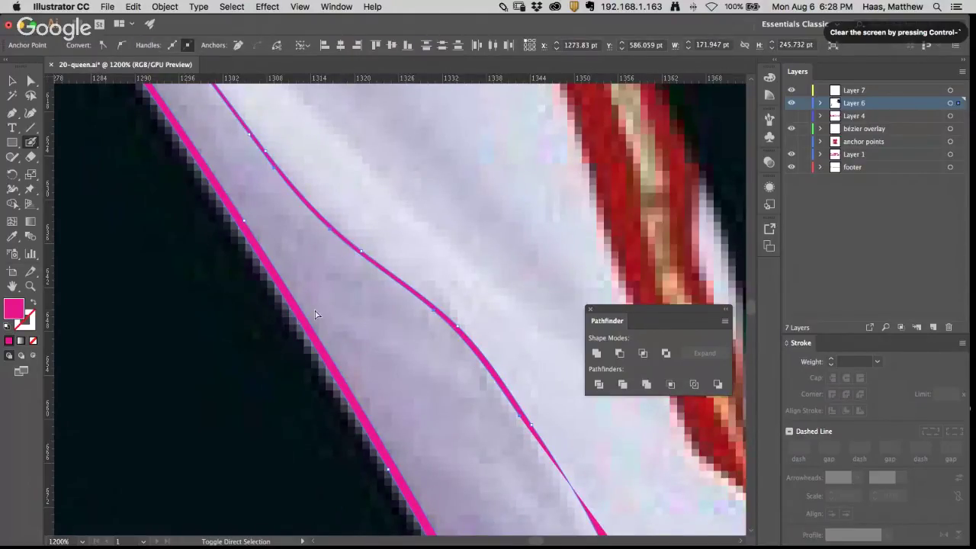
key(shift+b)
key(BackSpace)
Step: Delete the inner-edge anchor points on the straight upper part of the fold outline, just below its rounded top
key(space)
drag(381, 217, 599, 514)
key(space)
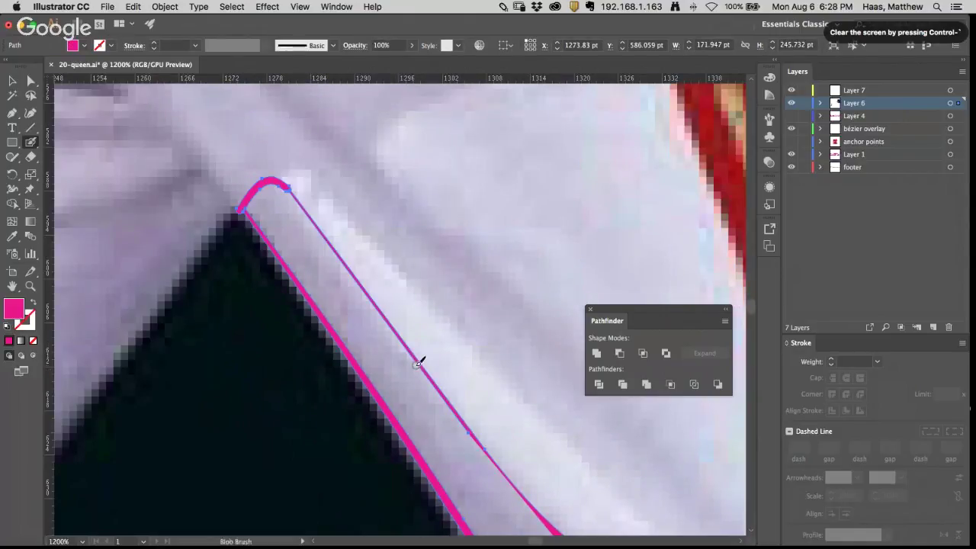
key(a)
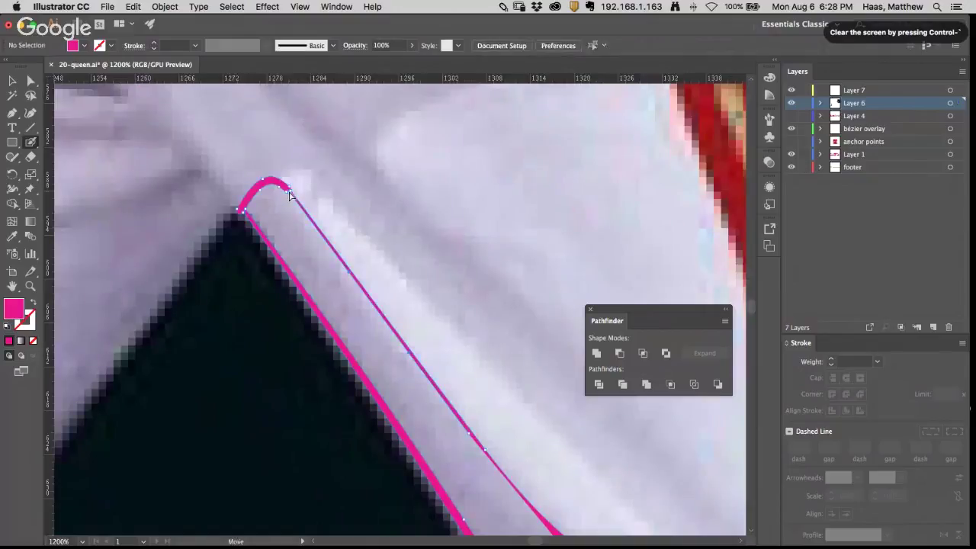
click(290, 191)
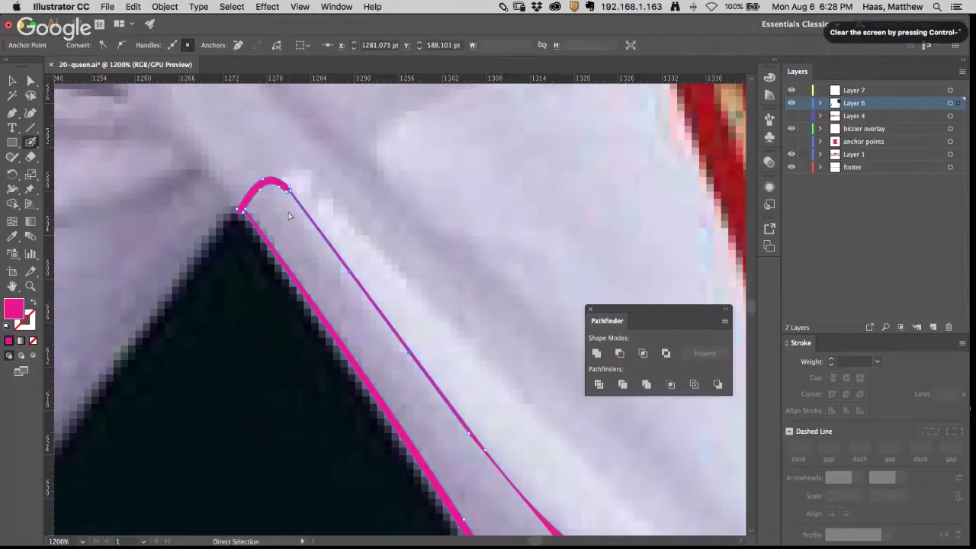
click(468, 435)
key(shift+b)
key(super+shift+a)
key(a)
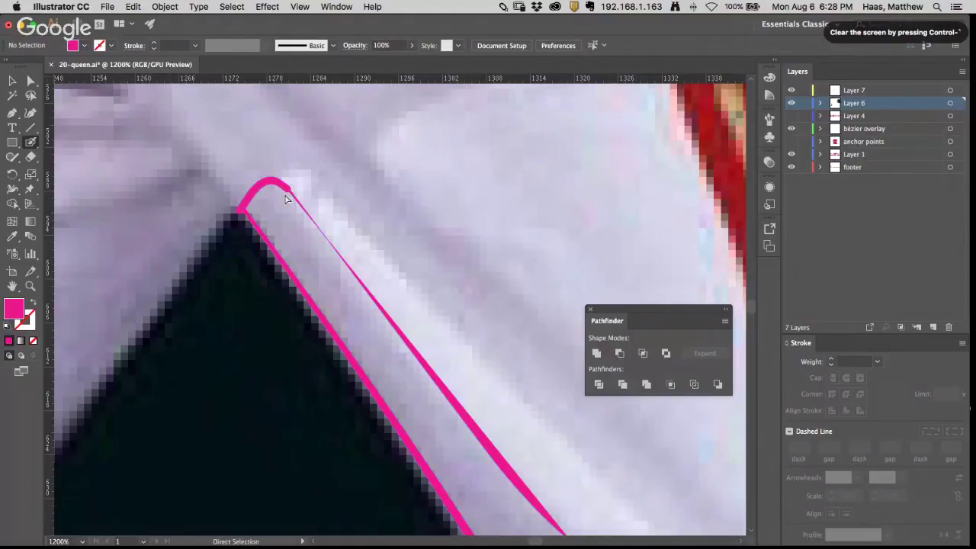
key(shift+b)
Step: Check the Mac's model and hardware overview in About This Mac and close the window
click(17, 6)
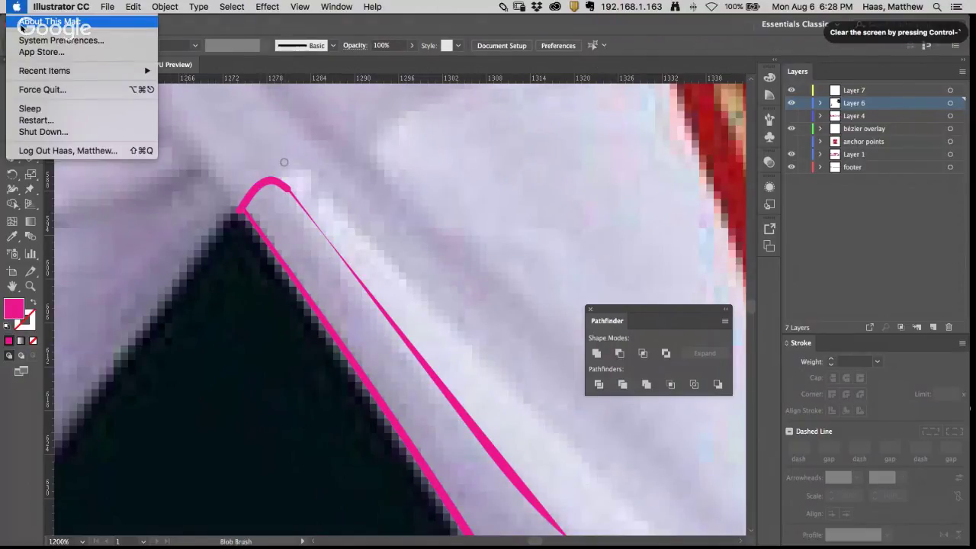
click(22, 26)
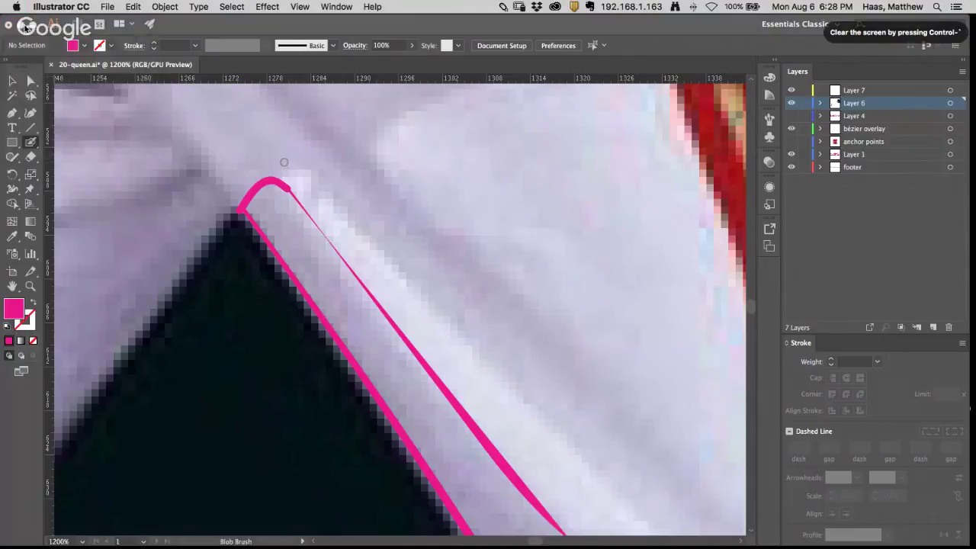
drag(384, 117, 356, 160)
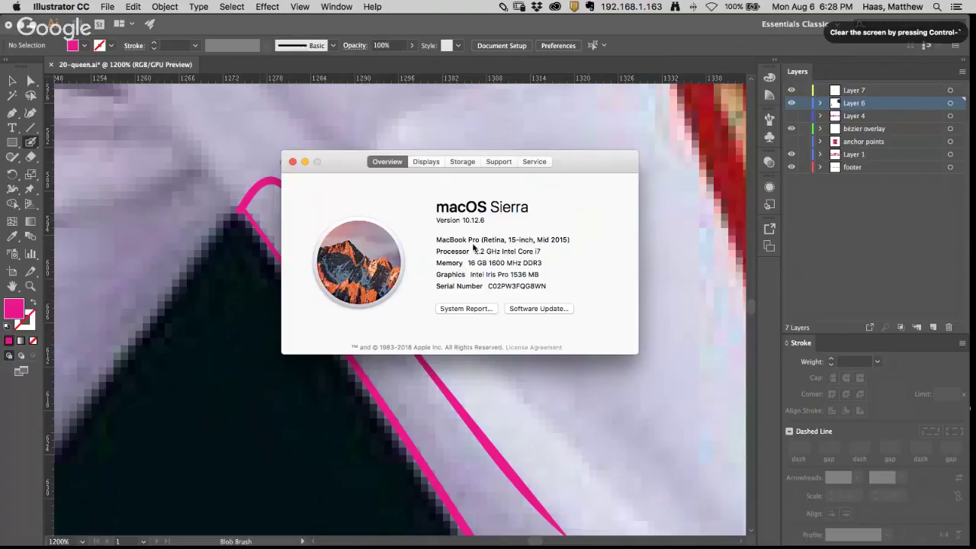
drag(436, 240, 570, 240)
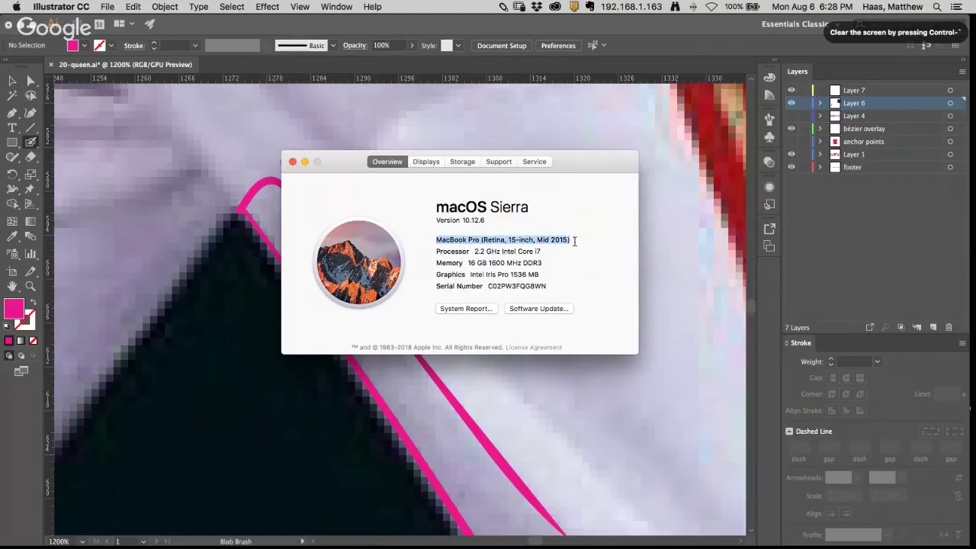
click(292, 162)
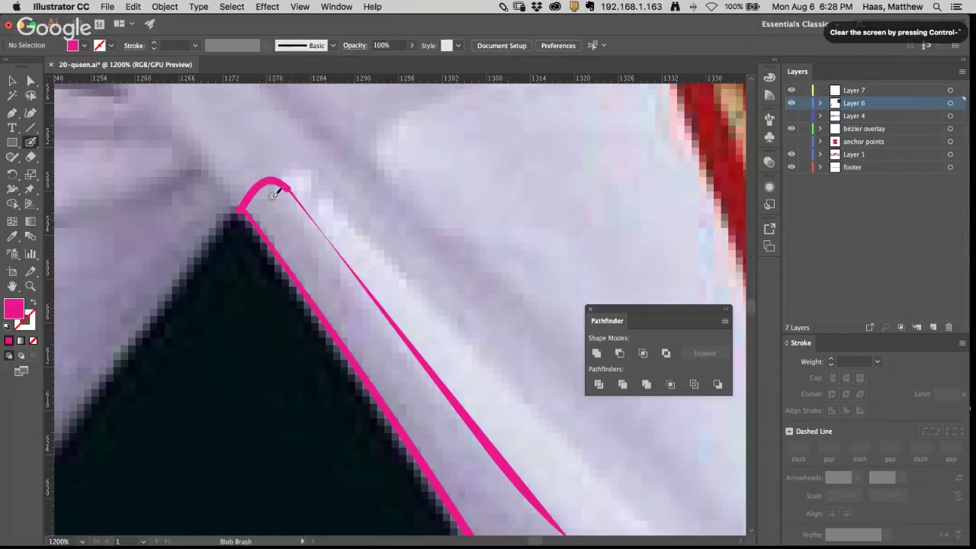
Step: Delete the inner-edge anchor points around the outline's rounded top at the crotch of the trousers
click(287, 194)
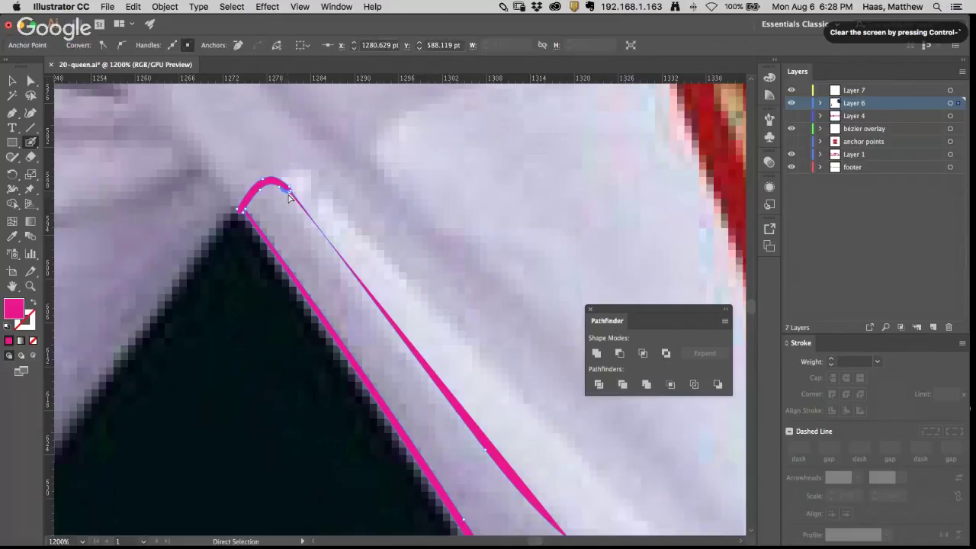
click(289, 194)
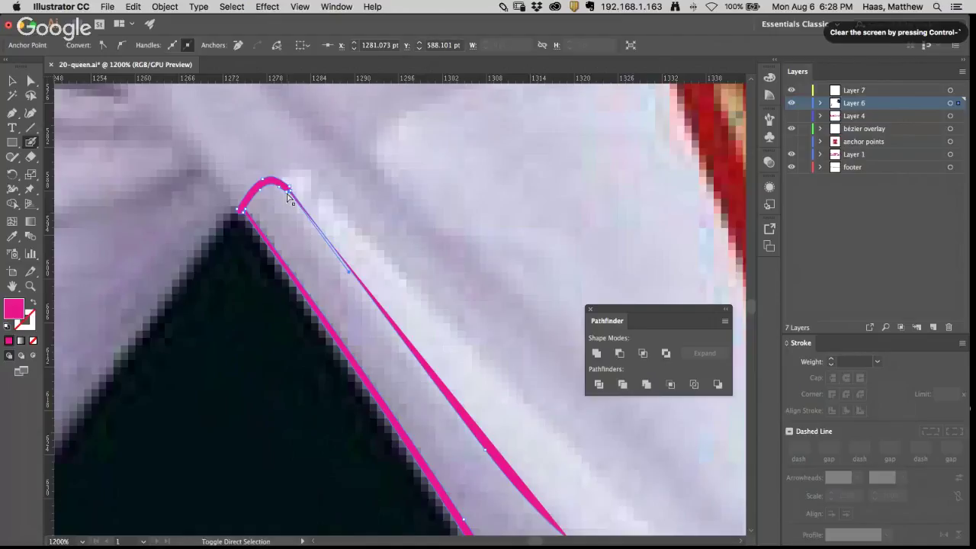
shift+click(278, 188)
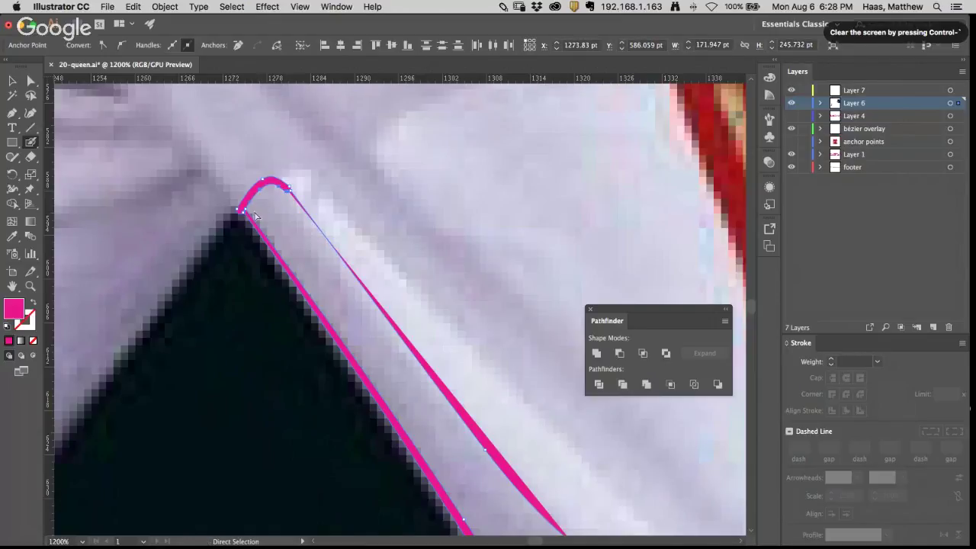
click(259, 207)
super+click(303, 196)
super+click(244, 210)
key(Delete)
Step: Delete the inner-edge anchor points on the inseam outline down to the corner where the wide pink band starts
drag(516, 518, 402, 196)
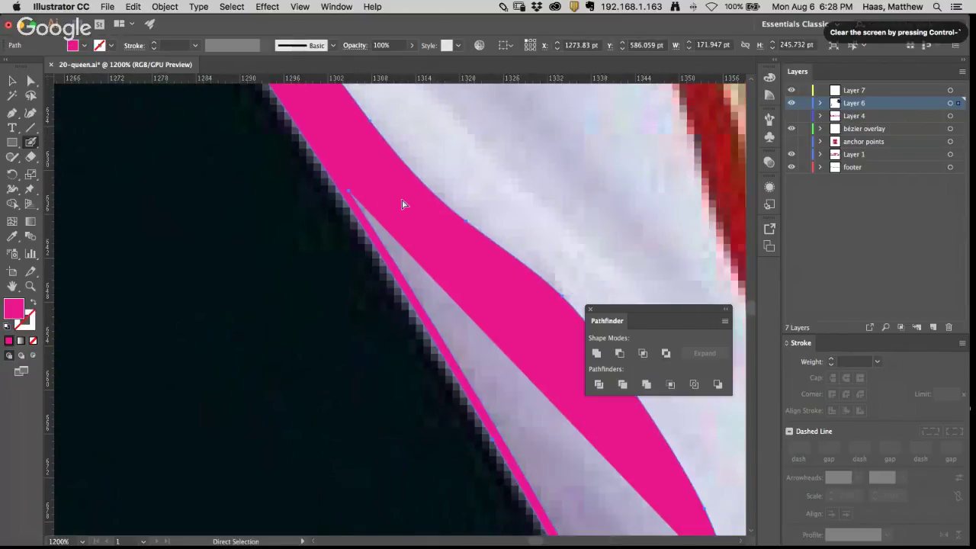
click(353, 192)
drag(489, 488, 213, 163)
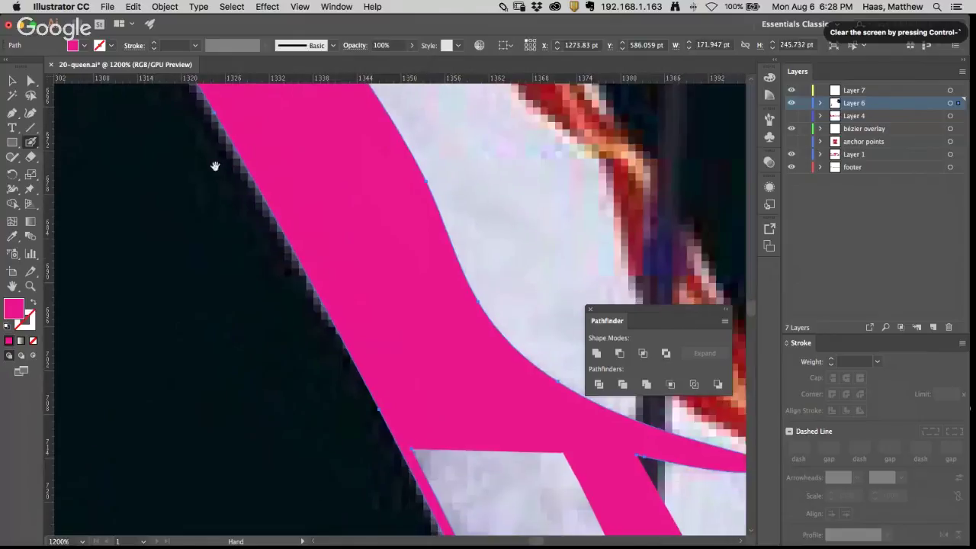
super+click(407, 466)
super+click(414, 450)
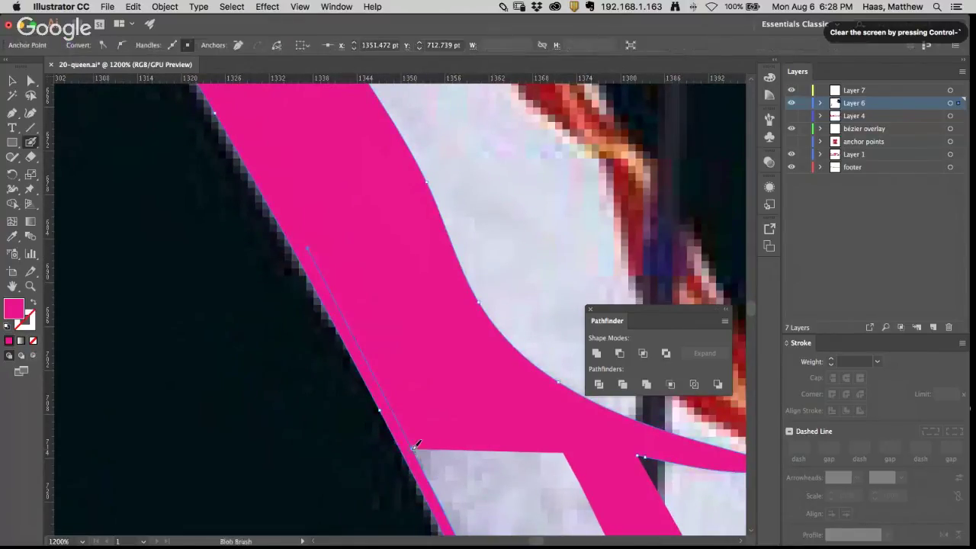
key(Delete)
Step: Delete the next inner-edge anchor point on the inseam outline beside the calf, extending the pink fill further down the leg
drag(455, 443, 278, 13)
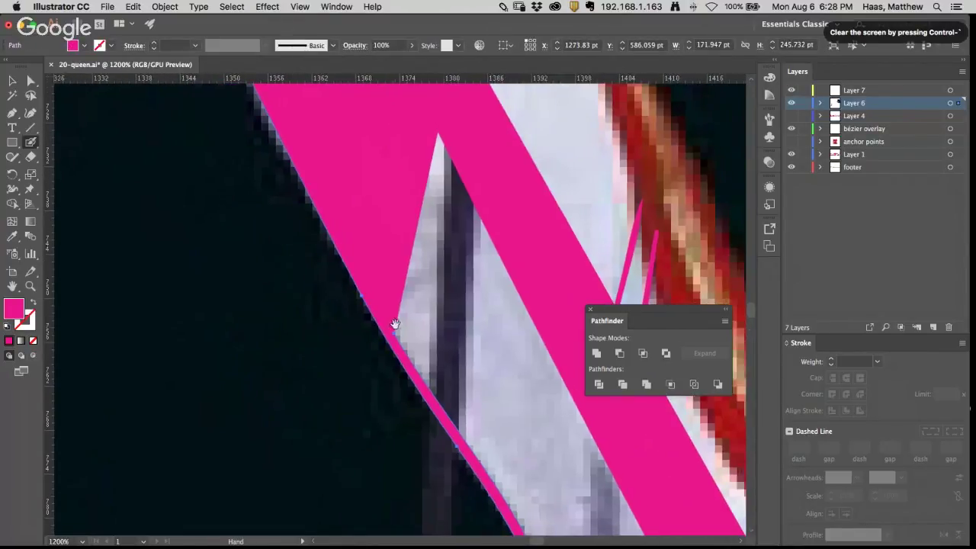
click(396, 332)
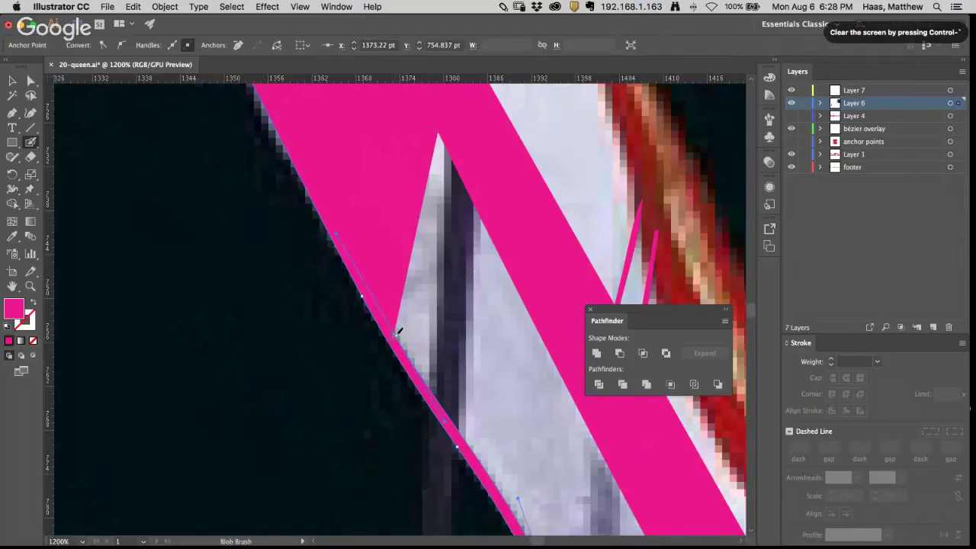
key(Delete)
key(space)
drag(488, 421, 191, 205)
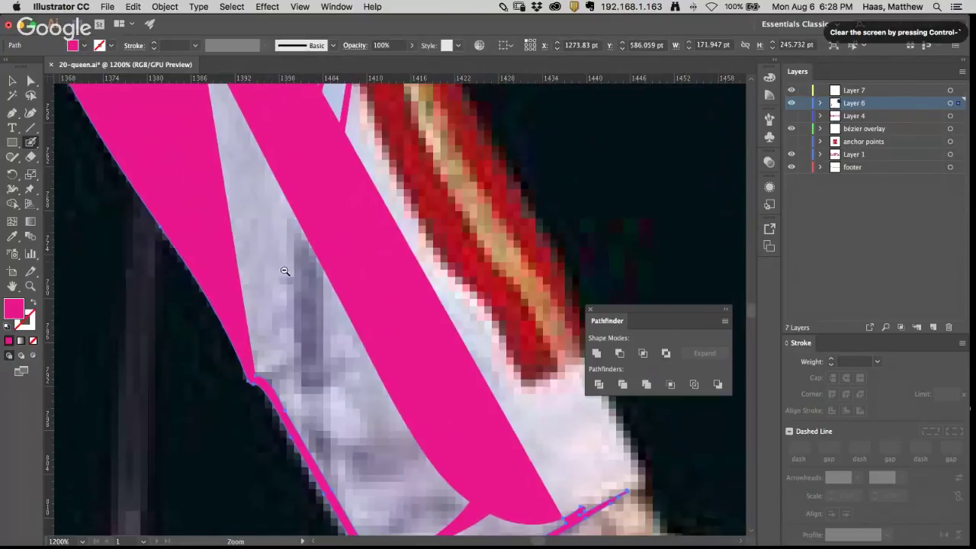
Step: Delete the inner-edge anchor points on the inseam outline from the corner below the calf down to the ankle hem
alt+super+click(273, 335)
key(super+alt+space)
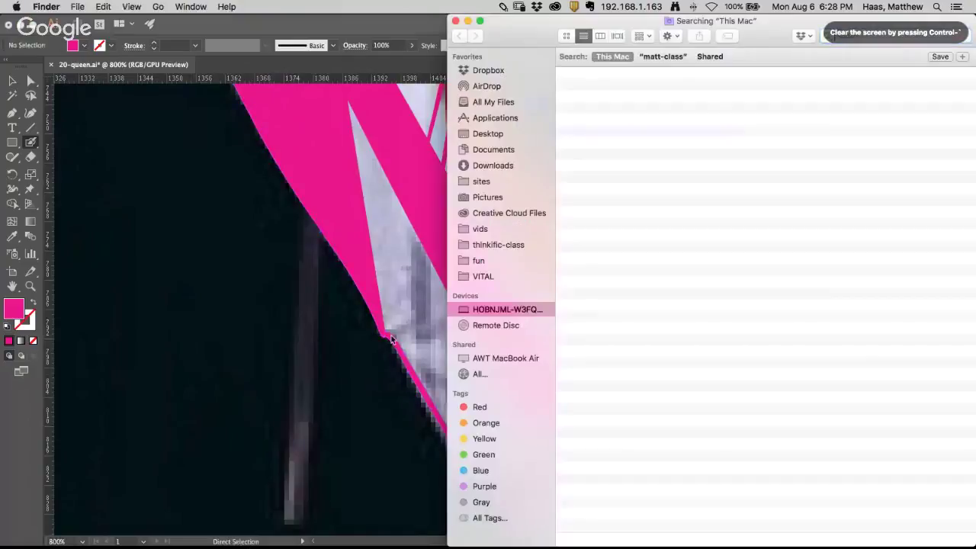
click(365, 340)
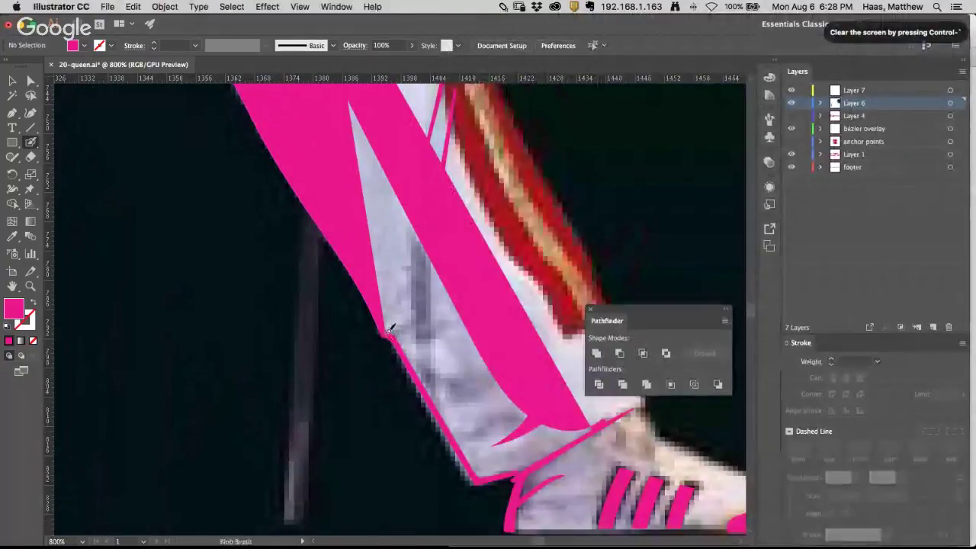
click(385, 336)
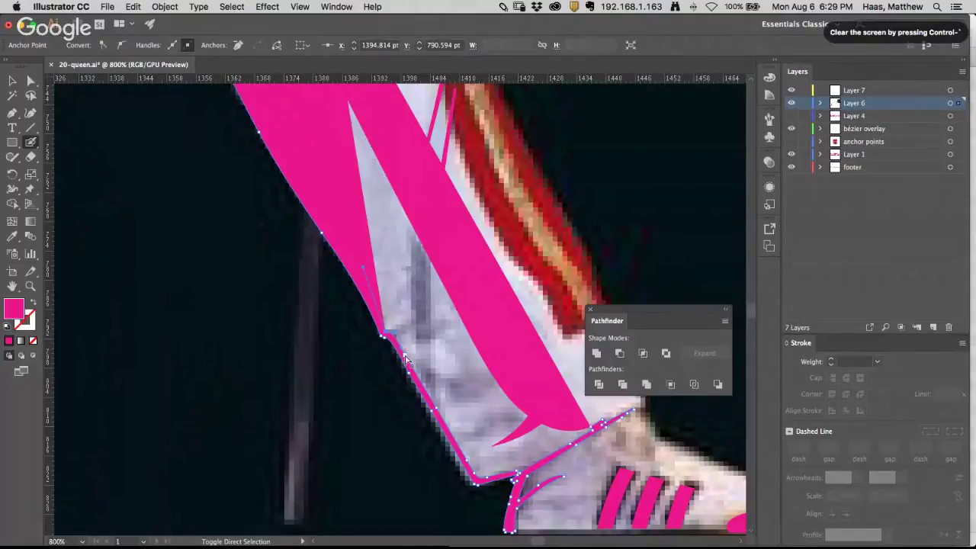
shift+click(405, 356)
shift+click(435, 408)
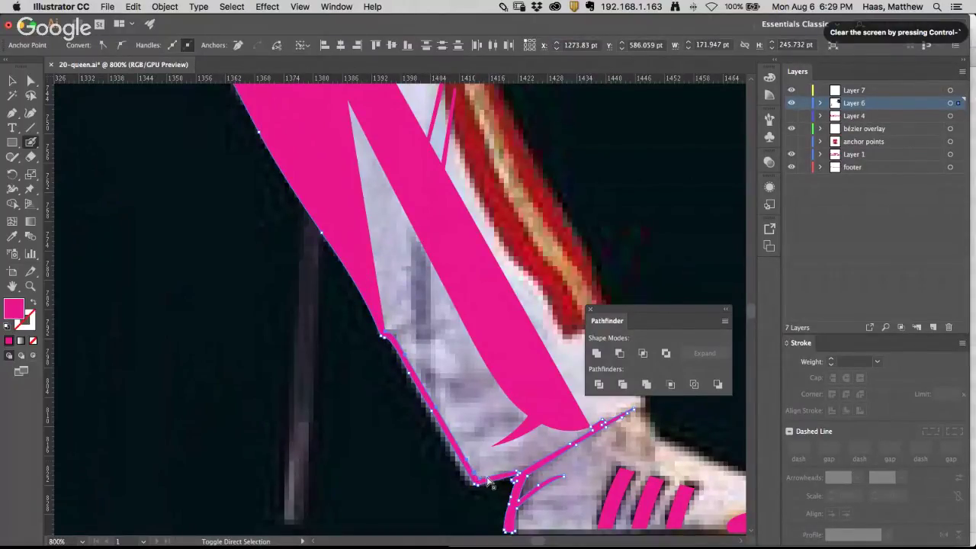
shift+super+click(517, 473)
key(Delete)
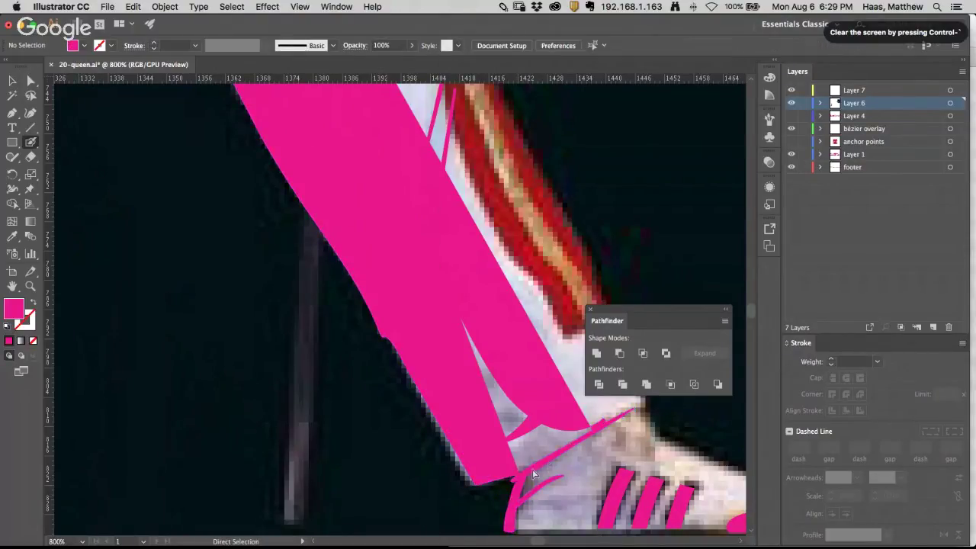
Step: Select the corner anchor point at the lower end of the wide pink band, beside the ankle hem line
click(523, 475)
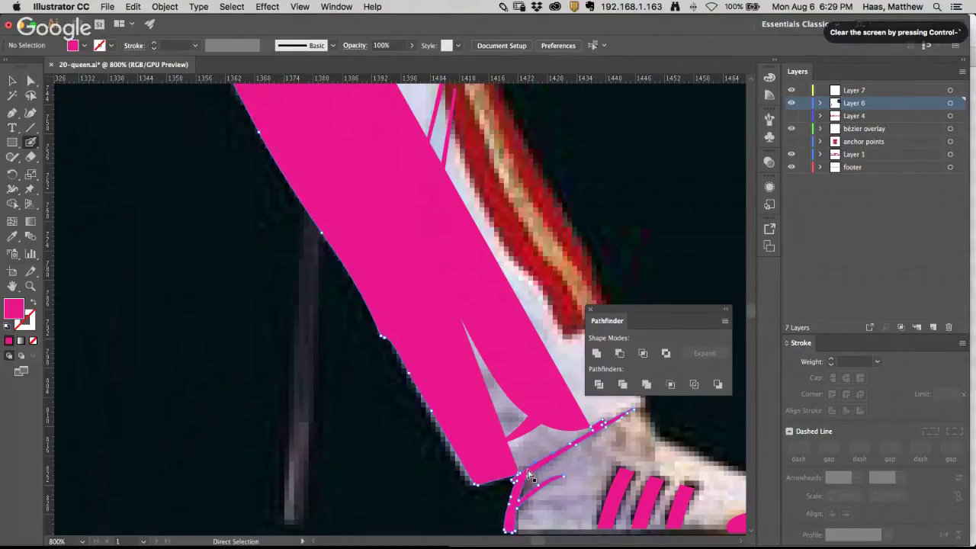
click(491, 371)
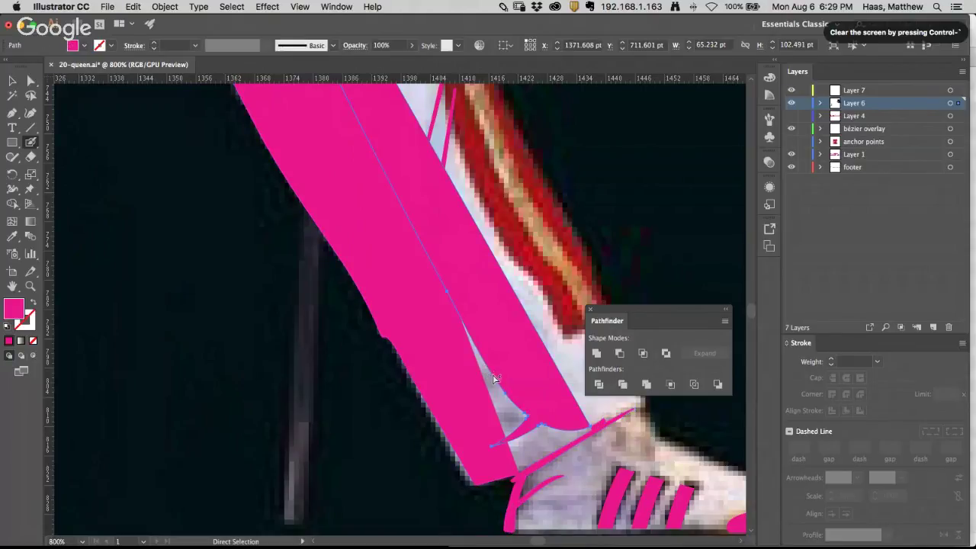
super+click(599, 431)
click(397, 284)
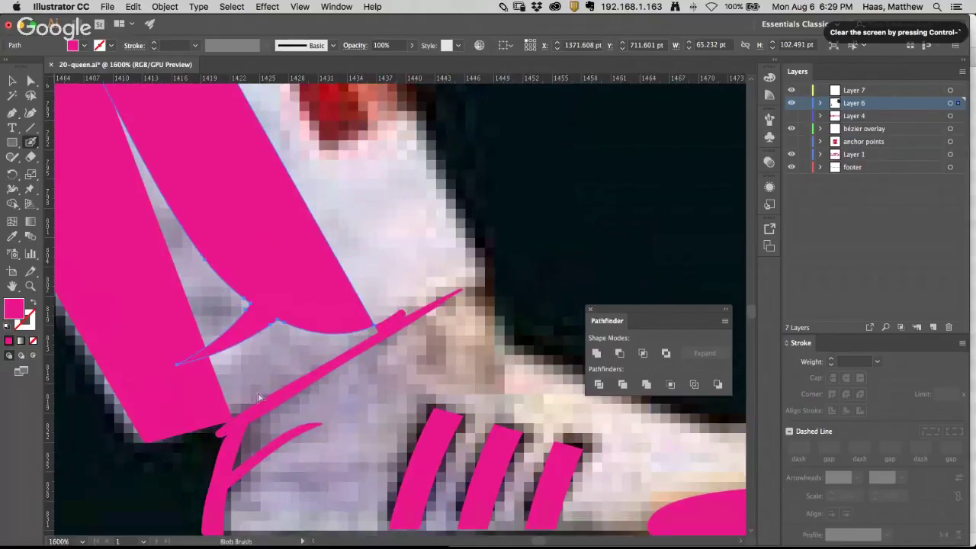
click(372, 330)
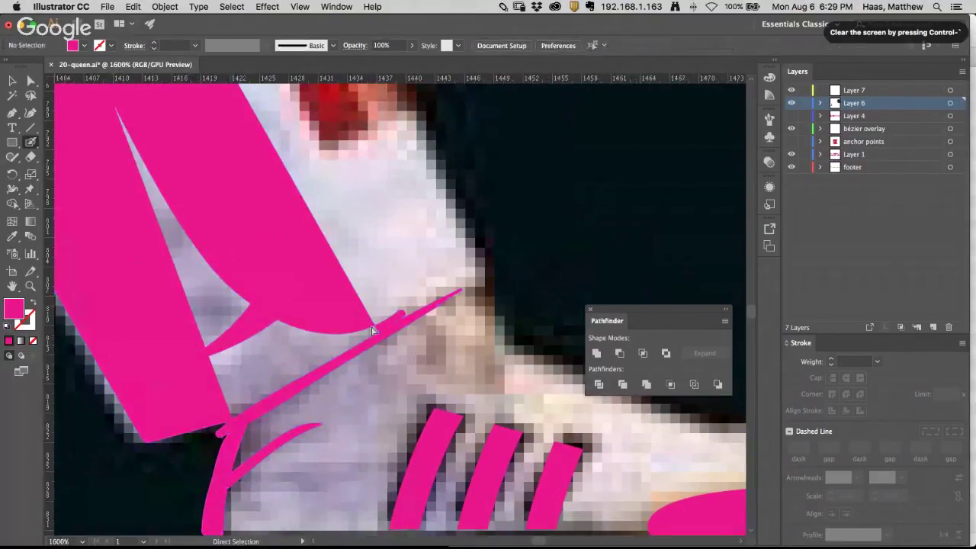
click(374, 330)
Step: Try to join the wide band's lower corner to the ankle hem line with a short Blob Brush stroke
key(shift+b)
key(a)
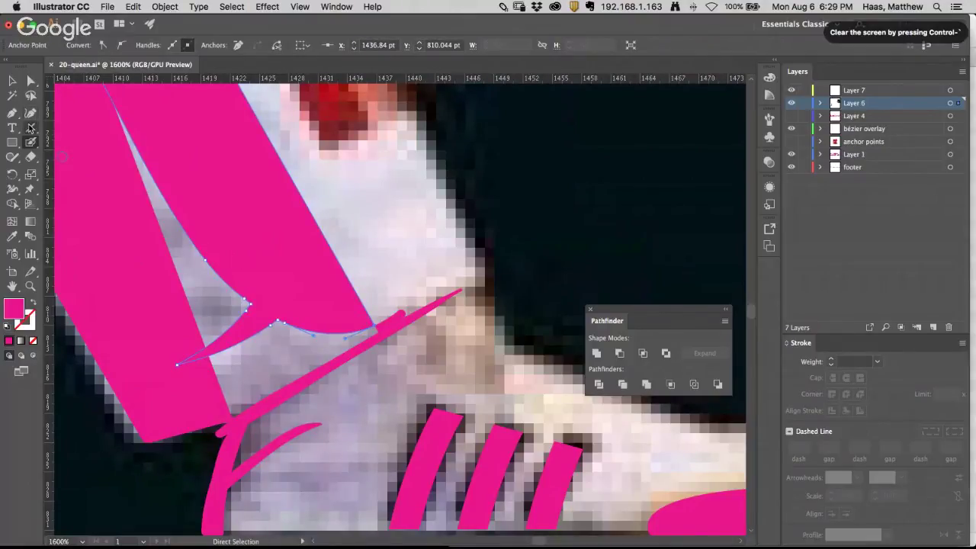
click(30, 141)
key(super+space)
drag(374, 328, 387, 326)
drag(407, 264, 423, 279)
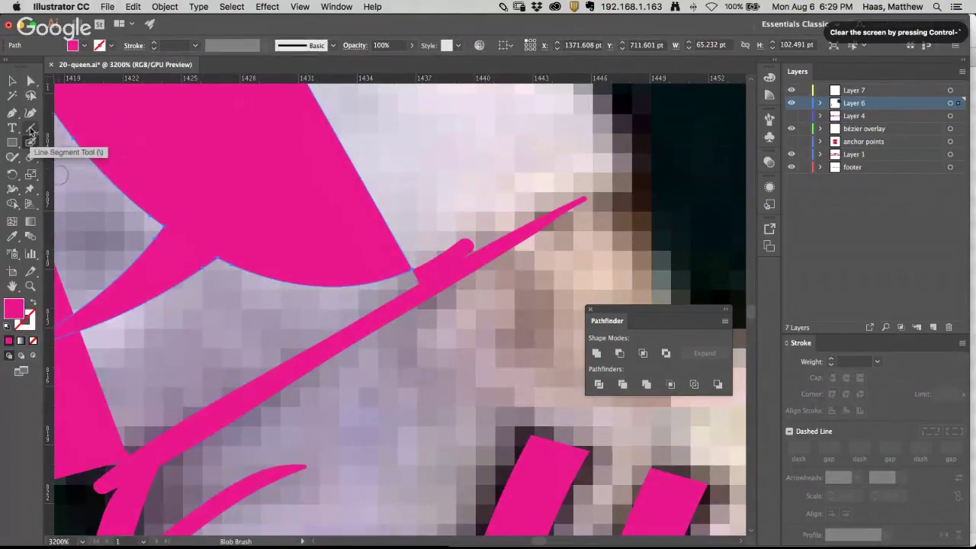
key(p)
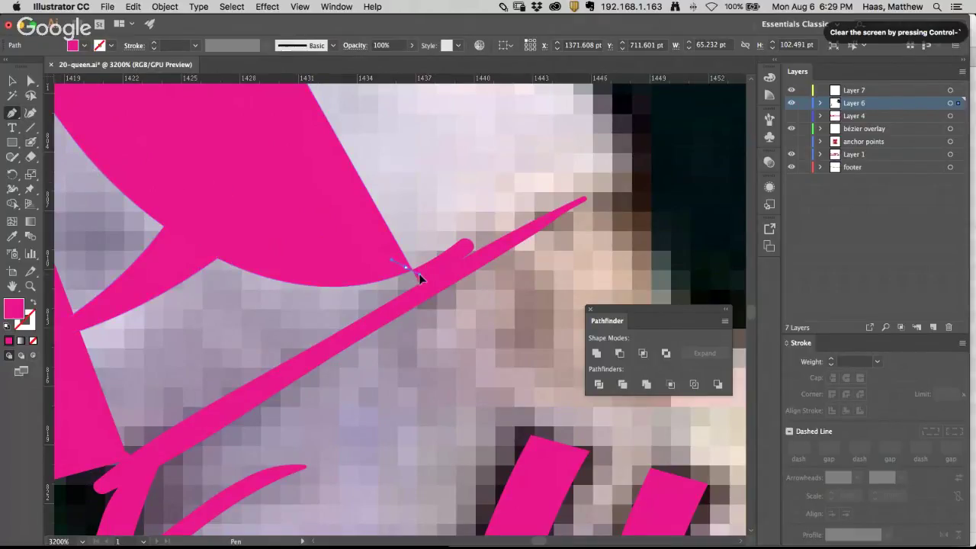
click(31, 142)
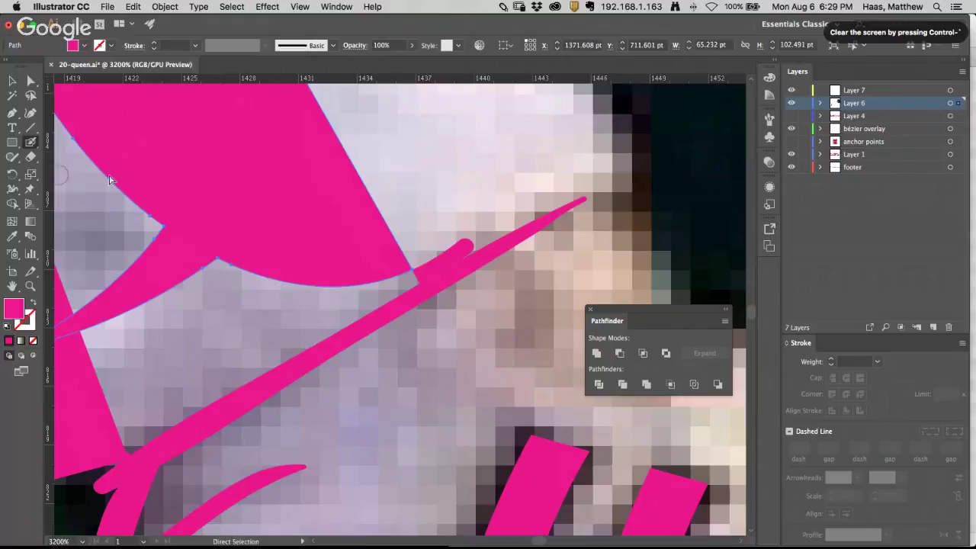
drag(407, 261, 421, 269)
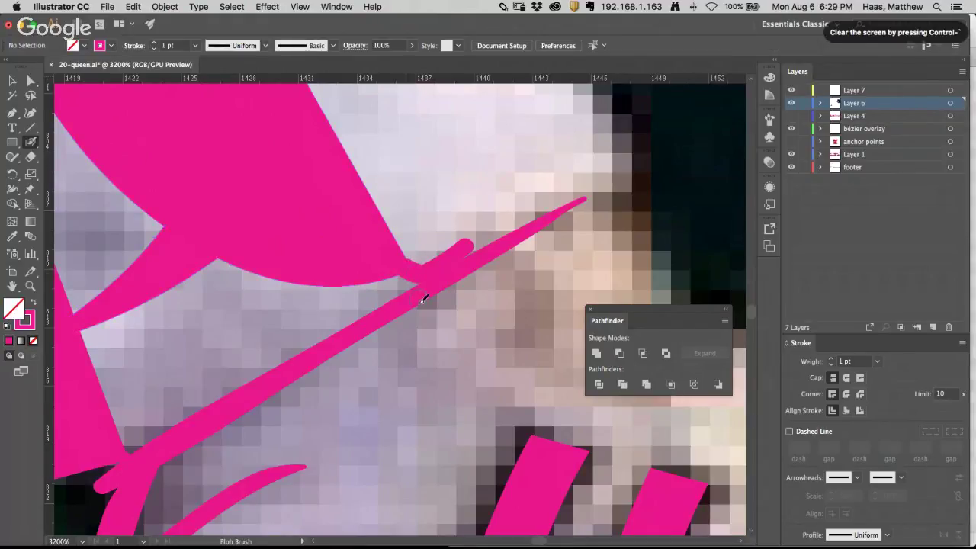
Step: Delete the anchor points along the hem-line edge of the enclosed gap below the wide band
super+click(405, 279)
click(407, 284)
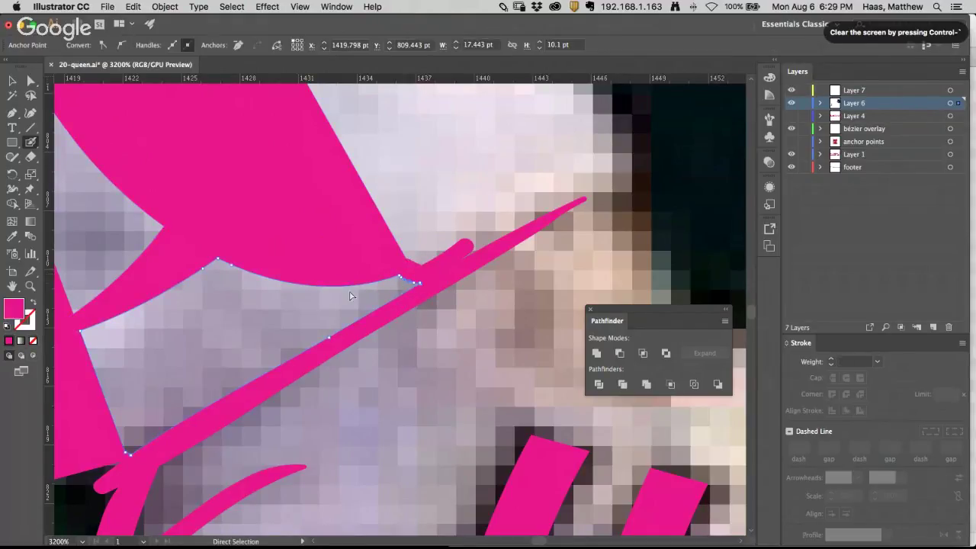
key(shift+b)
drag(255, 292, 422, 325)
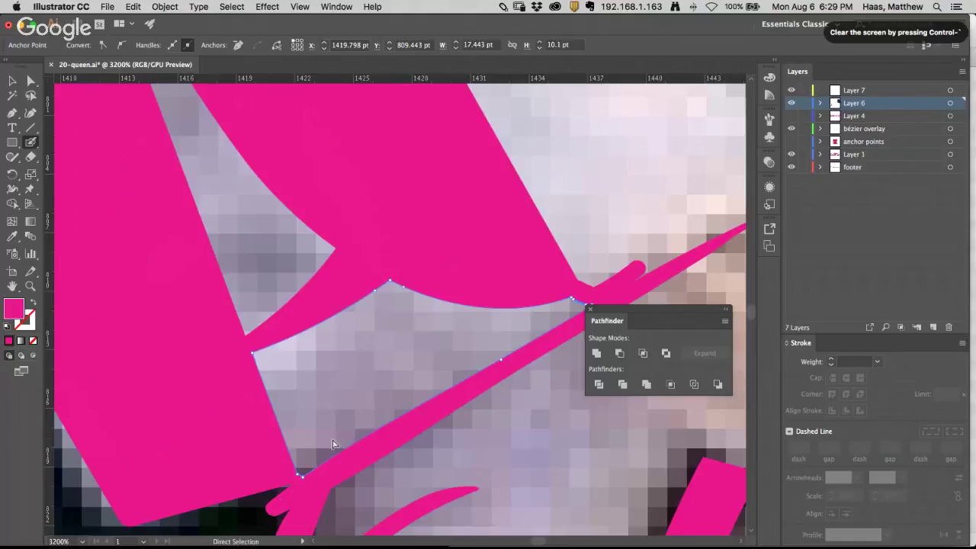
key(a)
click(302, 475)
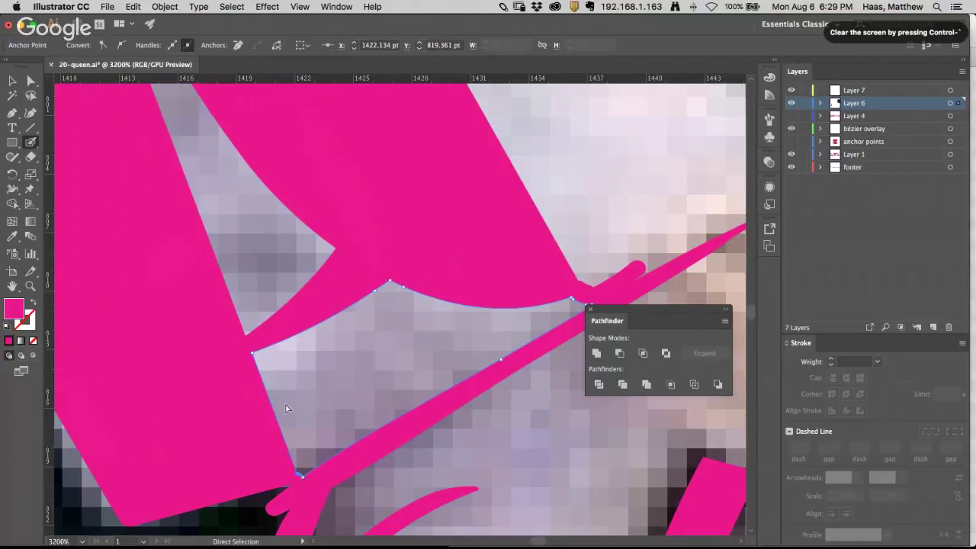
key(super+minus)
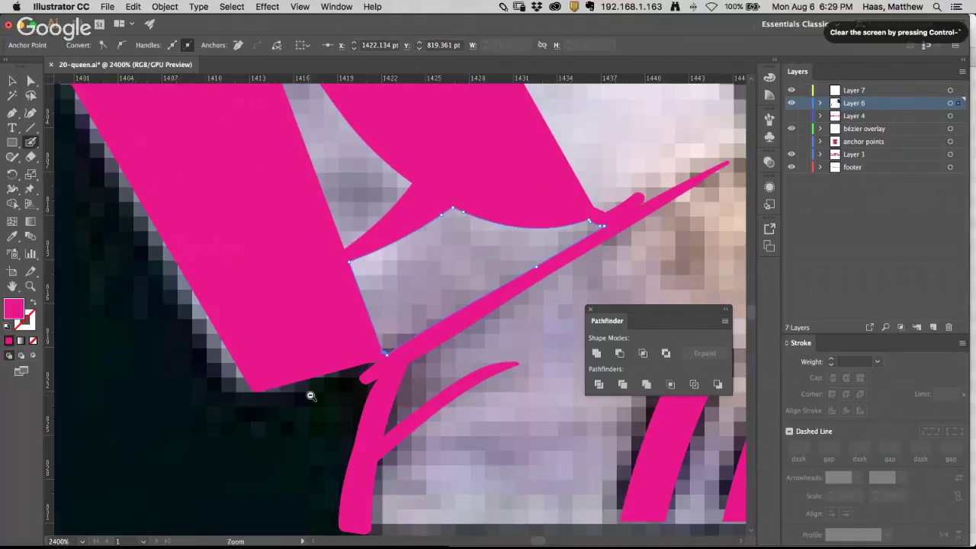
key(shift+b)
super+click(387, 351)
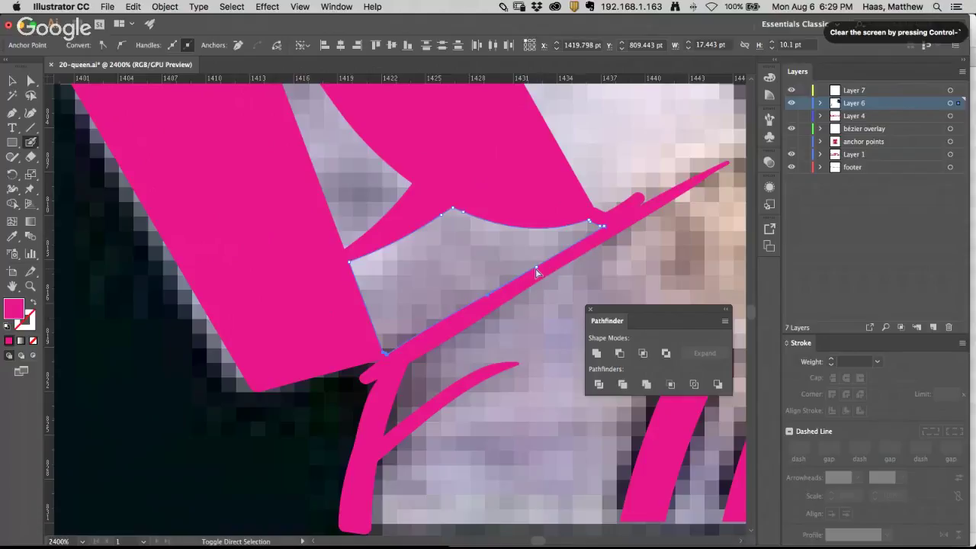
key(Delete)
Step: Delete the gap's remaining end point at the wide band's lower corner
super+click(589, 221)
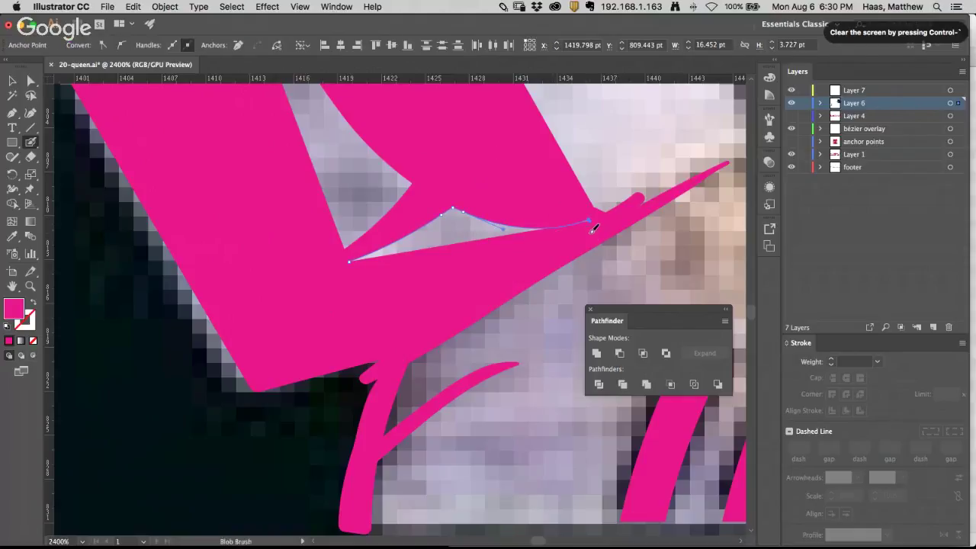
key(Delete)
super+click(434, 242)
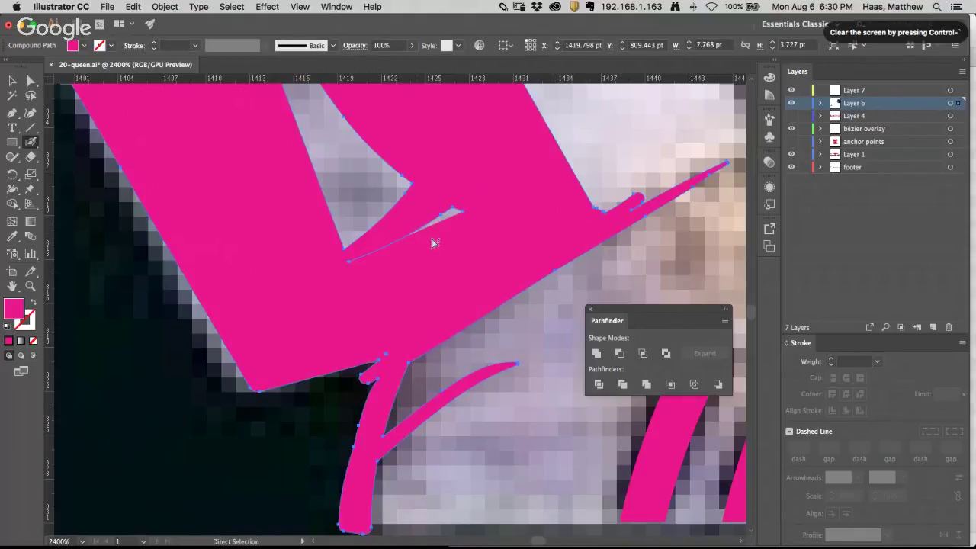
Step: Undo the gap's anchor-point deletions and the brush stroke joining the wide band to the hem line
key(super+z)
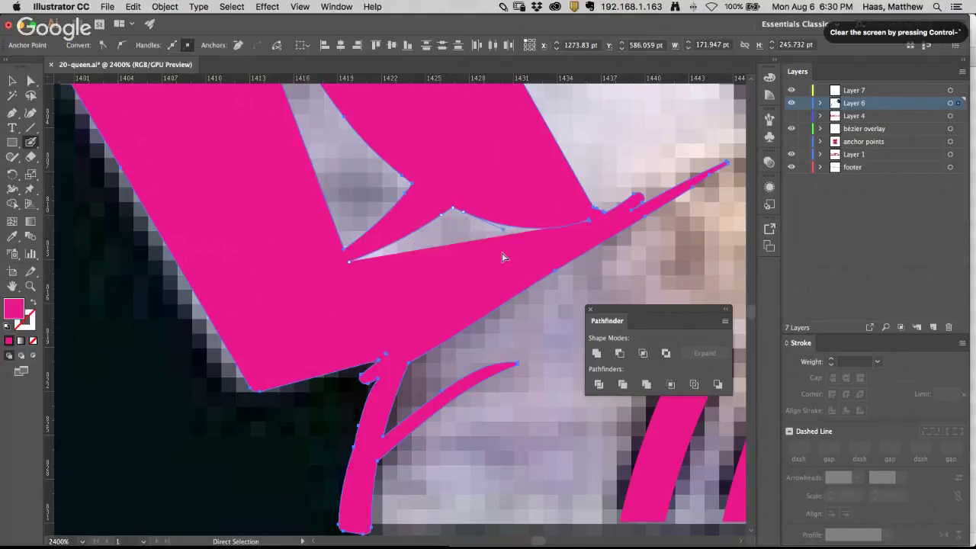
key(super+z)
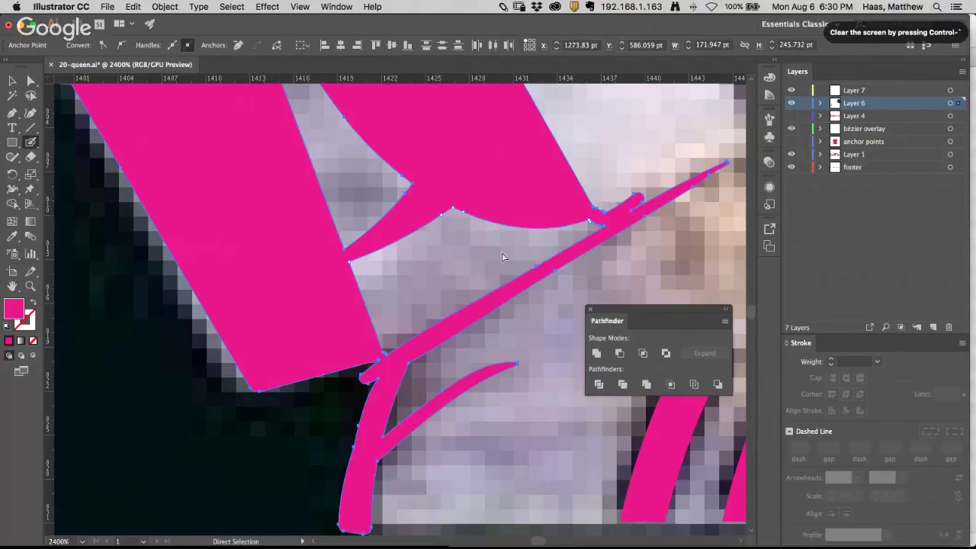
key(shift+b)
key(super+minus)
key(super+minus)
key(super+minus)
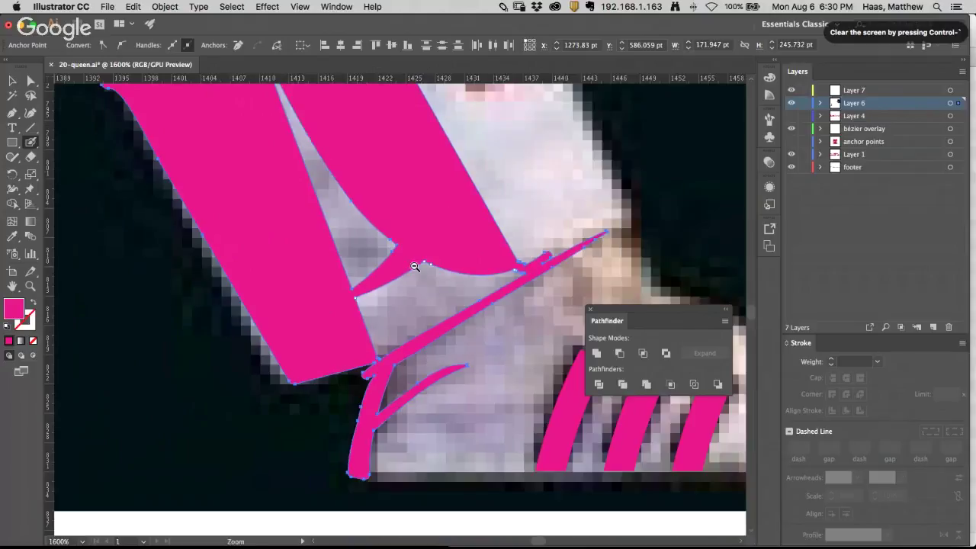
key(a)
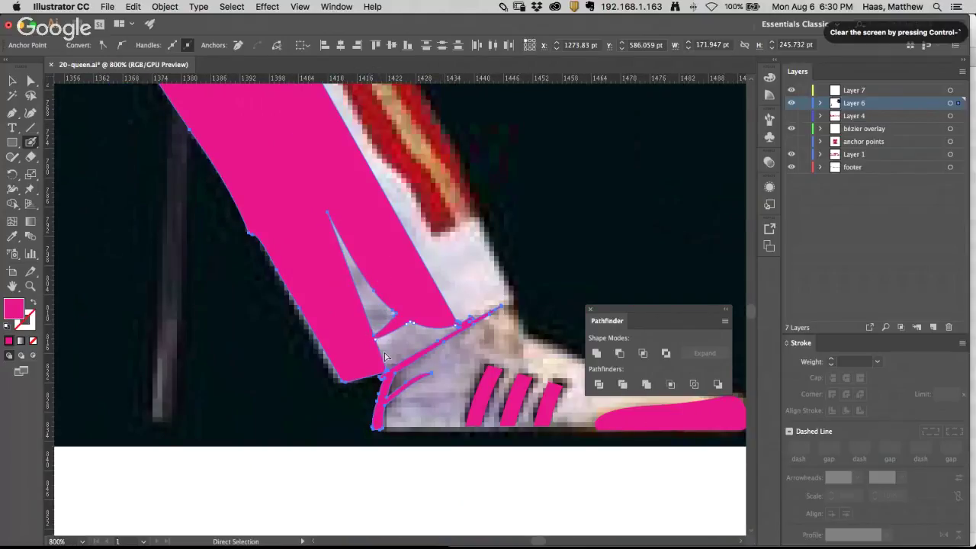
key(super+z)
key(super+z)
key(super+shift+z)
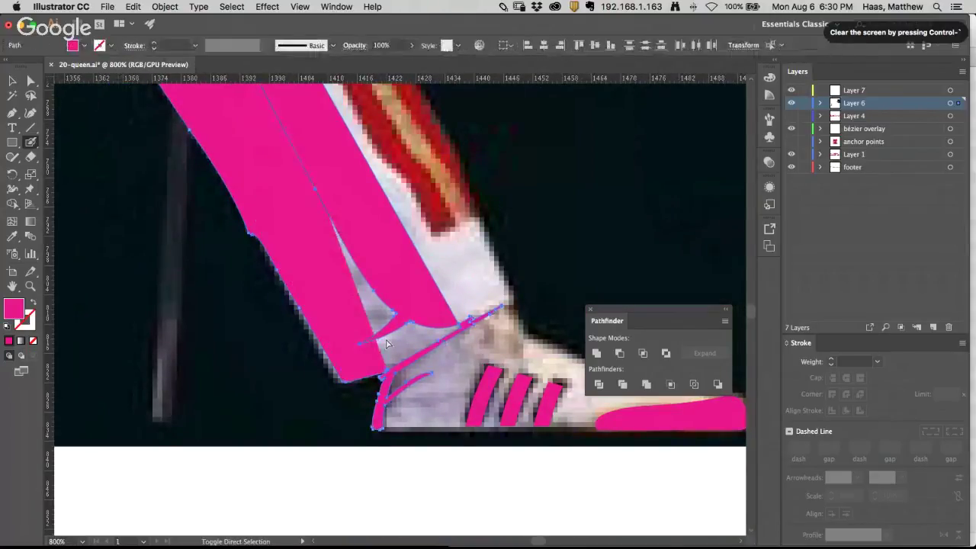
Step: Examine the pink shapes along the lower trouser leg and the gaps between the wide band, the hem line and the shoe
click(428, 349)
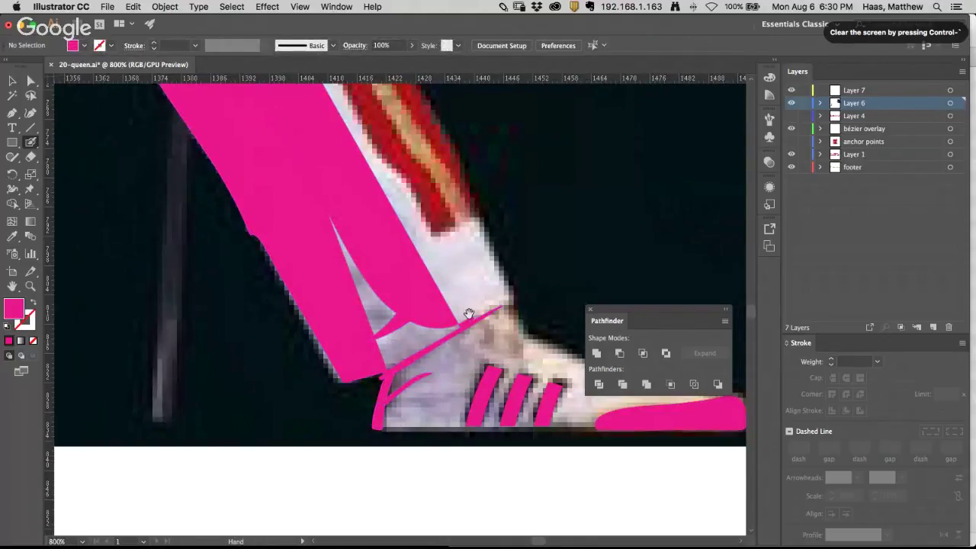
key(space)
key(super+space)
drag(370, 301, 294, 300)
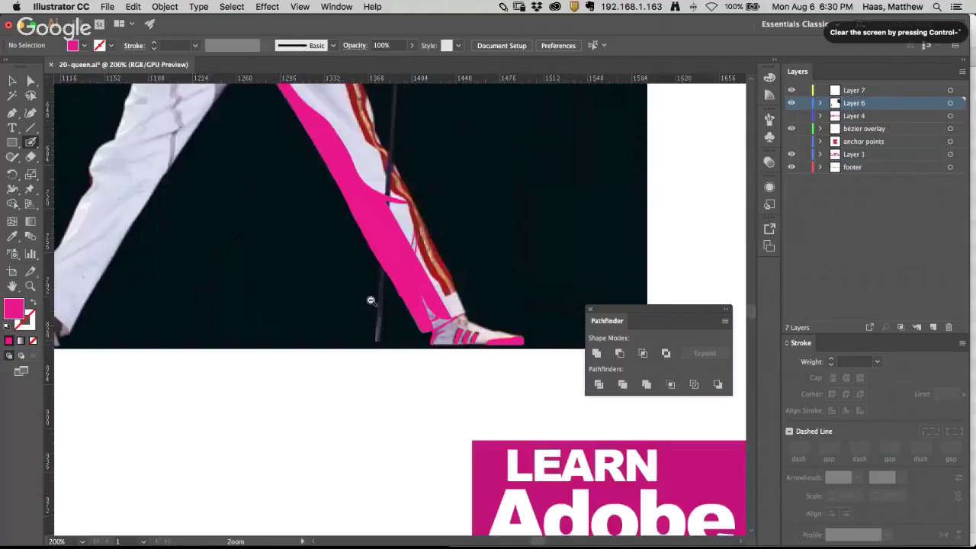
key(space)
drag(407, 336, 373, 246)
key(super+space)
click(348, 229)
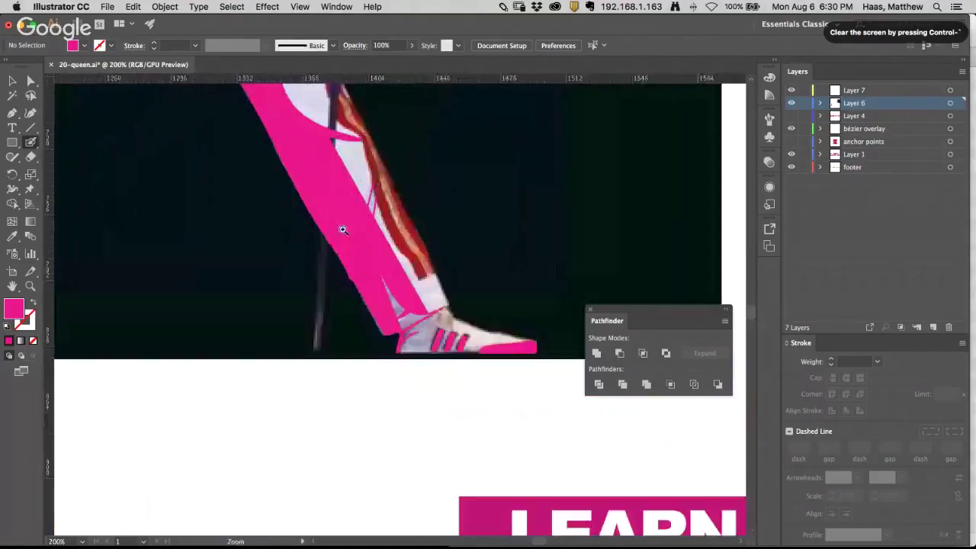
click(362, 266)
click(468, 370)
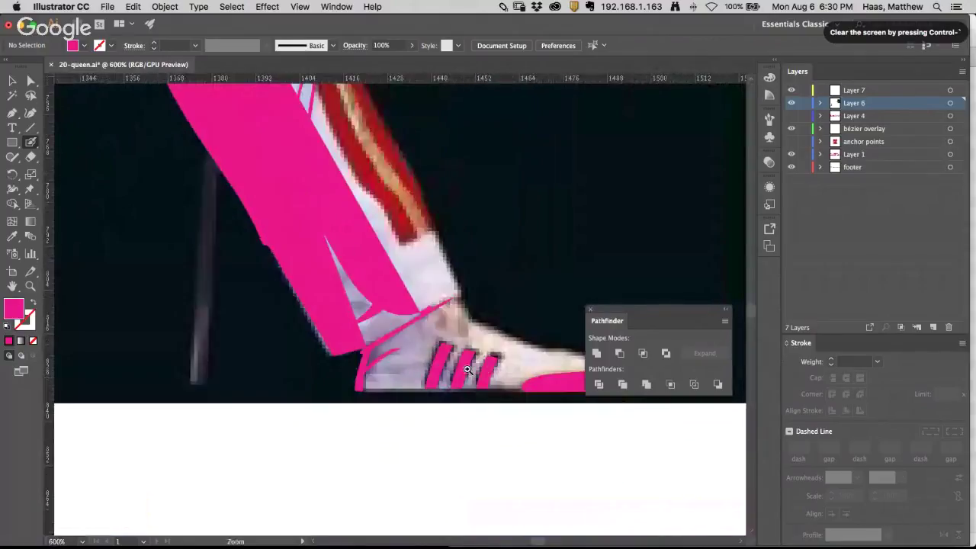
click(382, 323)
click(432, 303)
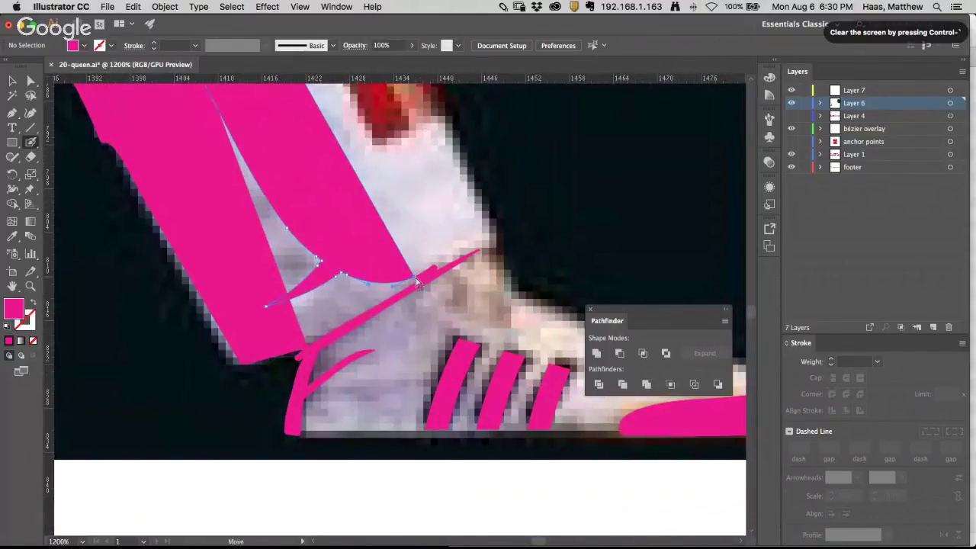
Step: Try again to bridge the wide band's lower corner and the ankle hem line with a short Blob Brush stroke
super+click(405, 269)
click(405, 270)
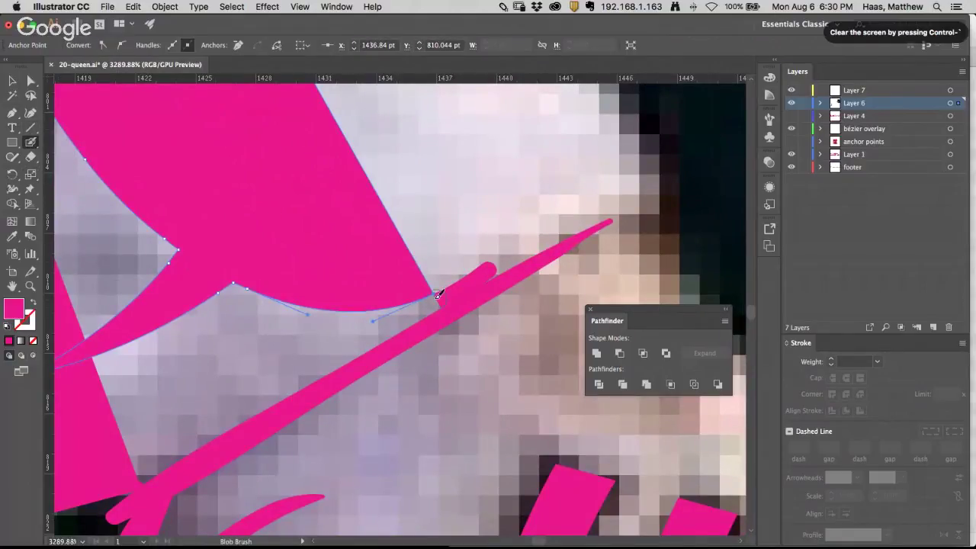
mouse_move(438, 293)
mouse_down()
mouse_move(427, 283)
mouse_move(438, 299)
mouse_up()
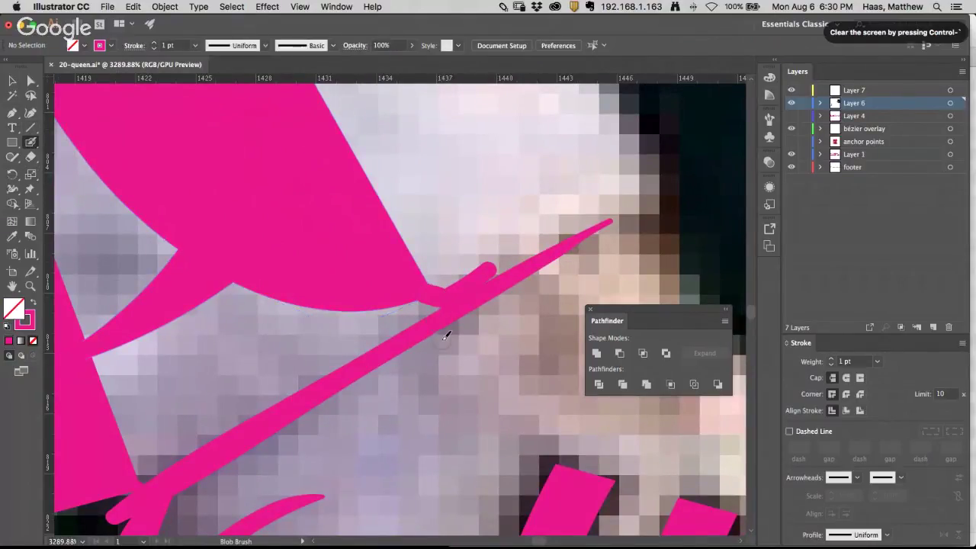
super+click(427, 303)
key(space)
drag(254, 333, 488, 297)
key(super+shift+a)
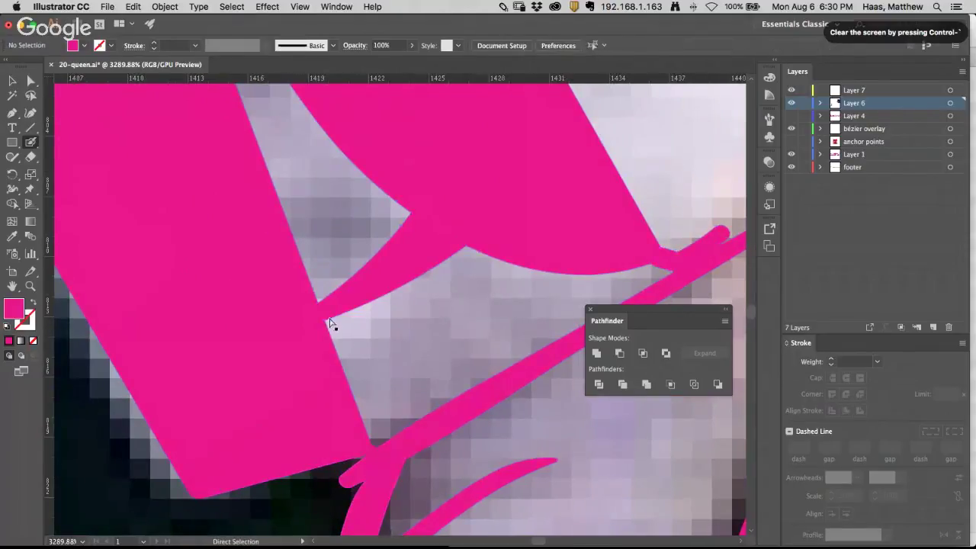
click(329, 323)
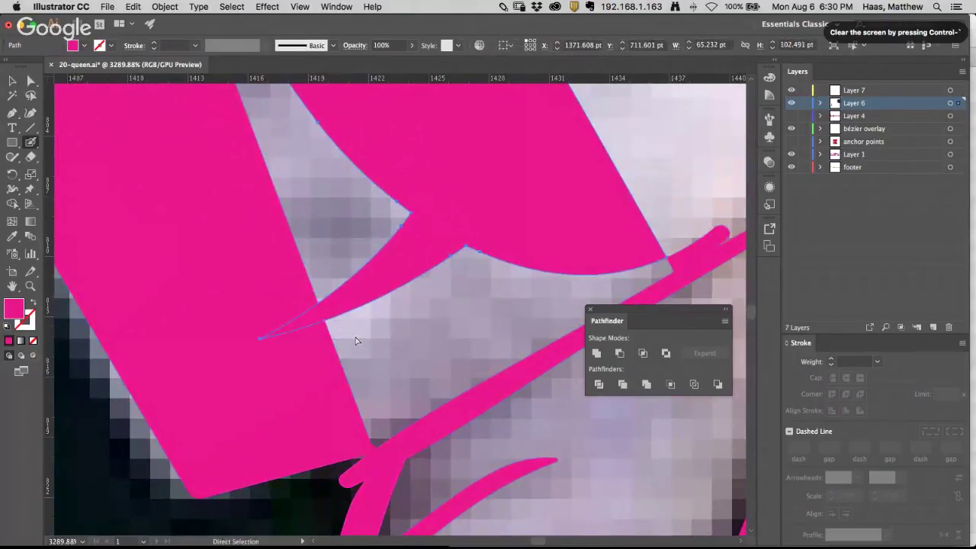
Step: Try to close the open corner between the wide band and the hem line with short Blob Brush strokes, and undo the result
click(348, 343)
click(366, 420)
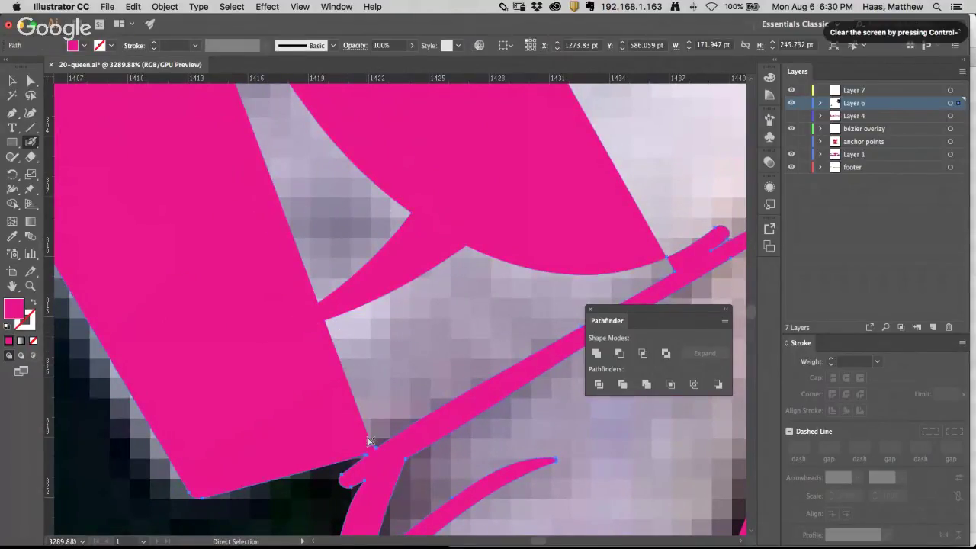
click(373, 443)
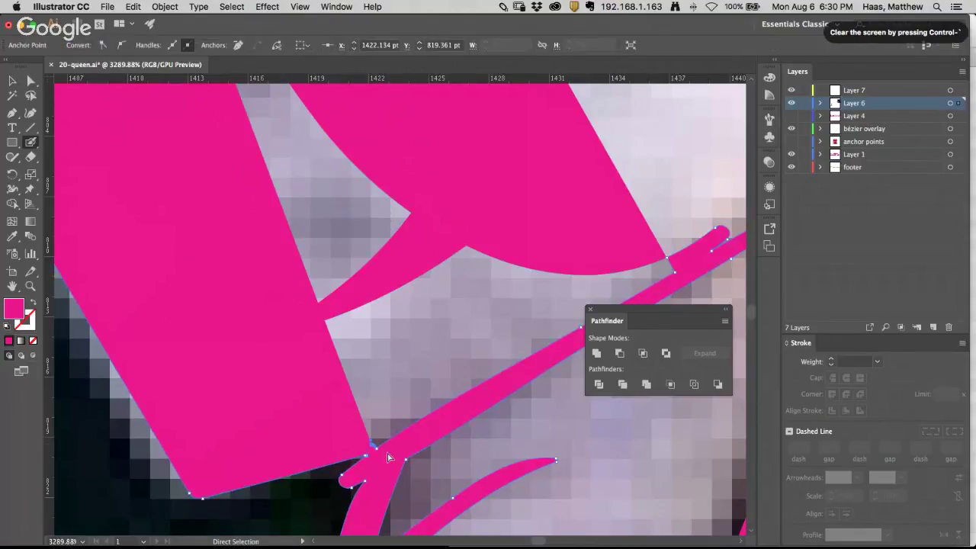
key(shift+b)
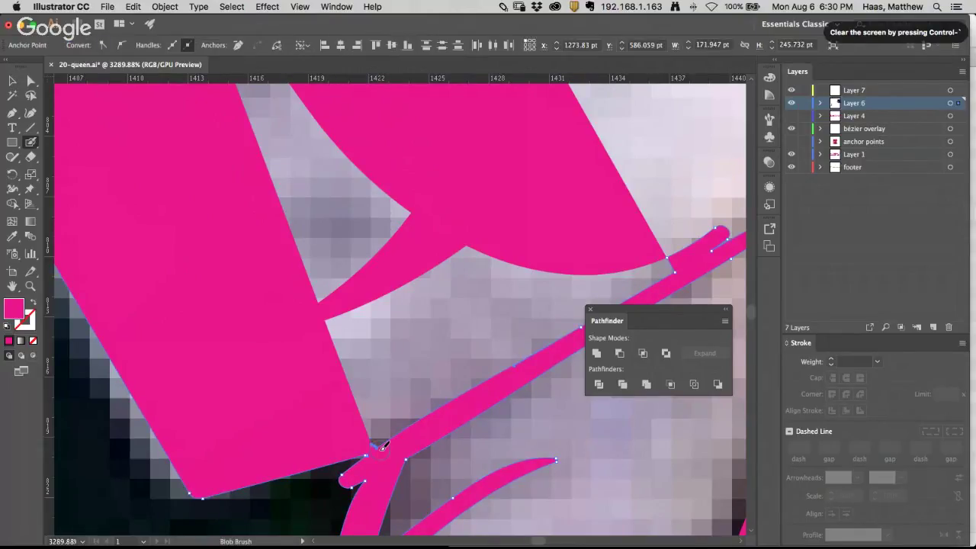
drag(383, 444, 375, 447)
key(space)
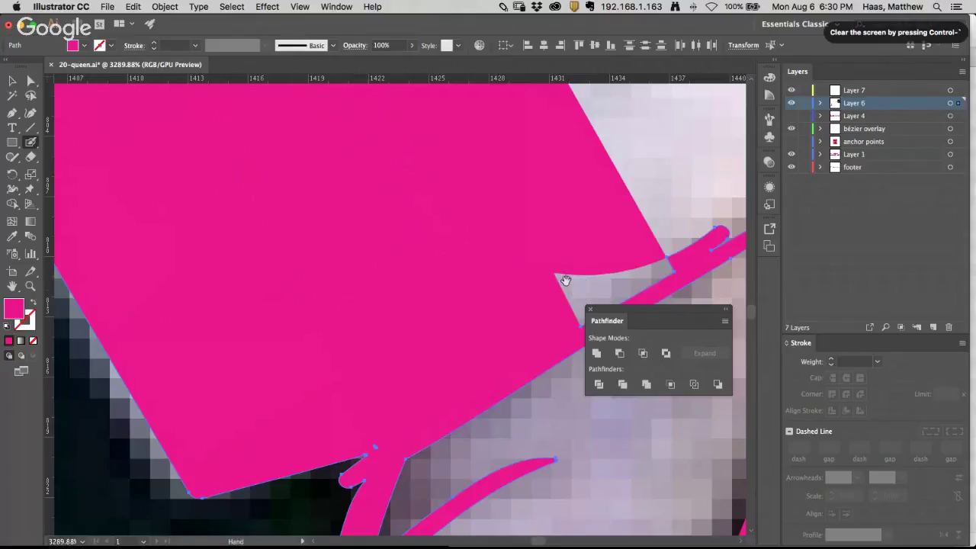
drag(565, 281, 414, 295)
super+click(521, 284)
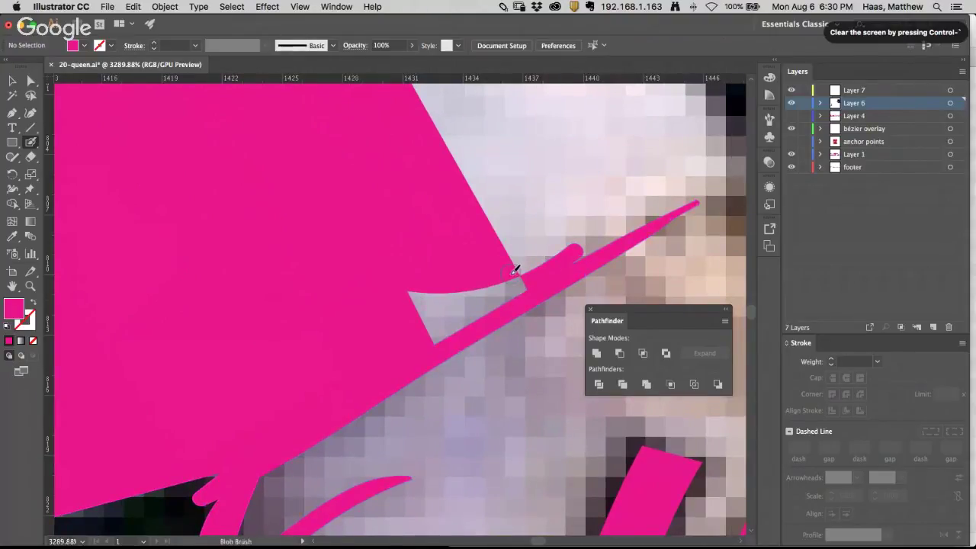
drag(517, 270, 534, 284)
key(shift+x)
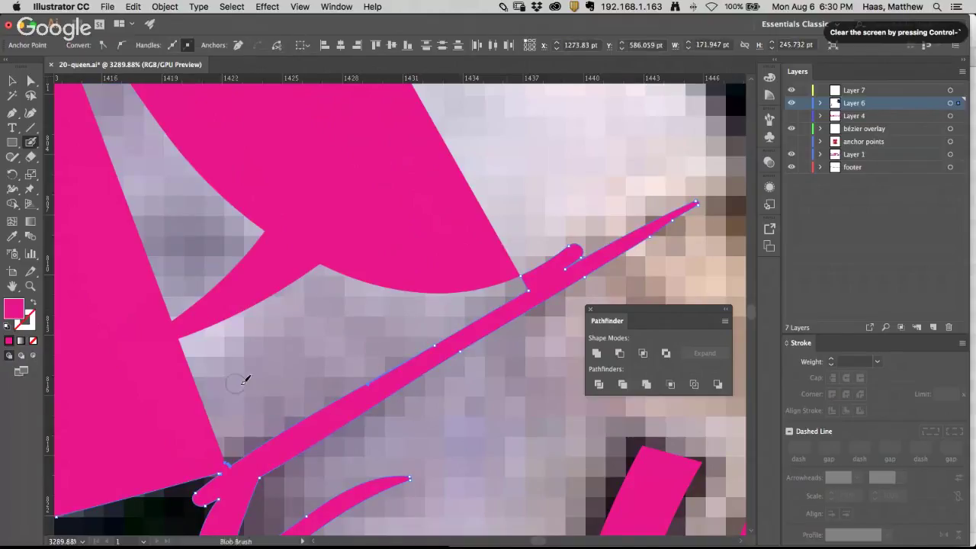
Step: Delete the short edge of the hem line that touches the lower outer corner of the trouser-leg shape
alt+click(333, 351)
scroll(333, 351, up, 5)
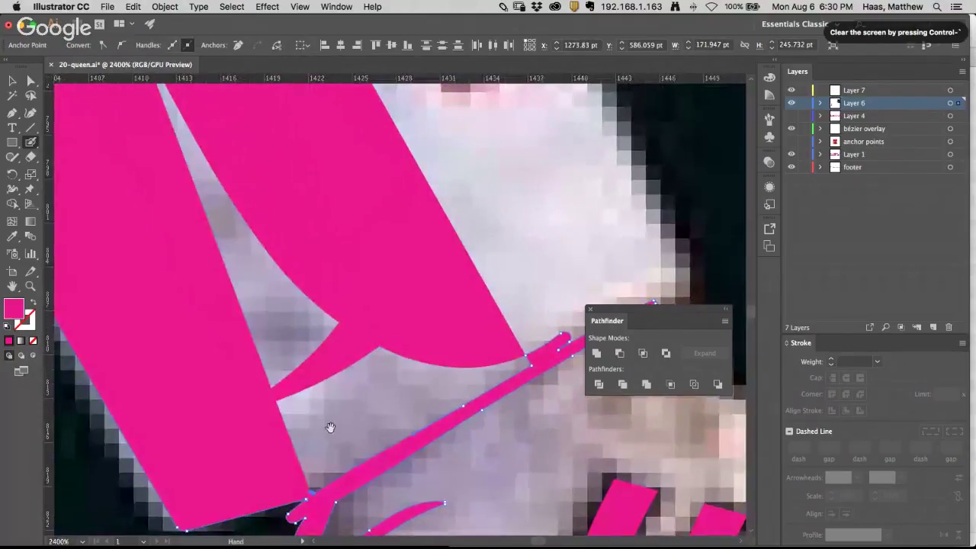
key(shift+b)
key(a)
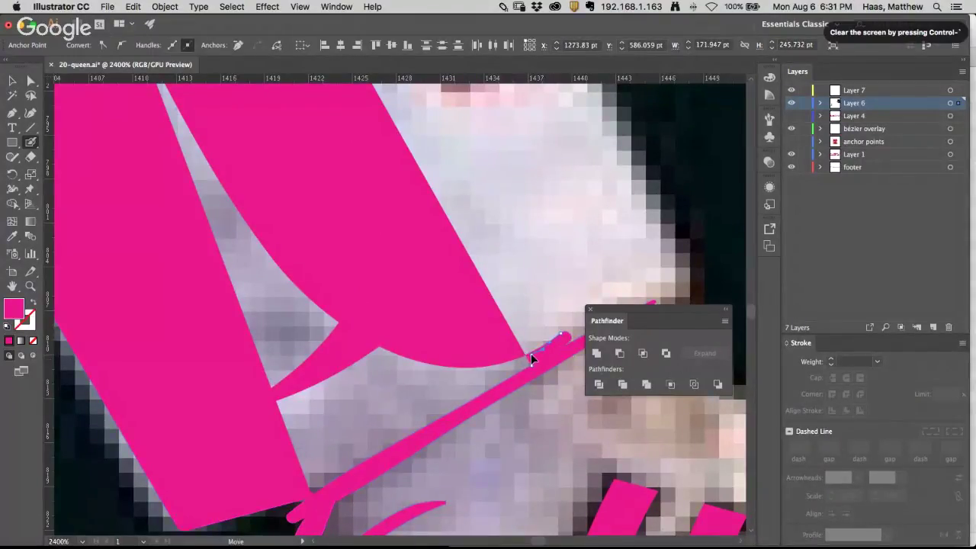
click(529, 357)
key(shift+b)
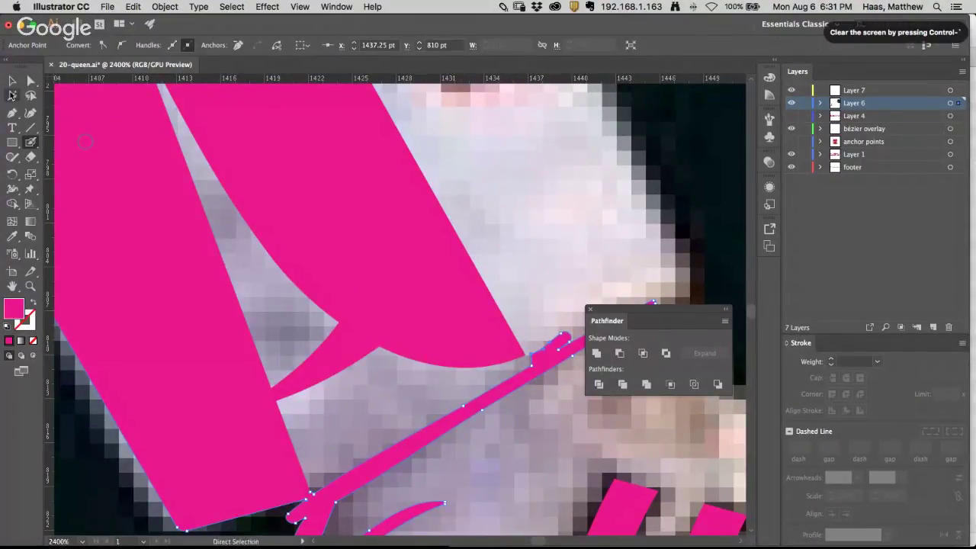
Step: Remove the hem line's inner-edge points and join its open end points near the wide band and the outer corner
key(space)
drag(331, 221, 156, 204)
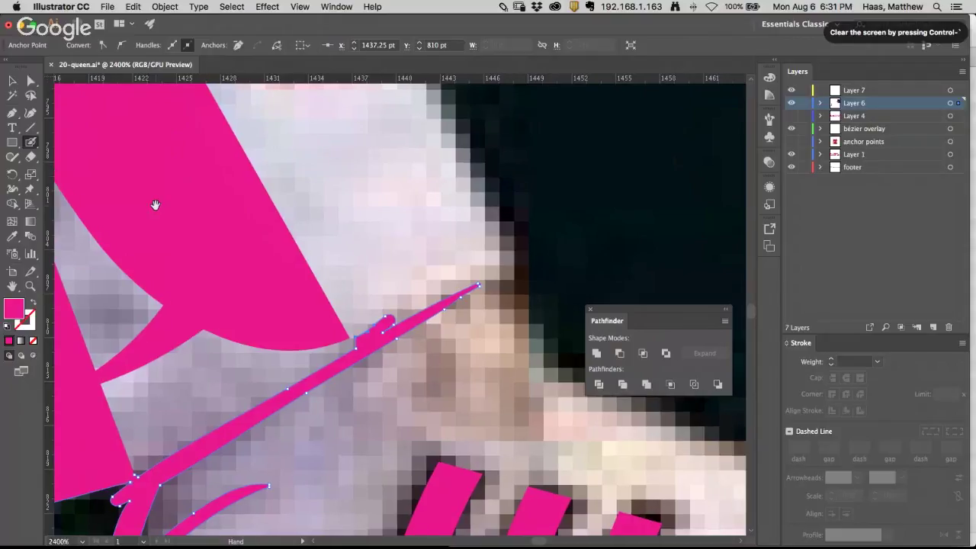
key(super)
super+click(356, 349)
shift+super+click(138, 477)
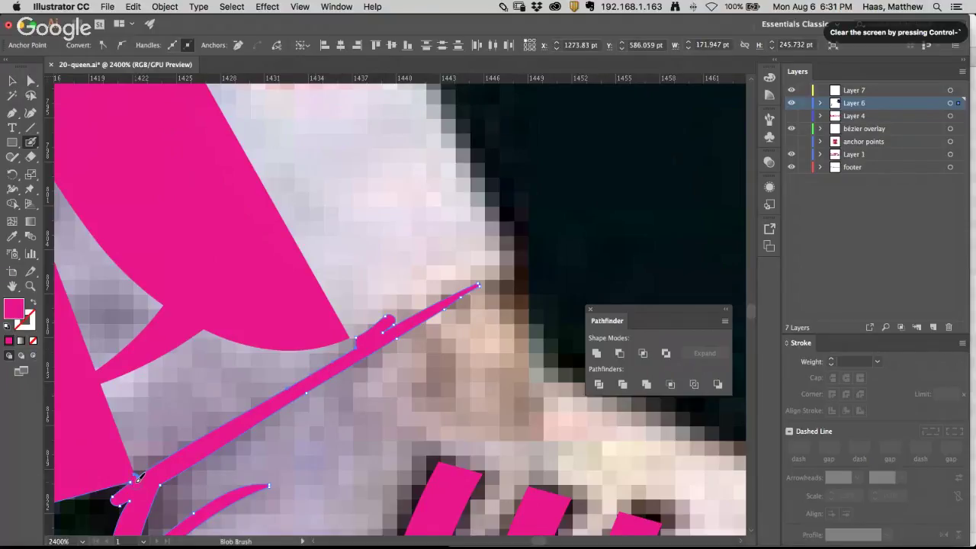
key(super+j)
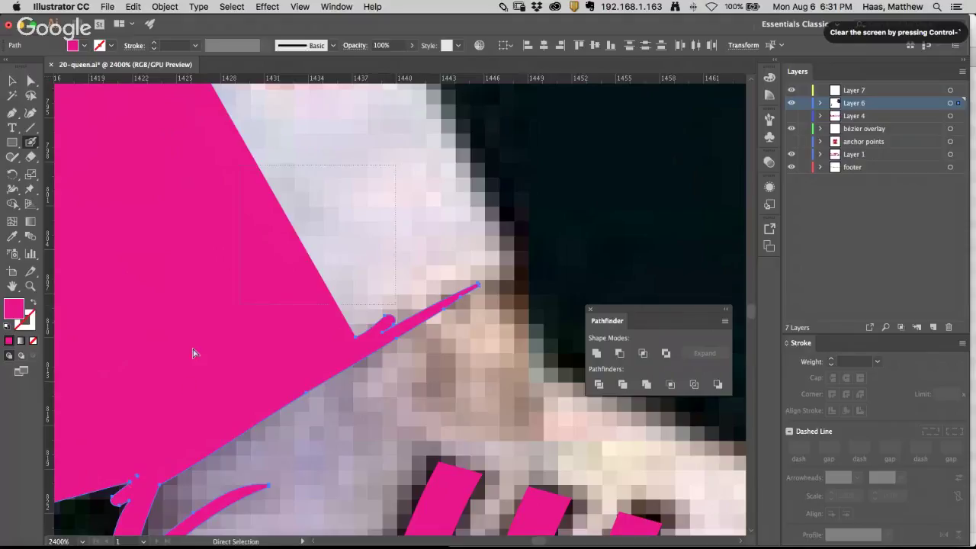
Step: Cut the lower edge of the hem shape with the Scissors tool just below the leg shape's outer corner
scroll(193, 352, left, 1)
key(super+z)
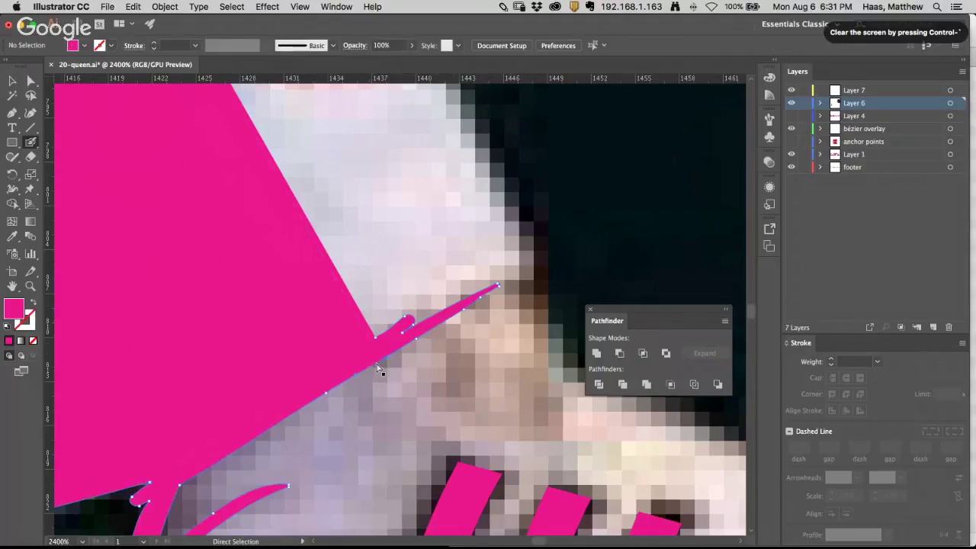
super+click(377, 369)
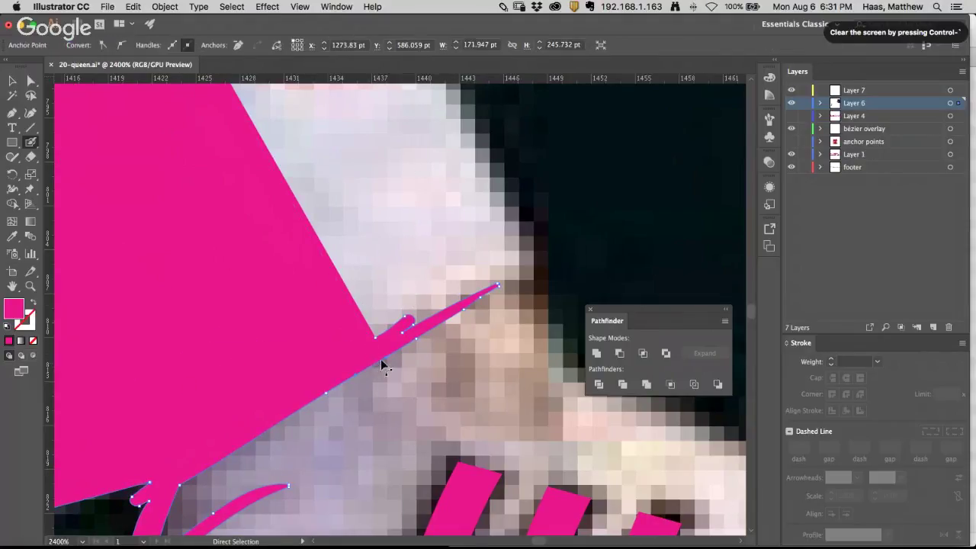
click(31, 142)
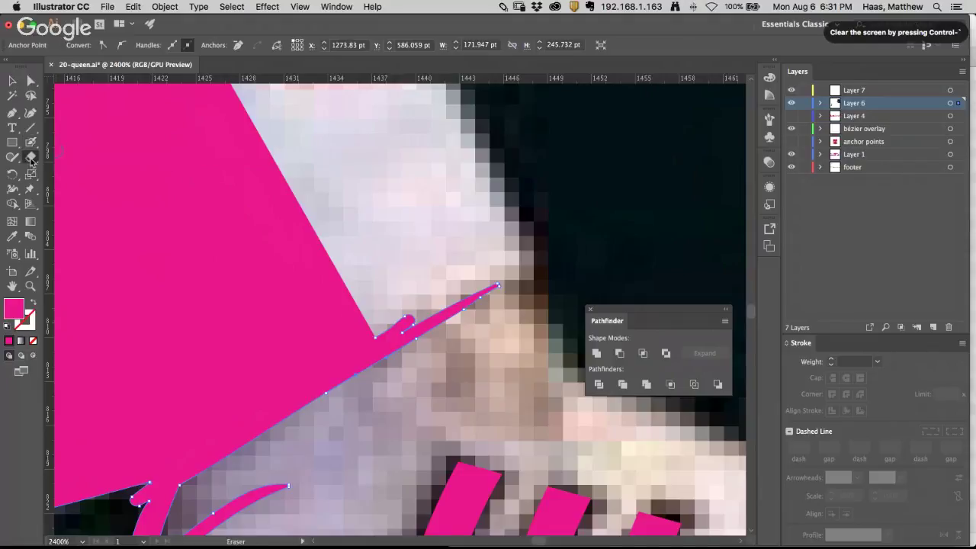
click(30, 156)
click(85, 170)
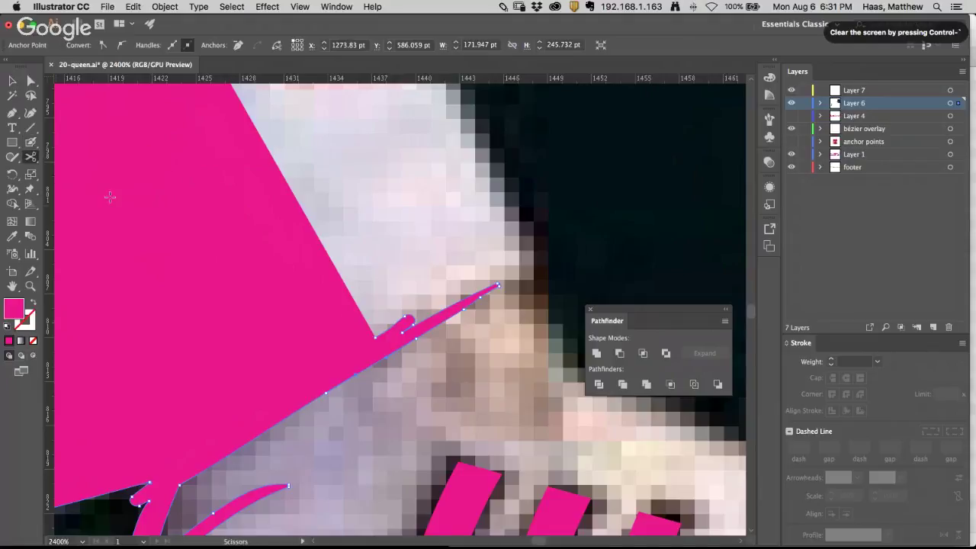
click(388, 357)
click(600, 303)
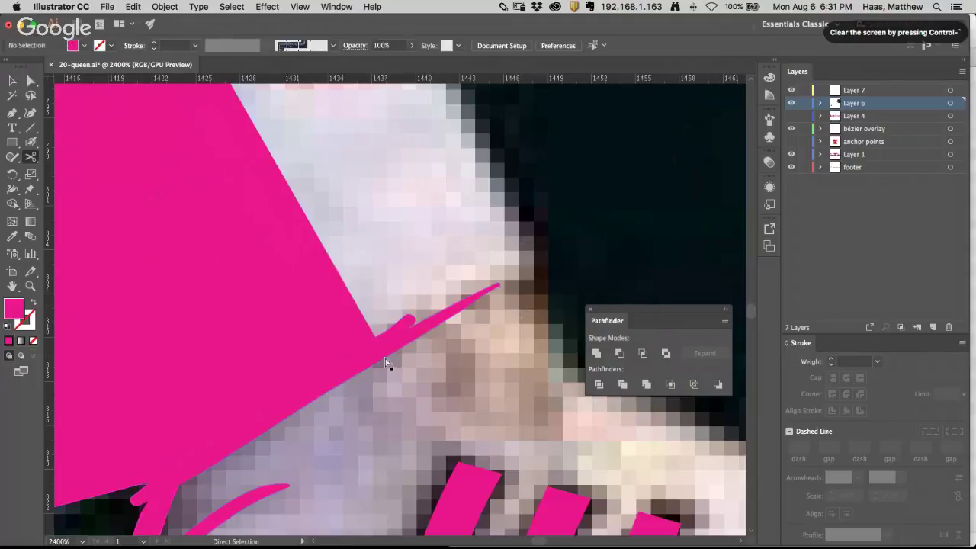
click(383, 359)
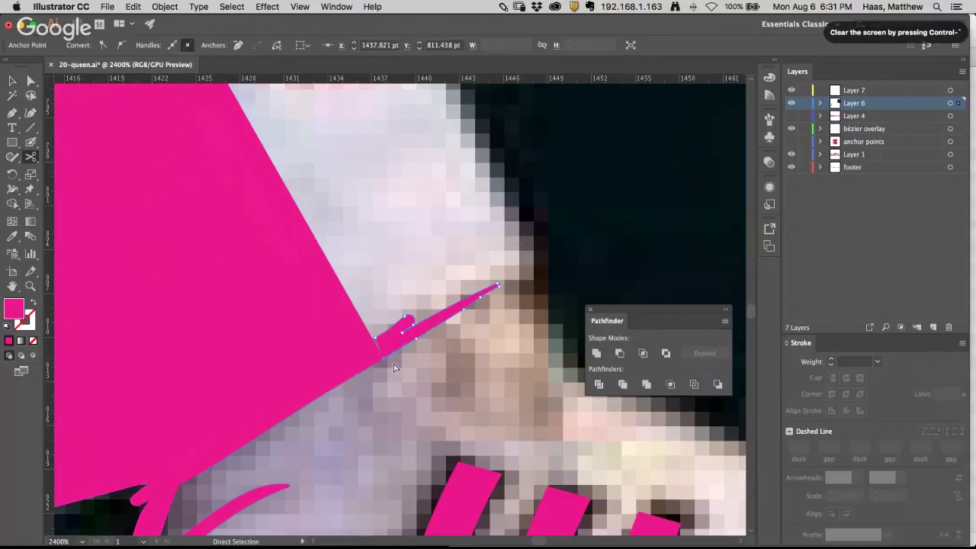
Step: Cut the leg shape's path at its lower outer corner and pull the loose end point away from the hem
super+click(395, 368)
super+click(378, 359)
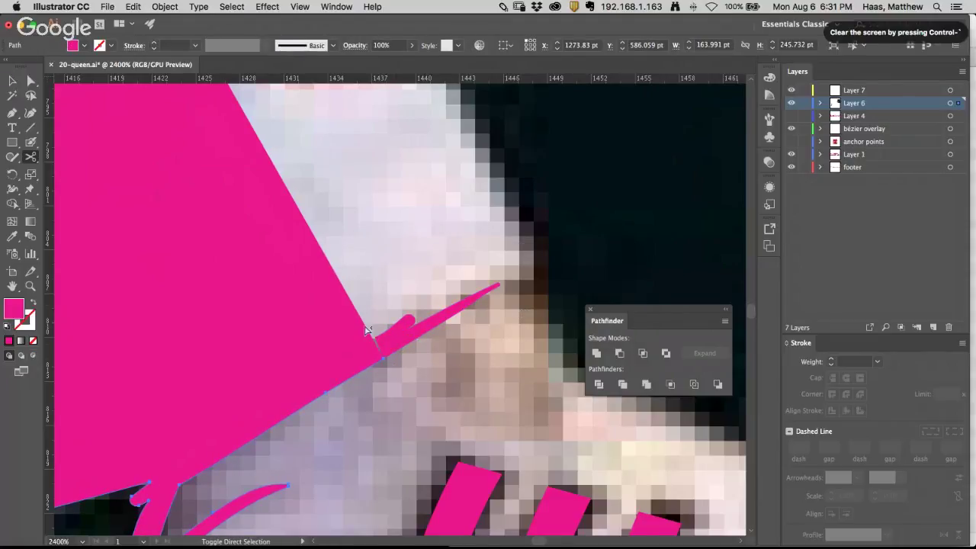
click(366, 331)
click(370, 342)
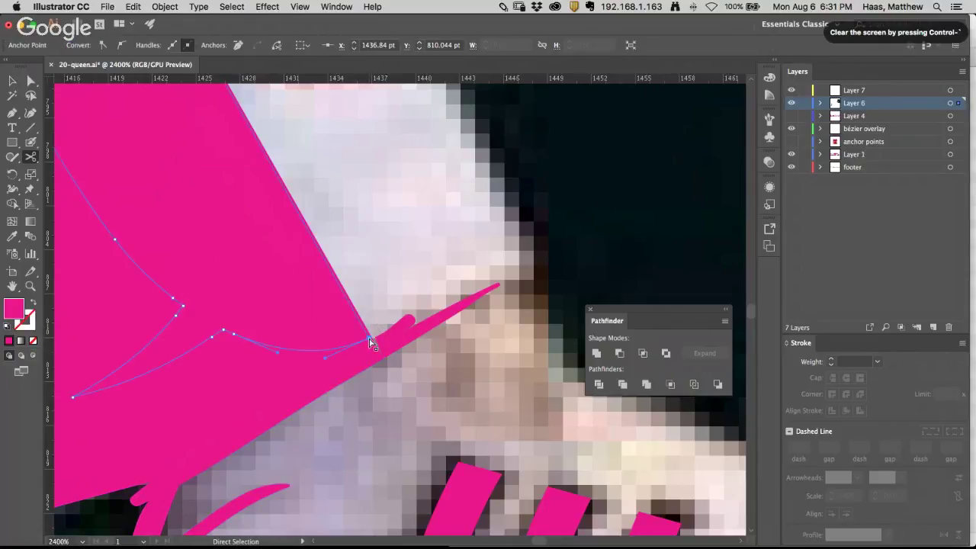
key(c)
drag(370, 337, 385, 309)
Step: Join the leg shape's end point at the outer corner to the cut end point of the hem shape
key(super+shift+a)
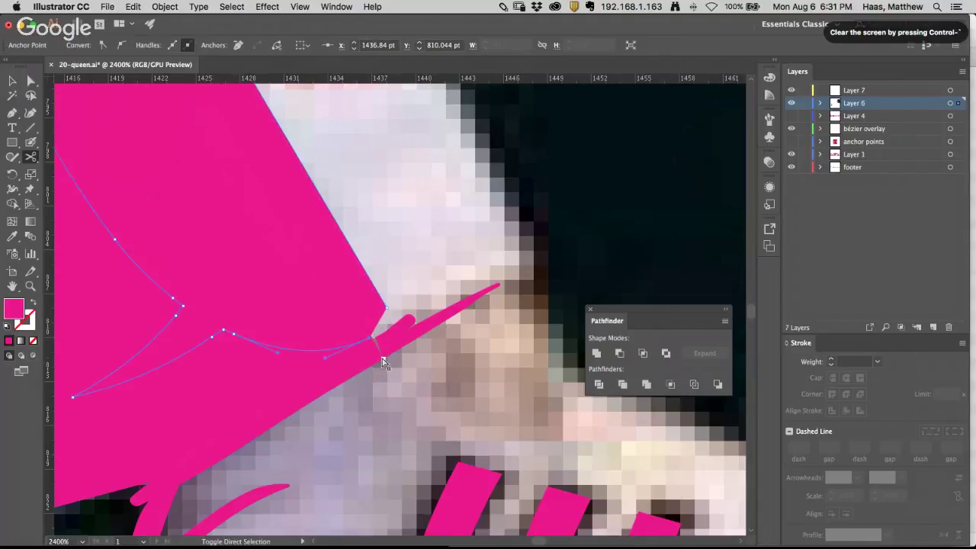
shift+super+click(382, 359)
key(super+j)
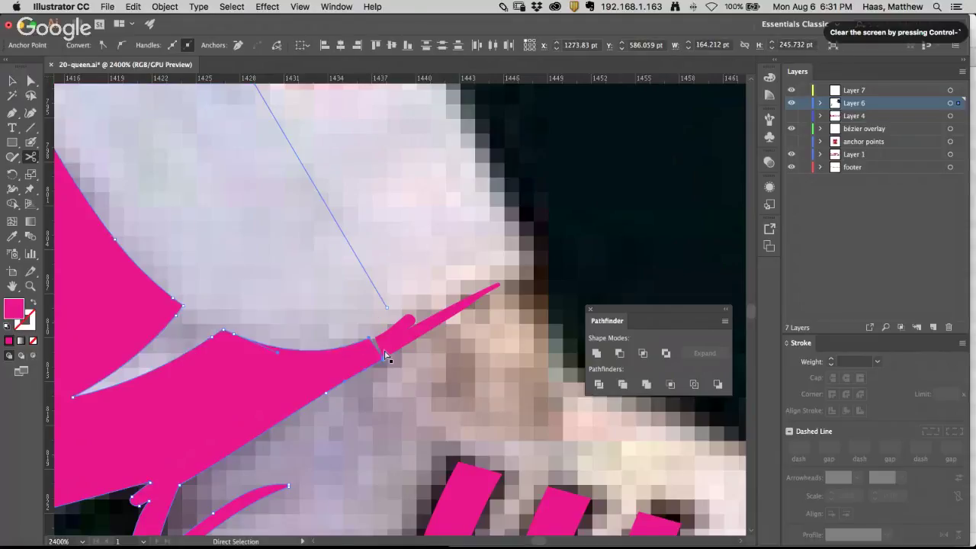
Step: Move the loose lower end point of the stray straight line up beside the lower edge of the knee fold
super+click(388, 288)
alt+super+click(385, 304)
alt+super+click(385, 304)
alt+super+click(386, 304)
alt+super+click(386, 304)
alt+super+click(386, 304)
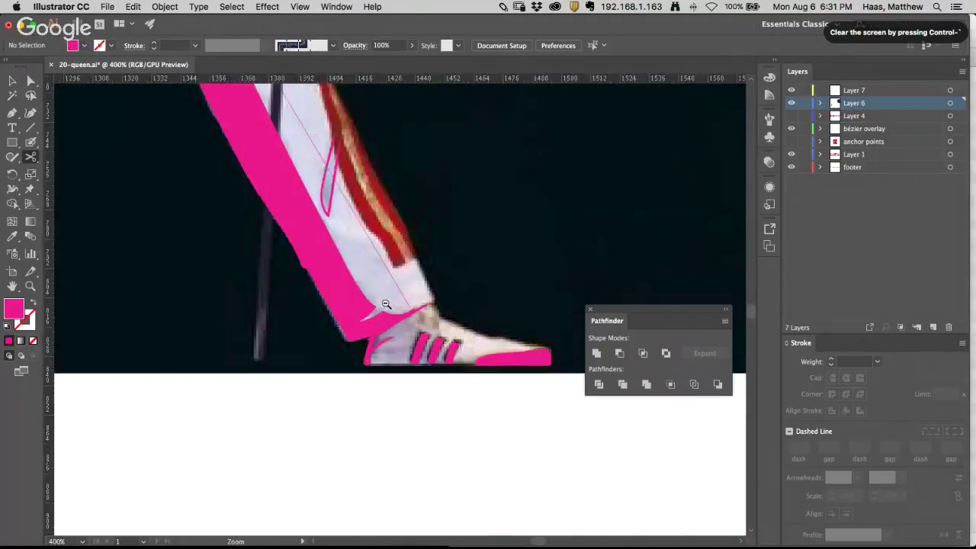
drag(386, 304, 349, 286)
drag(348, 271, 345, 371)
alt+super+click(386, 383)
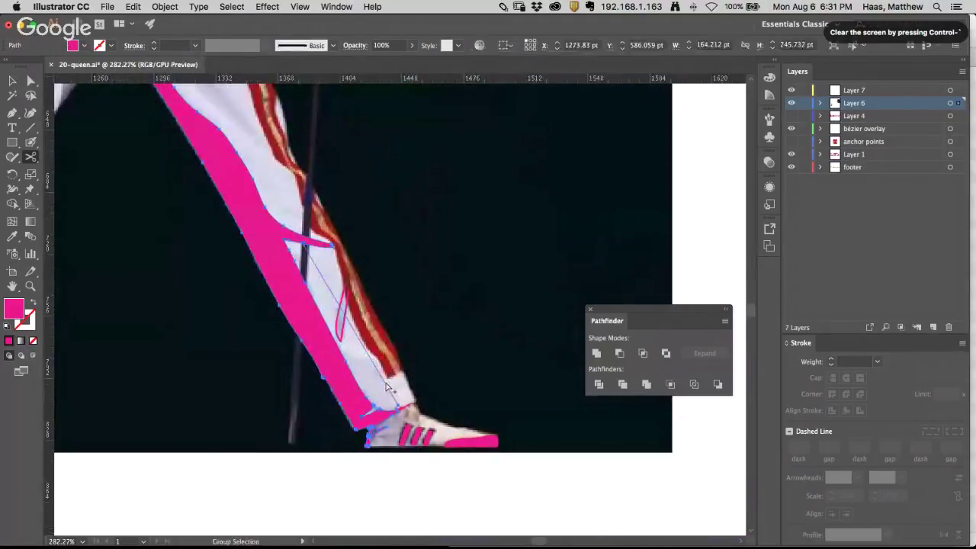
key(super+shift+a)
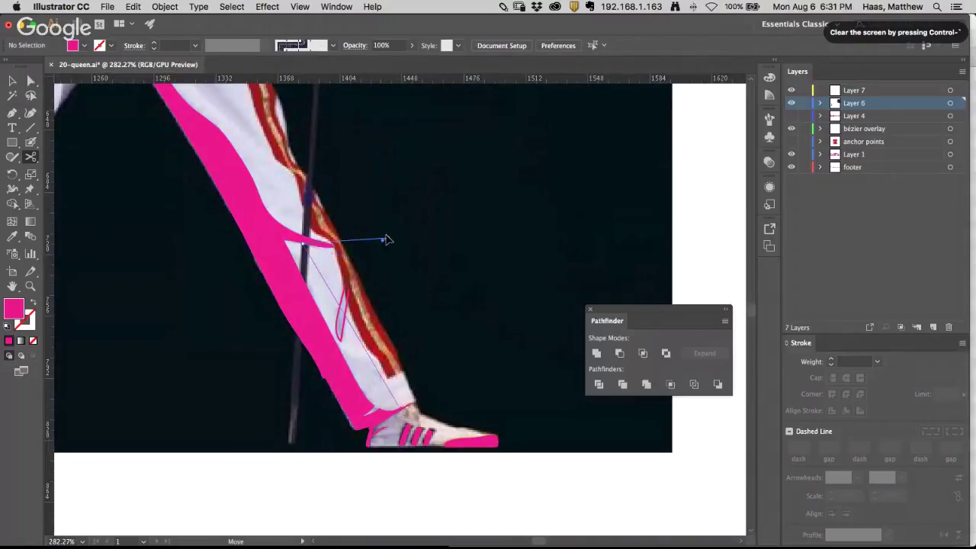
click(311, 272)
scroll(311, 273, up, 10)
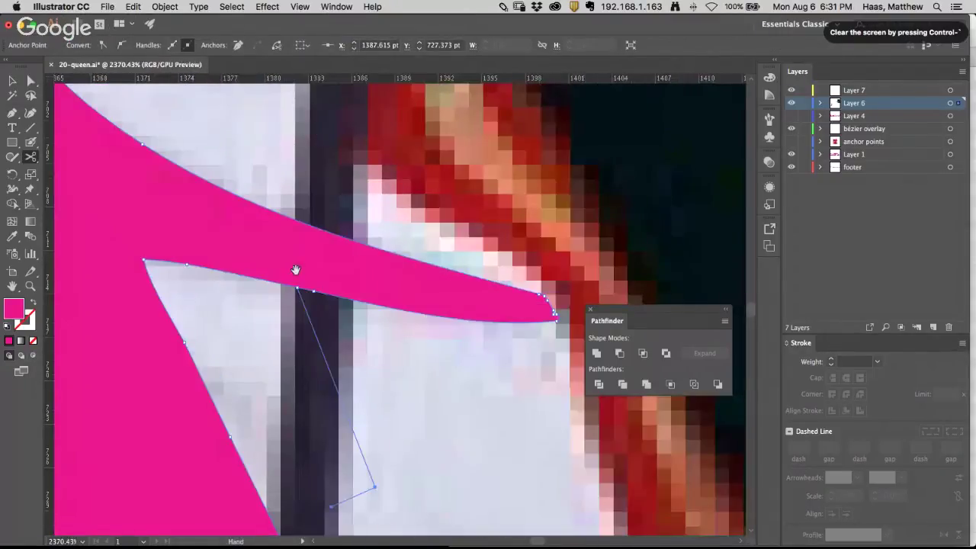
super+click(377, 499)
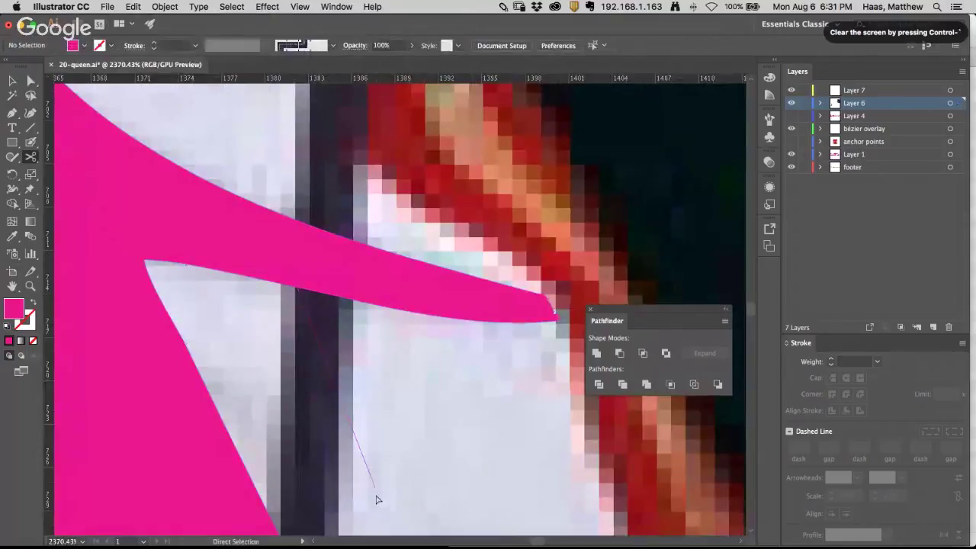
drag(374, 487, 274, 308)
click(275, 309)
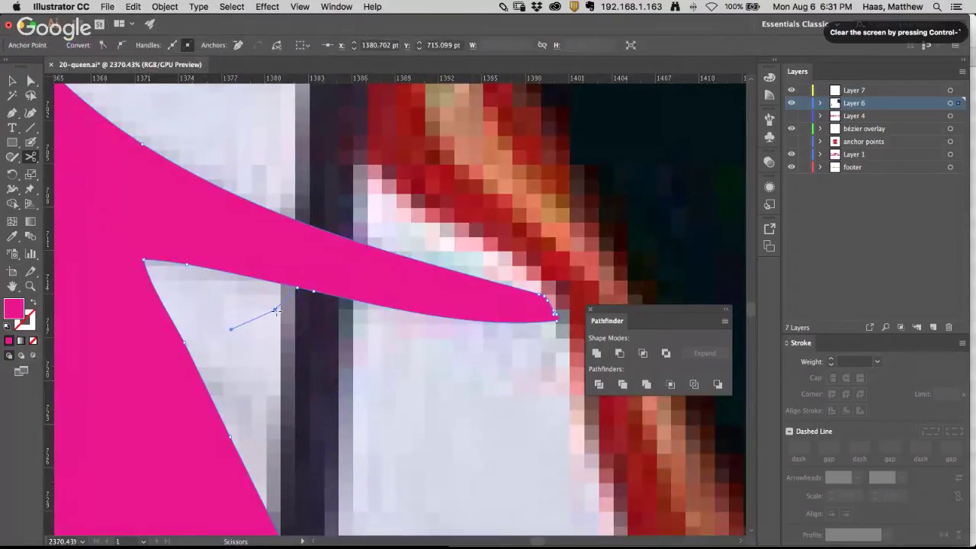
Step: Remove the stray line's end point below the knee fold with the Delete Anchor Point tool
click(11, 114)
drag(11, 114, 96, 143)
click(275, 310)
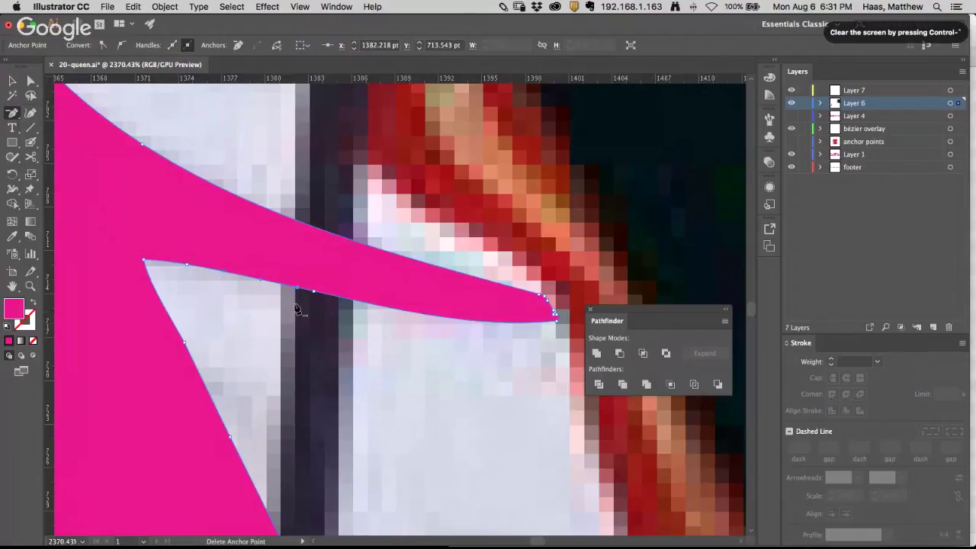
click(300, 291)
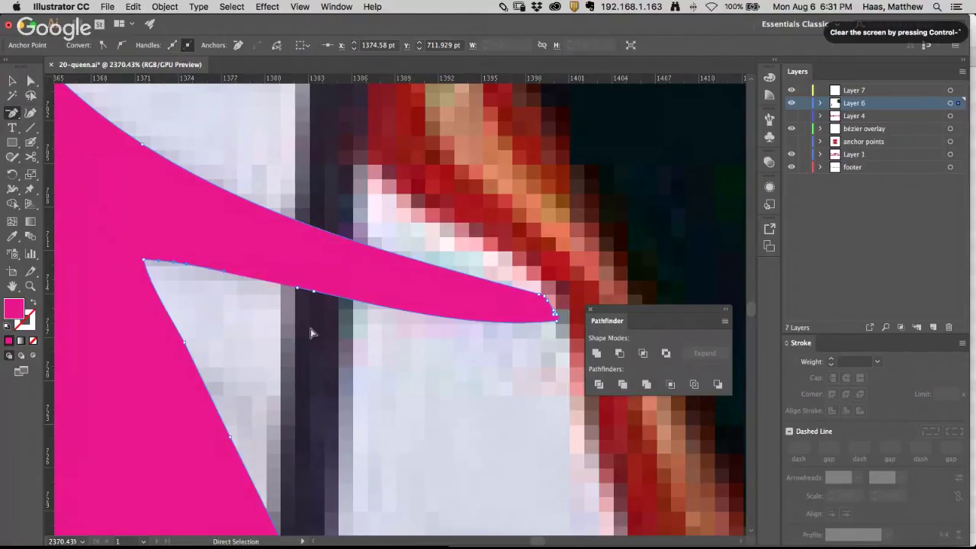
super+click(279, 283)
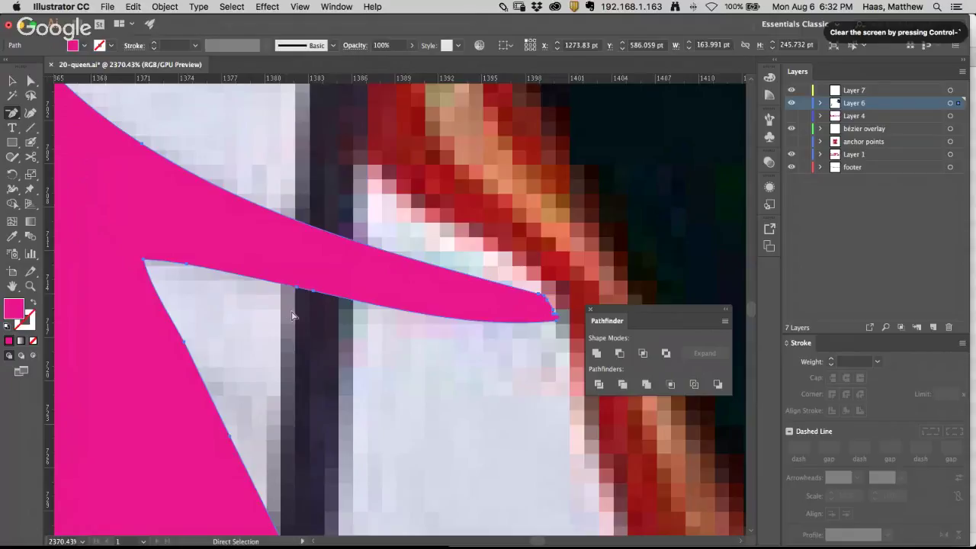
Step: Examine the joined pink shadow shape along the trouser leg, from the shoe and hem up to the crotch
super+click(303, 321)
alt+super+click(354, 362)
alt+super+click(353, 362)
alt+super+click(353, 362)
alt+super+click(353, 361)
alt+super+click(353, 362)
alt+super+click(353, 362)
drag(458, 383, 287, 340)
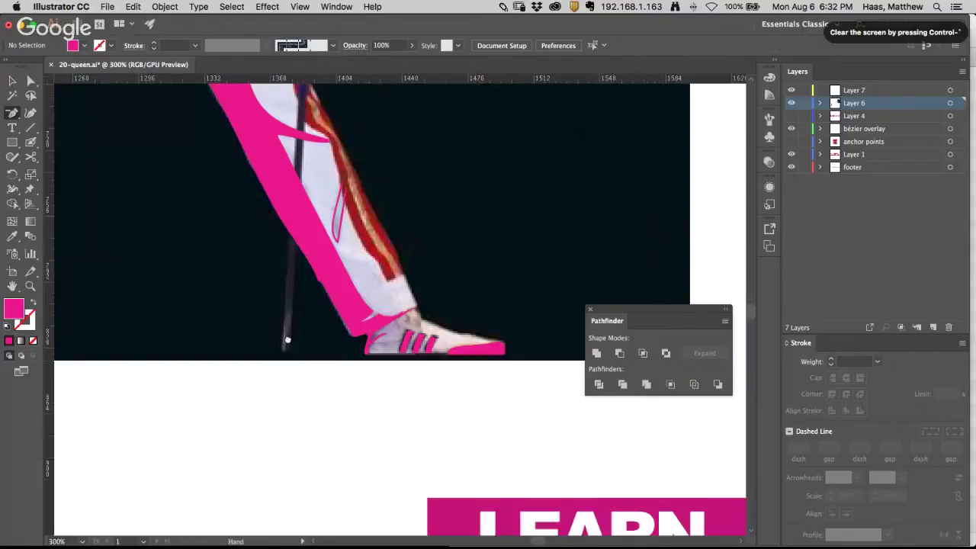
drag(293, 251, 323, 436)
drag(233, 302, 286, 391)
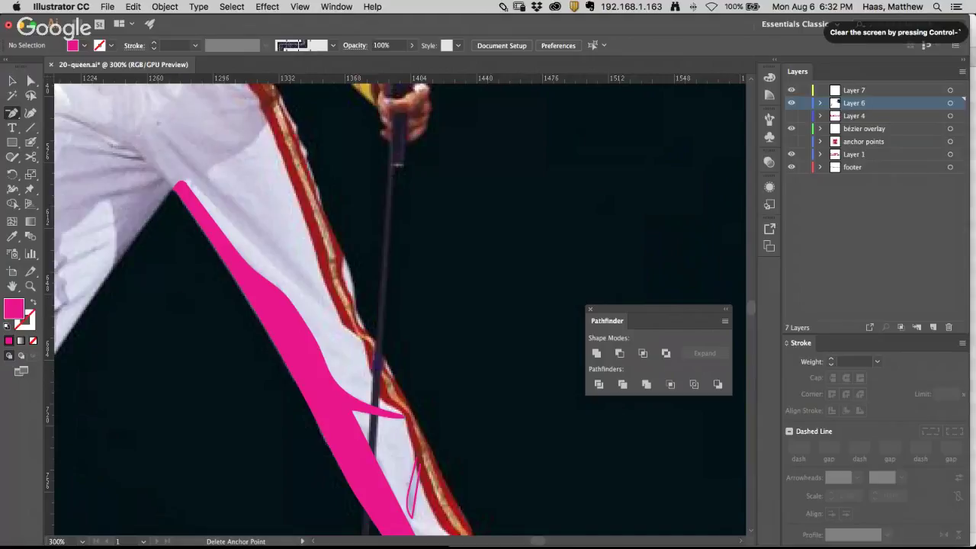
key(super+Tab)
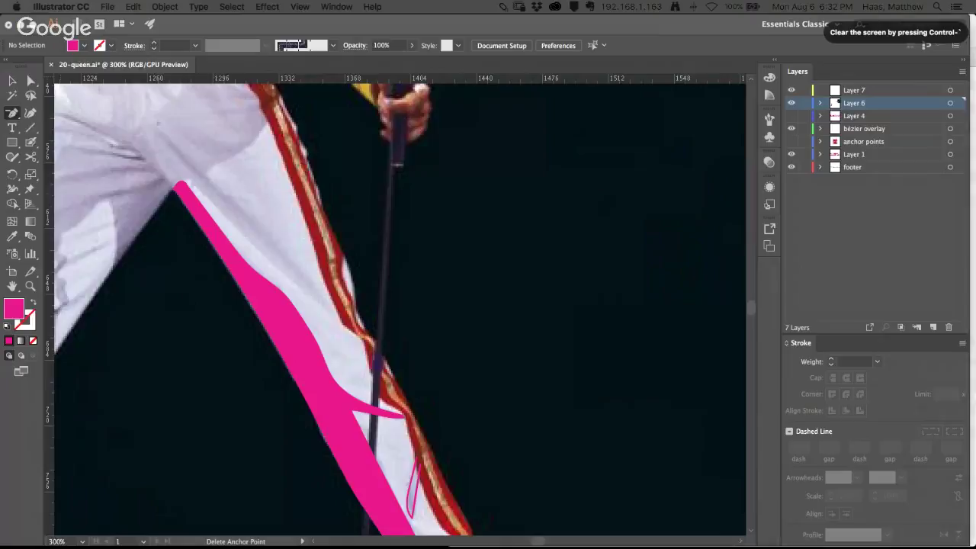
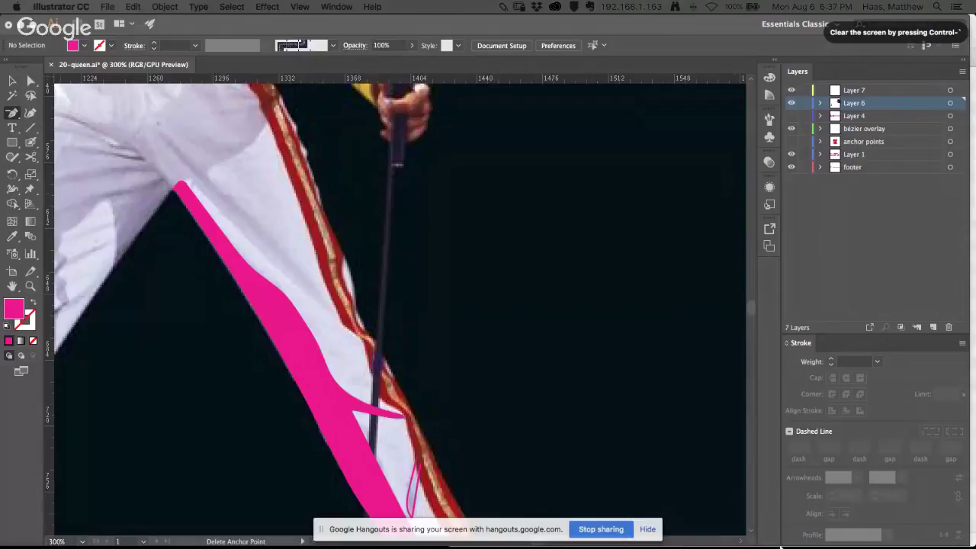
Step: Paint a long denim-seam brush stroke down the red side stripe from the hip with the Paintbrush tool
click(649, 530)
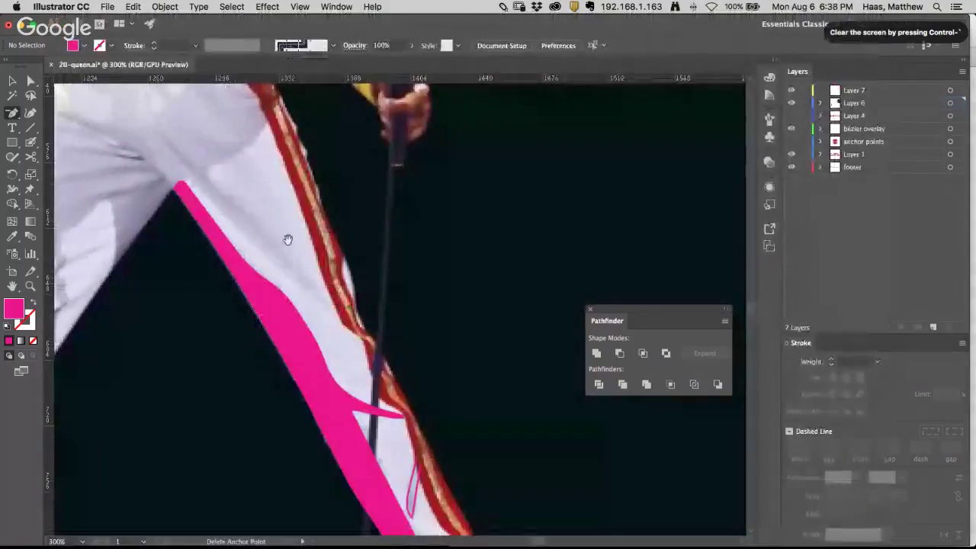
drag(287, 239, 331, 421)
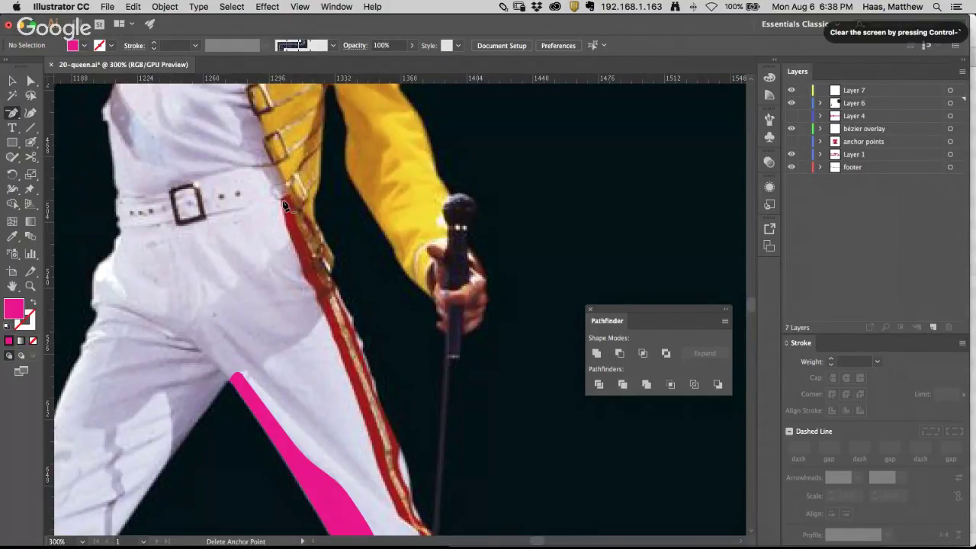
click(287, 206)
click(597, 302)
key(a)
drag(30, 143, 77, 140)
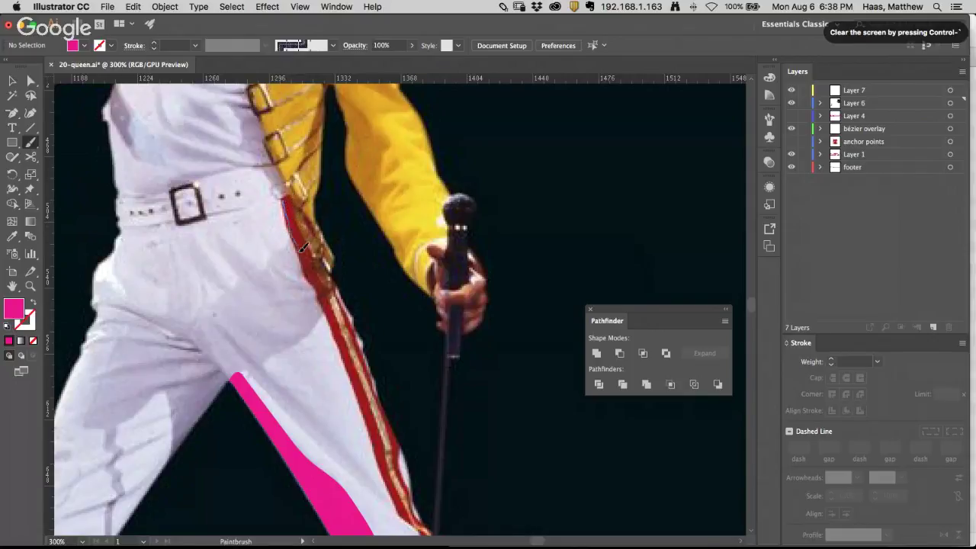
drag(305, 258, 345, 358)
drag(362, 395, 369, 430)
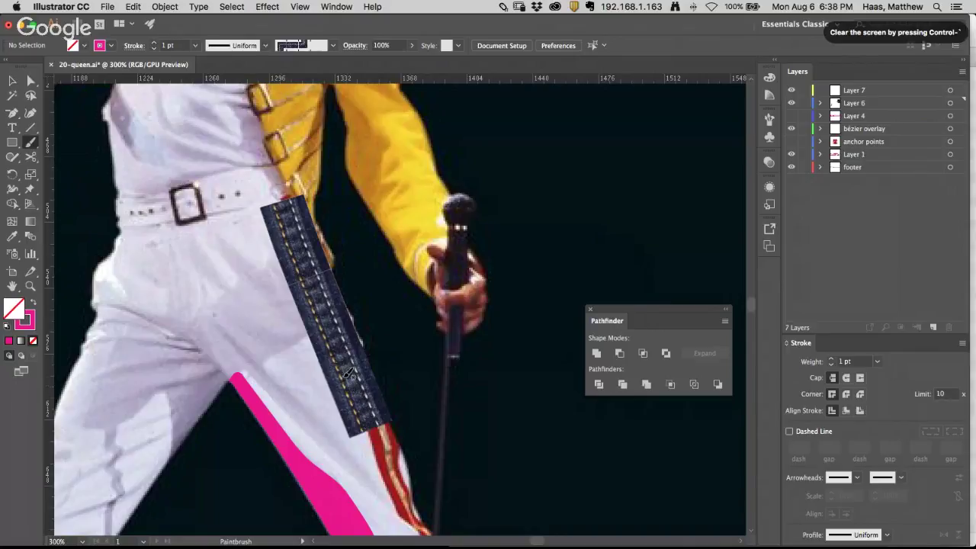
Step: Shift the denim stroke inward onto the hip and pull its middle anchor point toward the crotch to bend it
key(a)
click(31, 80)
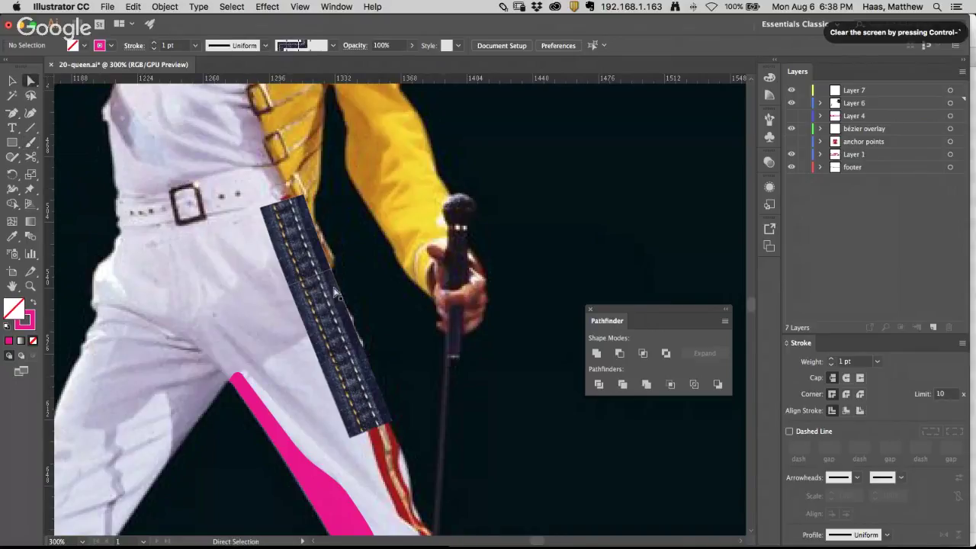
click(314, 295)
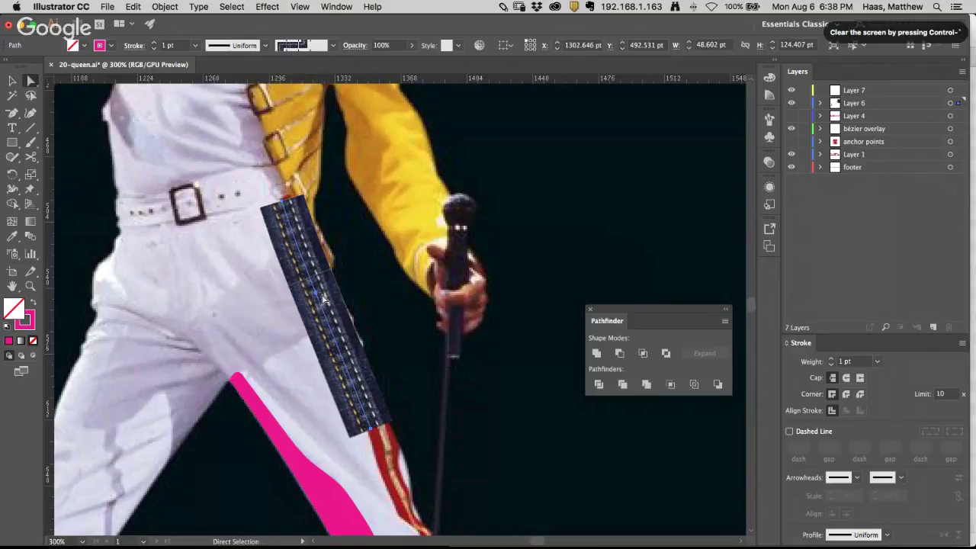
drag(320, 300, 202, 304)
click(294, 297)
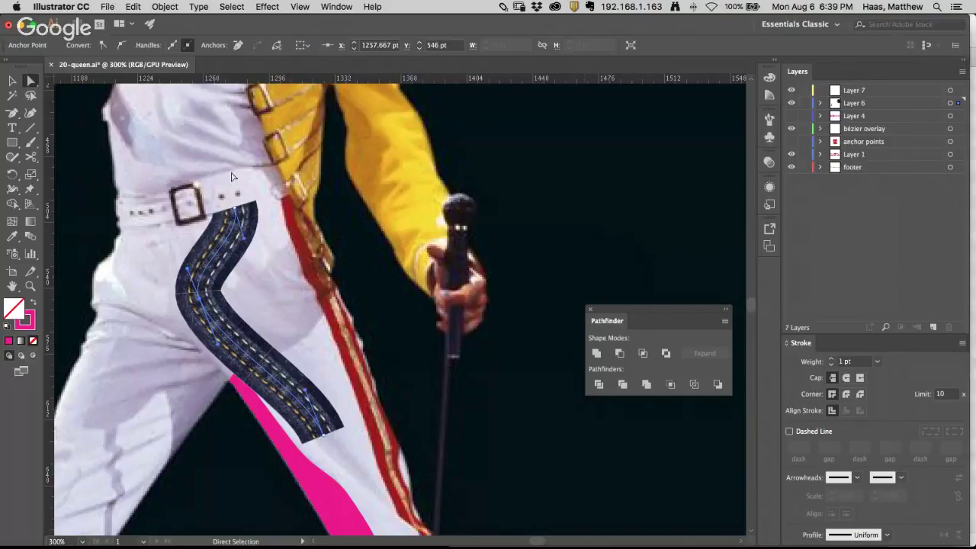
Step: Swap the bent path's fill and stroke, and swap them back to restore the denim stroke
click(30, 324)
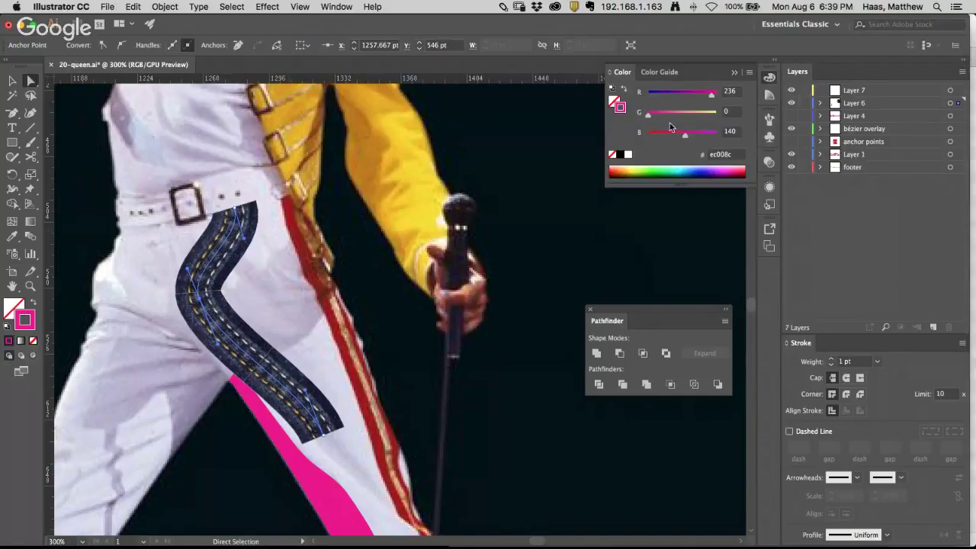
click(623, 90)
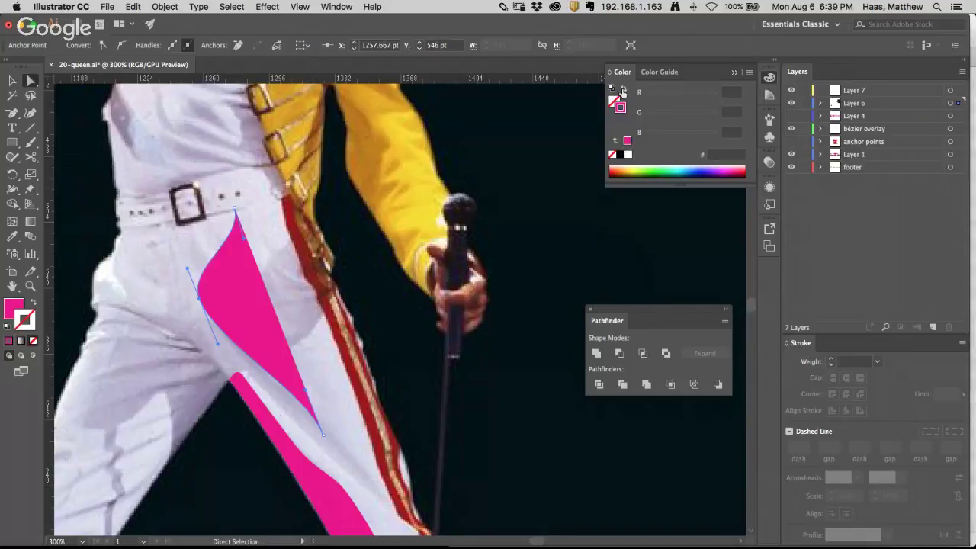
click(623, 90)
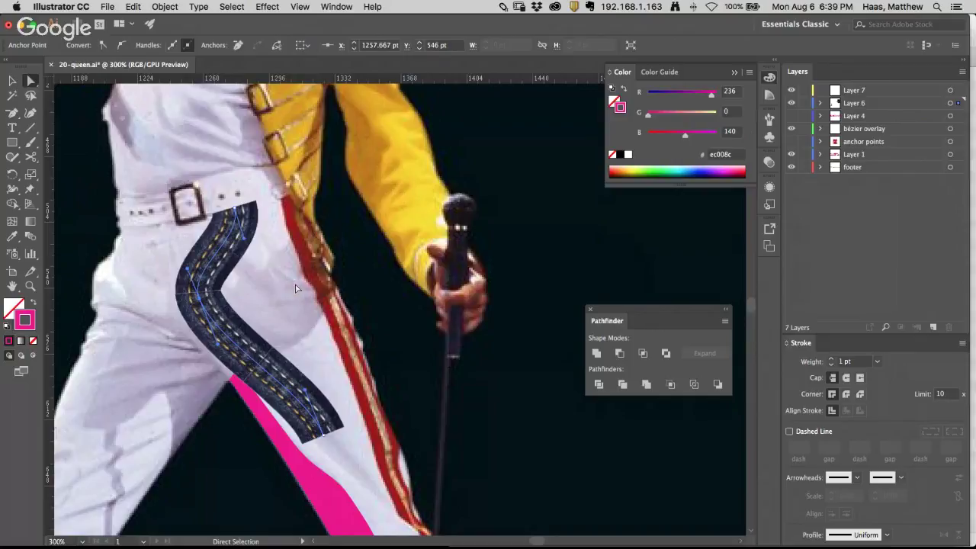
Step: Pull the denim stroke's middle anchor point back toward the side stripe and raise its upper end to the belt
drag(206, 303, 313, 295)
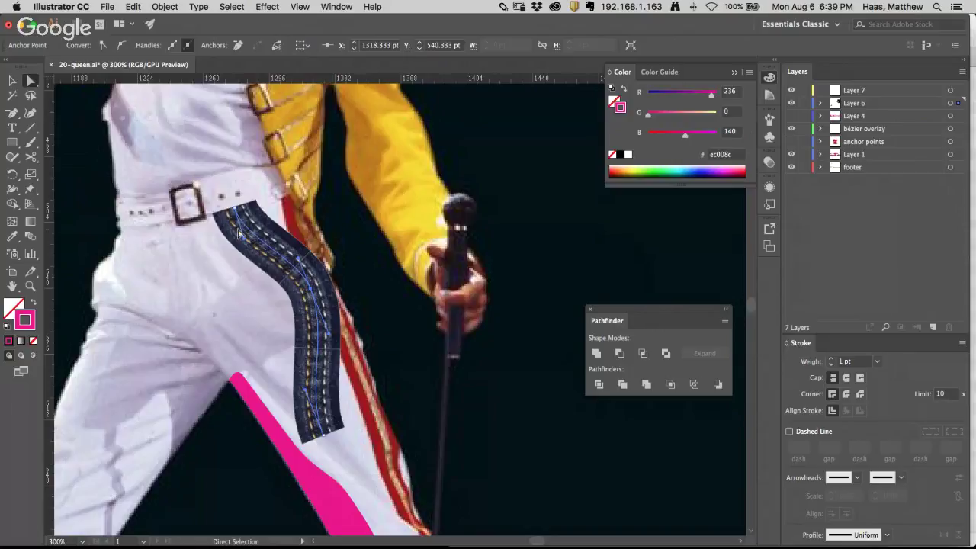
drag(235, 214, 259, 194)
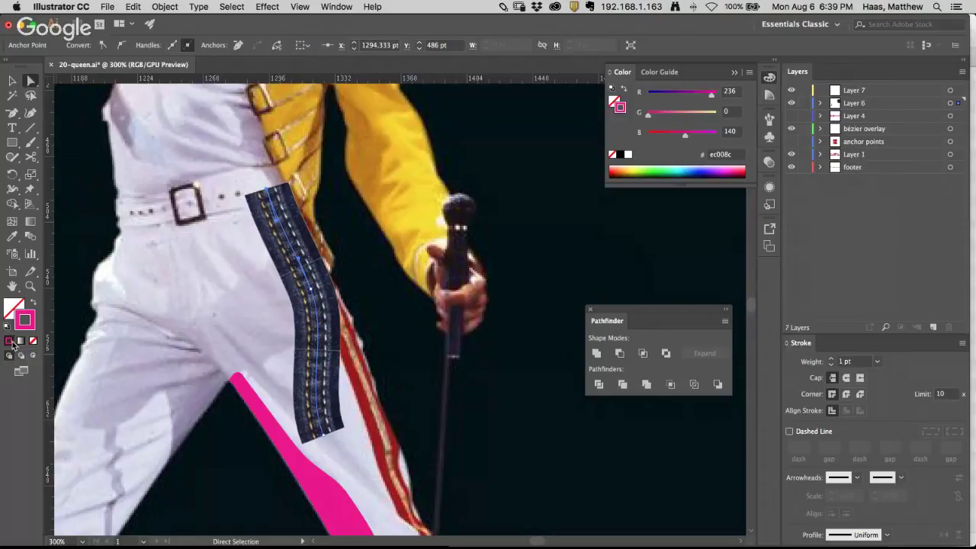
drag(648, 321, 663, 193)
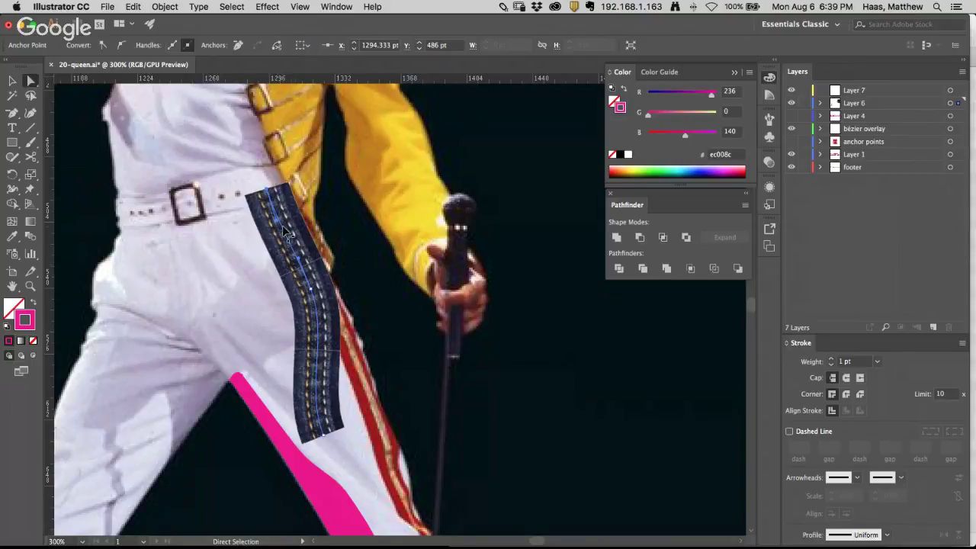
drag(276, 222, 280, 242)
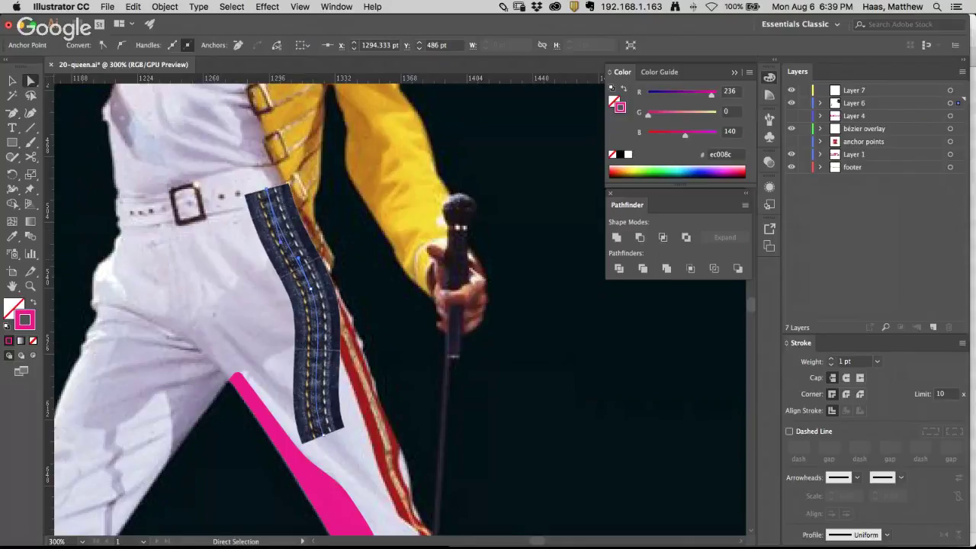
Step: Switch to Chrome to check the YouTube live stream page and return to the Illustrator drawing
key(super+Tab)
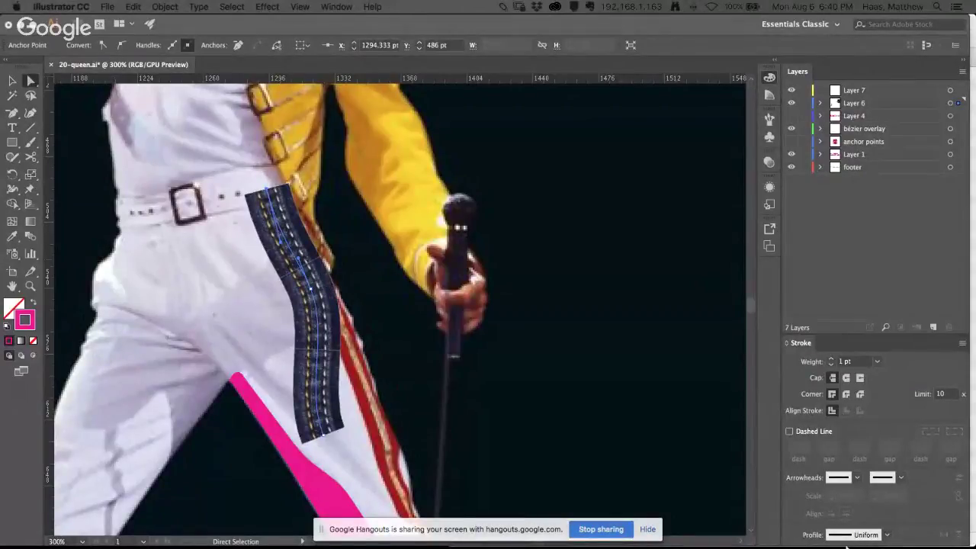
click(647, 529)
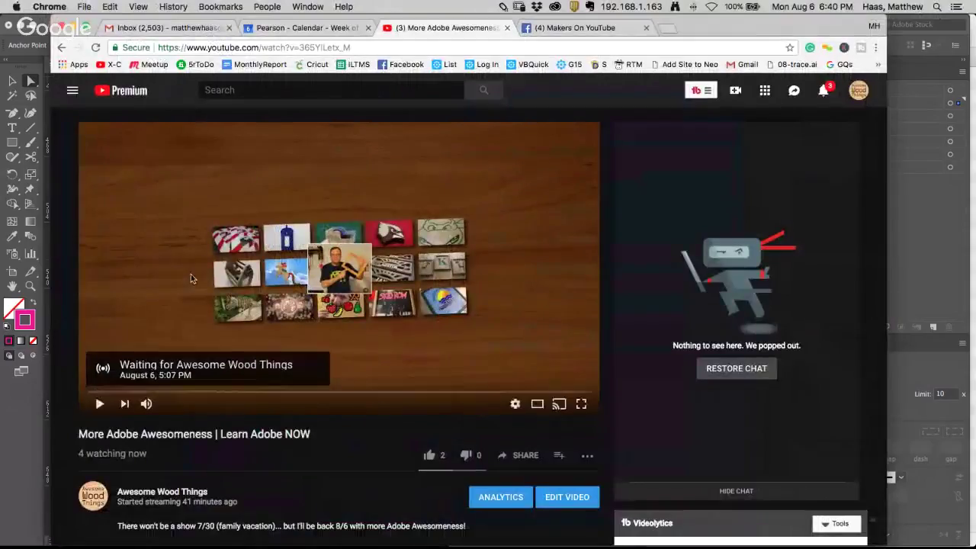
key(super+Tab)
Step: Reshape the denim stroke to follow the side stripe by moving its middle anchor point and extending its lower end down the leg
drag(313, 293, 353, 291)
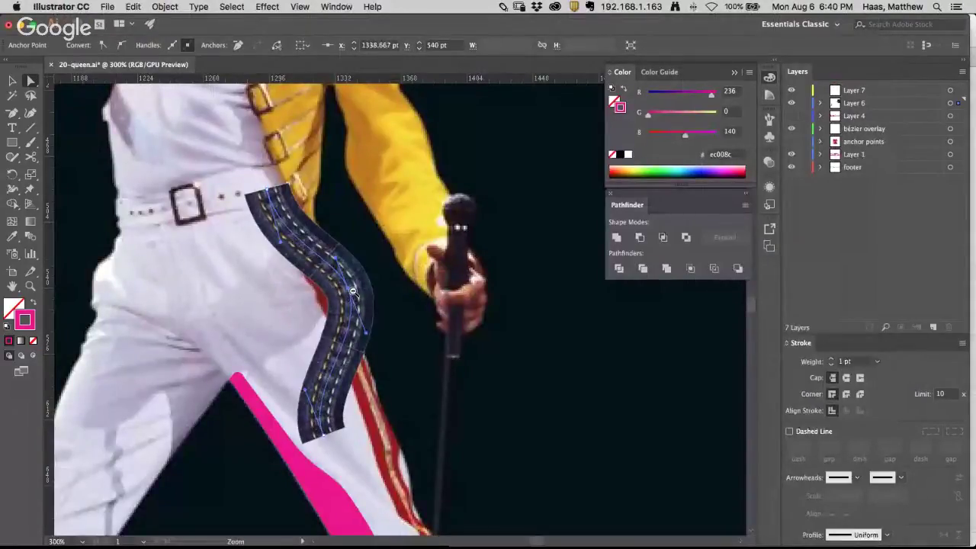
key(super+minus)
drag(376, 402, 422, 424)
drag(392, 303, 384, 335)
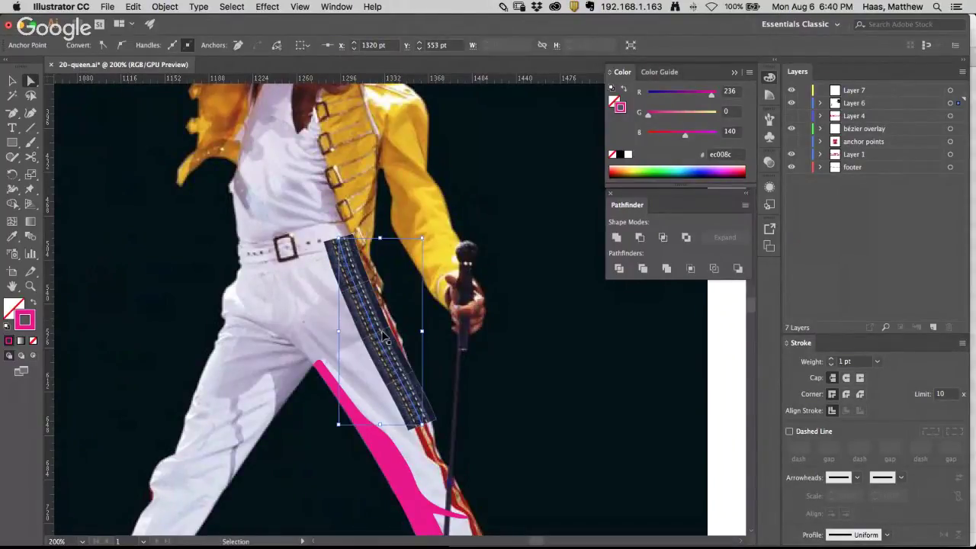
Step: Undo the reshaping of the denim stroke and delete the stroke from the side stripe
key(super+z)
key(super+z)
key(super+z)
key(super+z)
key(super+z)
key(super+z)
key(super+z)
key(super+z)
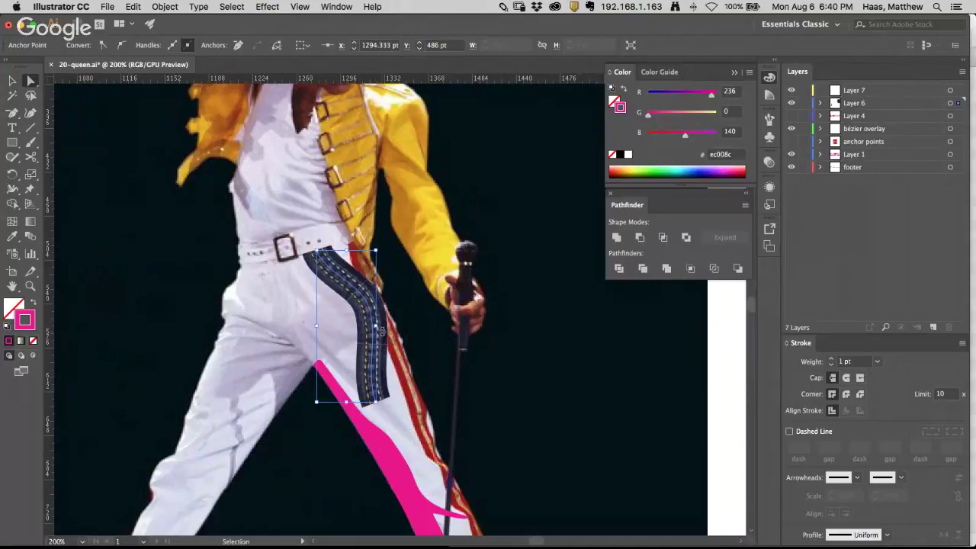
key(super+z)
key(super+z)
key(super+z)
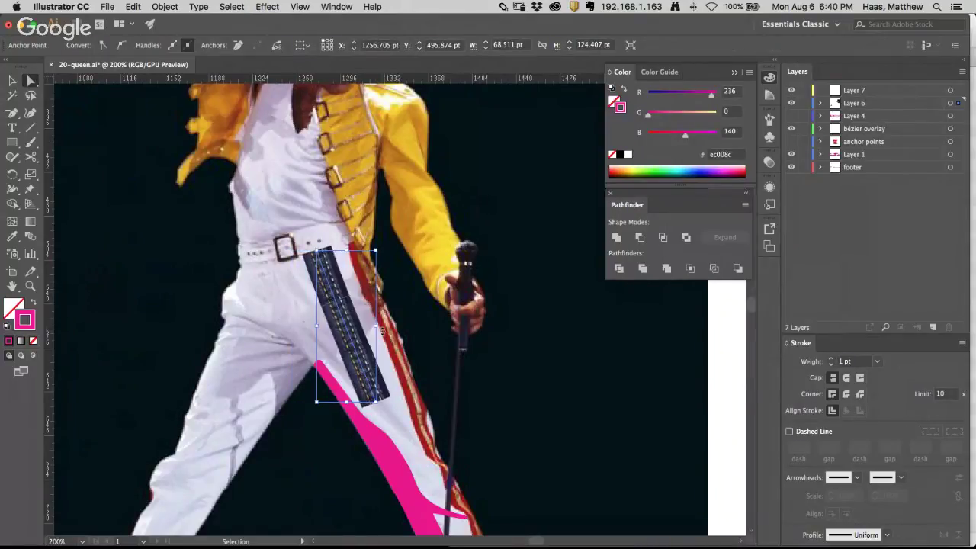
key(super+shift+z)
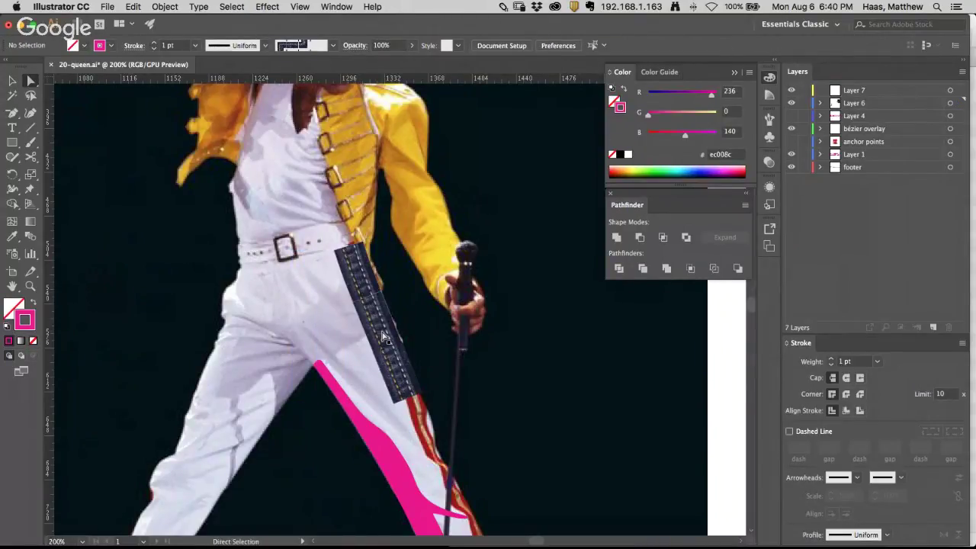
click(371, 324)
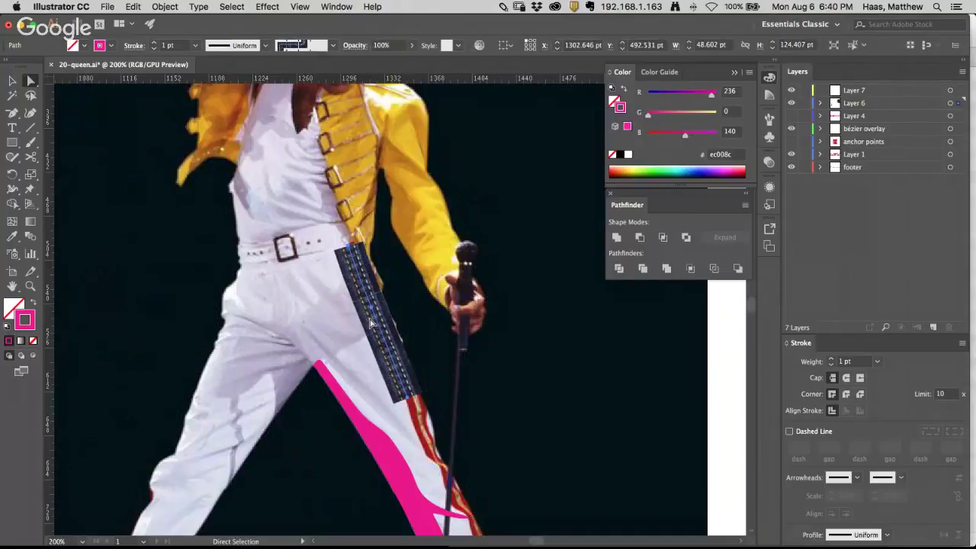
key(Delete)
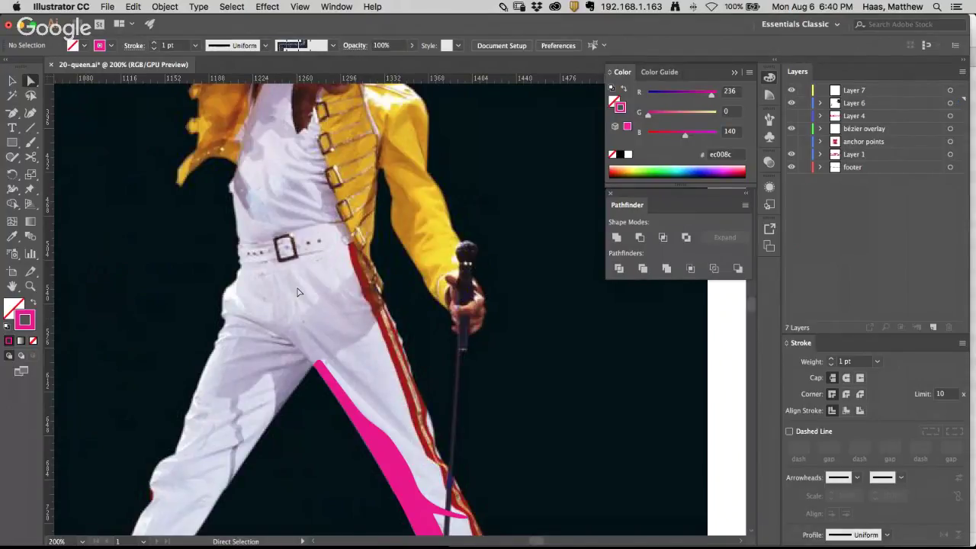
Step: Paint a short denim stroke on the thigh beside the red stripe with the Paintbrush tool and delete it
click(30, 127)
click(30, 142)
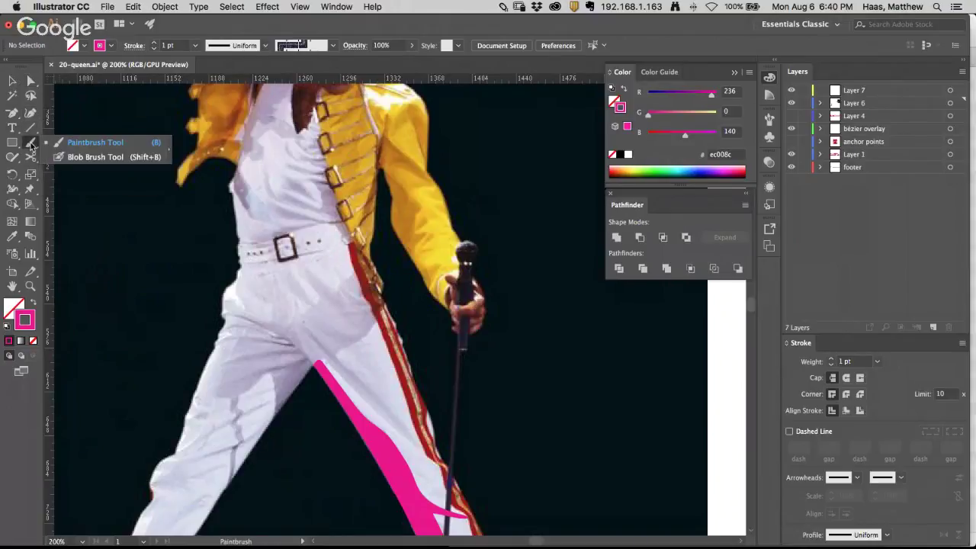
click(64, 143)
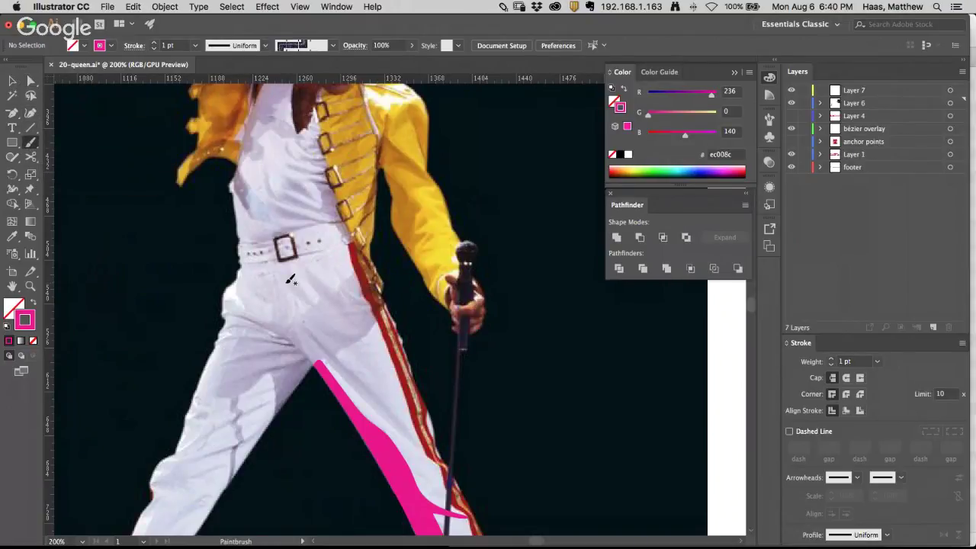
drag(353, 288, 391, 378)
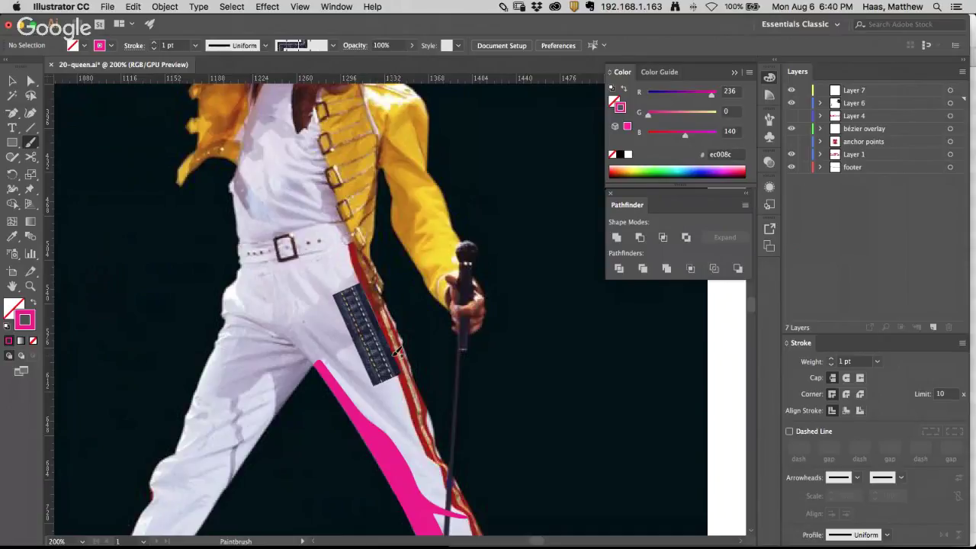
key(a)
click(379, 360)
key(Delete)
key(b)
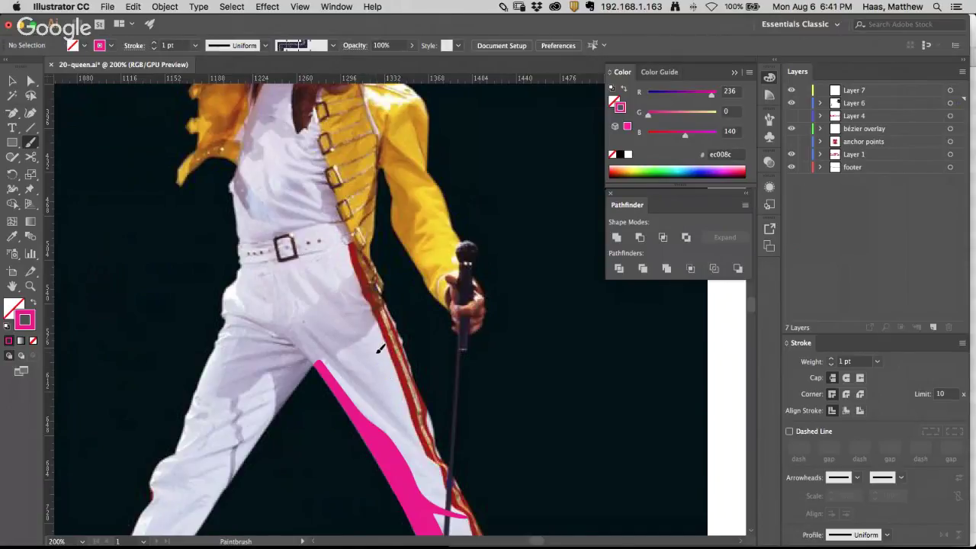
Step: Paint a wavy denim brush stroke on the dark background below the microphone hand and delete it
key(super+Tab)
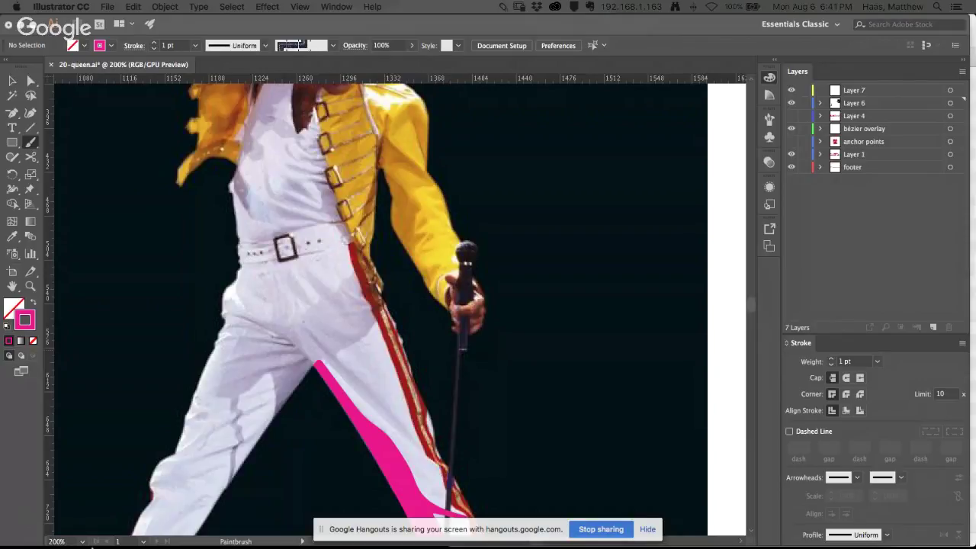
mouse_move(130, 546)
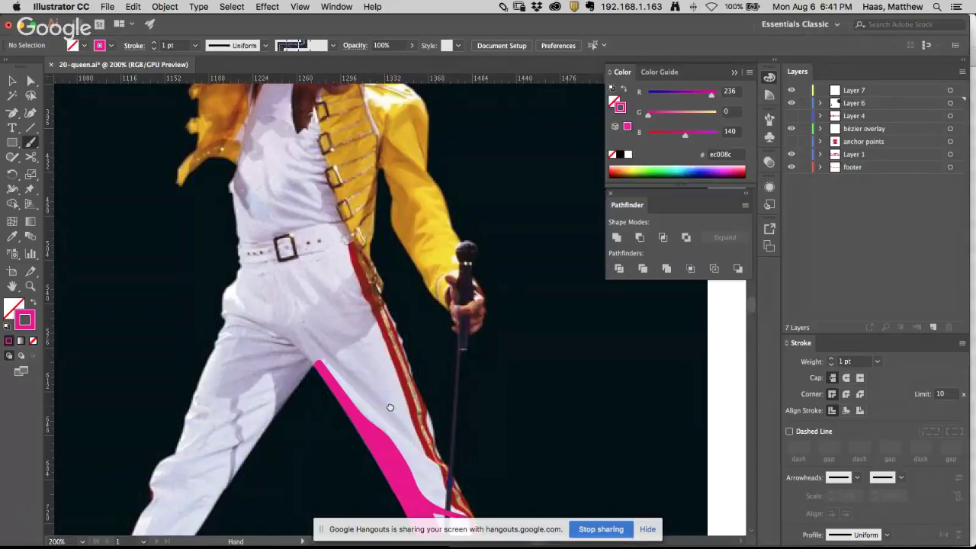
drag(392, 405, 356, 252)
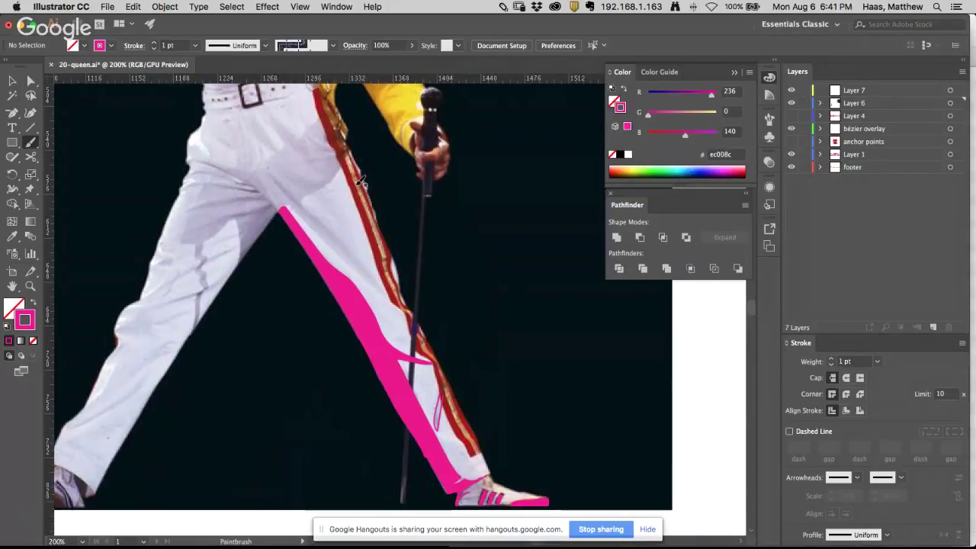
drag(417, 216, 509, 294)
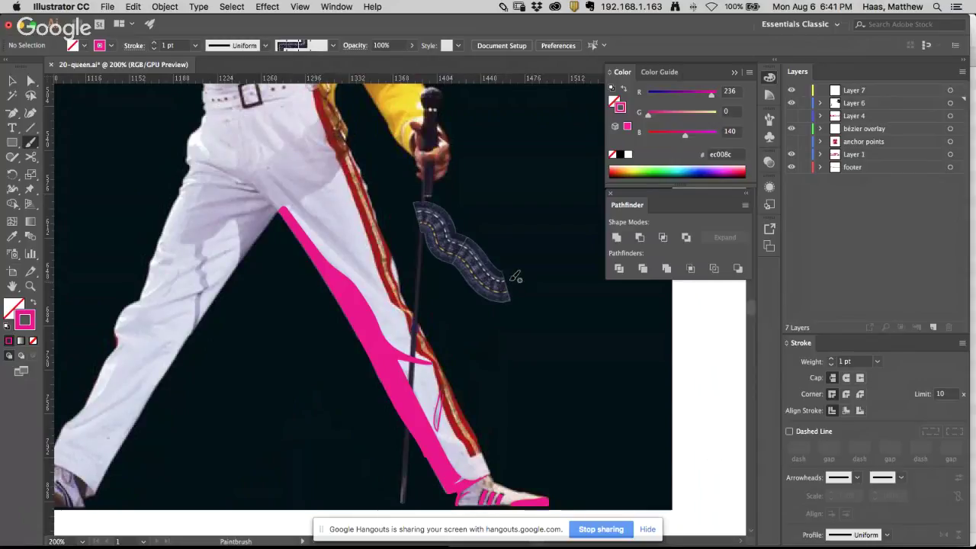
key(a)
click(465, 276)
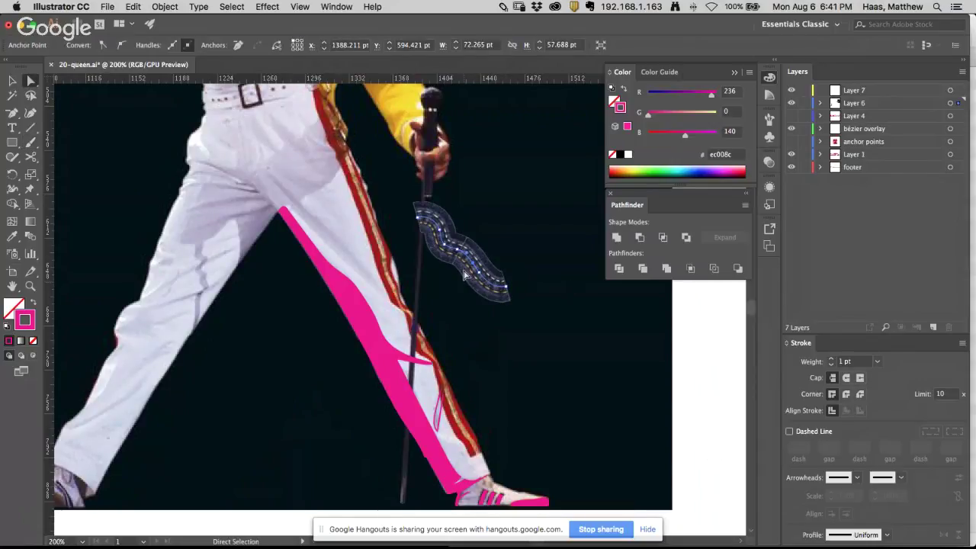
key(Delete)
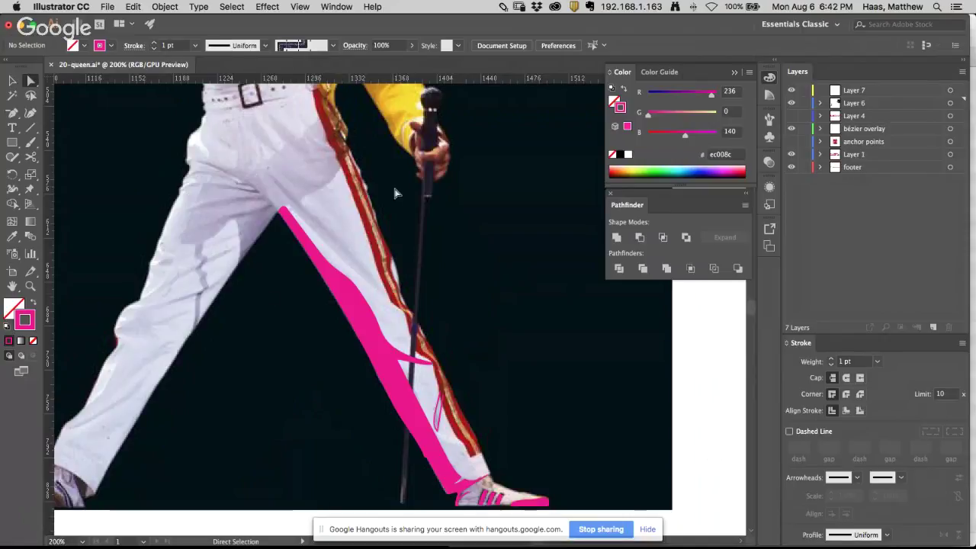
Step: Select the narrow pink loop beside the lower side stripe to pick up its pink fill with no stroke, and deselect it
alt+click(440, 411)
click(422, 296)
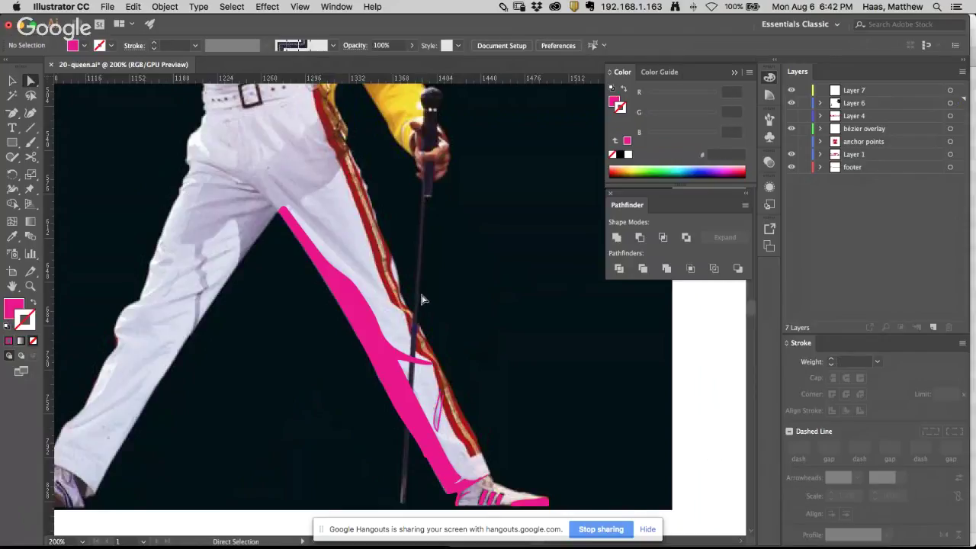
click(440, 393)
key(space)
click(373, 272)
key(space)
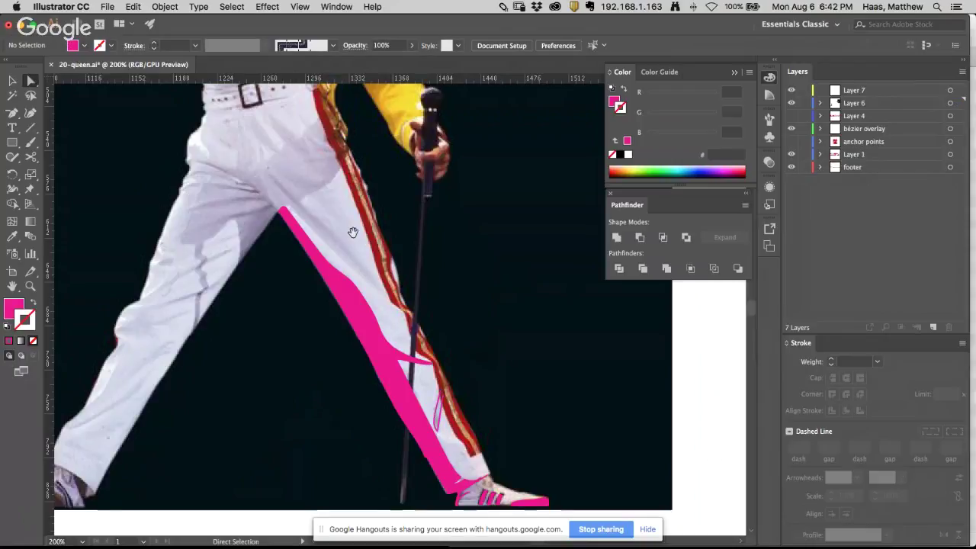
Step: Paint a short denim stroke at the top of the red side stripe near the belt and undo it
drag(351, 228, 363, 286)
key(super+space)
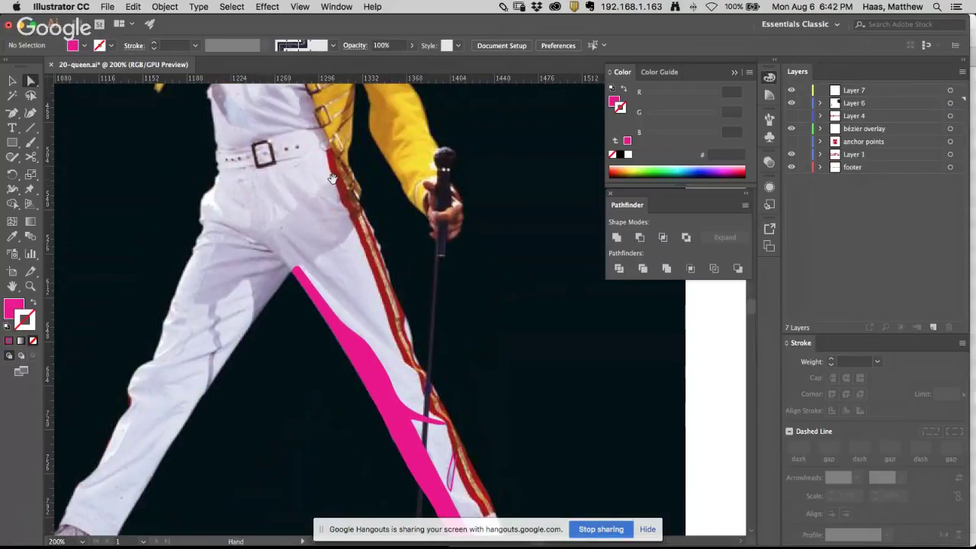
click(333, 180)
click(398, 307)
drag(392, 308, 341, 322)
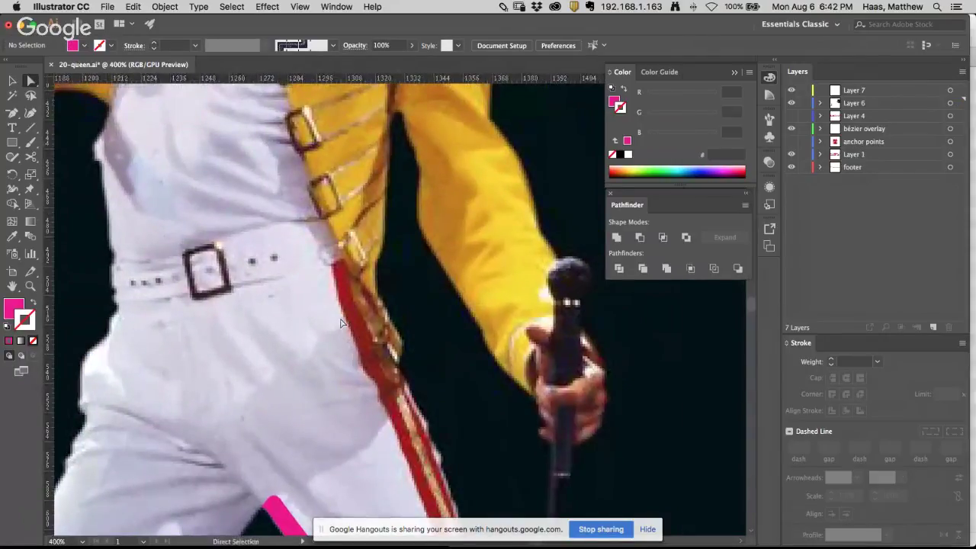
click(31, 142)
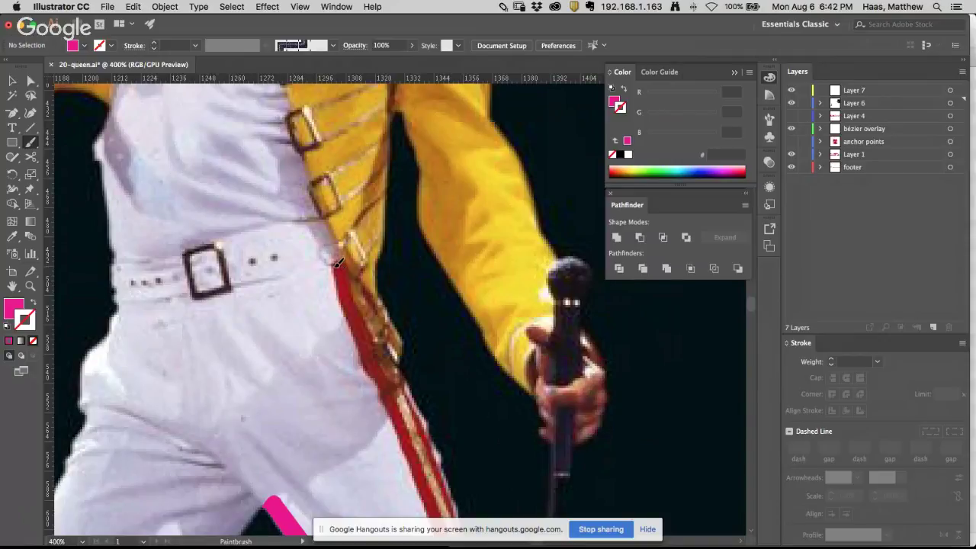
drag(338, 263, 367, 327)
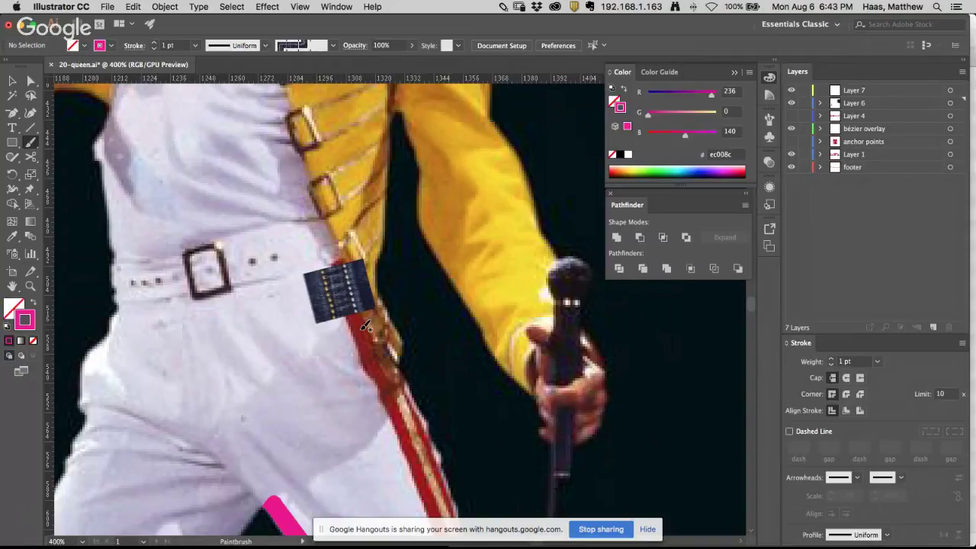
key(super+z)
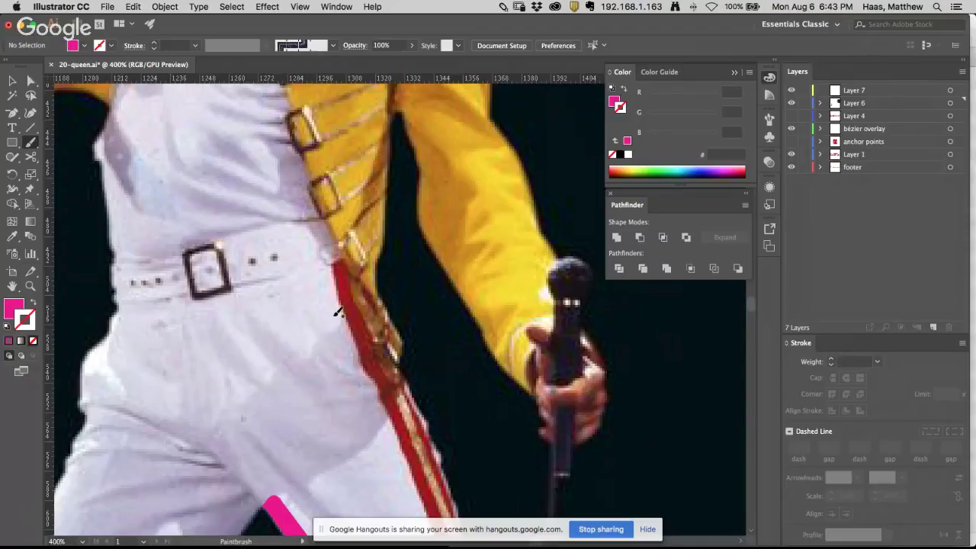
Step: Swap the pink from fill to stroke and change the Paintbrush from Denim Seam to the 5 pt. Round brush
alt+super+click(370, 323)
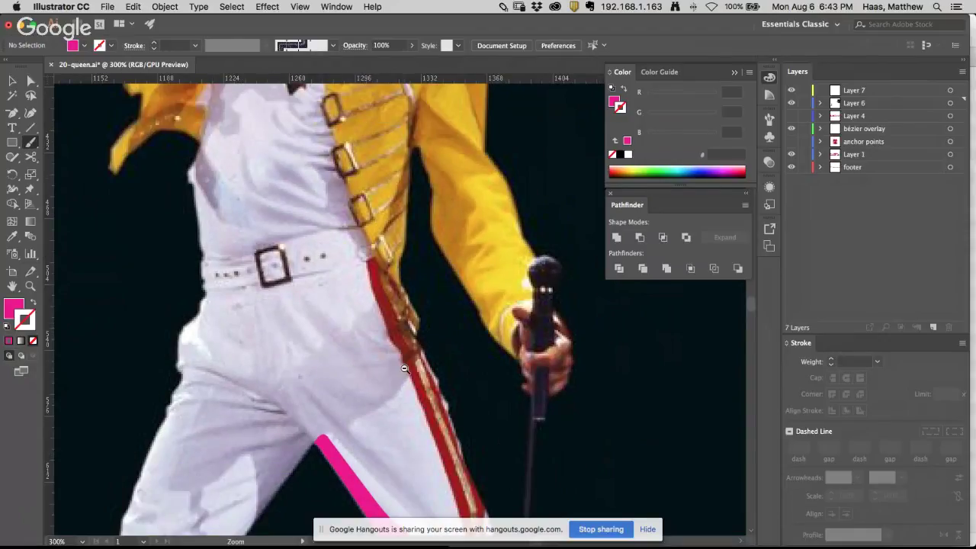
drag(416, 402, 374, 342)
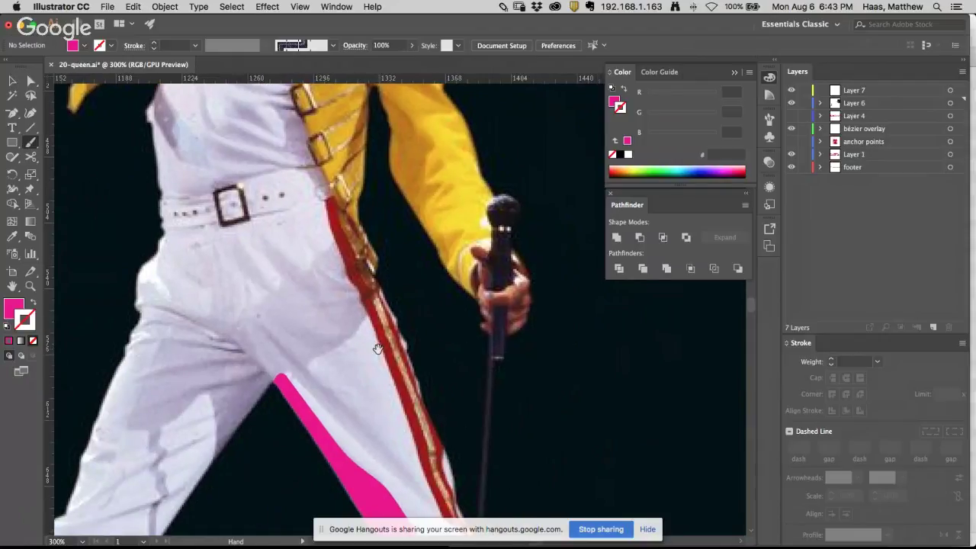
click(623, 89)
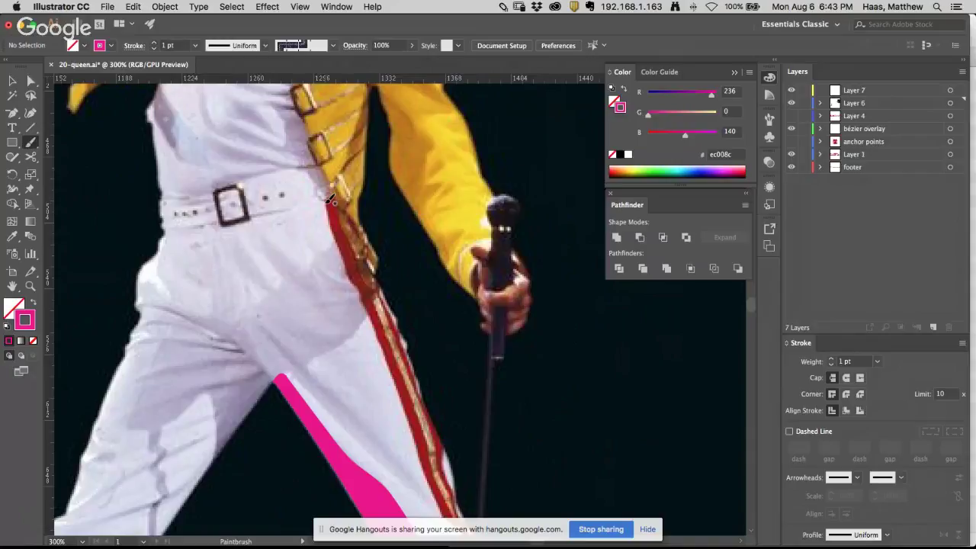
drag(340, 220, 365, 311)
key(super+z)
click(334, 48)
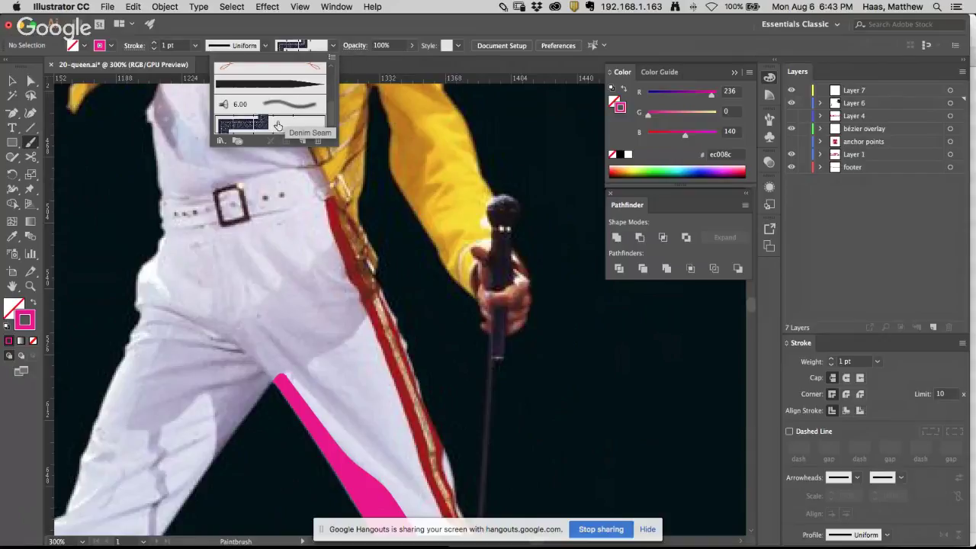
scroll(279, 111, up, 5)
click(224, 73)
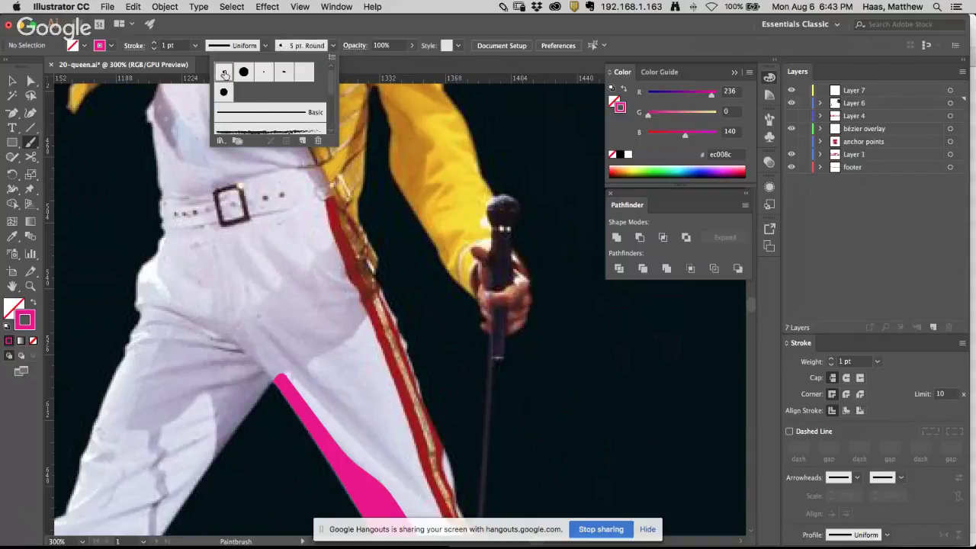
click(345, 65)
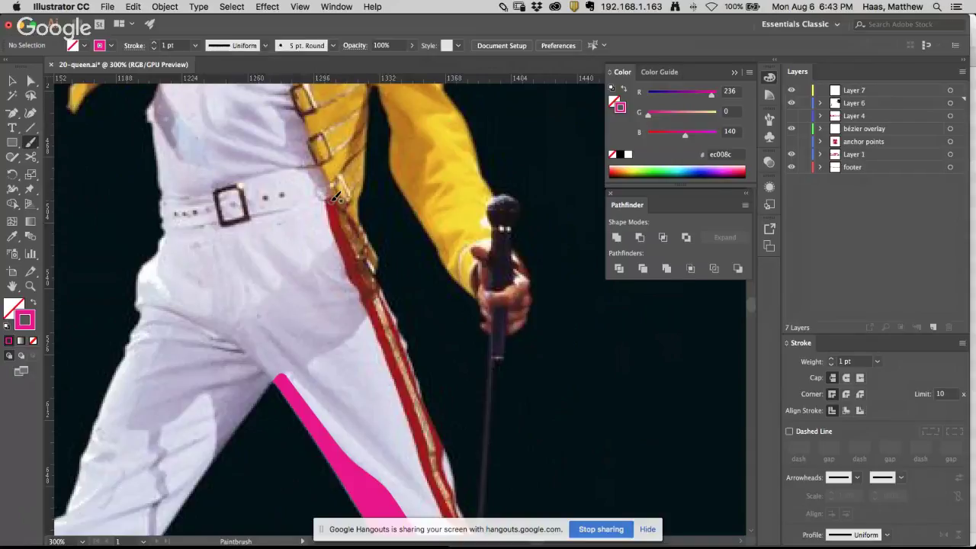
Step: Set the 5 pt. Round calligraphic brush to a size of 1 pt with a pressure variation of 0 pt
drag(307, 271, 365, 363)
key(super+z)
click(333, 47)
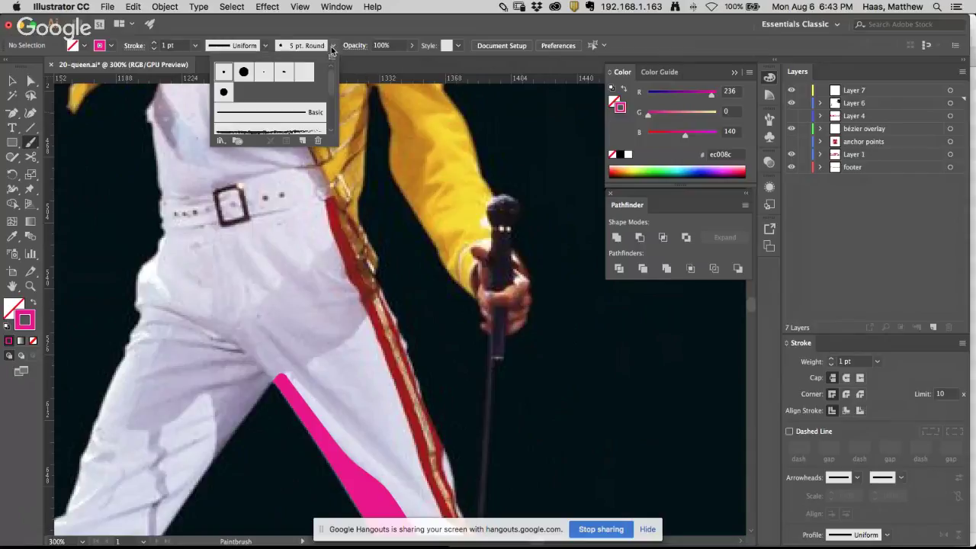
double_click(223, 72)
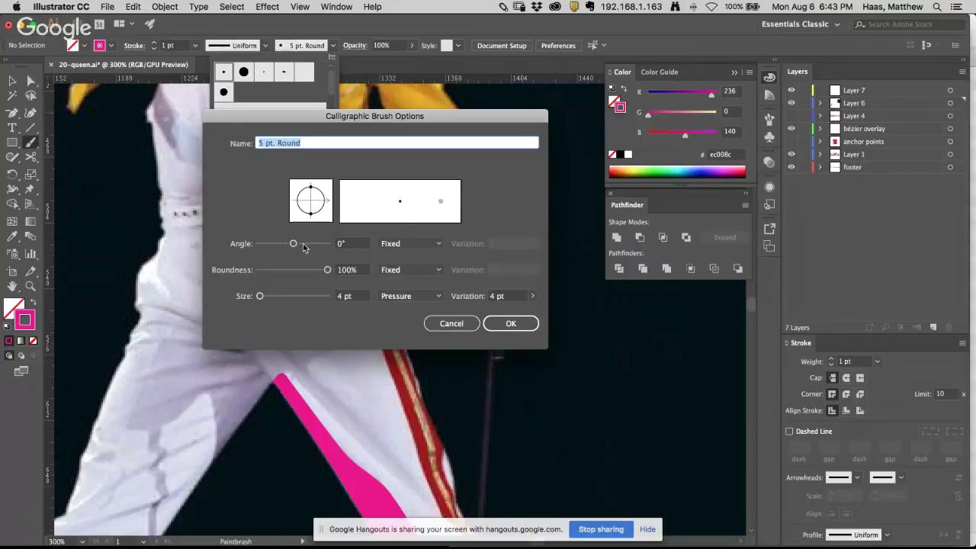
click(341, 296)
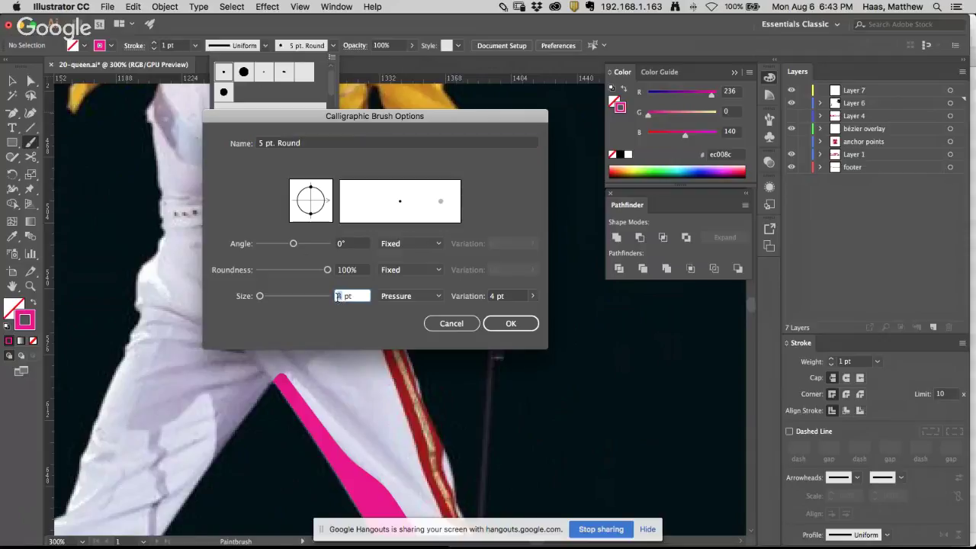
text(1)
click(514, 297)
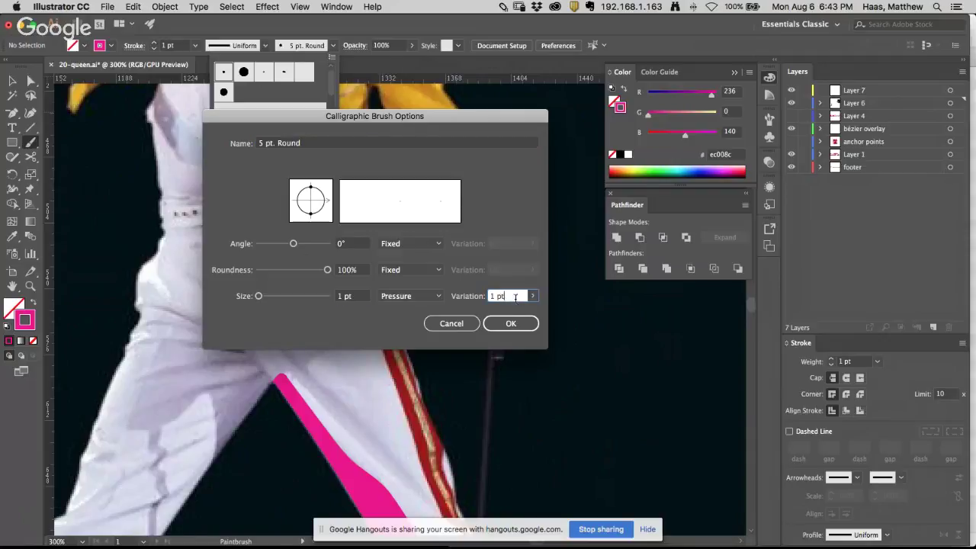
click(532, 297)
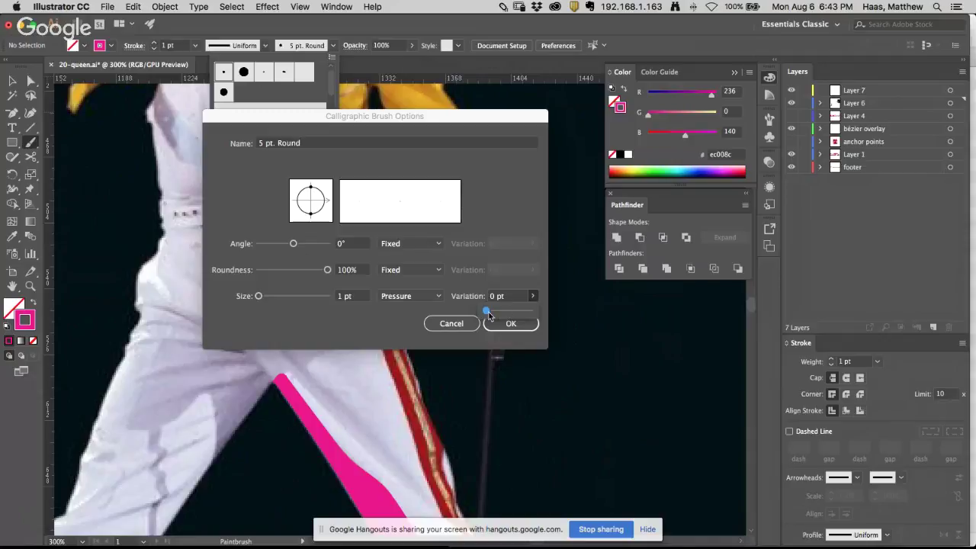
click(503, 324)
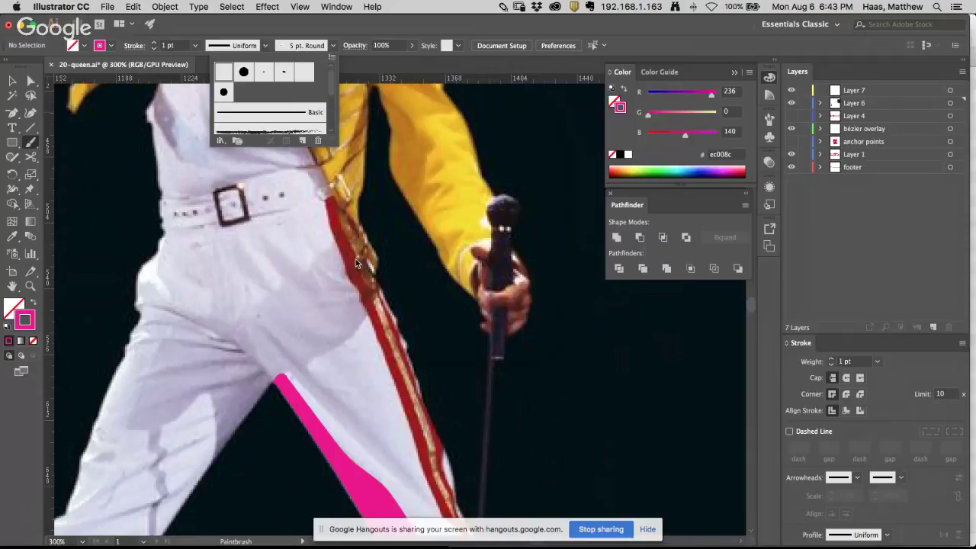
click(309, 245)
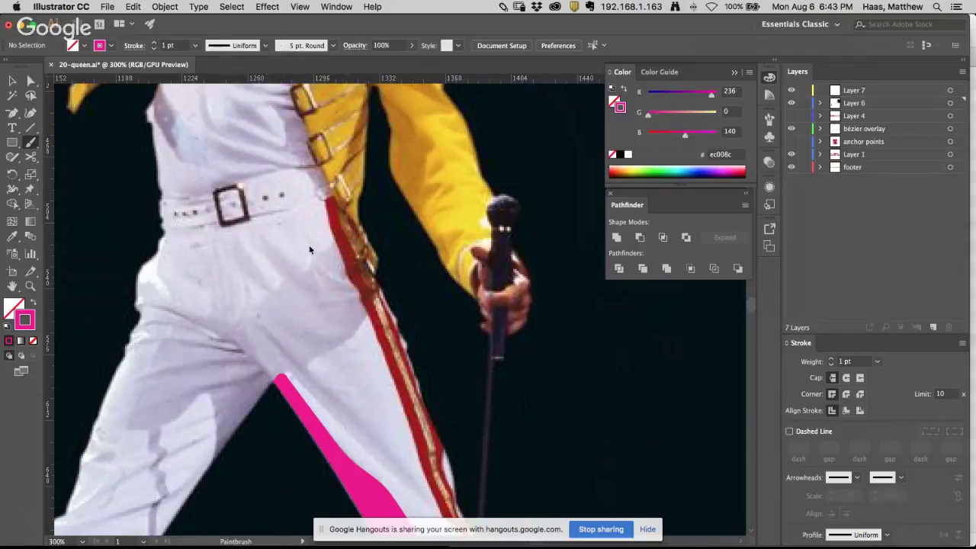
Step: Paint a test stroke with the thinned round brush along the hip and undo it
drag(315, 227, 365, 336)
key(super+z)
key(space)
Step: Hide the screen-sharing bar and trace the inner edge of the red side stripe from the belt down the thigh with the pink brush
click(647, 530)
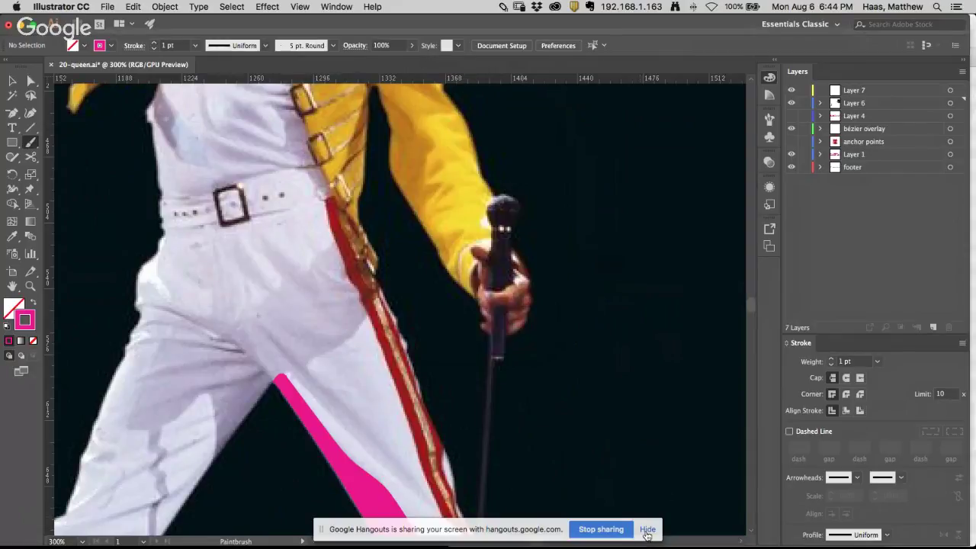
click(15, 382)
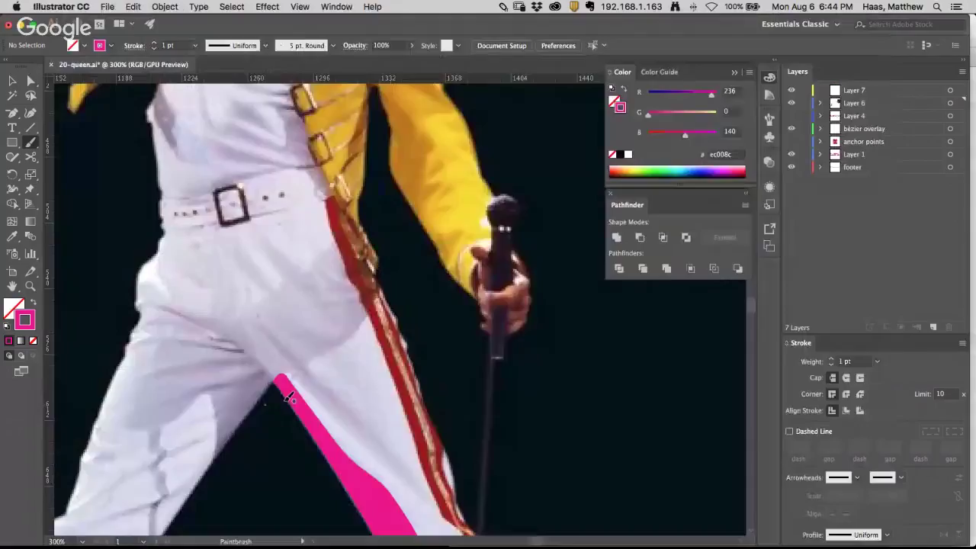
key(super+equal)
drag(356, 236, 322, 338)
key(space)
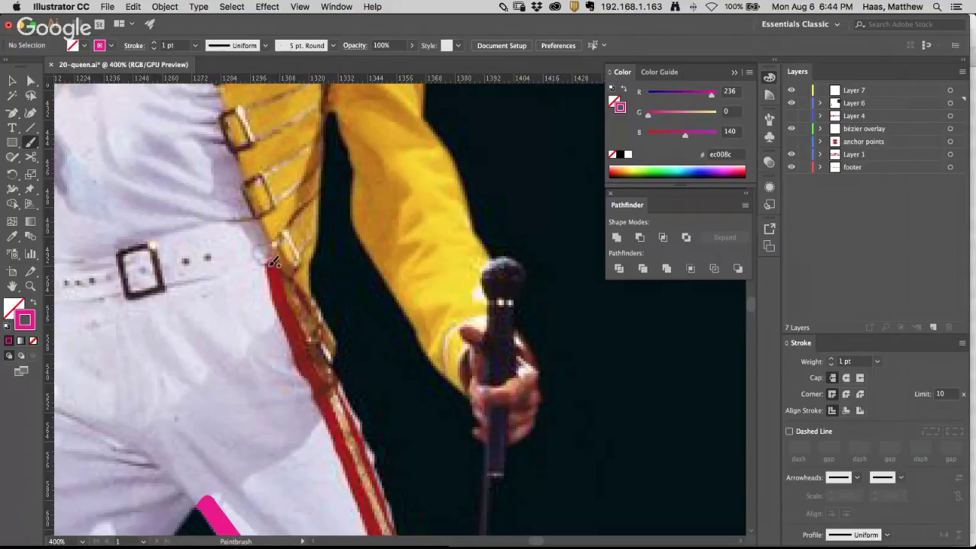
mouse_move(269, 264)
mouse_down()
mouse_move(298, 364)
mouse_move(363, 485)
mouse_up()
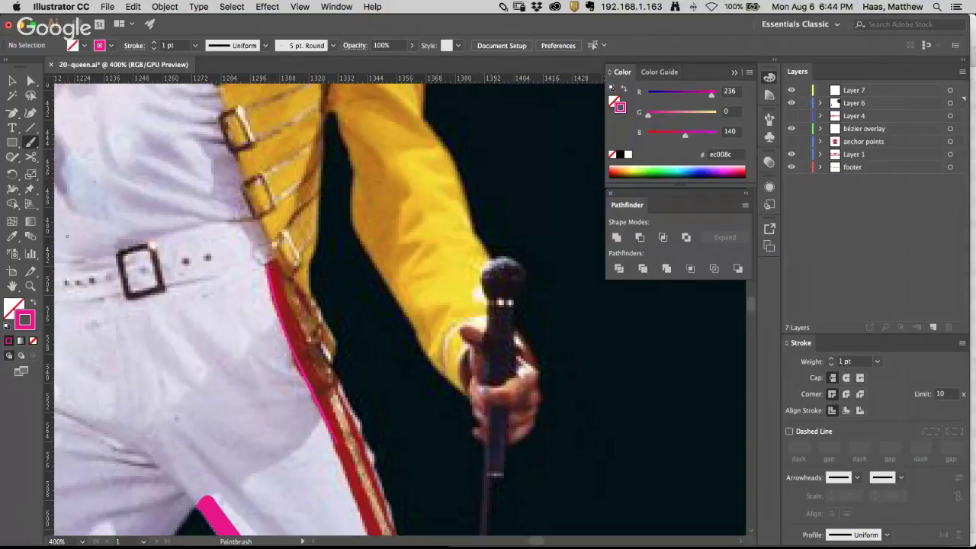
key(super+Tab)
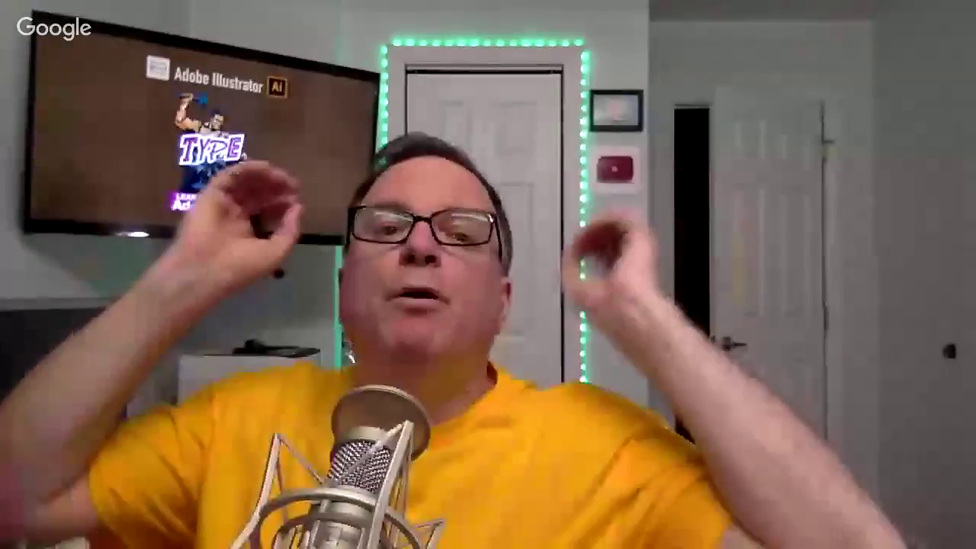
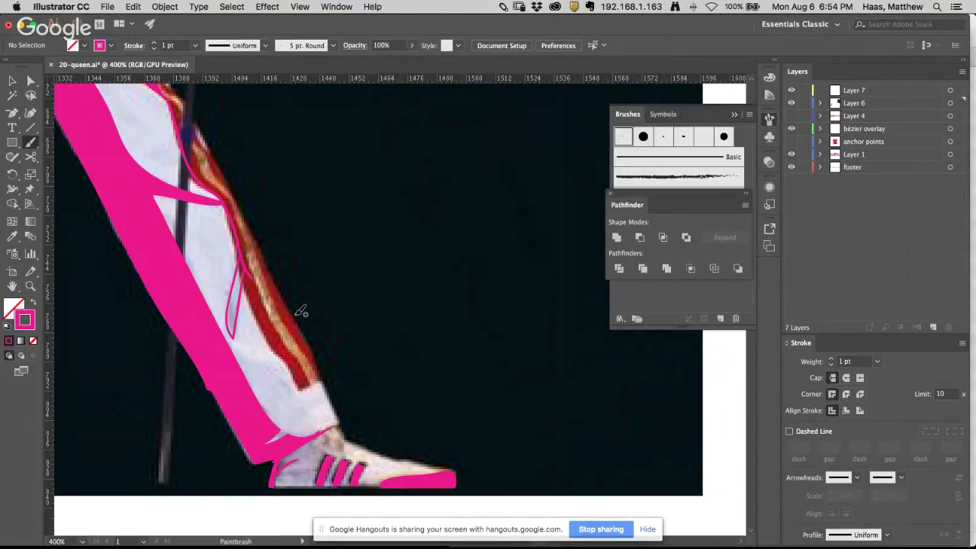
Step: Remove the end anchor point of the pink outline that strays into the red stripe beside the narrow loop, and deselect the path
key(a)
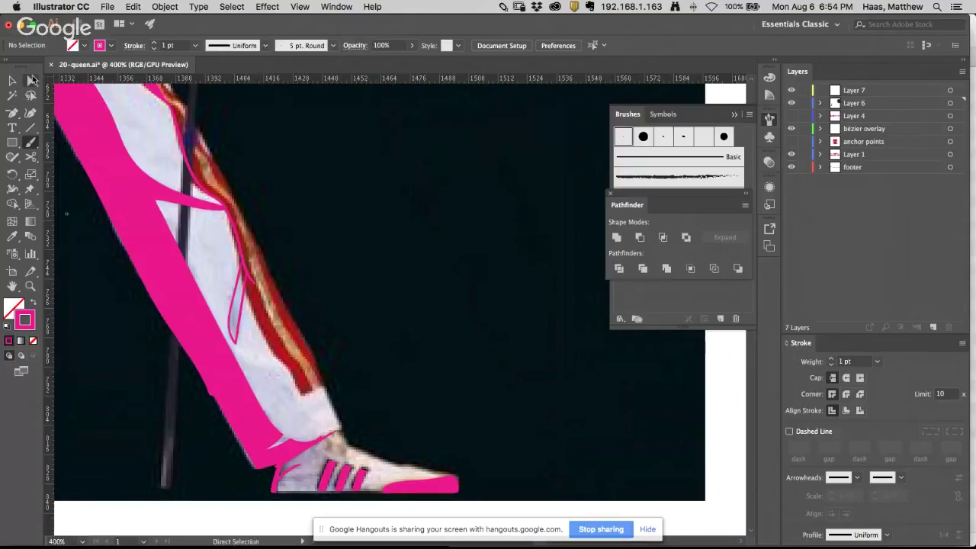
click(258, 295)
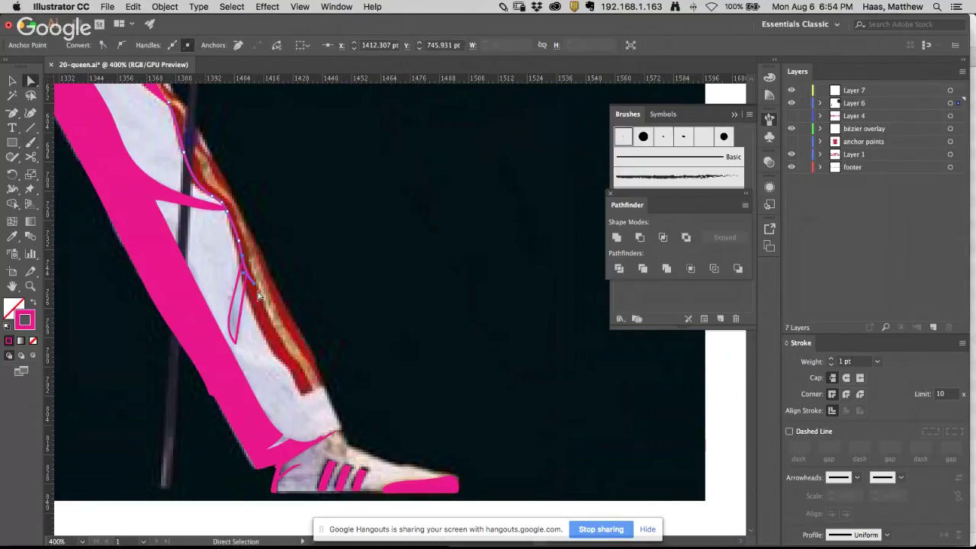
key(super+shift+a)
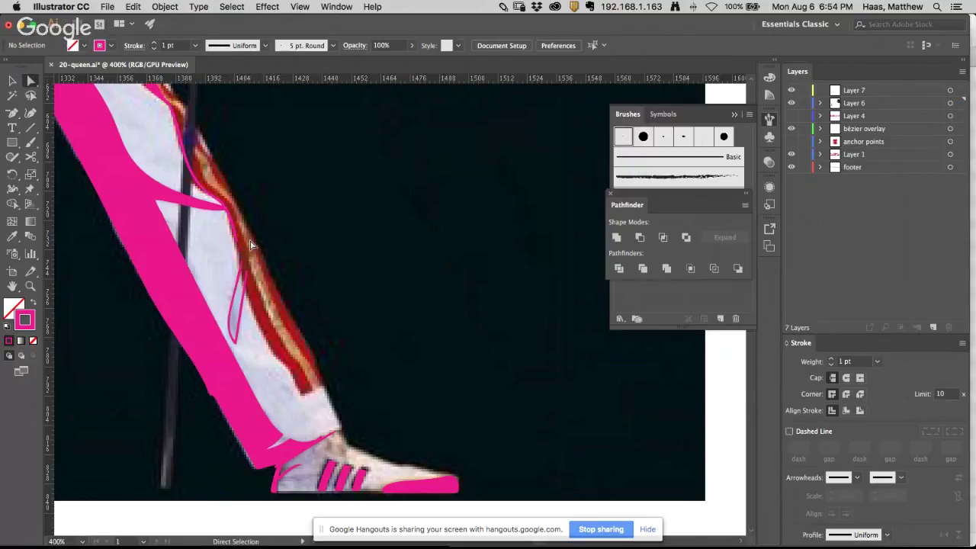
Step: Paint the inner edge of the red stripe from the outline's end down to the hem, and remove the hooked end of the stroke
click(30, 146)
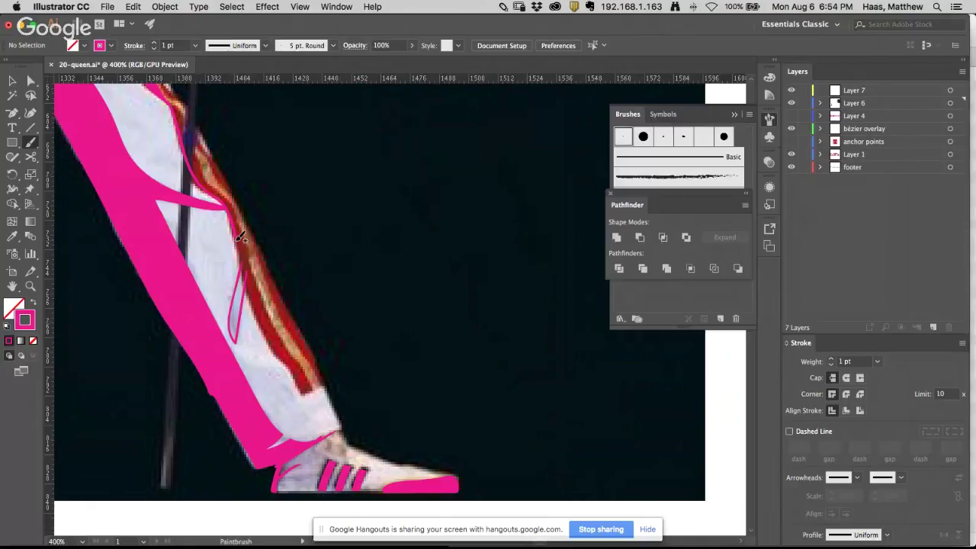
super+click(250, 277)
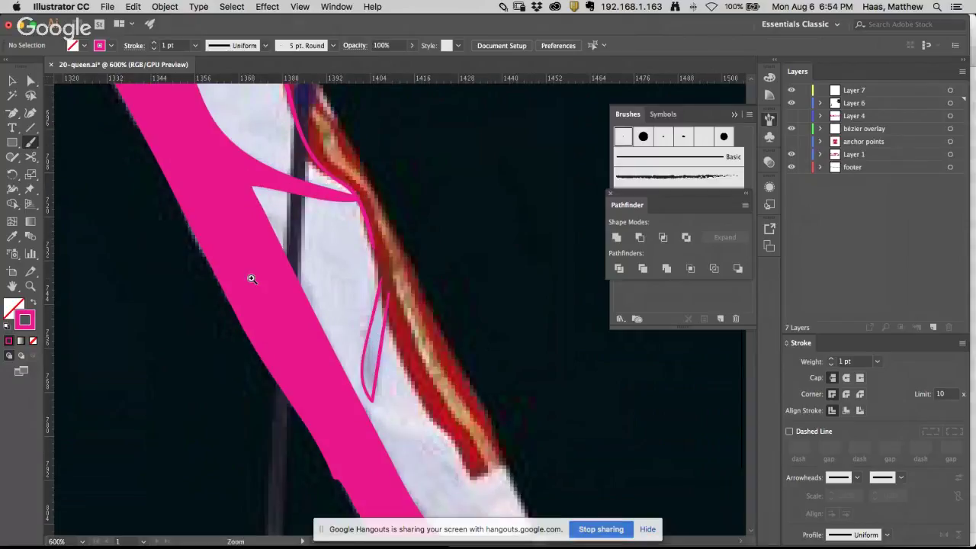
drag(353, 279, 236, 301)
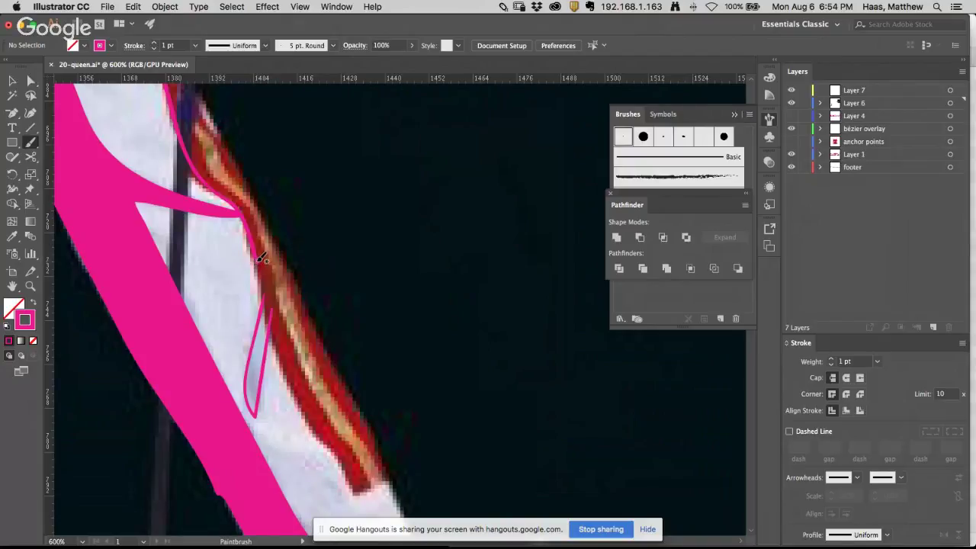
mouse_move(260, 259)
mouse_down()
mouse_move(280, 356)
mouse_move(362, 491)
mouse_move(360, 470)
mouse_up()
key(a)
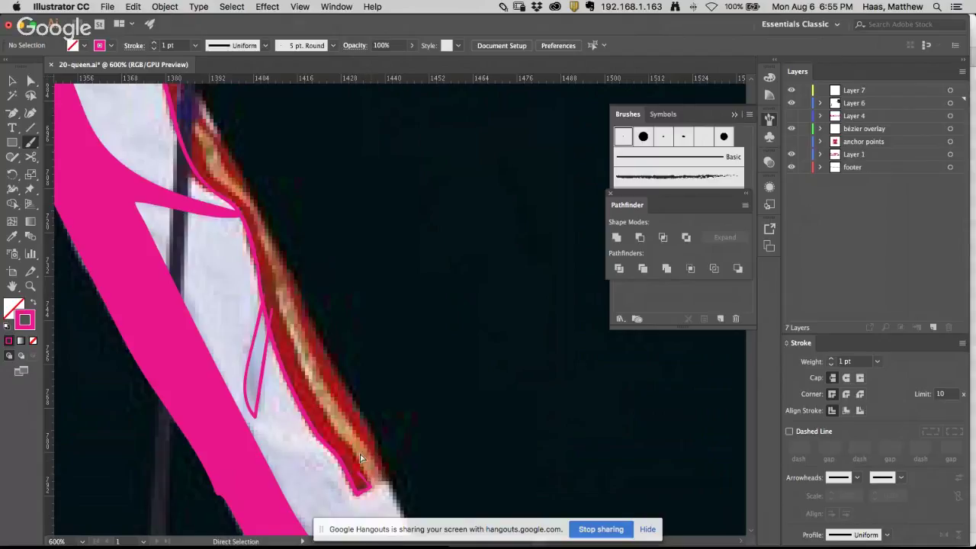
click(366, 482)
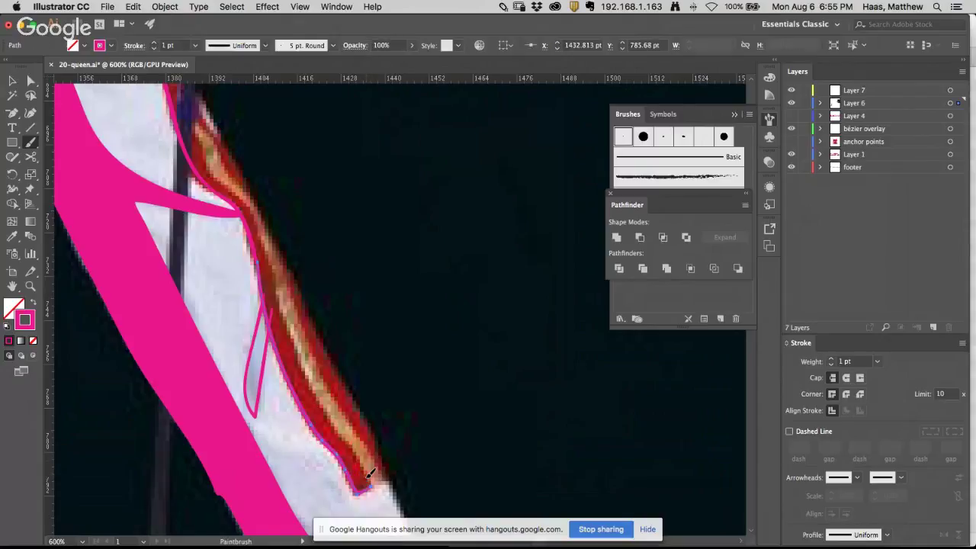
Step: Paint the other edge of the inner red band from behind the microphone stand down to the stripe's lower end, and deselect it
key(b)
scroll(336, 333, up, 5)
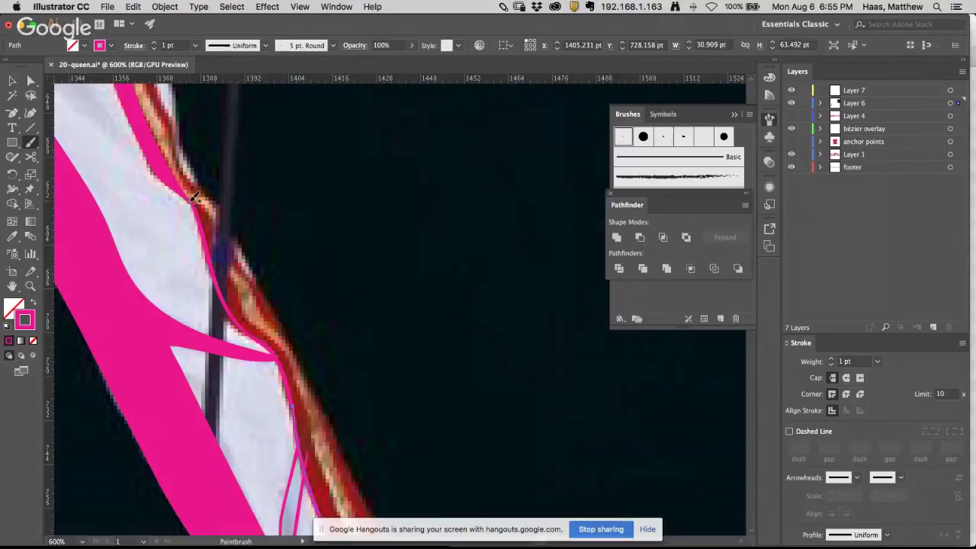
mouse_move(193, 196)
mouse_down()
mouse_move(246, 314)
mouse_move(287, 359)
mouse_move(337, 492)
mouse_up()
scroll(340, 488, down, 5)
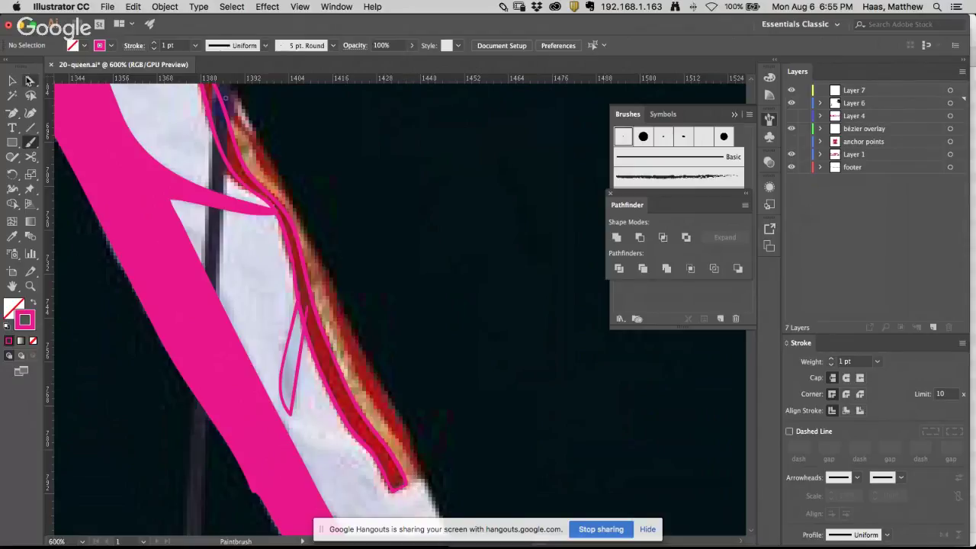
click(29, 81)
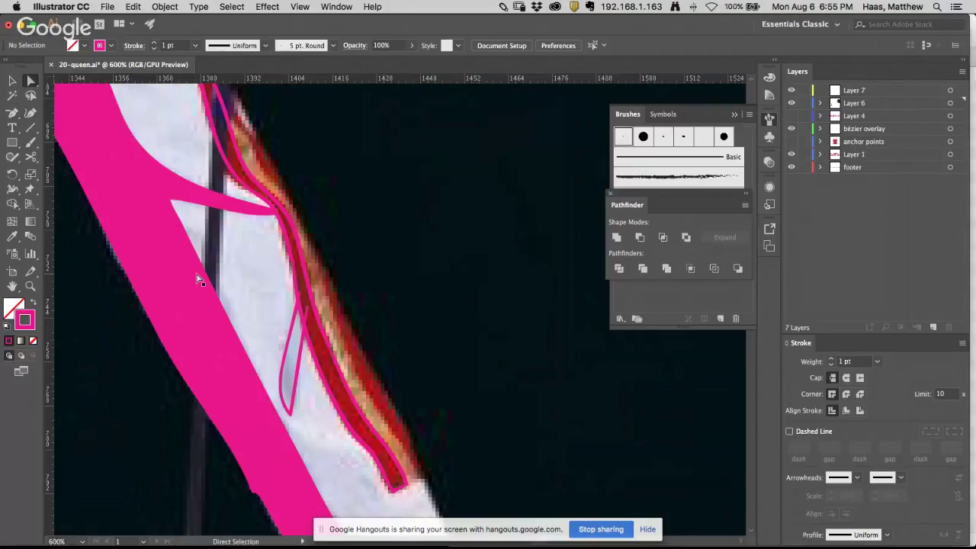
Step: Hide the screen-sharing bar and bring the Illustrator drawing back to the front
key(space)
key(super+space)
click(645, 532)
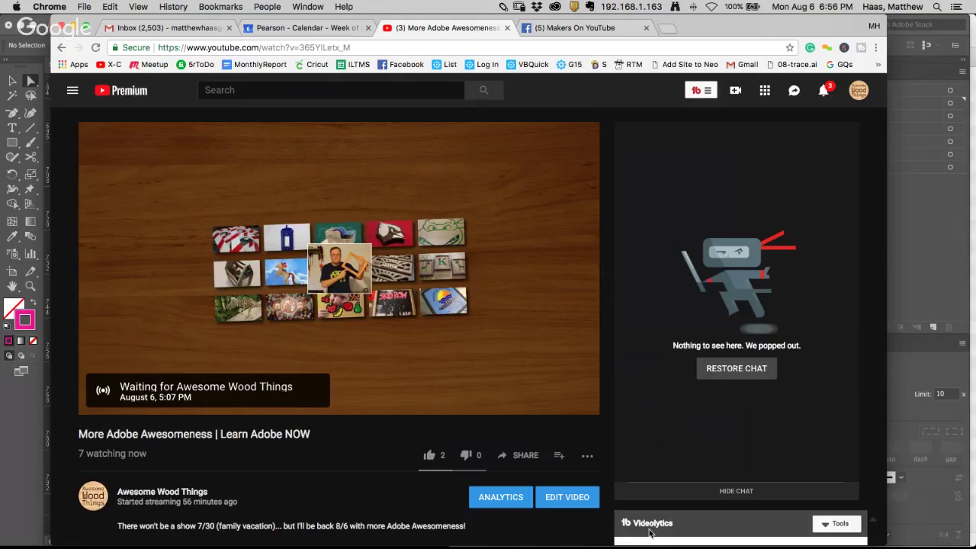
click(25, 445)
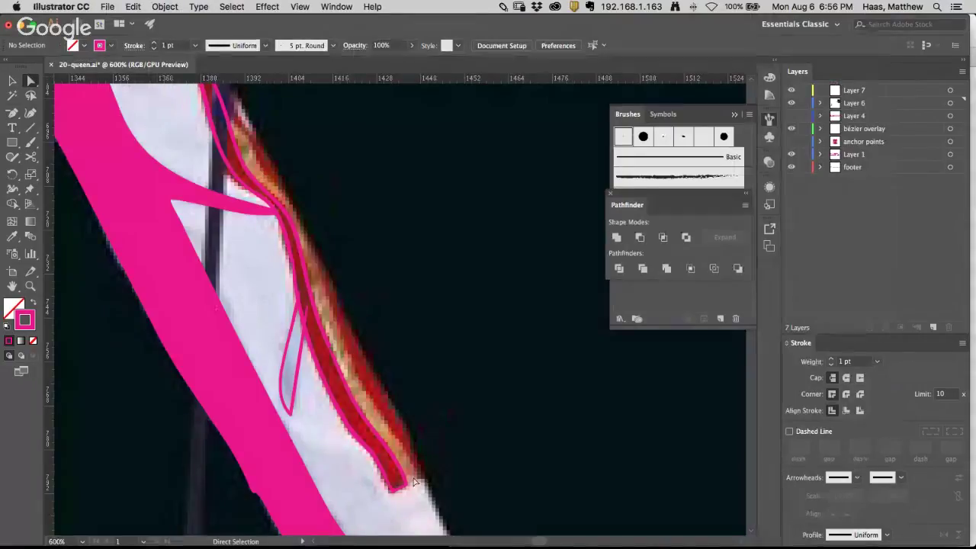
Step: Try moving the lower end anchor point of the inner red band's pink outline outward, and undo the move
click(402, 492)
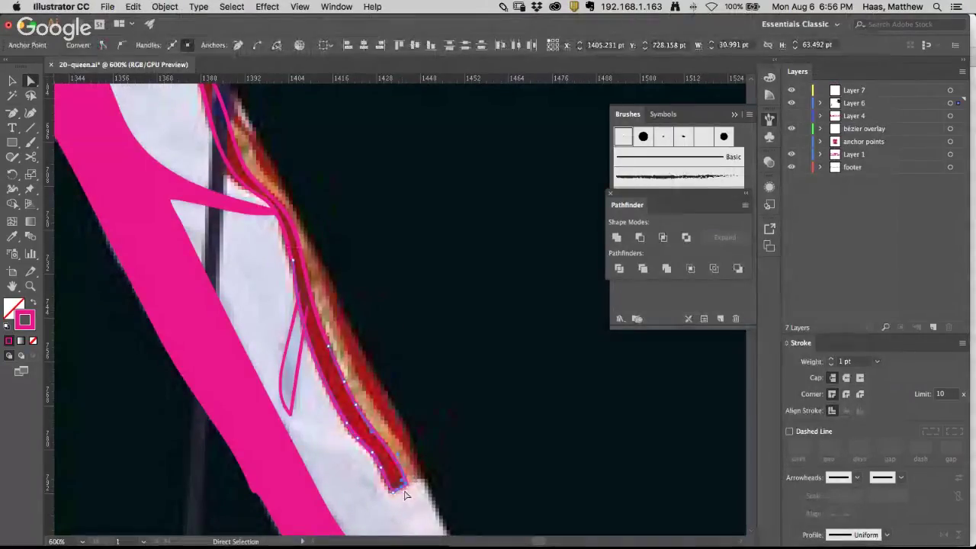
click(412, 482)
drag(411, 475, 412, 477)
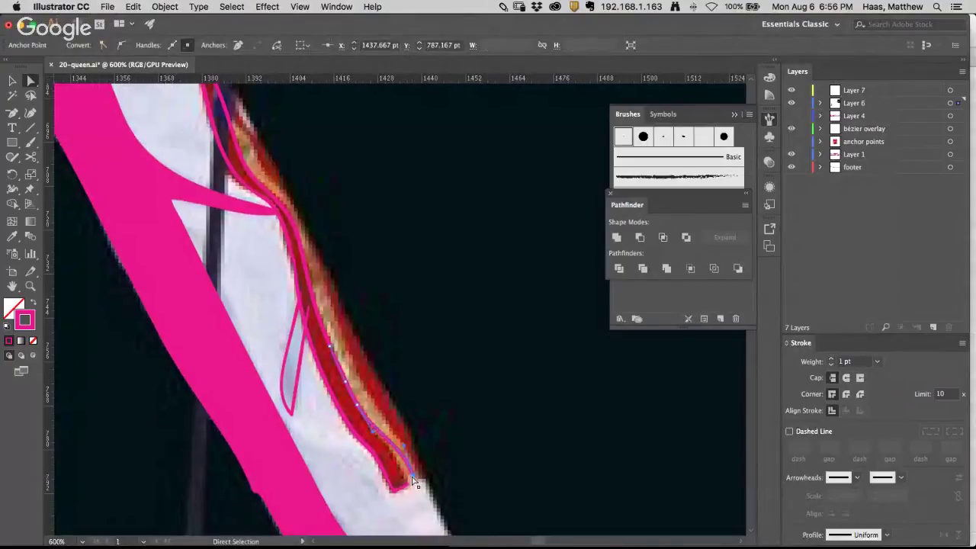
key(super+z)
key(super+z)
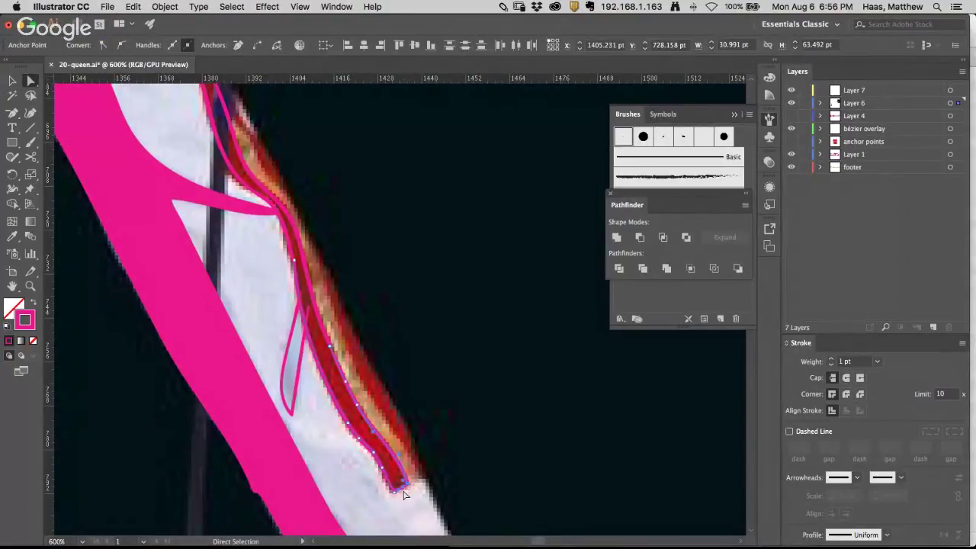
Step: Select the joined pink outline around the lower inner red band, give it a pink fill, and deselect it
click(296, 265)
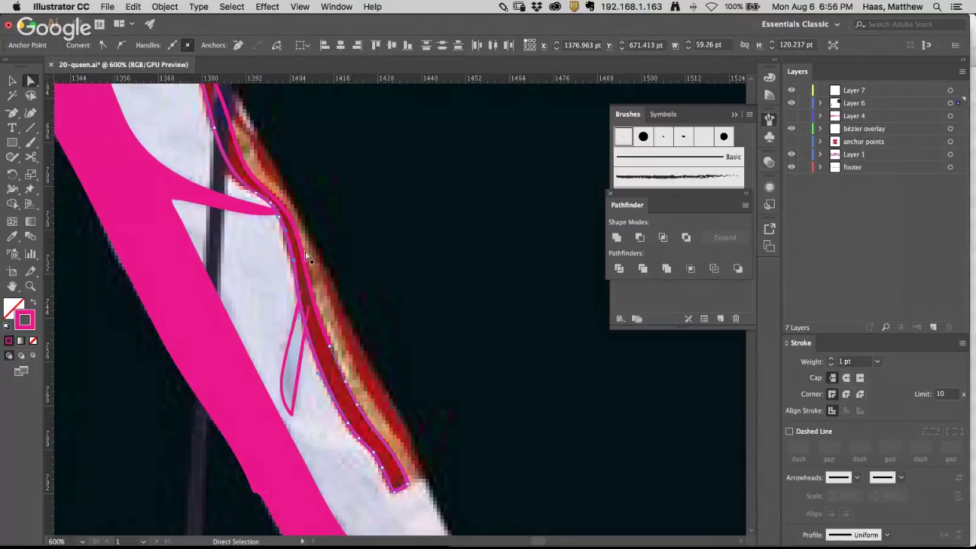
key(super+z)
scroll(326, 225, up, 5)
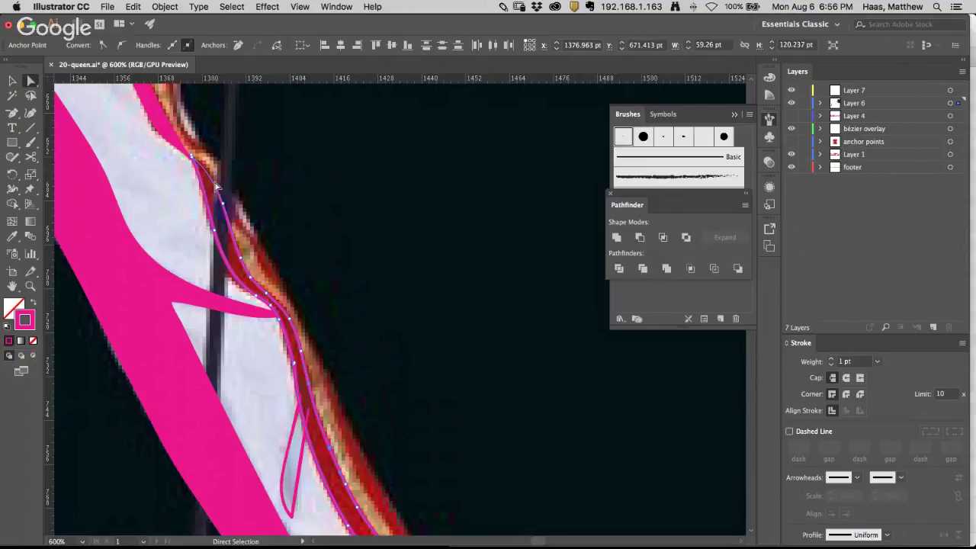
click(214, 184)
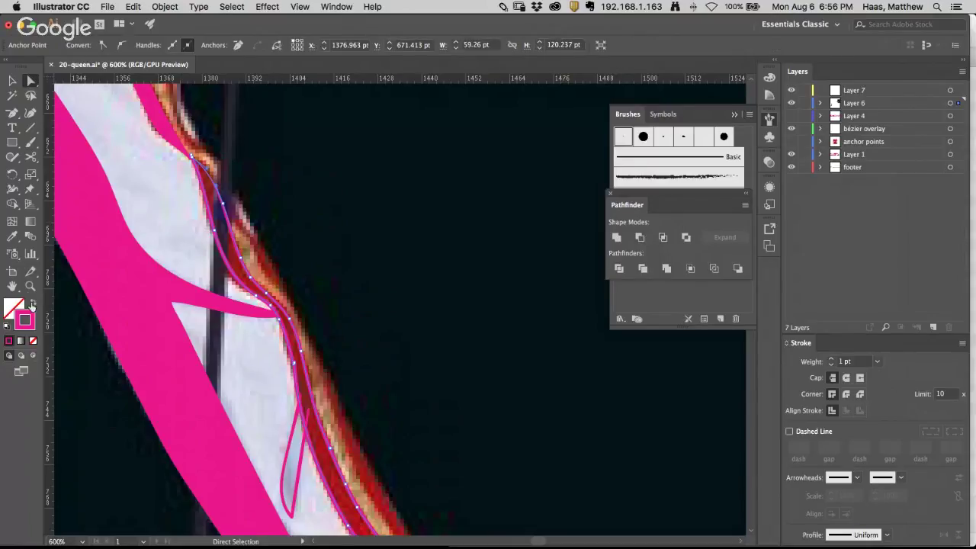
drag(24, 319, 13, 307)
click(321, 187)
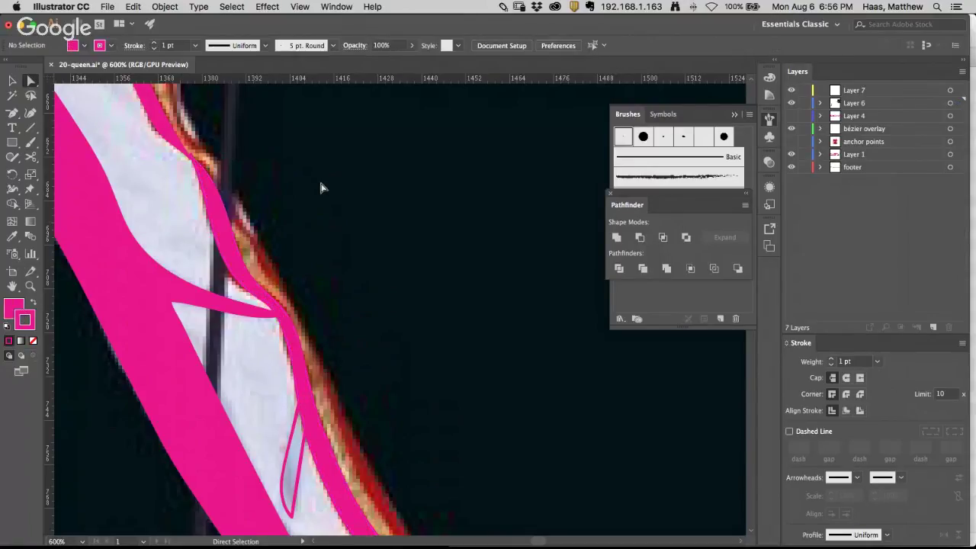
Step: Duplicate the upper pink stripe shape that runs from the belt down the thigh, placing the copy just outside the trouser leg, and deselect it
alt+super+click(317, 242)
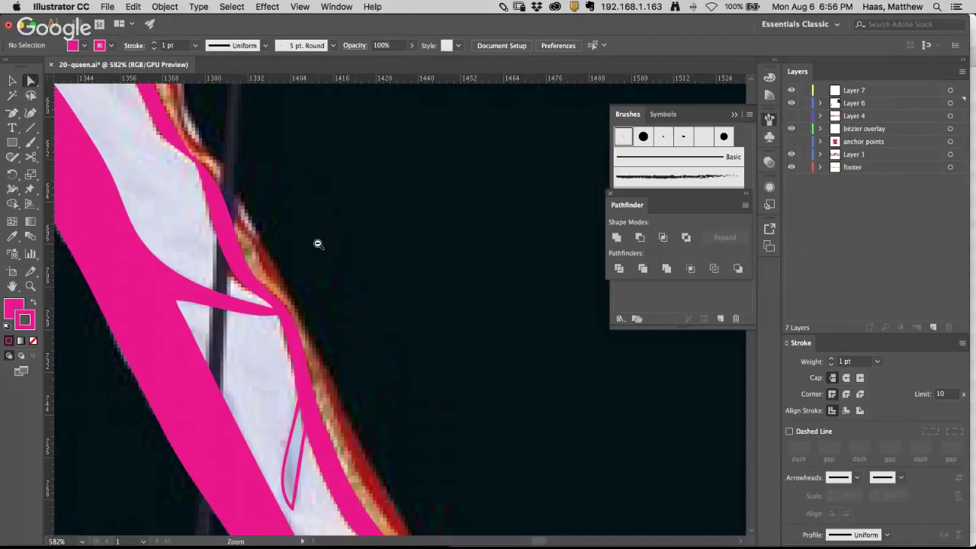
alt+super+click(358, 252)
alt+super+click(358, 253)
alt+super+click(368, 265)
drag(368, 265, 398, 352)
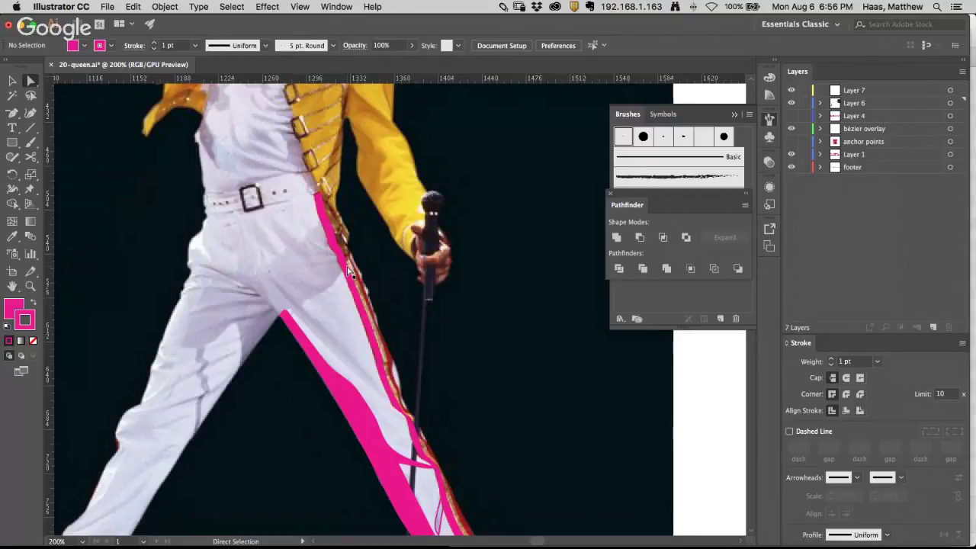
alt+click(345, 272)
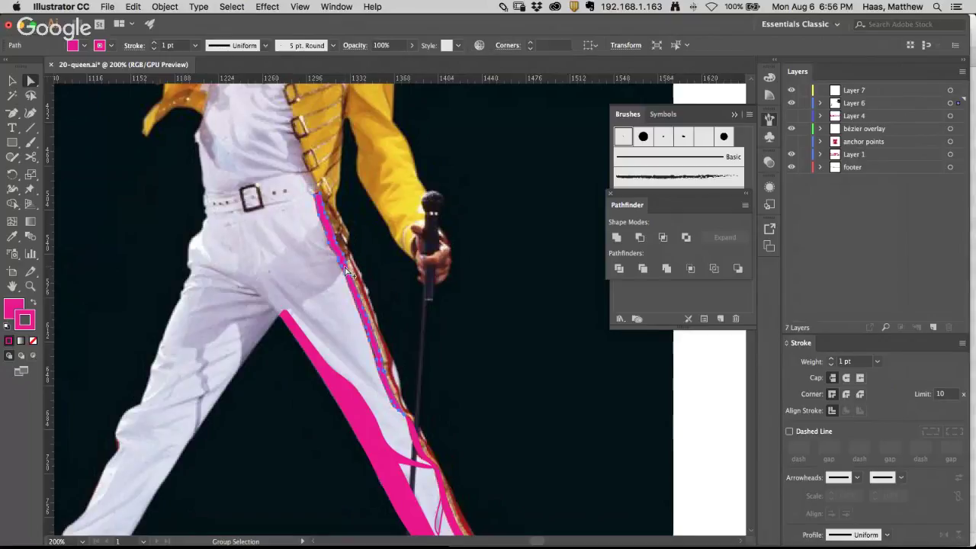
alt+drag(345, 273, 369, 270)
click(353, 187)
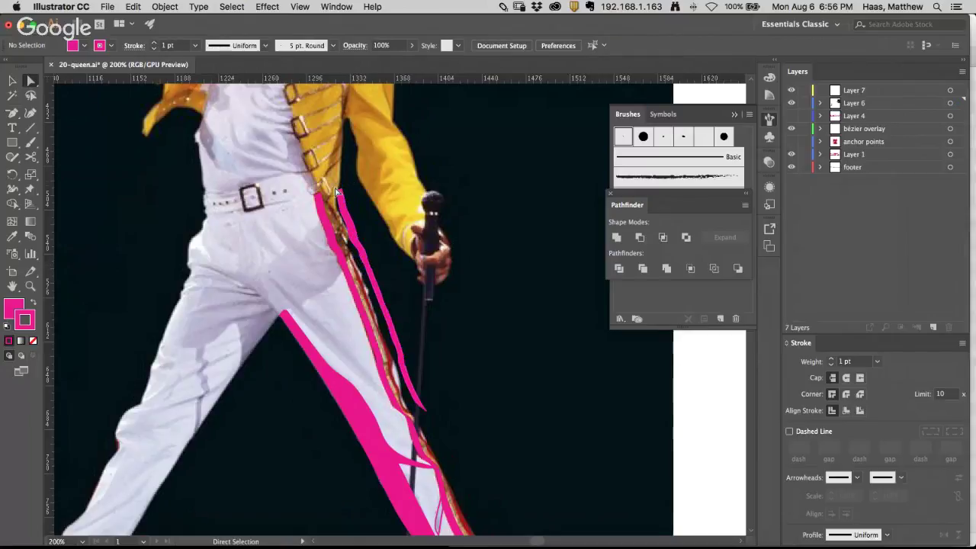
Step: Delete the inner-edge anchor points of the duplicated stripe shape and its stray leftover points, keeping only the outer edge
click(337, 192)
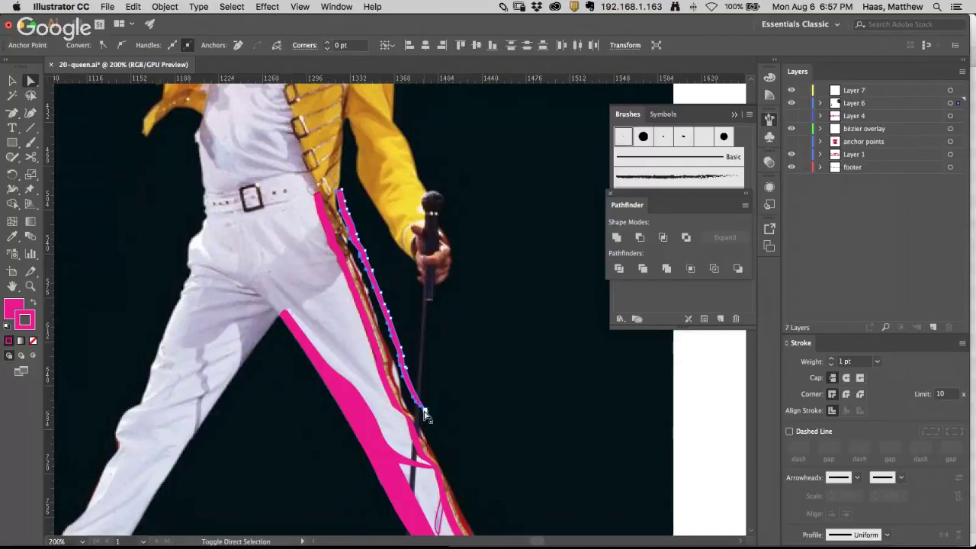
click(418, 424)
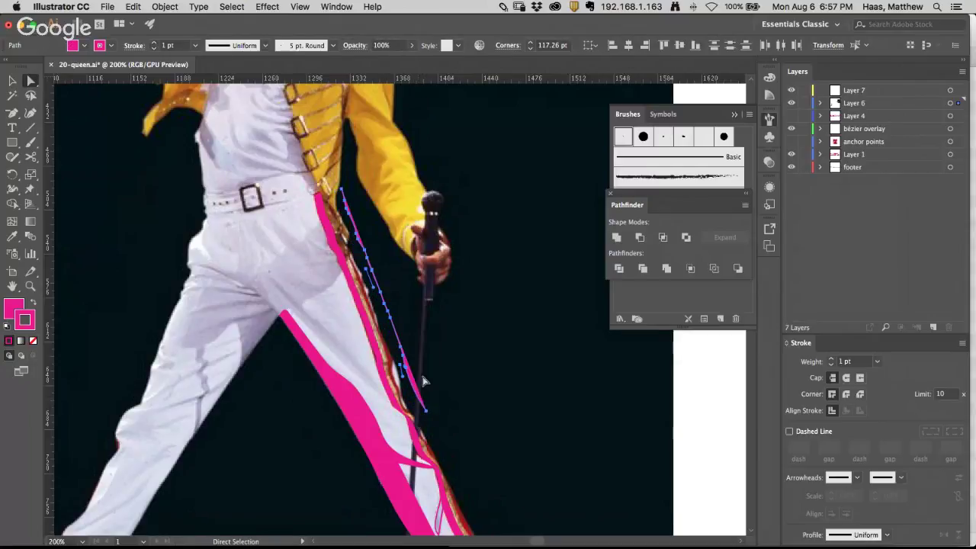
click(381, 301)
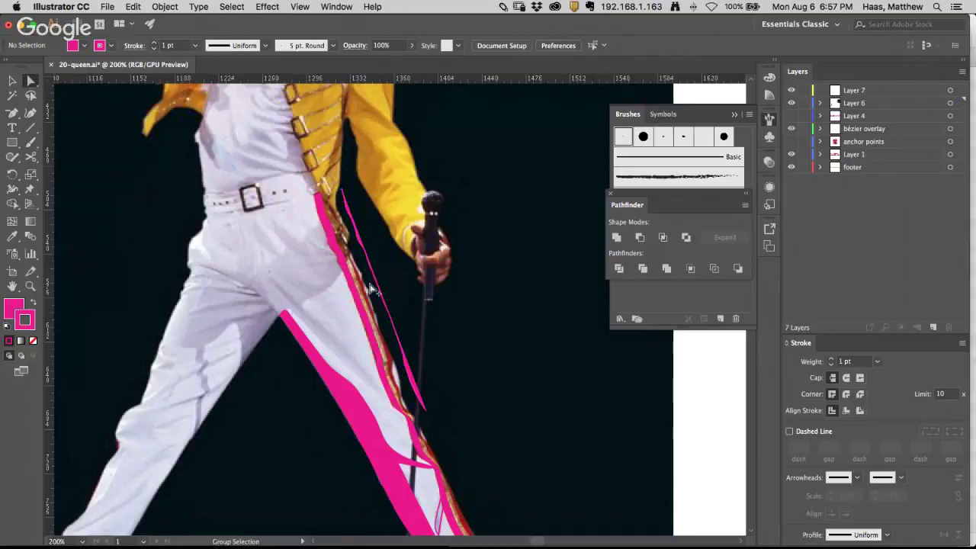
click(366, 275)
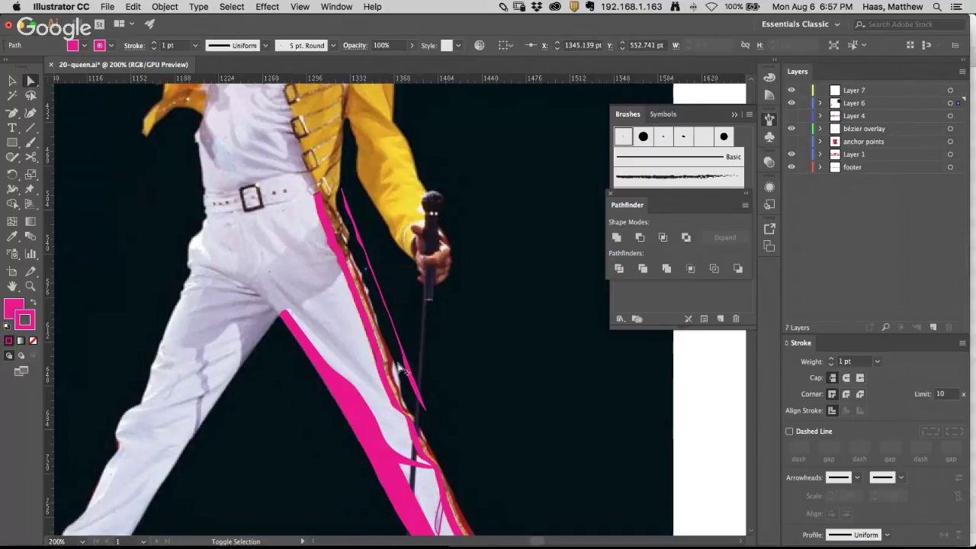
click(401, 375)
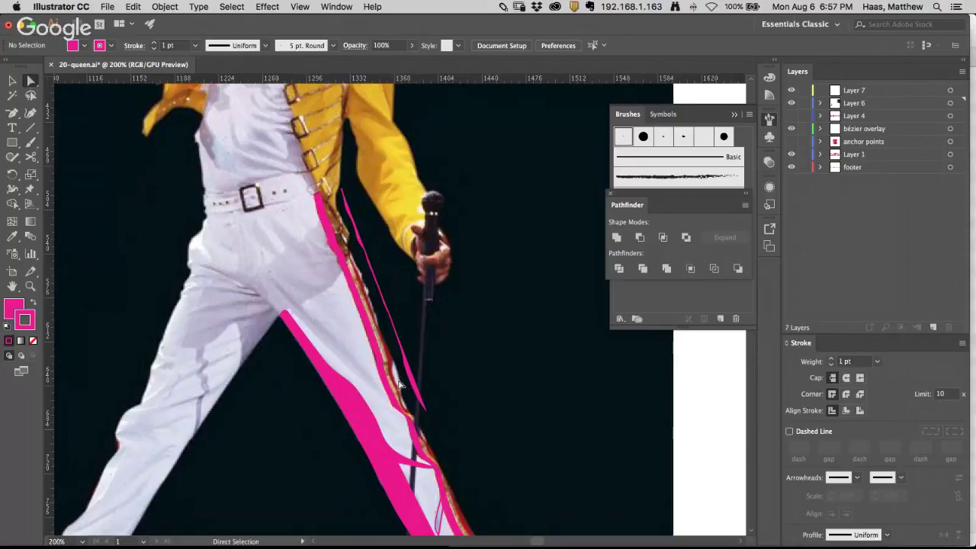
Step: Try placing the duplicated edge over the red side stripe, check it up close, and undo the move
key(alt)
alt+click(363, 244)
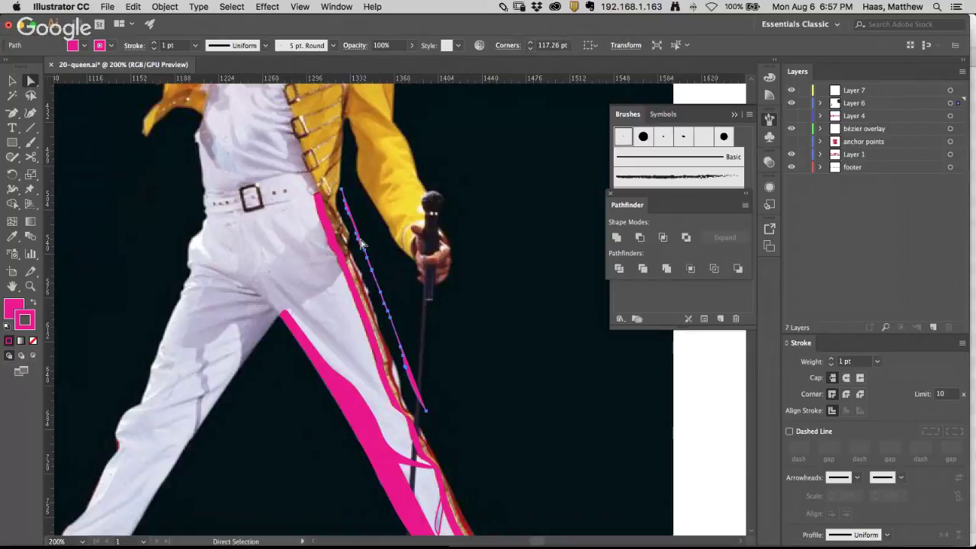
drag(359, 241, 341, 245)
key(super+space)
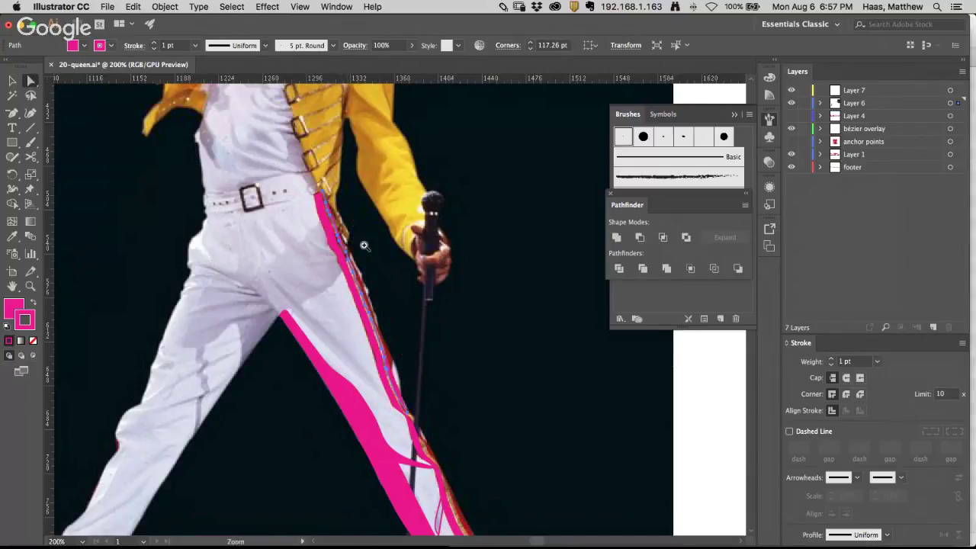
super+click(365, 246)
click(362, 246)
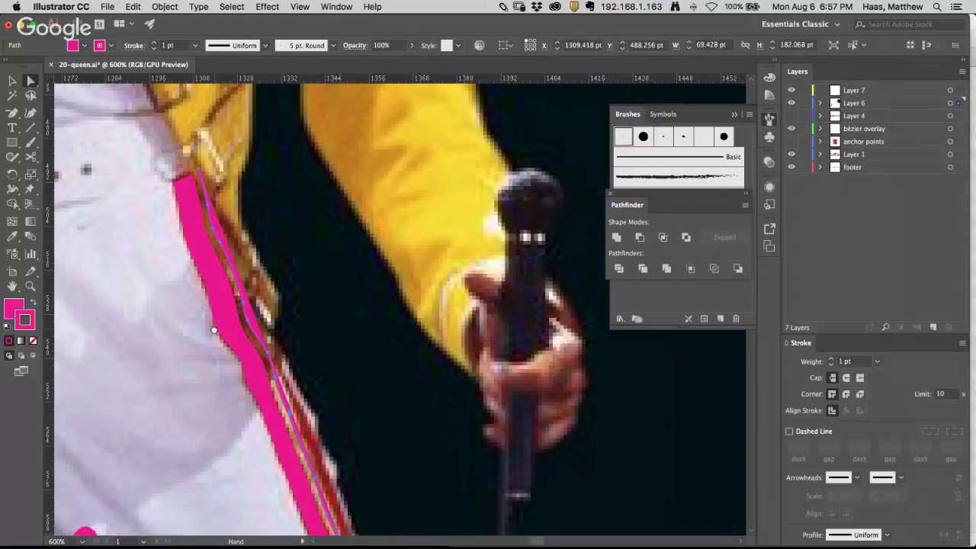
key(ctrl+shift+a)
drag(304, 331, 304, 334)
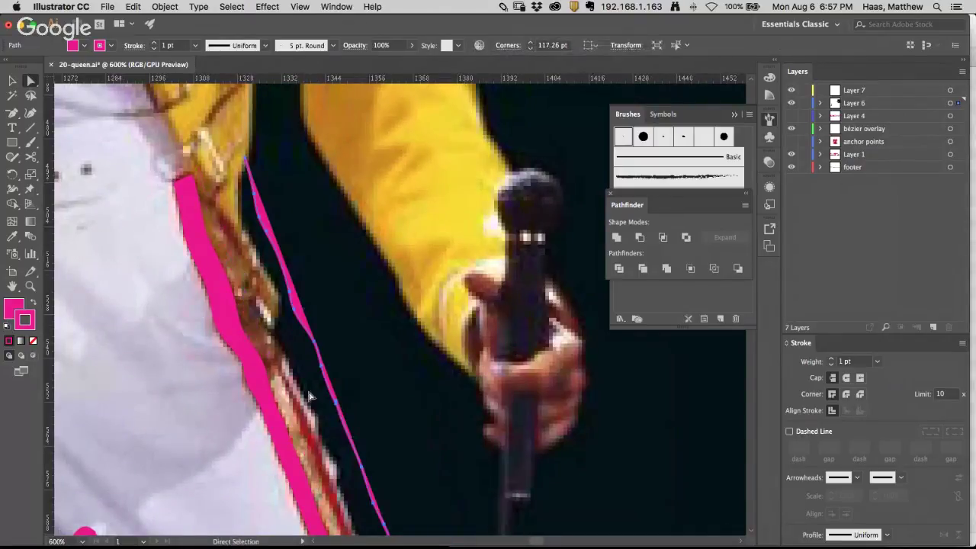
Step: Move the duplicated edge onto the side stripe, just outside the filled pink band, starting at the belt
key(super+alt+space)
alt+super+click(353, 392)
alt+super+click(355, 394)
alt+super+click(397, 408)
drag(397, 407, 313, 428)
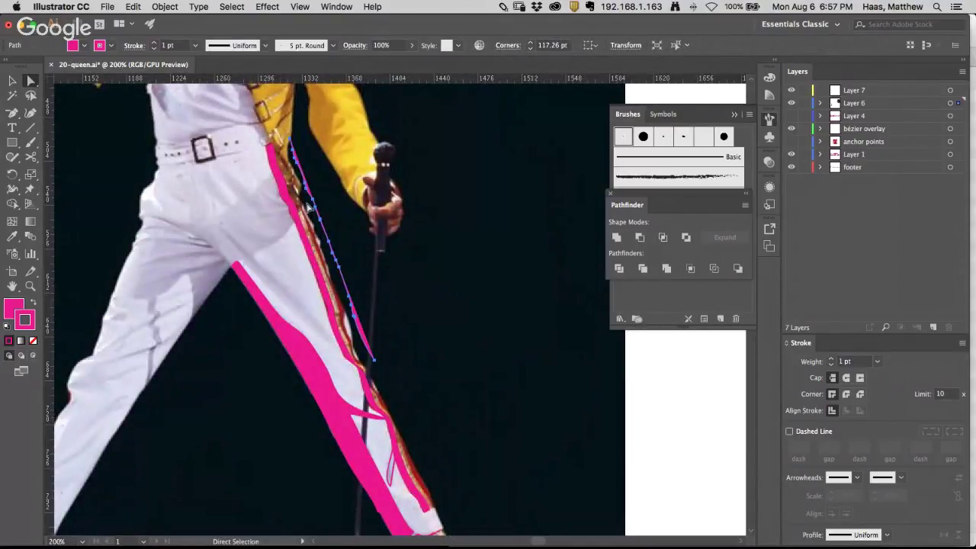
drag(305, 188, 291, 193)
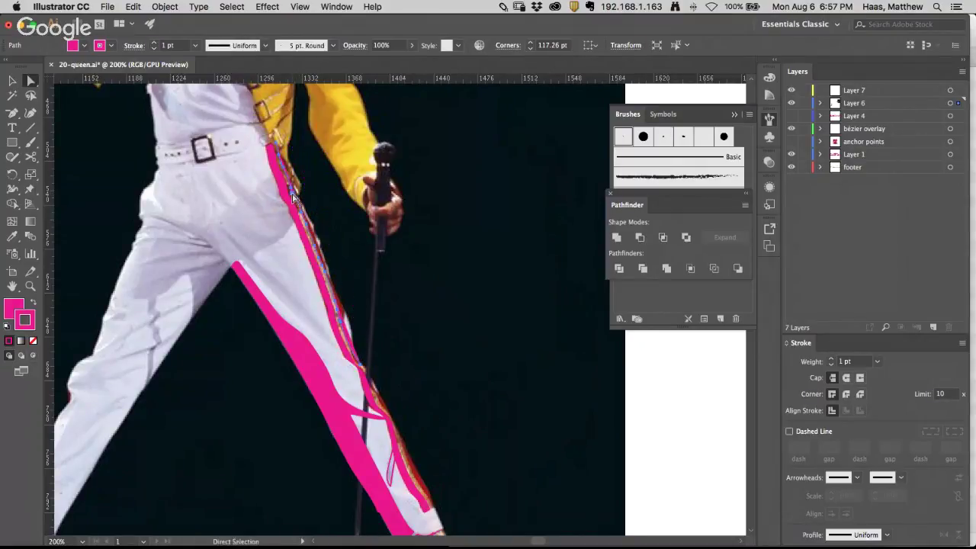
Step: Remove the fill from the duplicated edge so only its pink stroke remains, and deselect it
key(z)
drag(247, 160, 345, 221)
click(520, 322)
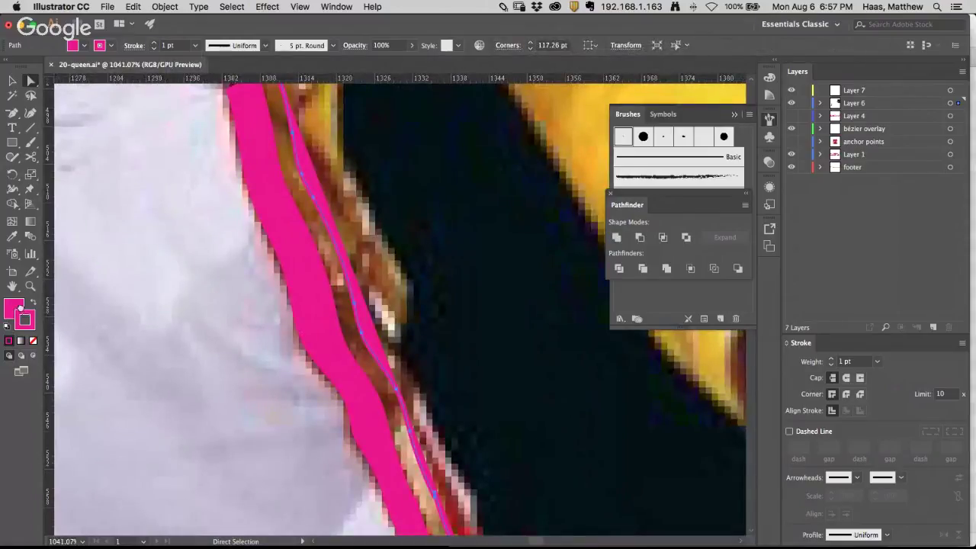
click(33, 342)
key(super+z)
click(19, 305)
click(33, 341)
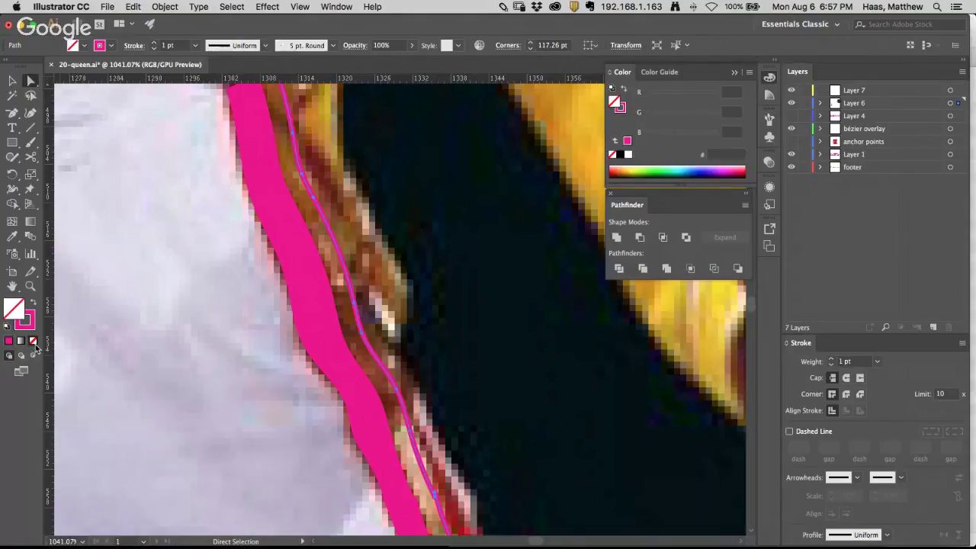
key(super+shift+a)
Step: Select the unfilled pink line along the side stripe and nudge it slightly toward the filled pink band
drag(318, 191, 322, 310)
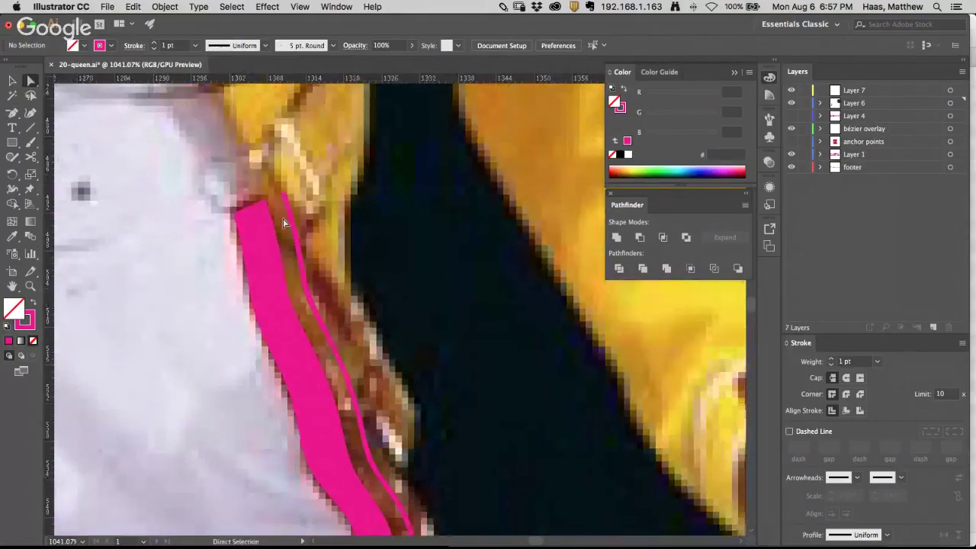
alt+super+click(379, 387)
alt+super+click(379, 386)
drag(451, 397, 243, 293)
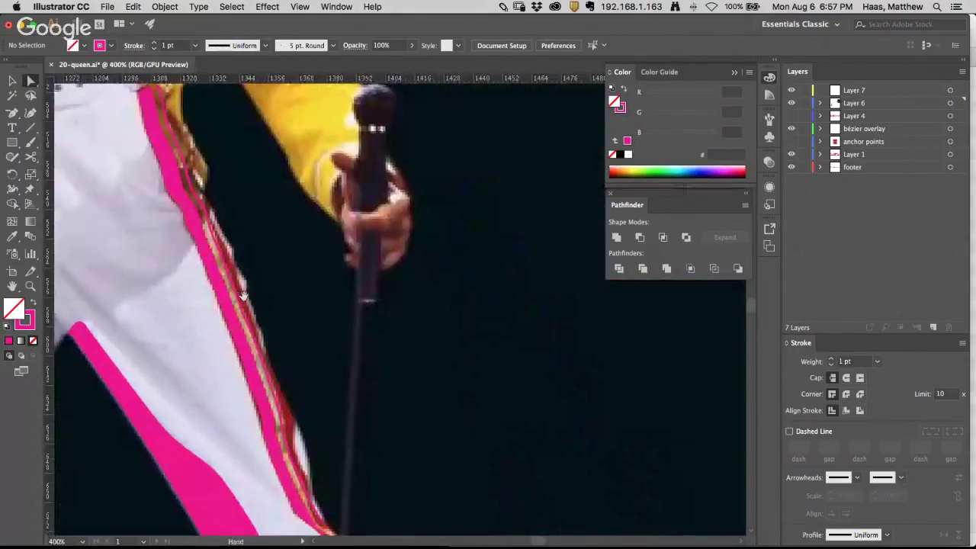
drag(270, 413, 281, 261)
click(302, 314)
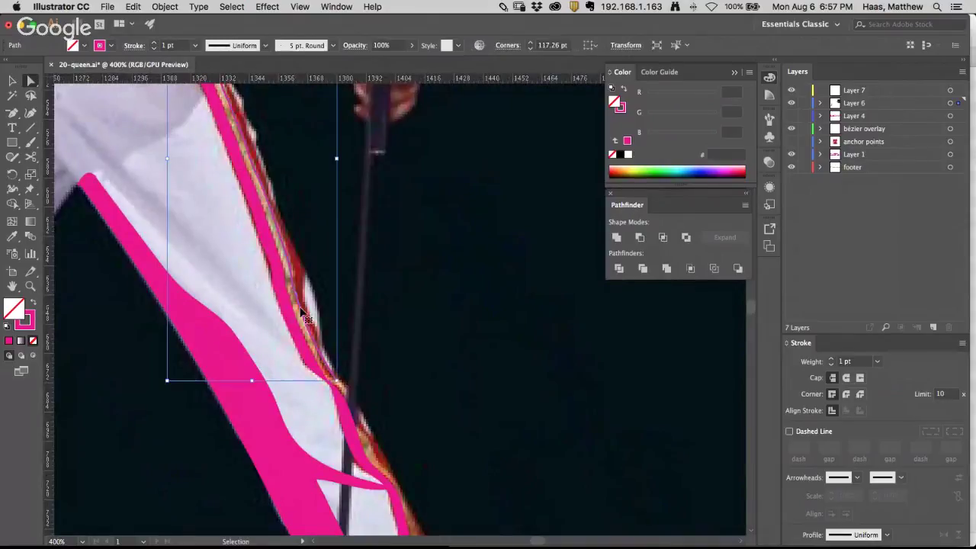
key(Left)
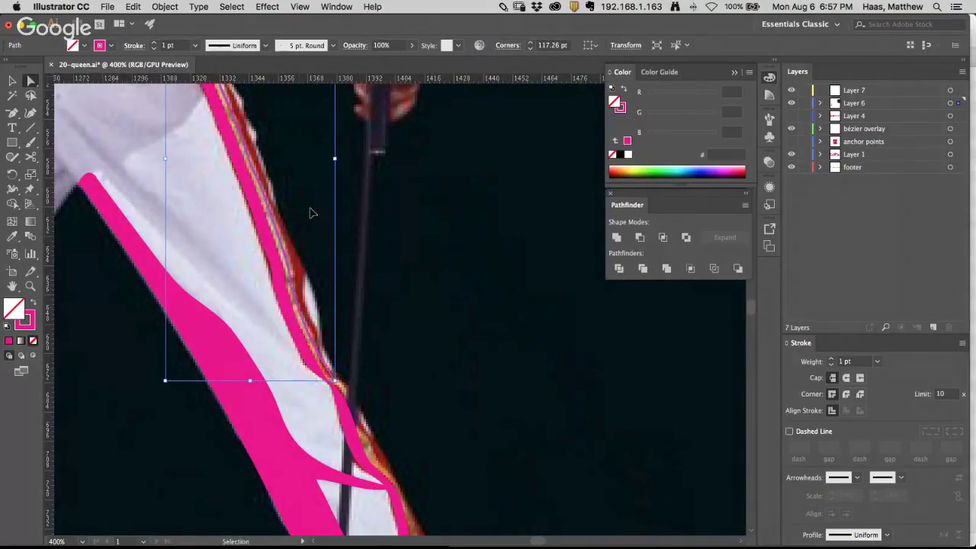
drag(277, 179, 349, 287)
drag(308, 188, 320, 327)
click(261, 205)
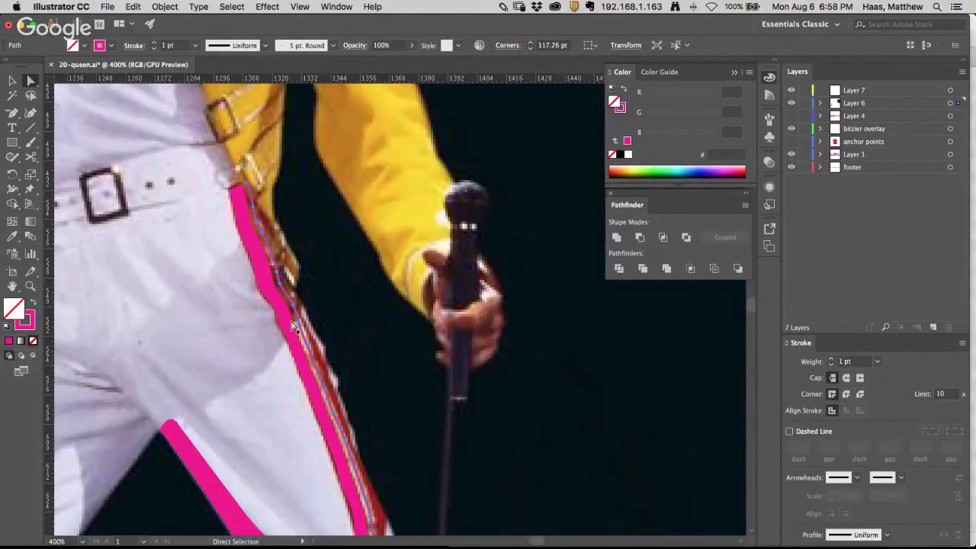
scroll(385, 425, down, 5)
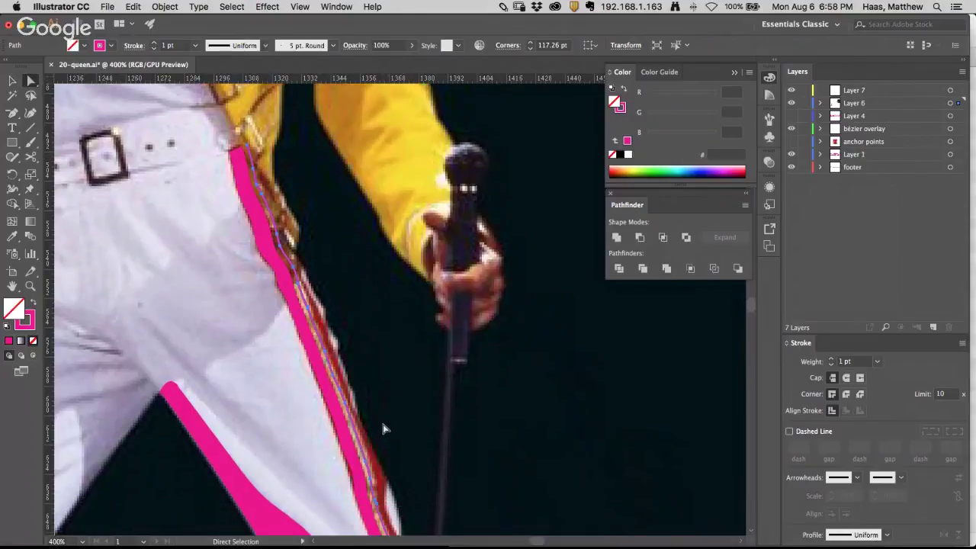
scroll(363, 281, up, 4)
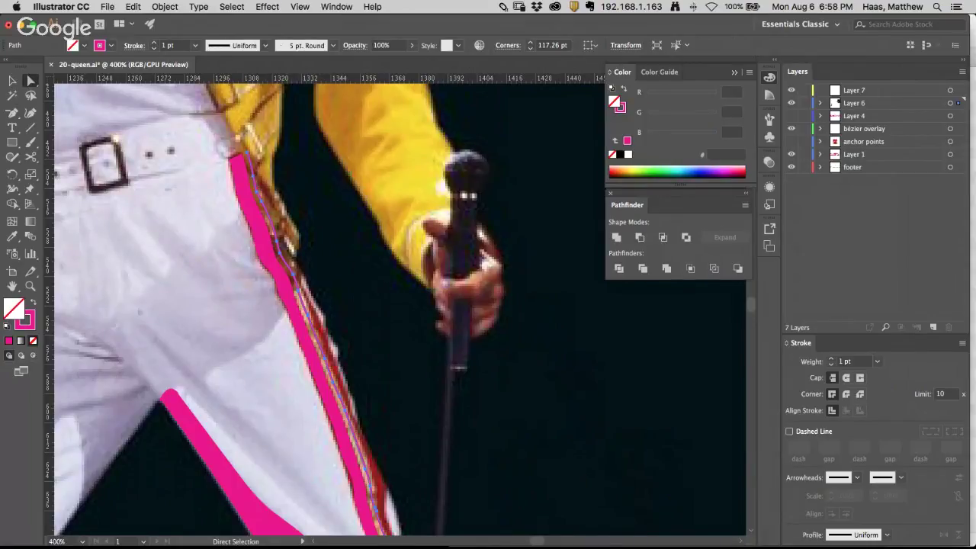
key(super+Tab)
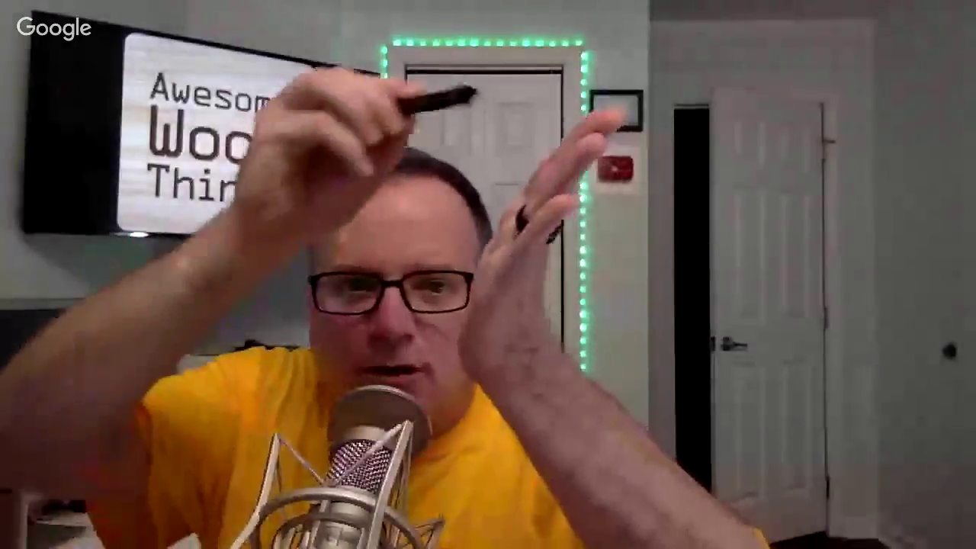
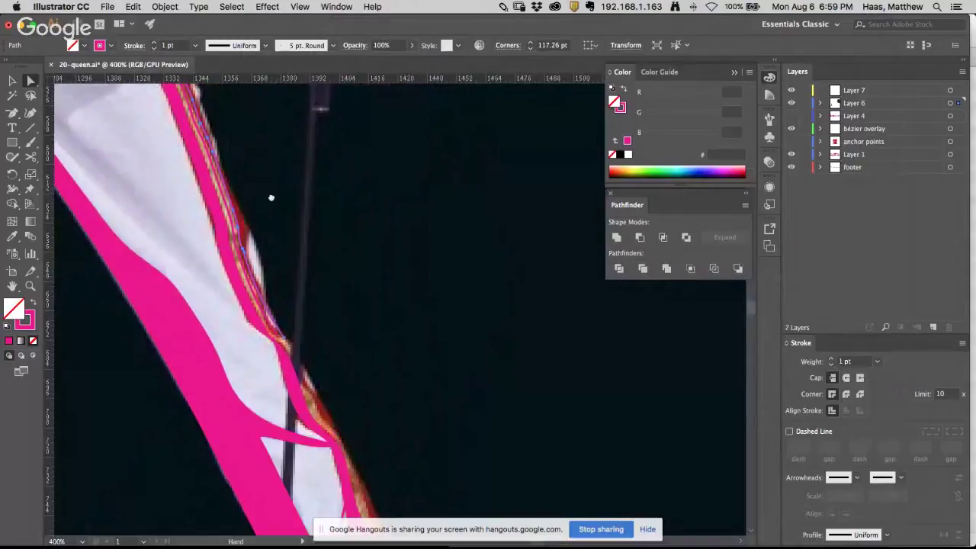
Step: Adjust the lower end anchor of the unfilled pink line along the side stripe and deselect it
click(288, 305)
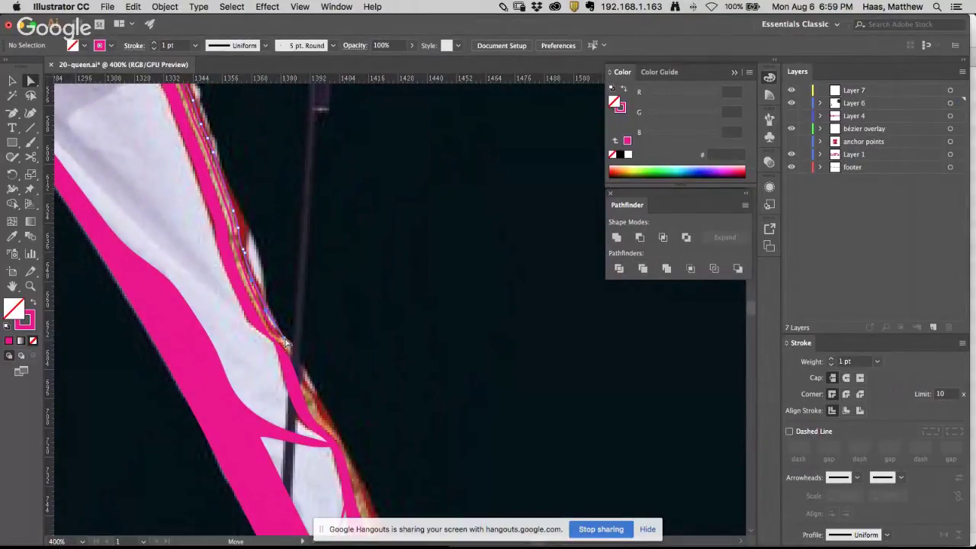
click(284, 342)
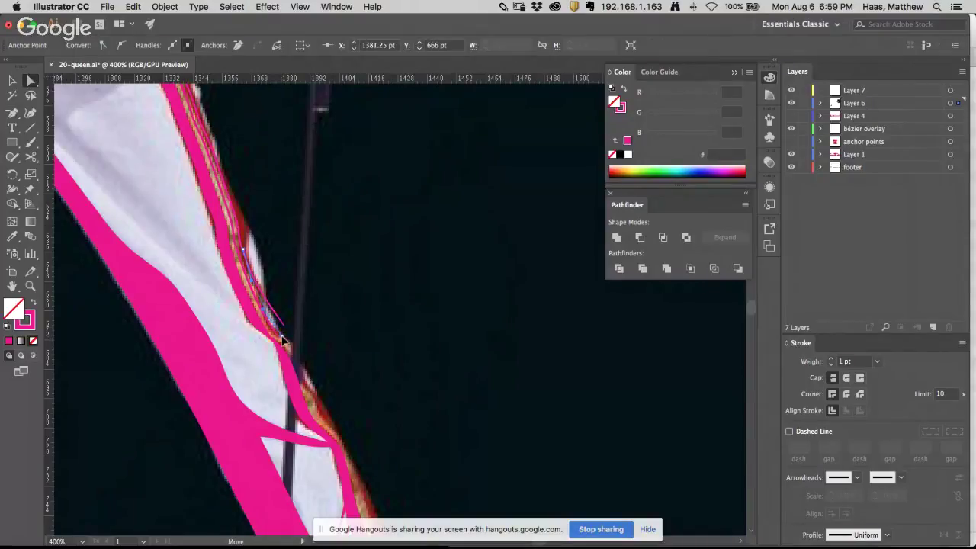
click(288, 346)
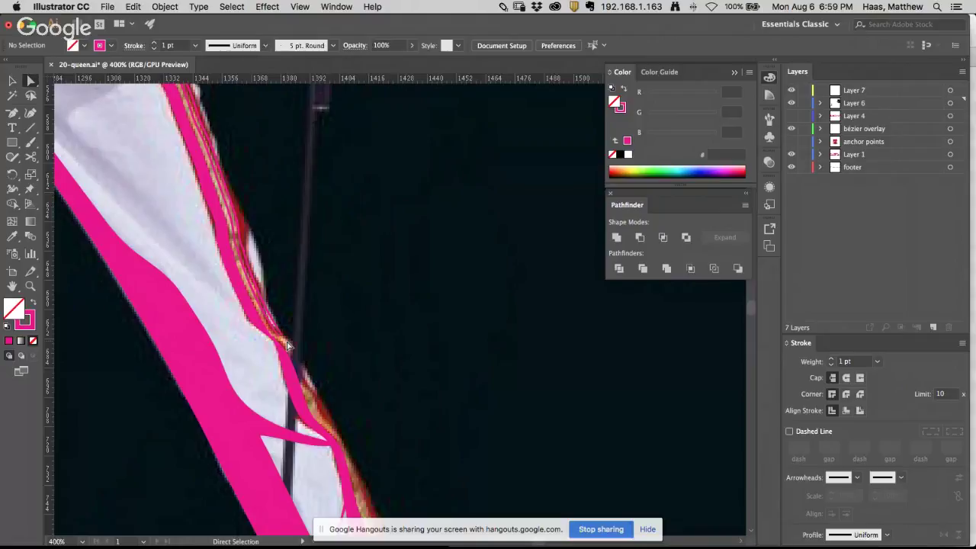
Step: Paint two pink stripe lines with the Paintbrush, continuing from the ends of the upper lines down to the trouser cuff
click(31, 142)
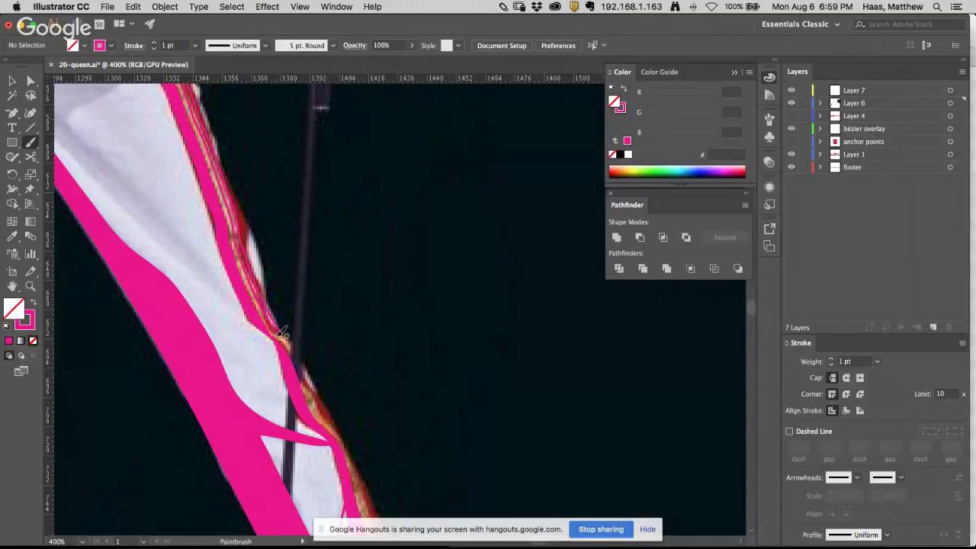
super+click(312, 356)
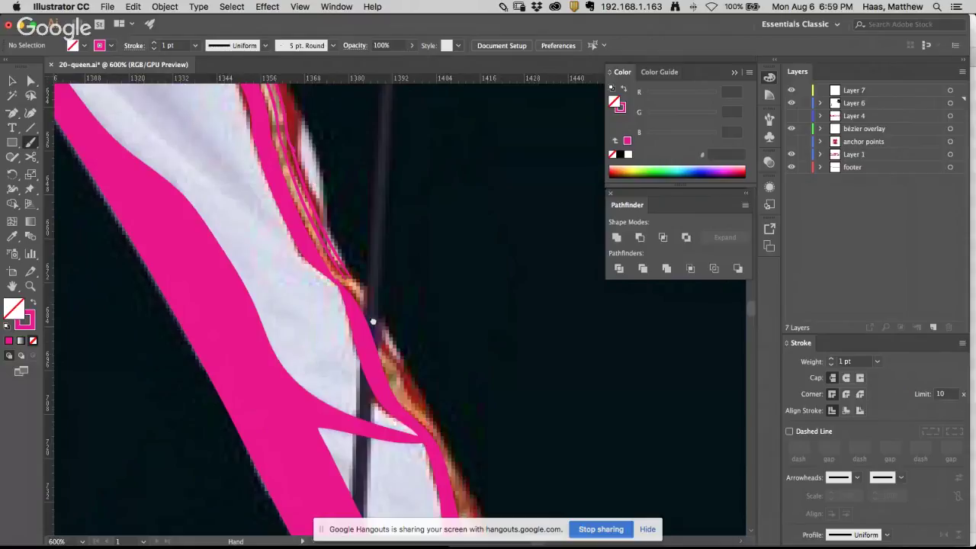
drag(373, 323, 327, 336)
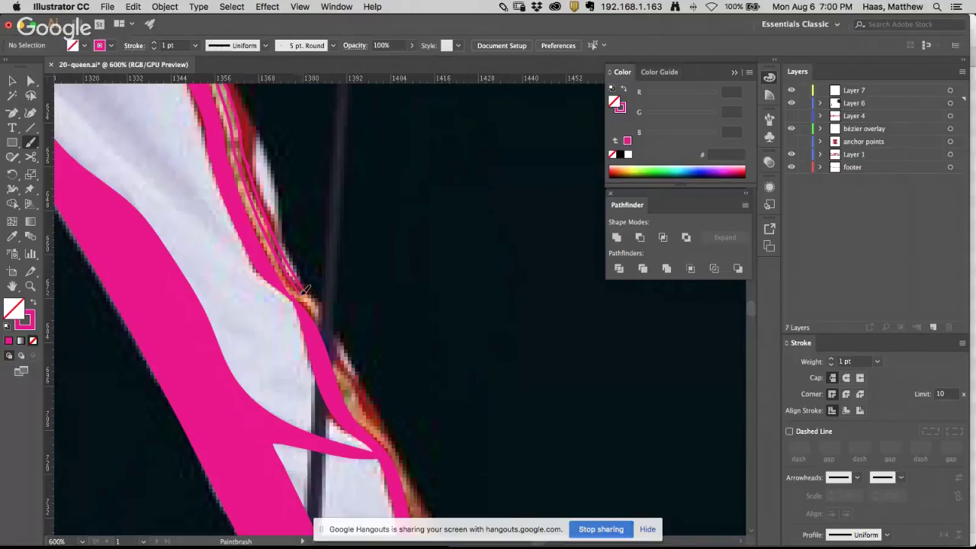
drag(307, 292, 390, 436)
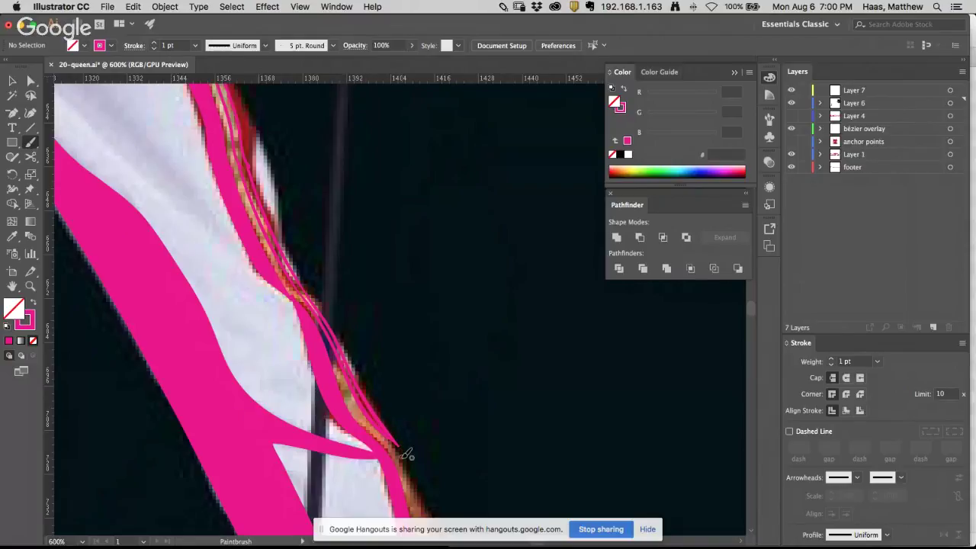
key(space)
alt+super+click(369, 398)
alt+super+click(425, 408)
drag(407, 318, 358, 362)
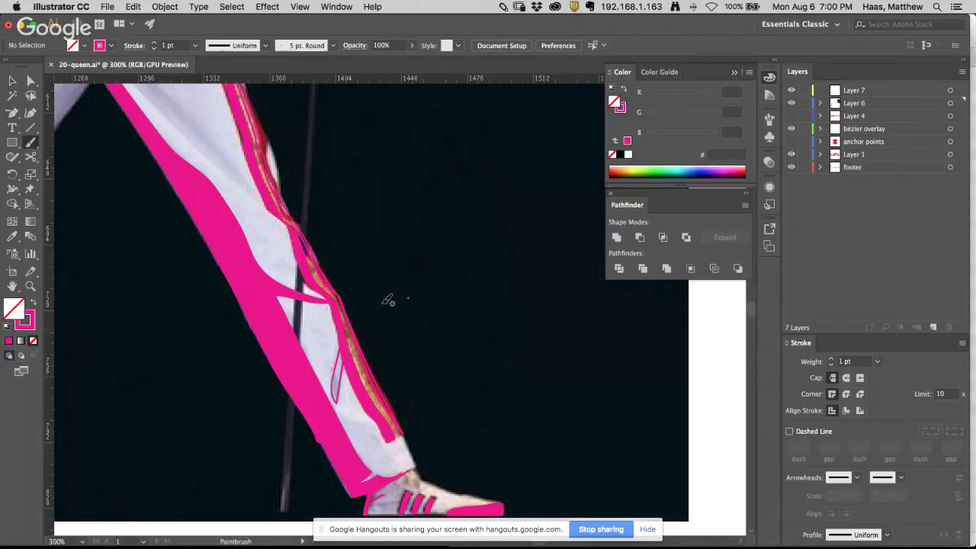
Step: Select the touching end anchors of the outer stripe line's two lower segments below the knee and join them
key(a)
click(400, 433)
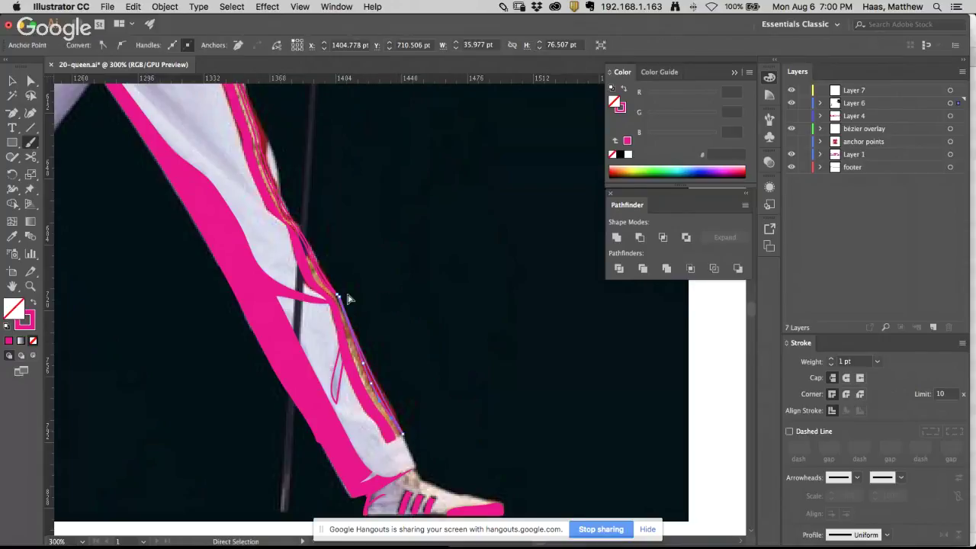
scroll(342, 296, up, 5)
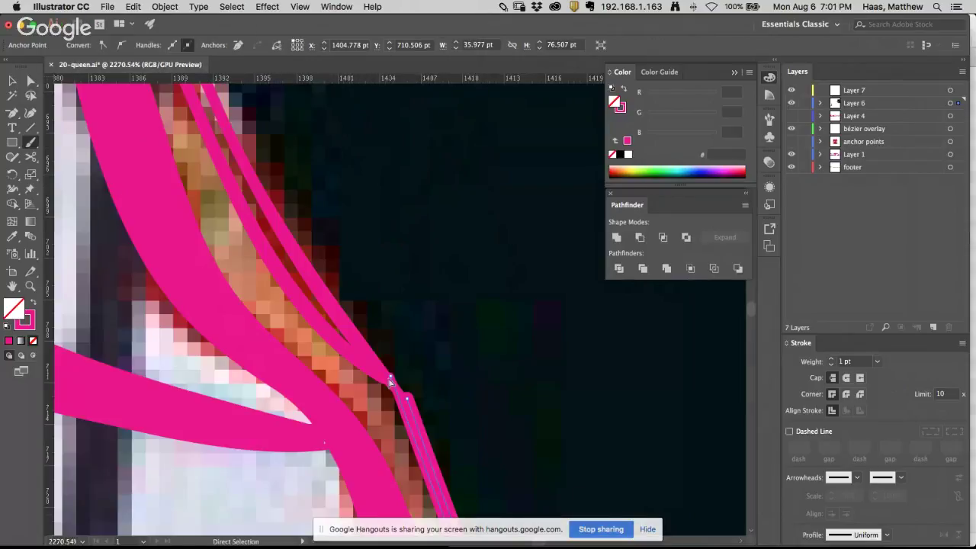
drag(390, 380, 406, 398)
shift+super+click(401, 395)
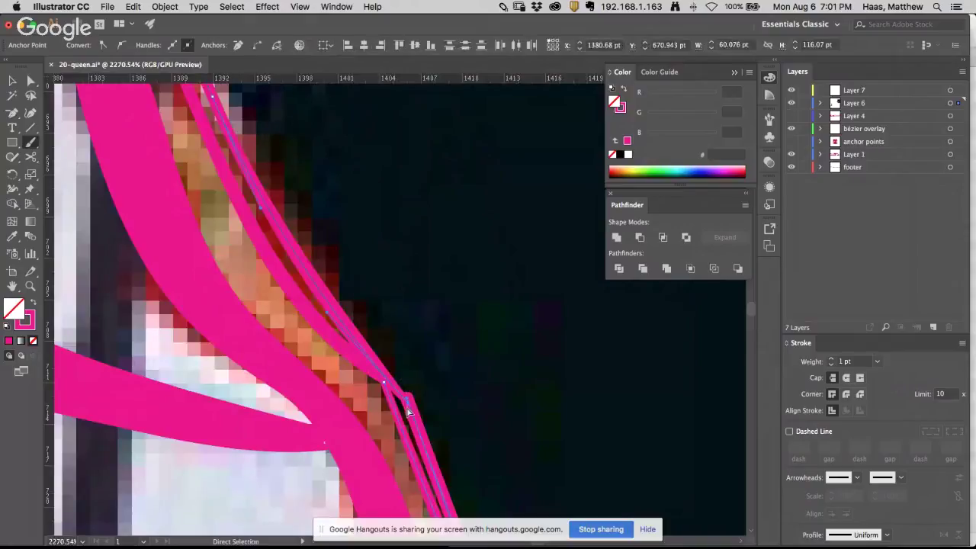
super+click(414, 388)
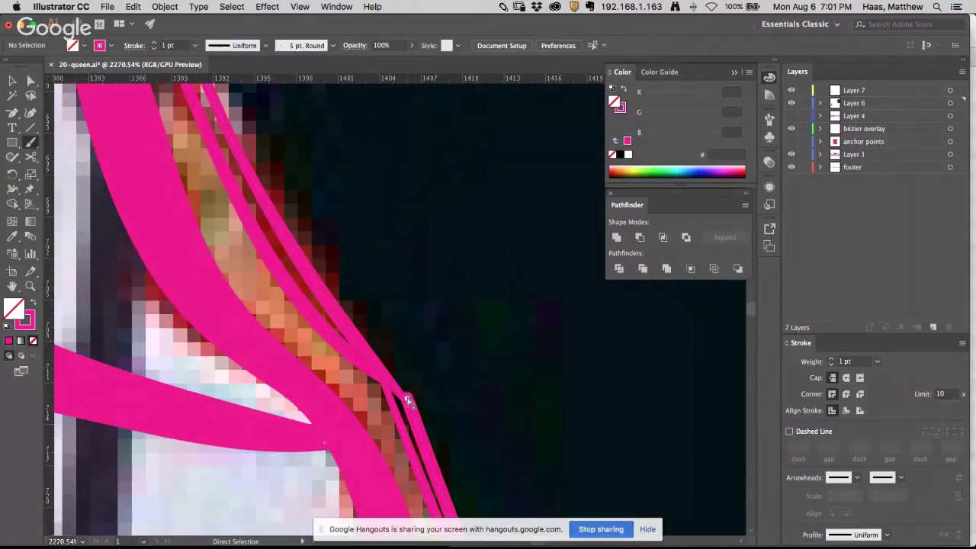
super+click(408, 399)
super+click(408, 400)
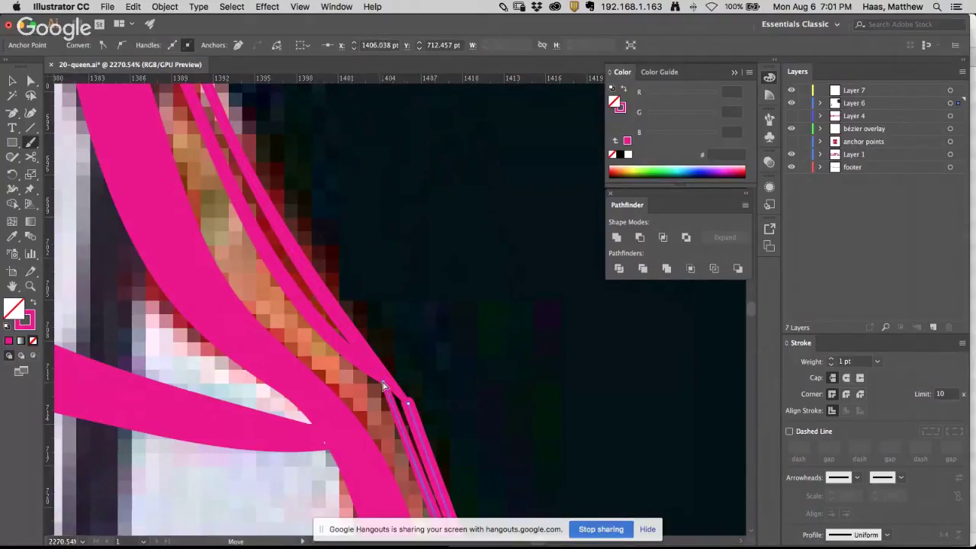
key(super+j)
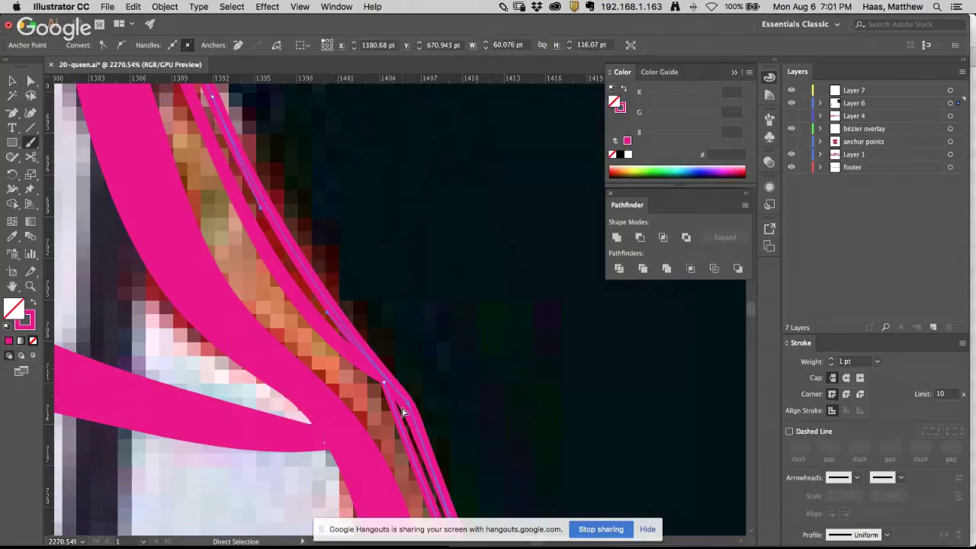
Step: Nudge the inner stripe line's end anchor against the segment below it and select both endpoints in outline view
super+click(373, 376)
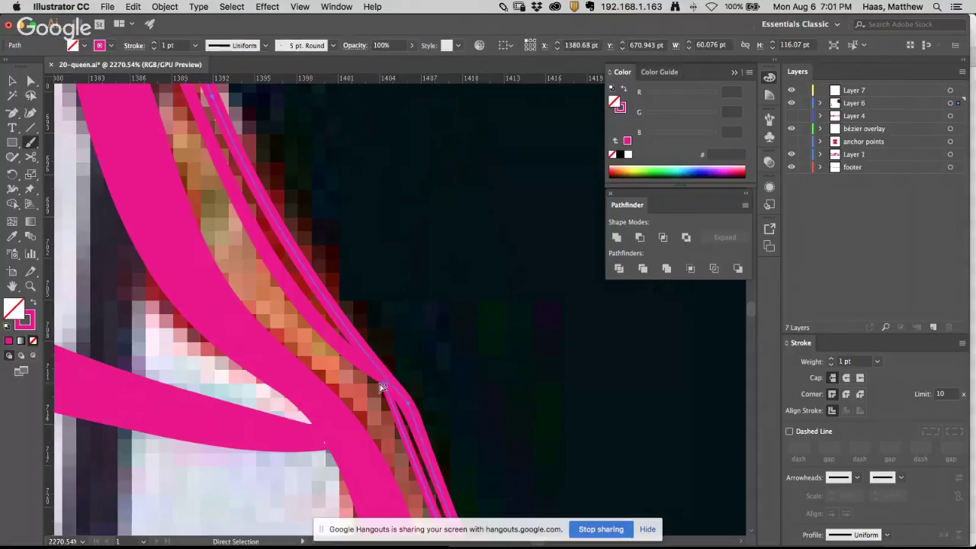
super+click(363, 365)
drag(382, 380, 383, 379)
key(super+y)
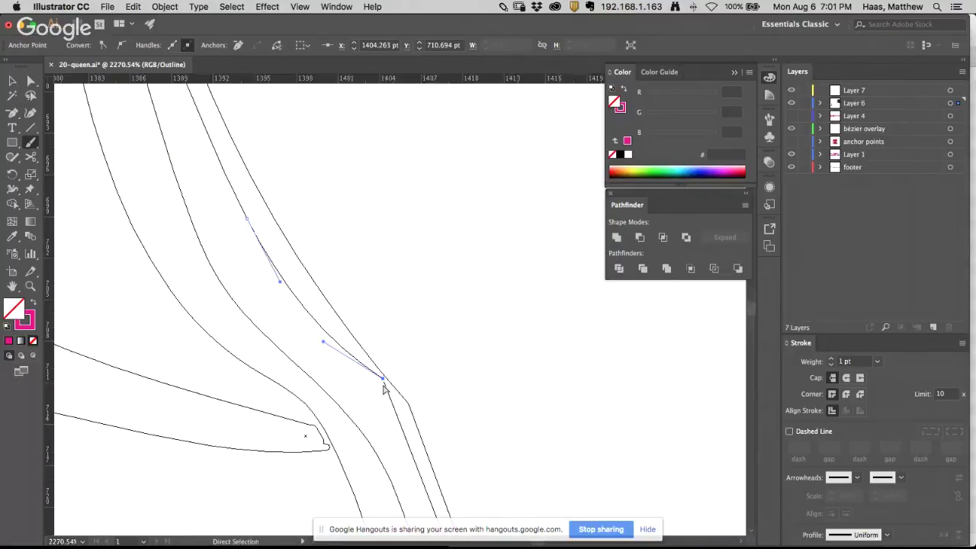
super+click(385, 390)
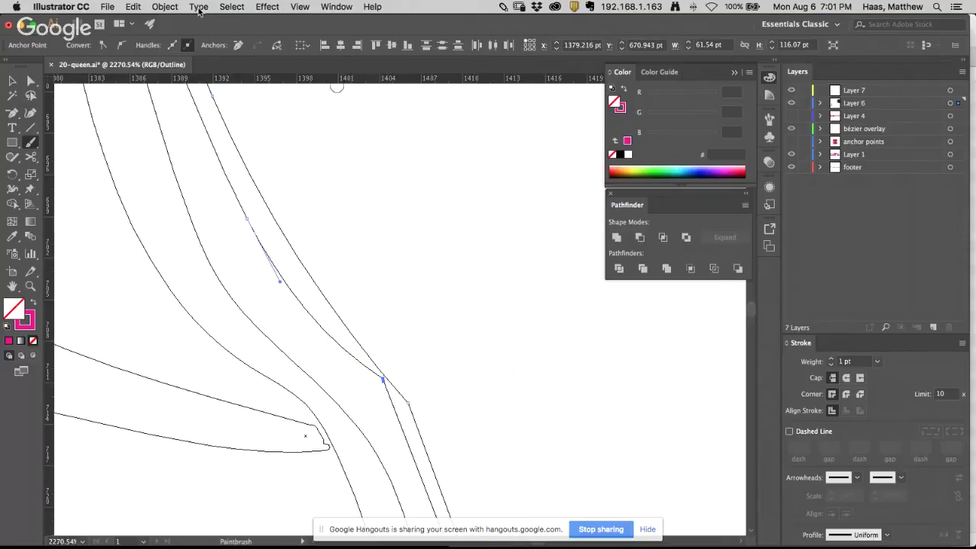
Step: Switch the document display from outline back to GPU Preview
click(168, 8)
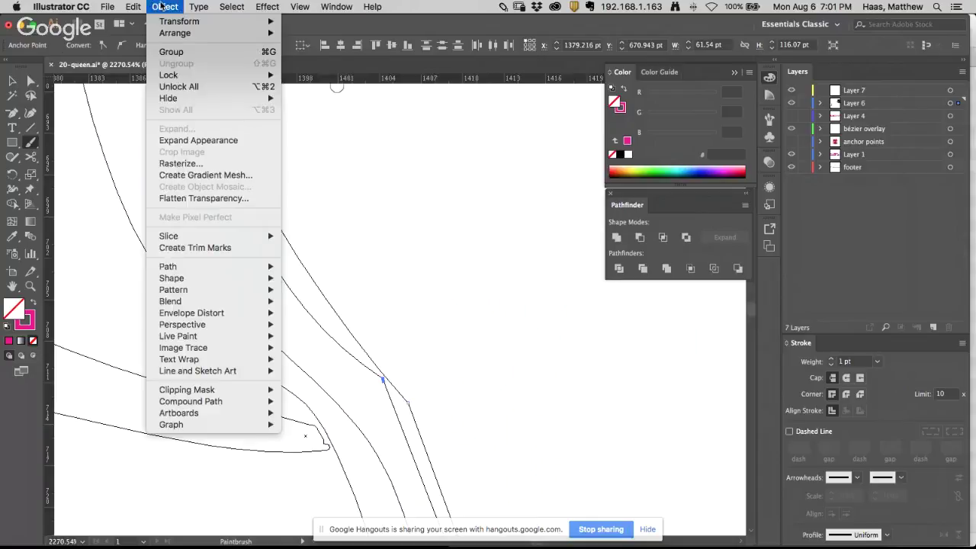
mouse_move(300, 6)
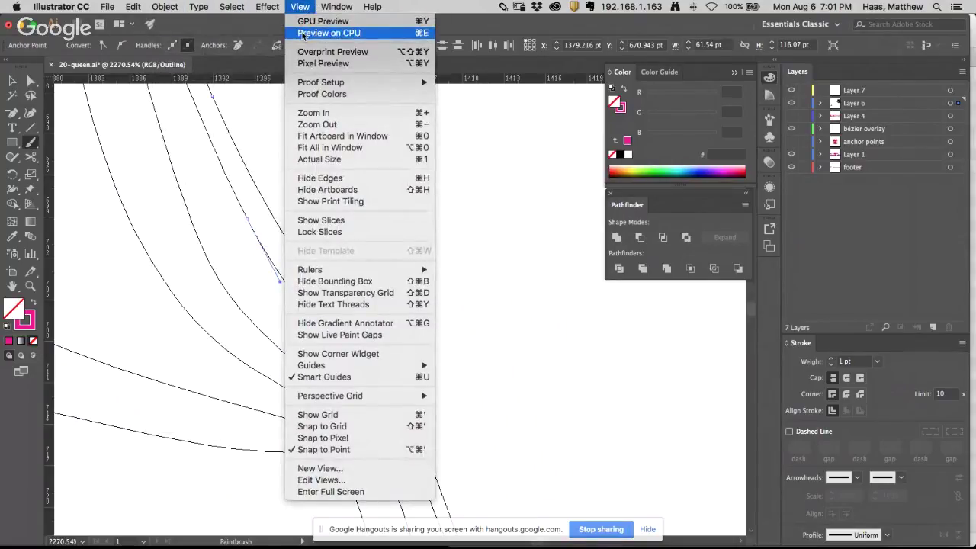
click(303, 32)
click(305, 7)
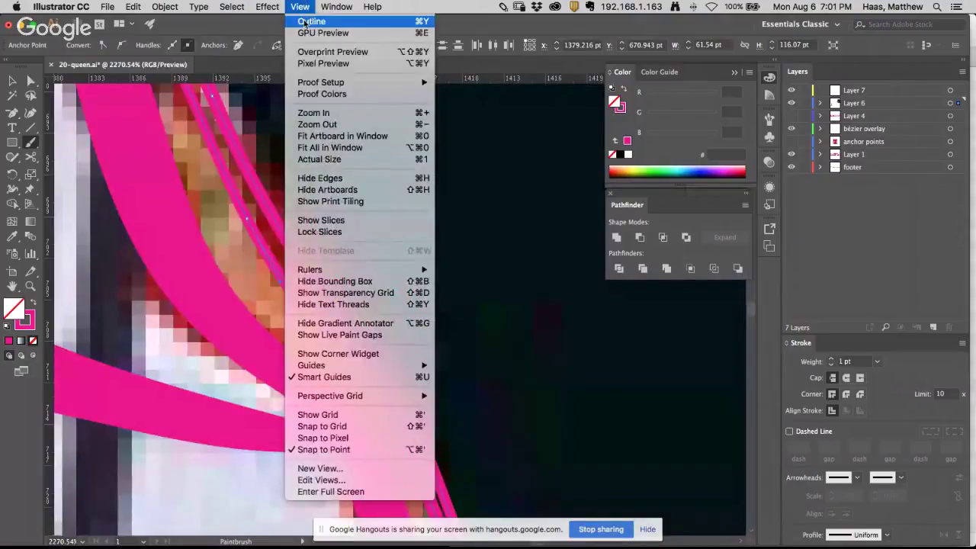
click(303, 21)
click(300, 7)
click(305, 33)
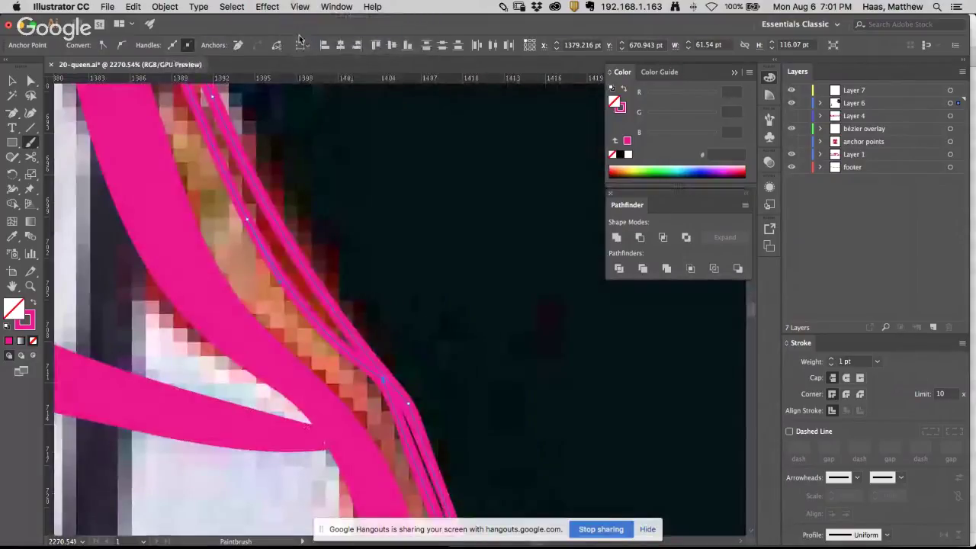
Step: Join the upper and lower pieces of both stripe lines at the knee into one path and deselect it
alt+super+click(313, 276)
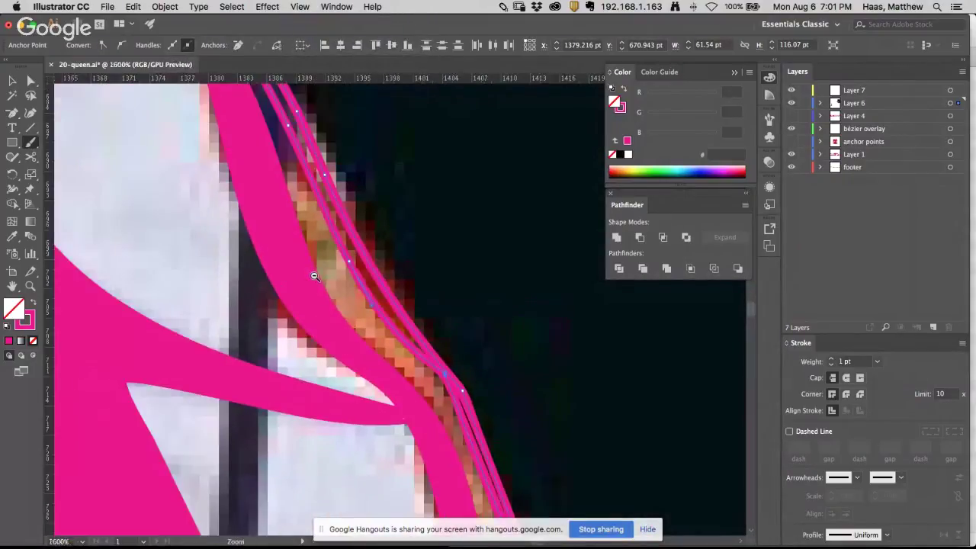
alt+super+click(314, 276)
alt+super+click(313, 276)
drag(397, 203, 422, 362)
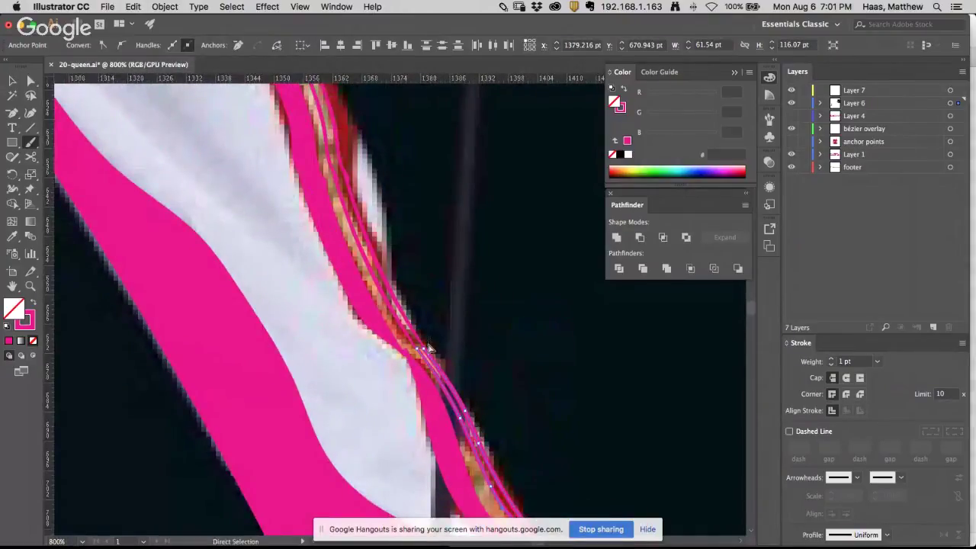
click(430, 349)
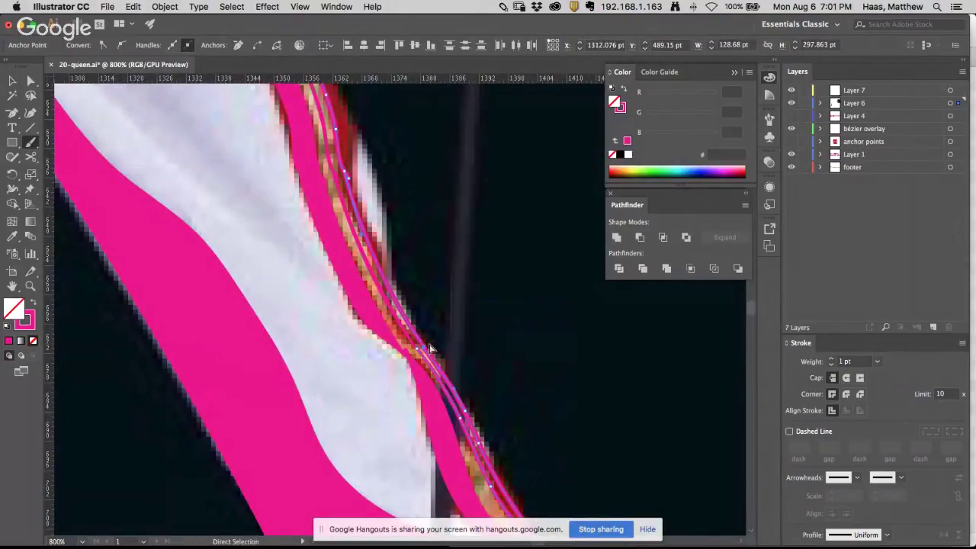
key(super+shift+a)
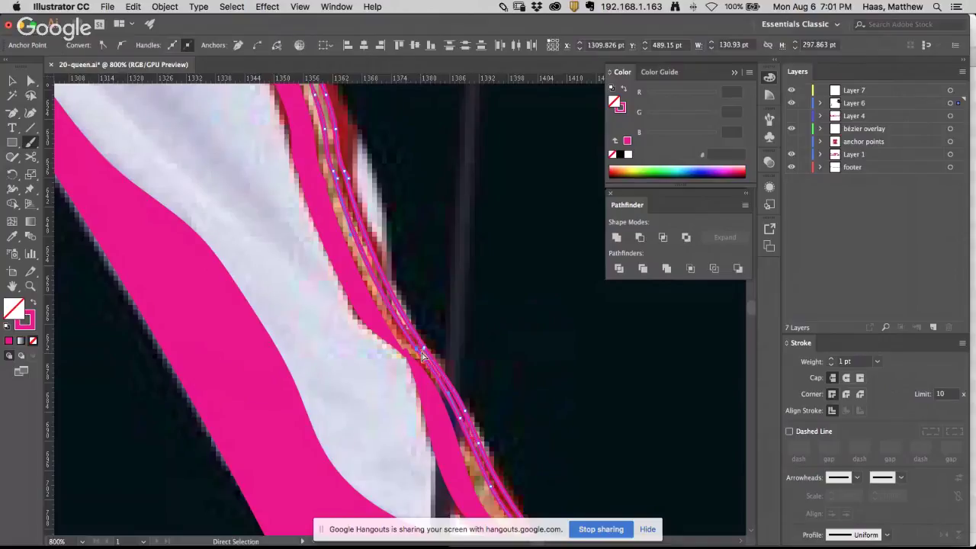
Step: Select the joined stripe outline and fill it with pink, keeping its pink stroke
key(b)
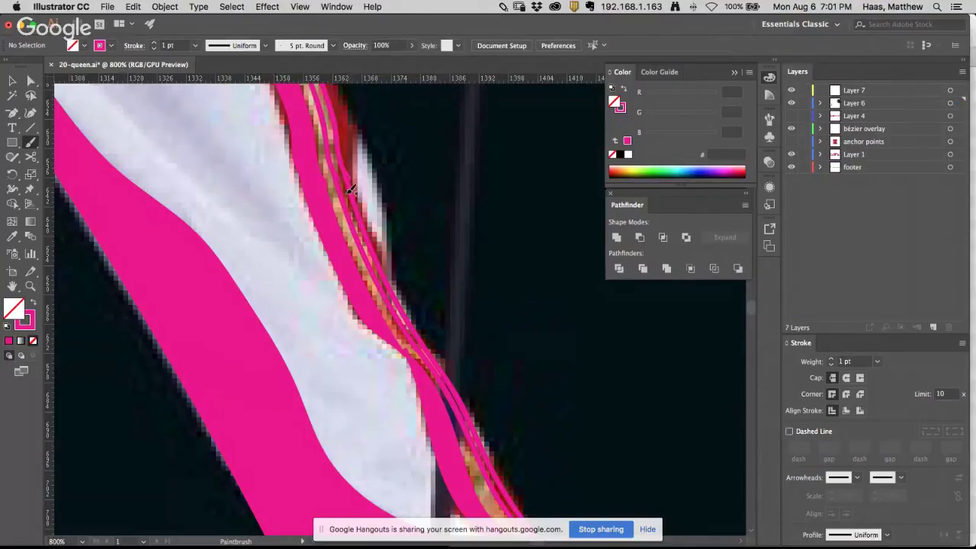
alt+super+click(354, 205)
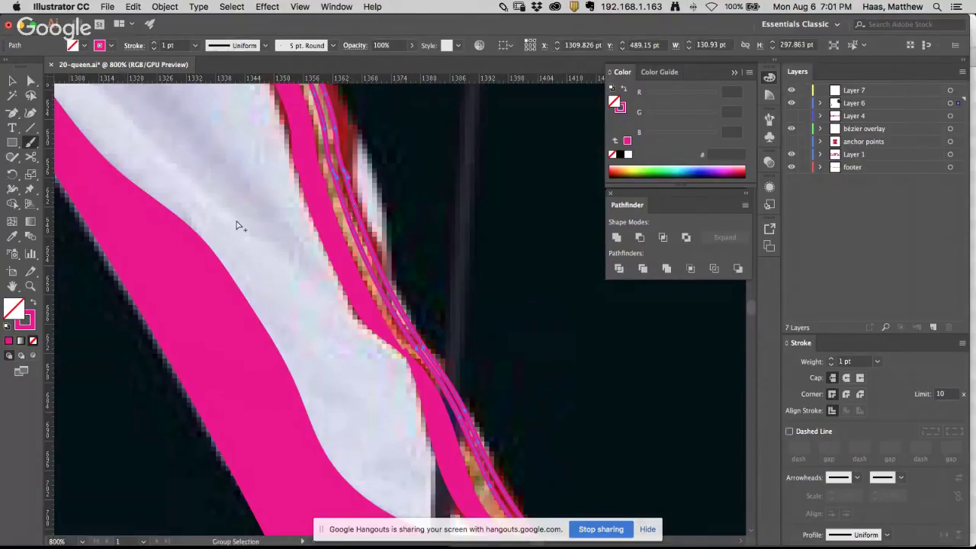
click(29, 309)
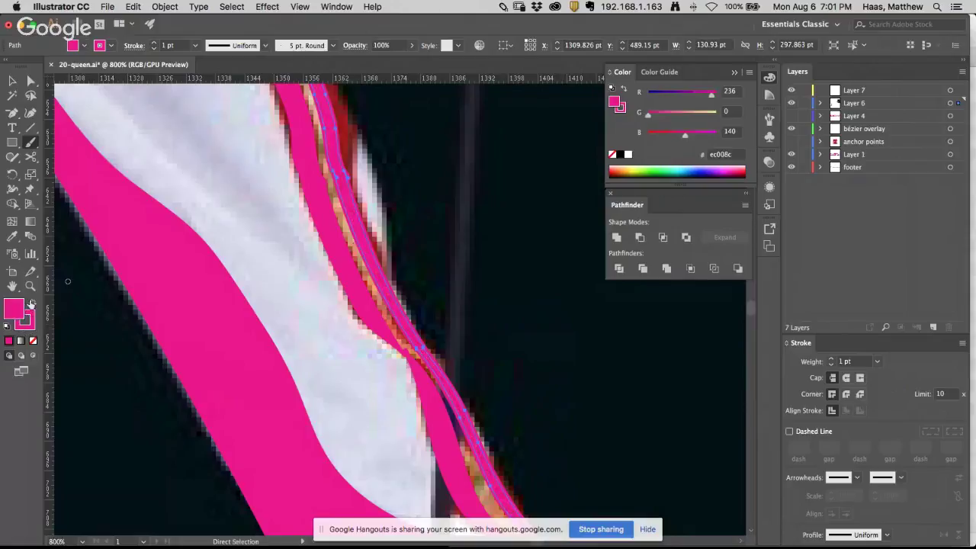
Step: Turn the small fold shadow outline beside the lower stripe into a pink-filled shape without a stroke
alt+super+click(425, 255)
alt+super+click(425, 254)
alt+super+click(425, 255)
alt+super+click(425, 254)
drag(427, 345, 435, 83)
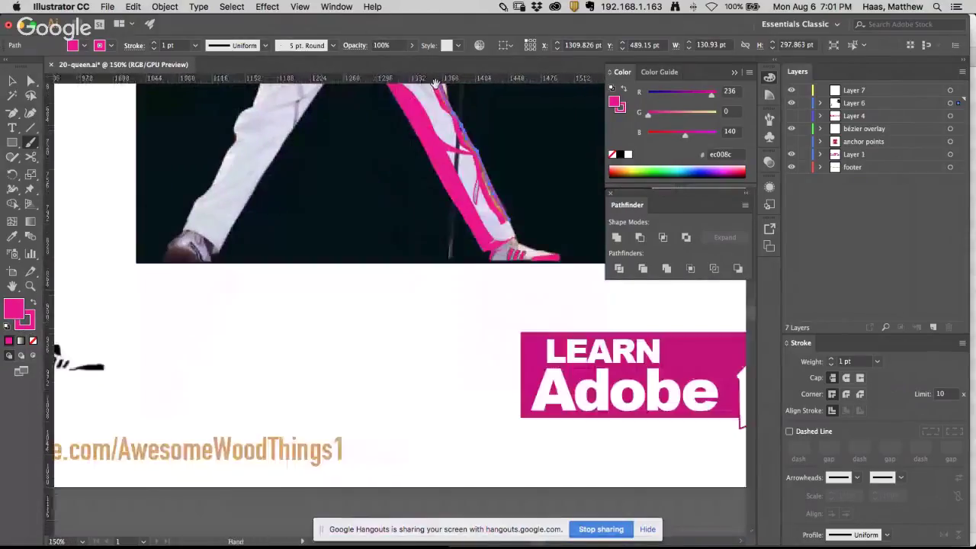
drag(420, 233, 366, 280)
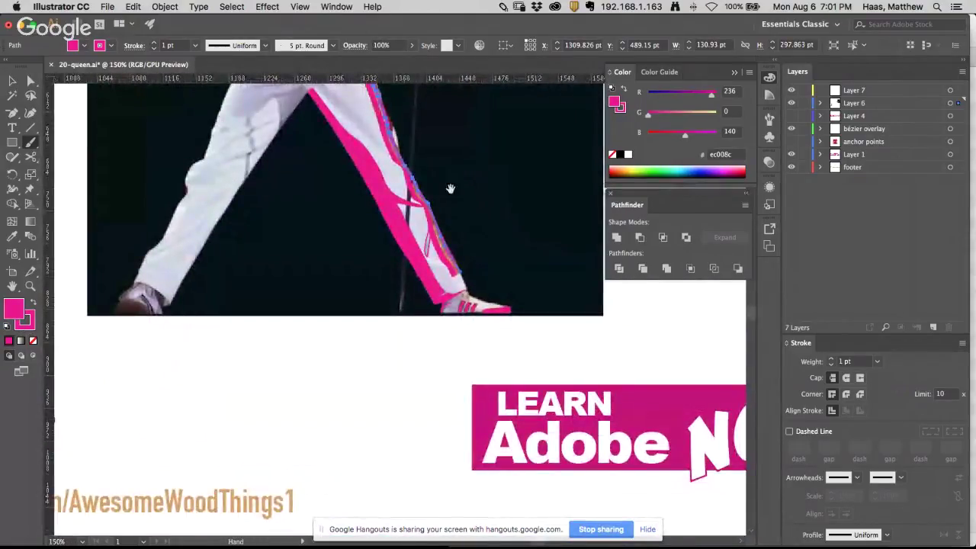
super+click(430, 244)
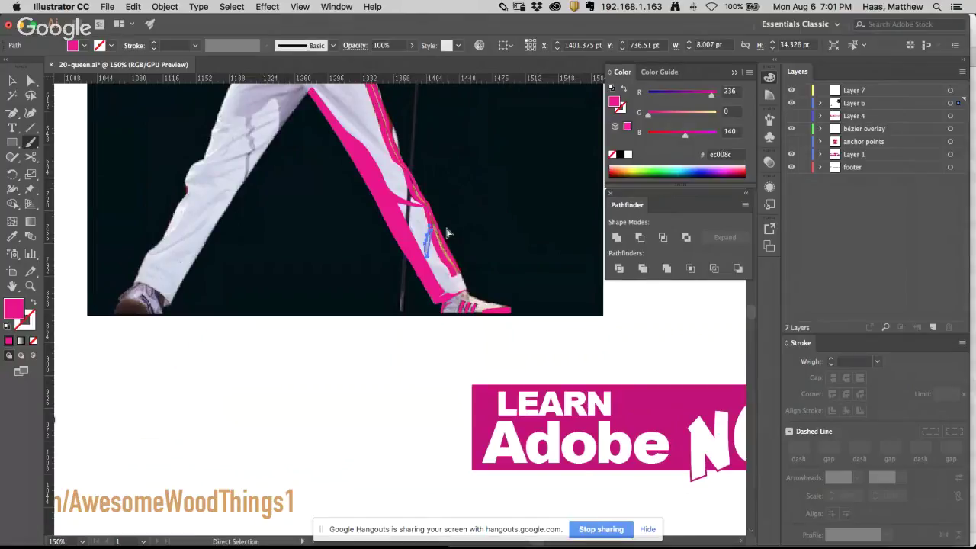
key(super+j)
click(602, 310)
Step: Delete the small fold shadow shape between the lower side stripe and the large pink leg shadow
super+click(505, 221)
key(super+space)
drag(390, 218, 675, 424)
super+click(539, 335)
key(b)
key(BackSpace)
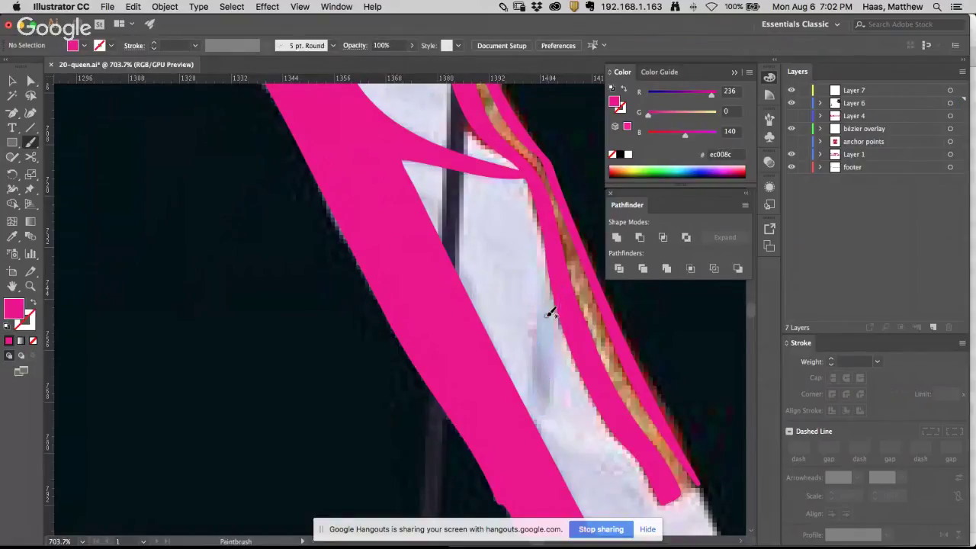
Step: Repaint the narrow fold shadow beside the lower stripe as a pointed pink outline with no fill, using the Paintbrush
key(shift+x)
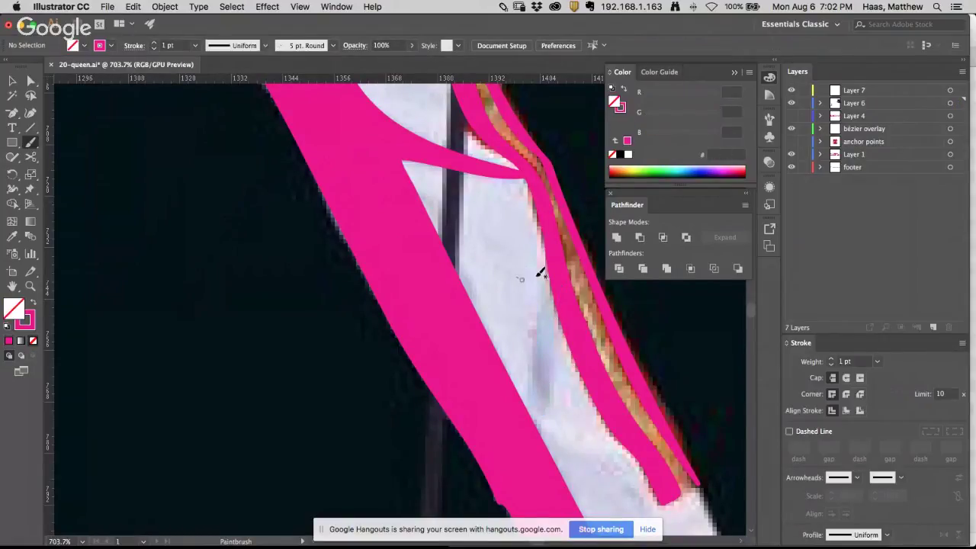
key(shift+x)
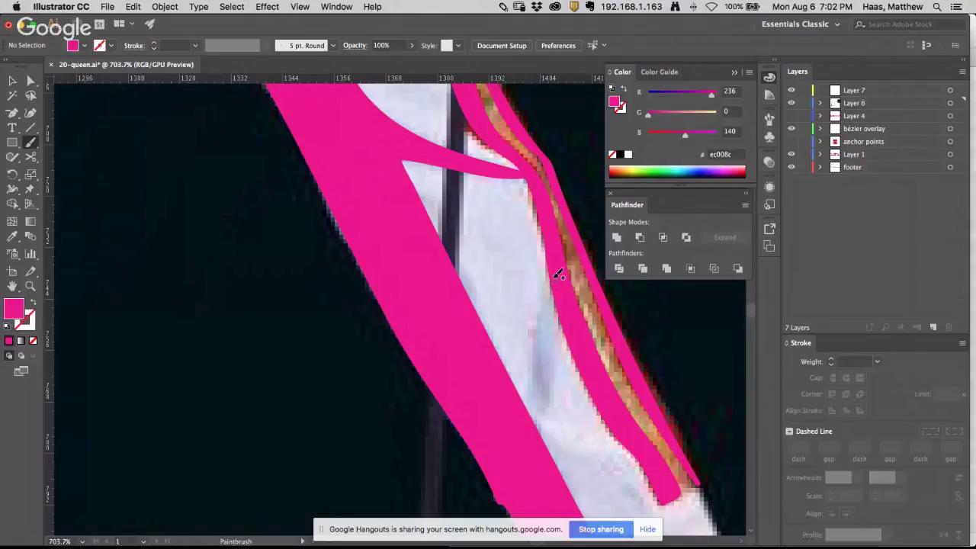
mouse_move(554, 273)
mouse_down()
mouse_move(531, 353)
mouse_move(539, 413)
mouse_move(562, 282)
mouse_up()
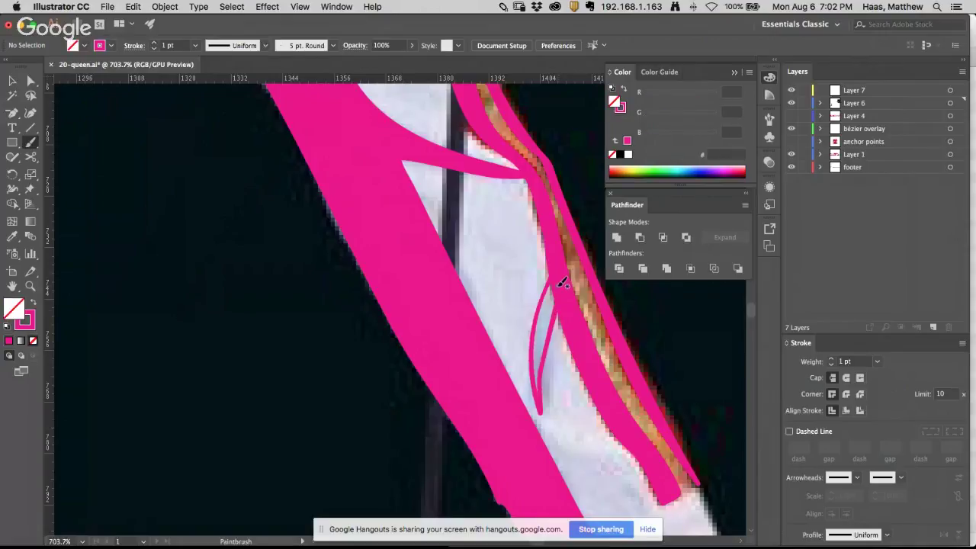
Step: Fill the repainted narrow fold shadow outline beside the lower side stripe with pink, keeping its pink stroke
ctrl+click(546, 301)
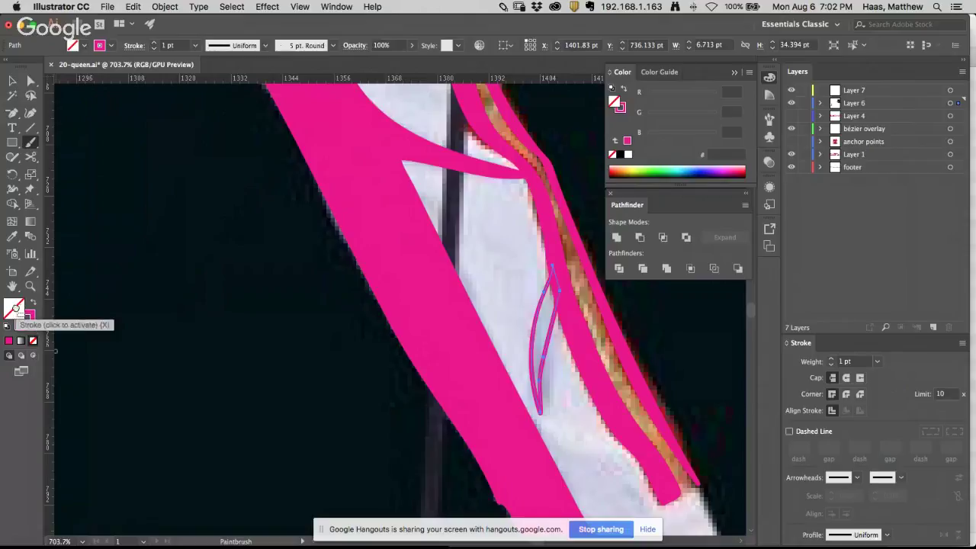
drag(16, 309, 18, 308)
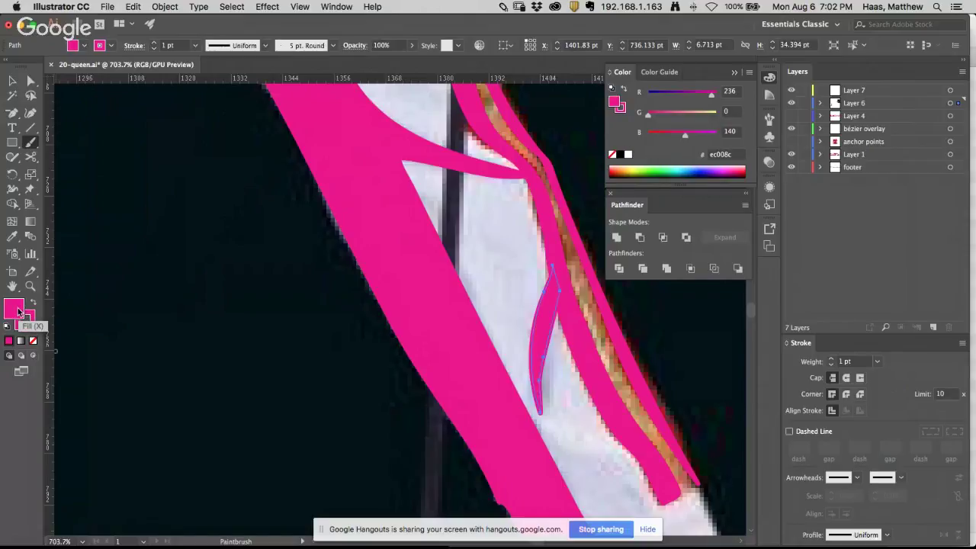
Step: Compare the waist and belt area in the photo with the same area of the finished black-and-white figure
alt+click(514, 269)
alt+click(455, 338)
alt+click(468, 272)
alt+click(468, 272)
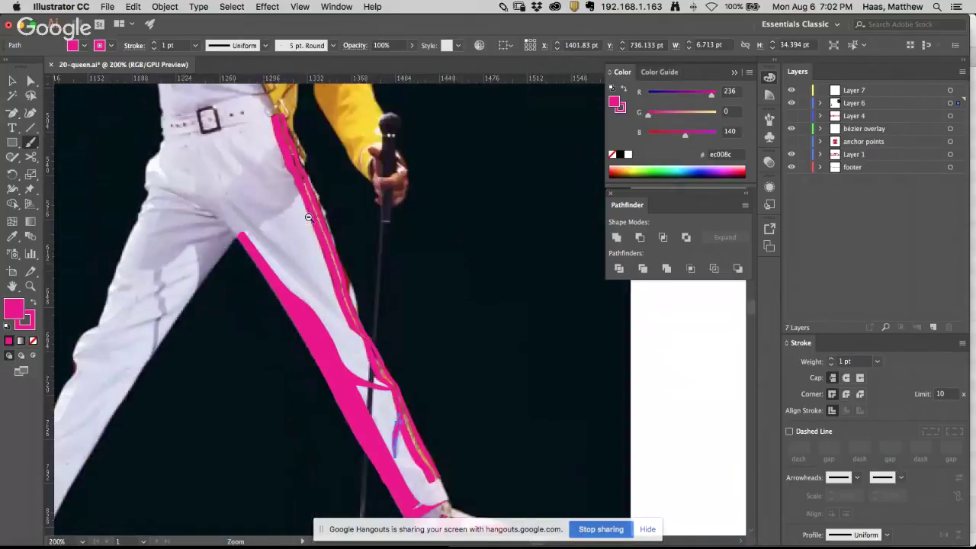
drag(306, 215, 480, 352)
drag(413, 301, 427, 371)
click(429, 337)
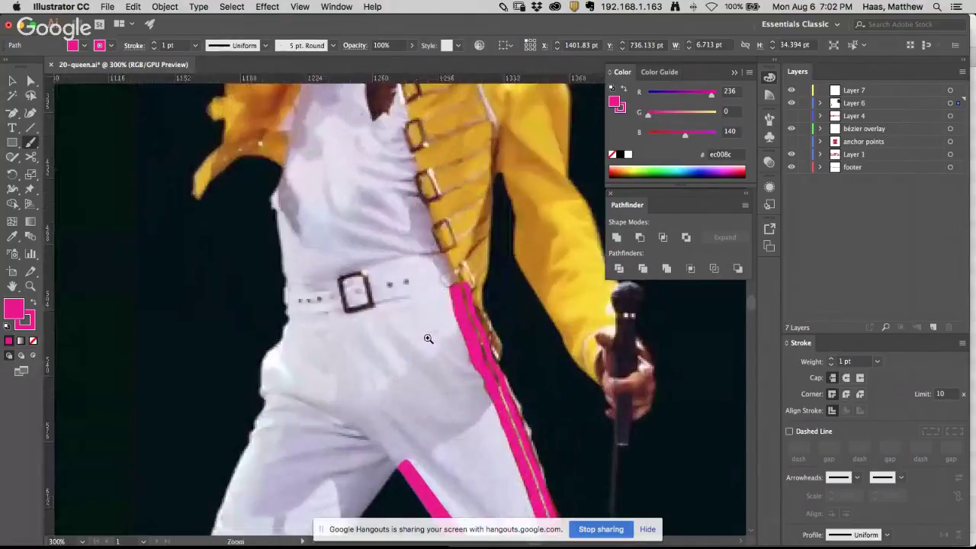
click(430, 337)
drag(383, 326, 505, 485)
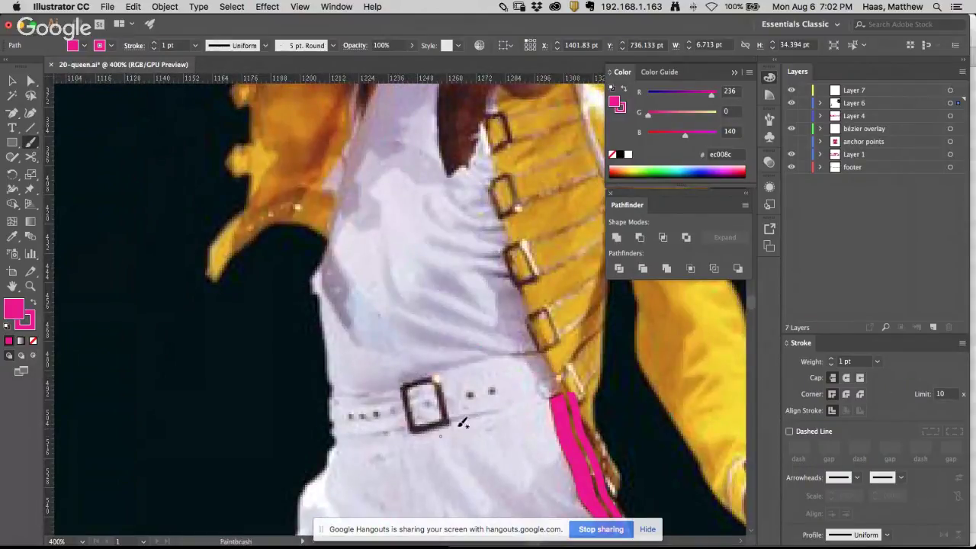
key(super+alt+space)
alt+super+click(455, 408)
alt+super+click(455, 408)
alt+super+click(456, 408)
alt+super+click(455, 408)
alt+super+click(456, 408)
drag(252, 366, 429, 429)
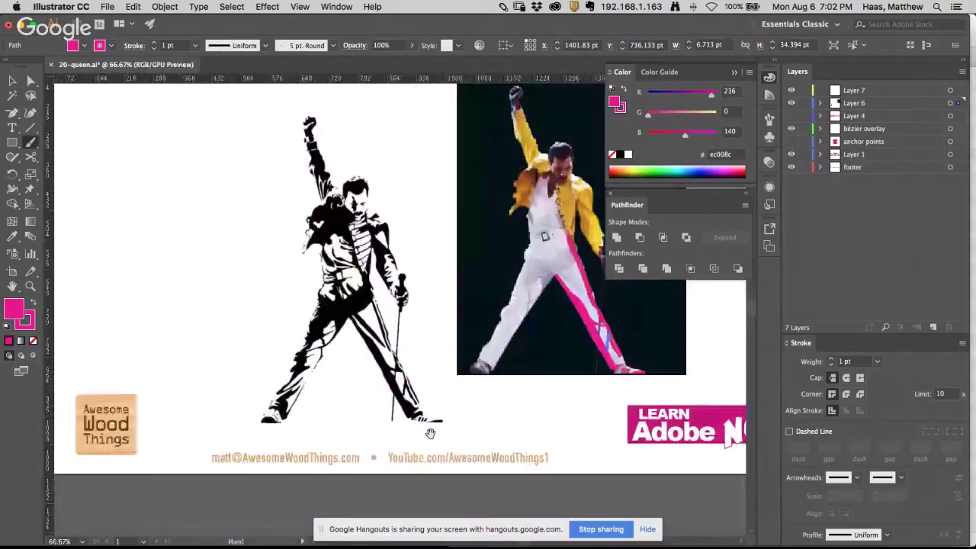
drag(326, 244, 592, 462)
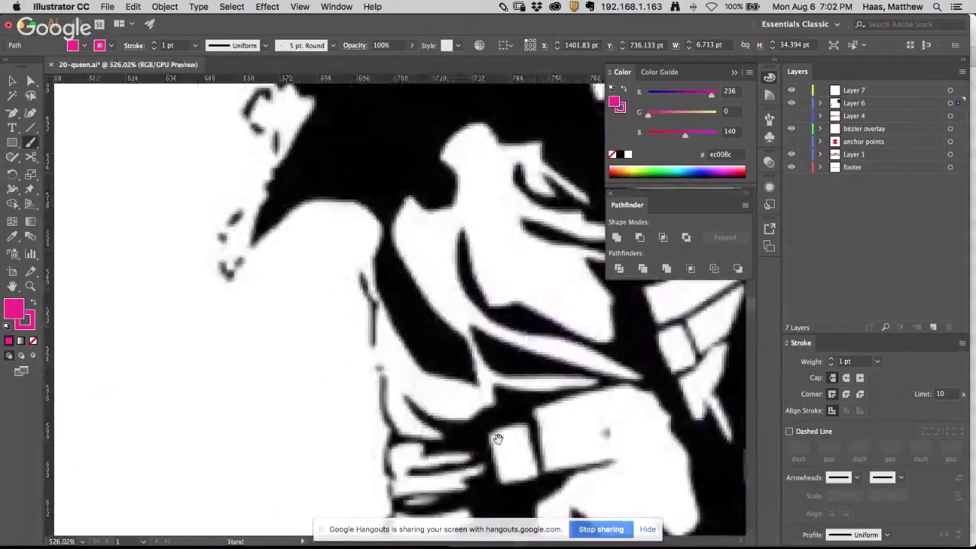
drag(499, 438, 310, 376)
alt+super+click(520, 352)
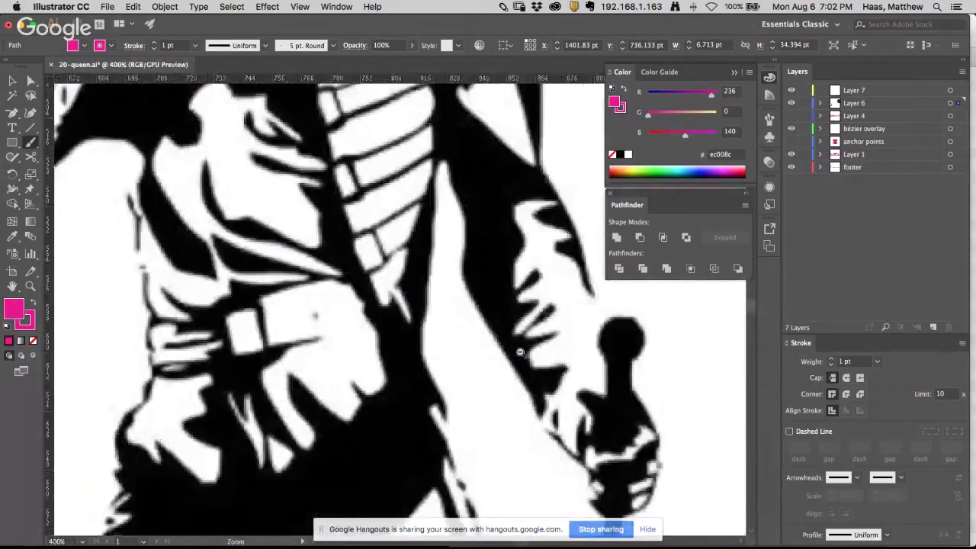
alt+super+click(520, 352)
alt+super+click(520, 353)
alt+super+click(520, 353)
alt+super+click(520, 354)
drag(473, 214, 416, 458)
drag(357, 385, 564, 490)
drag(492, 496, 450, 365)
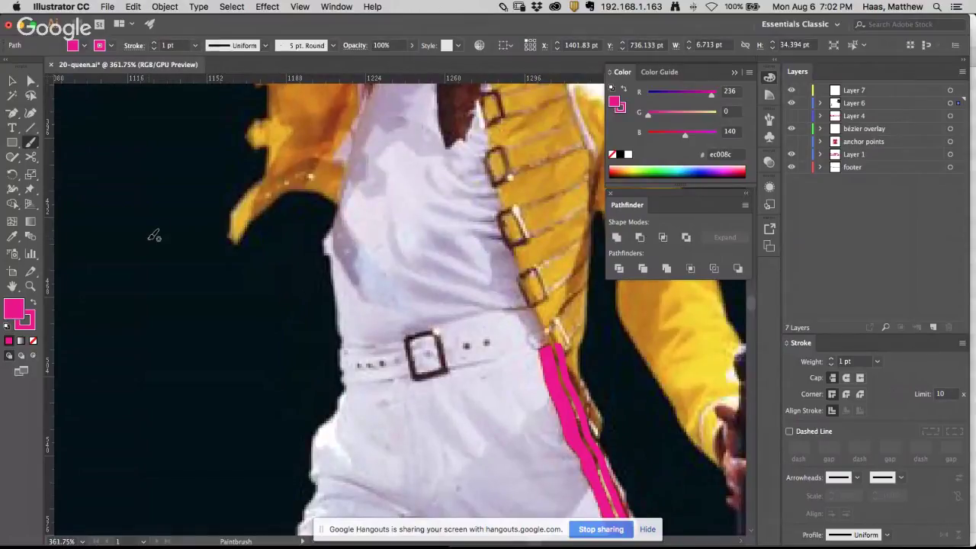
Step: Trace the belt buckle's left and lower edges with the Pen as an open L-shaped path with a pink stroke and no fill
drag(12, 114, 50, 115)
click(406, 341)
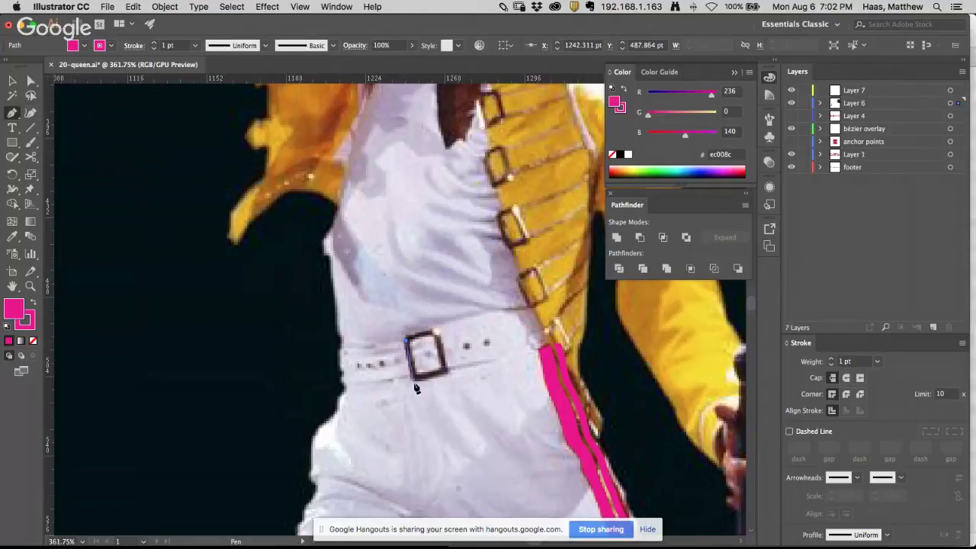
click(414, 379)
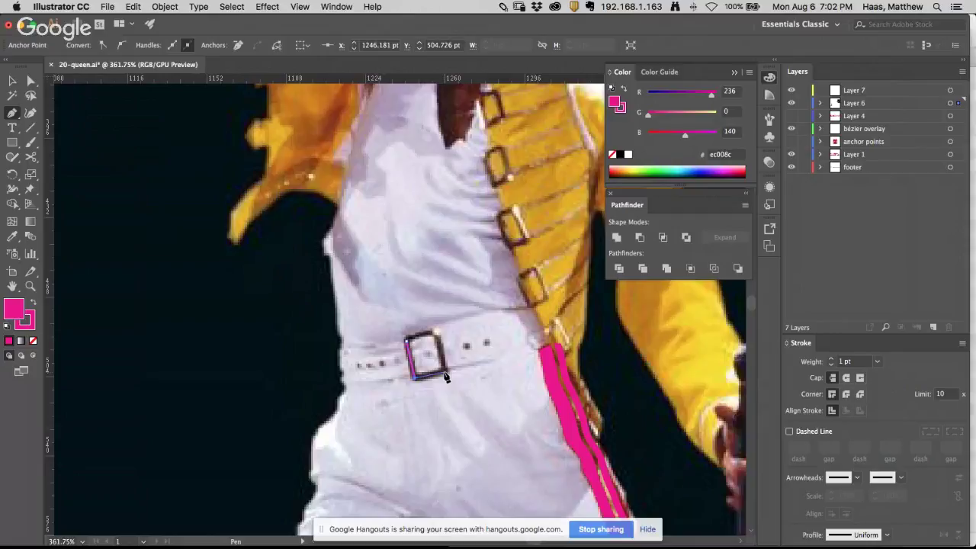
click(446, 376)
key(super)
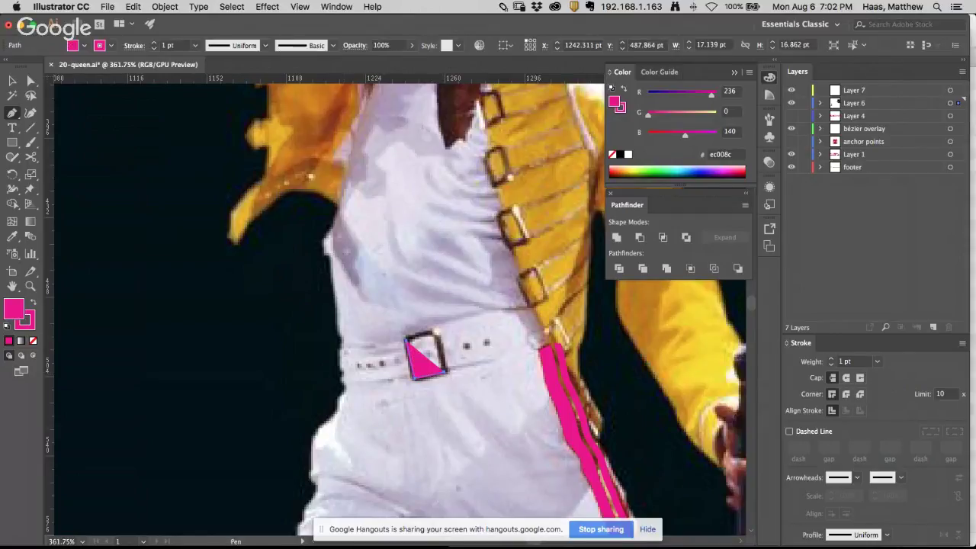
click(33, 340)
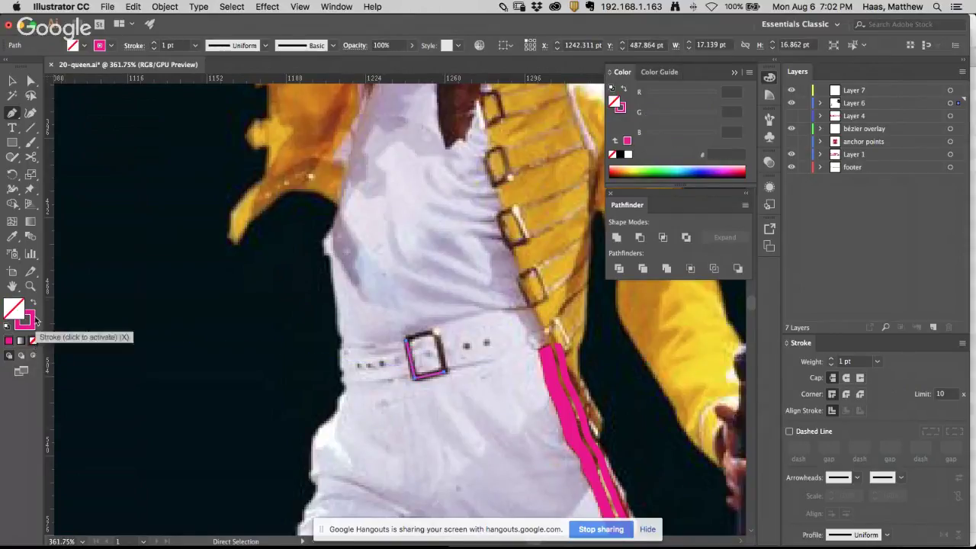
Step: Rotate a copy of the L-shaped buckle path by half a turn and move it near the buckle's upper right corner
super+click(384, 310)
super+click(409, 354)
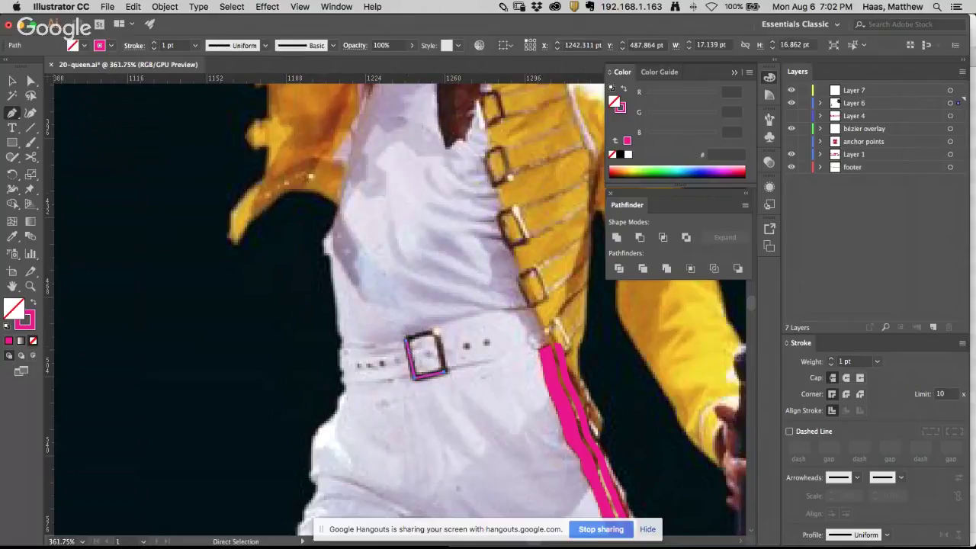
click(12, 175)
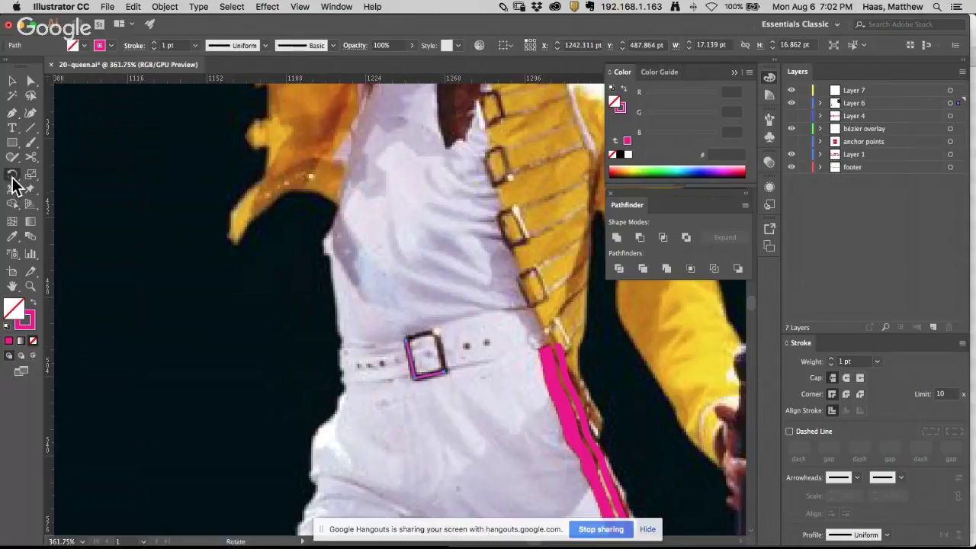
click(414, 335)
drag(416, 343, 412, 266)
super+click(432, 327)
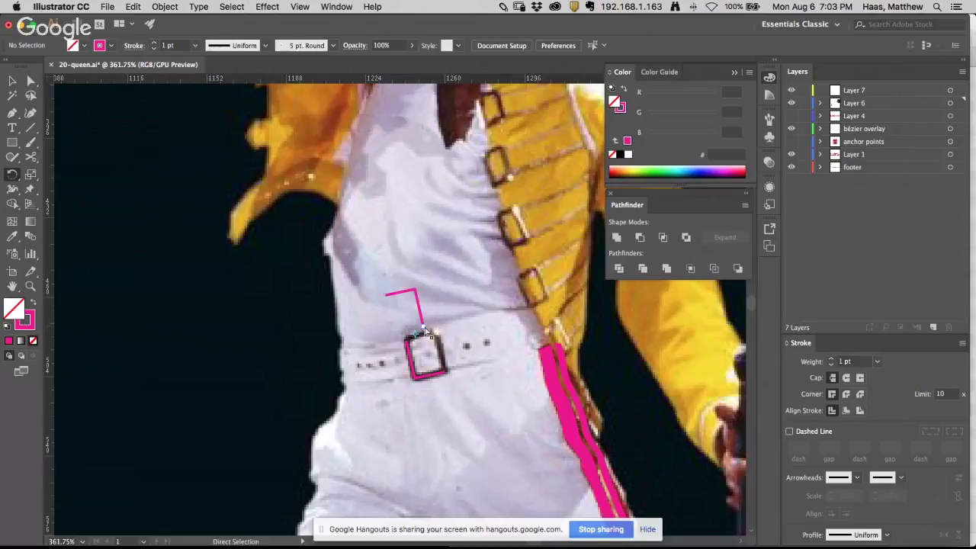
super+click(416, 291)
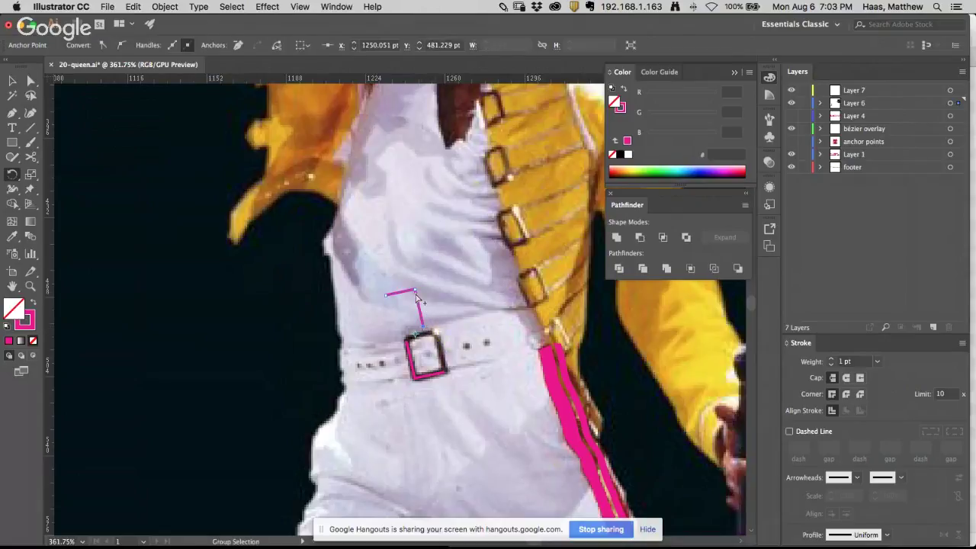
drag(415, 293, 441, 323)
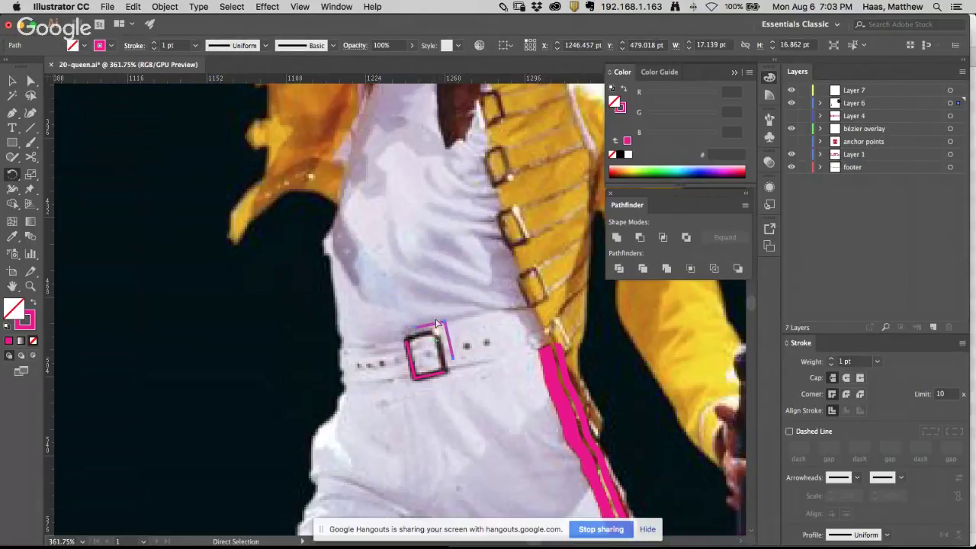
super+click(423, 280)
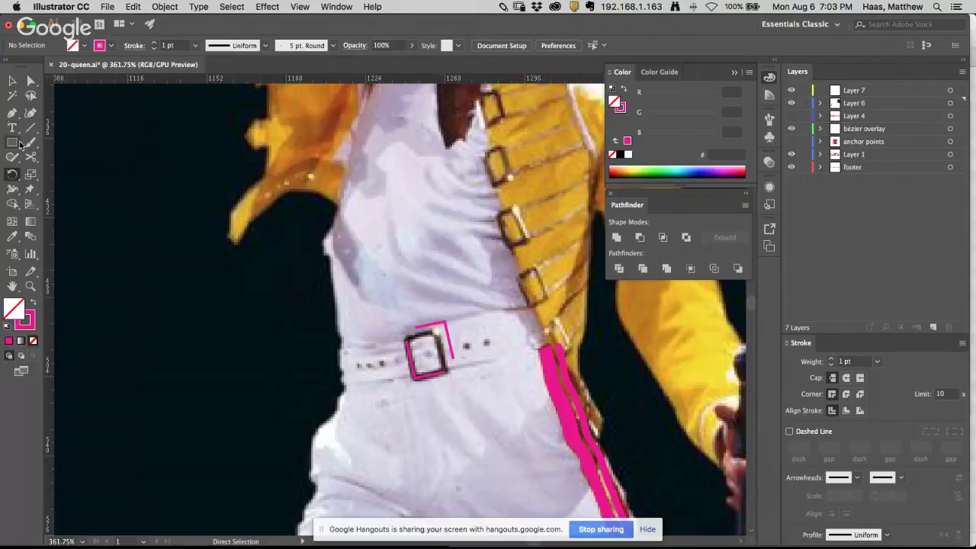
Step: Try to close the original buckle path by drawing its missing upper and right edges with the Pen
key(p)
super+click(425, 341)
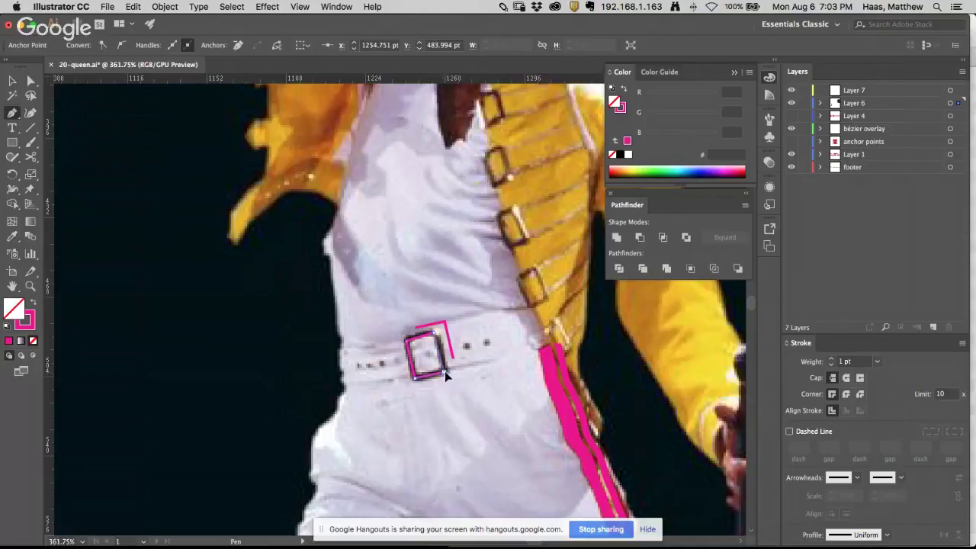
super+click(448, 357)
drag(434, 334, 433, 325)
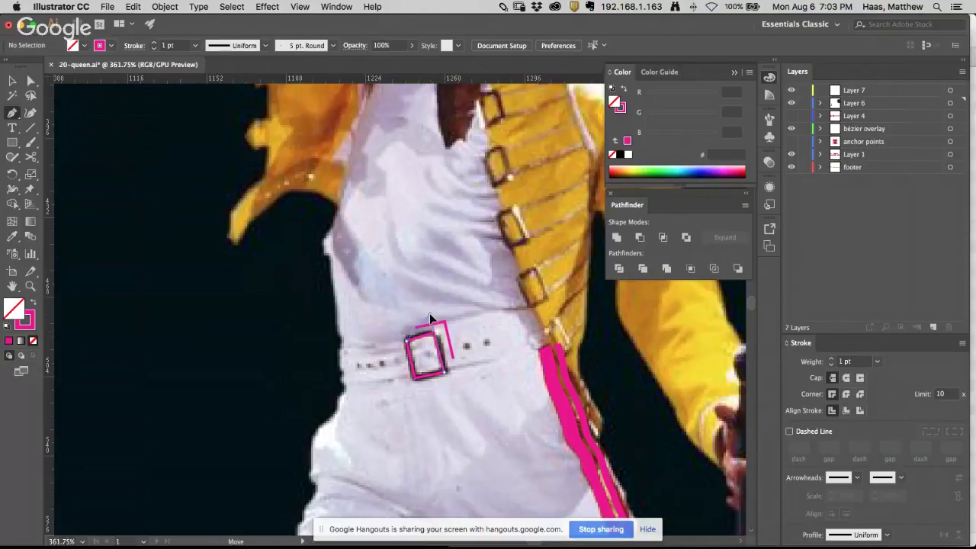
super+click(431, 319)
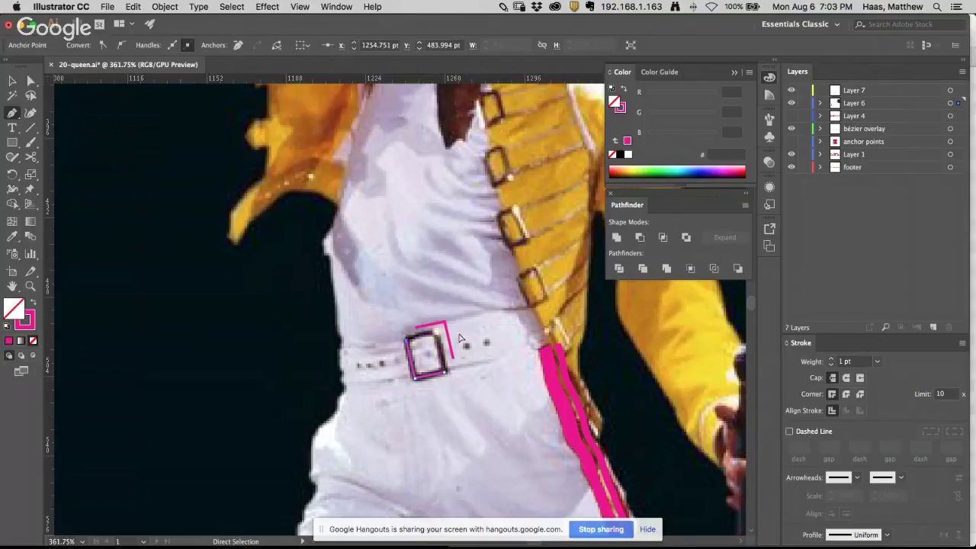
Step: Move the rotated L-shaped copy onto the buckle so its ends meet those of the original path
super+click(457, 304)
alt+super+click(444, 322)
drag(453, 357, 445, 372)
Step: Join the two L-shaped paths at their meeting ends into one closed outline around the belt buckle
super+click(412, 334)
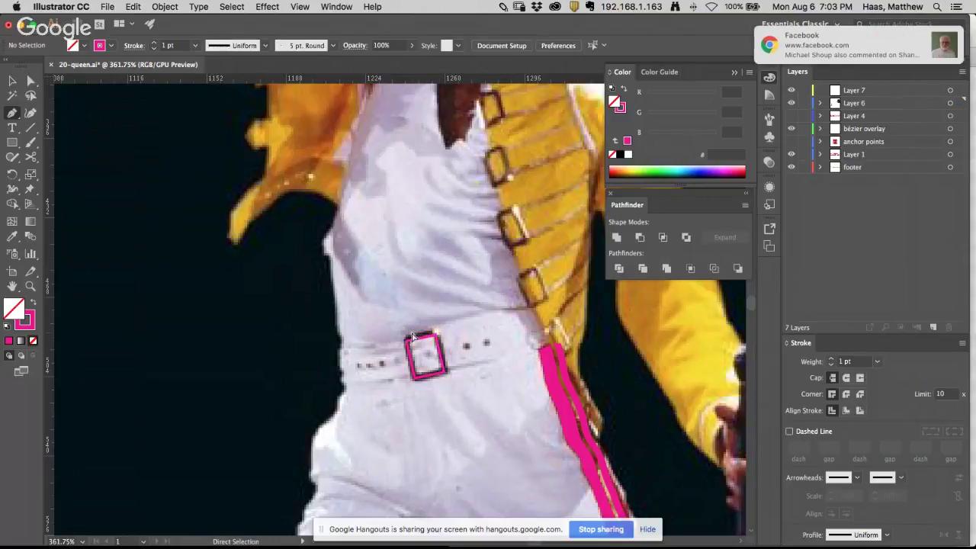
super+click(412, 336)
super+click(440, 372)
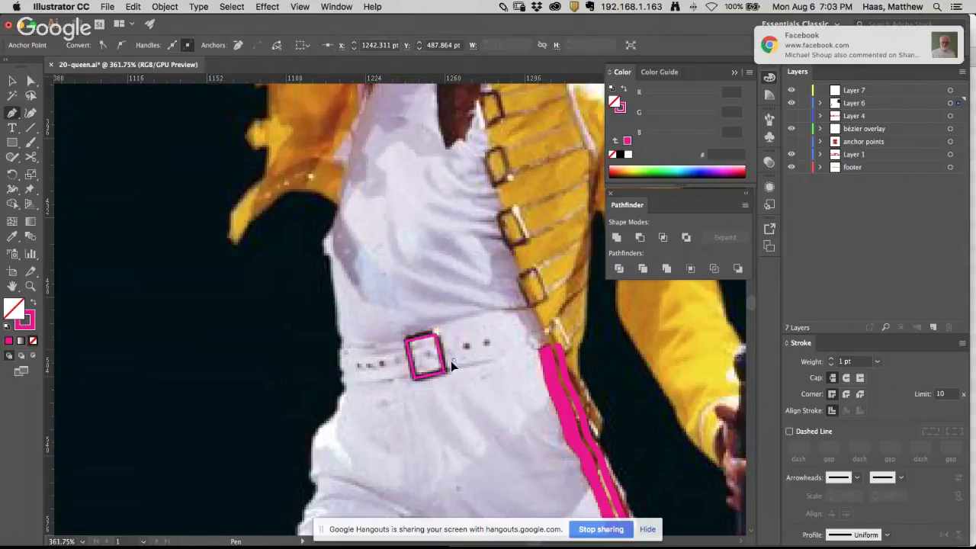
super+click(444, 375)
super+click(440, 382)
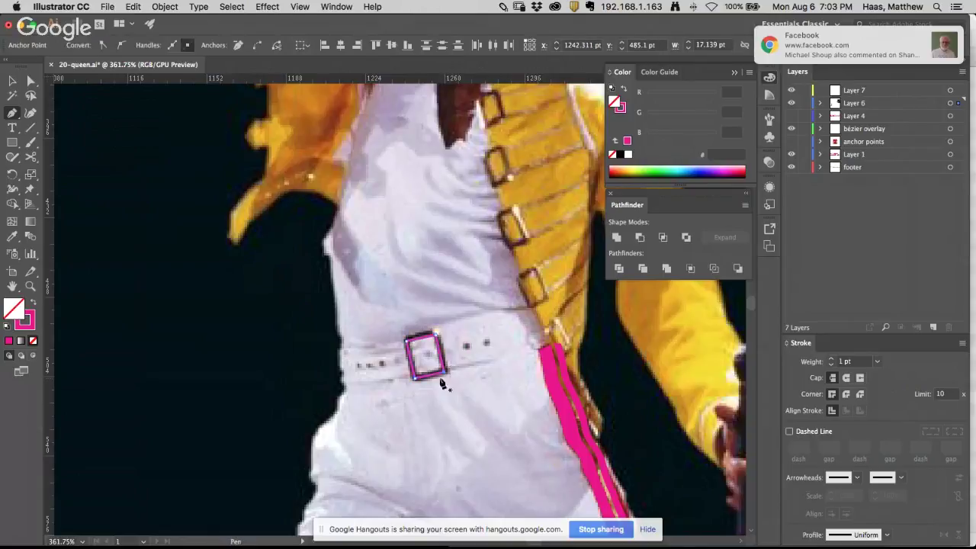
super+click(443, 375)
super+click(424, 347)
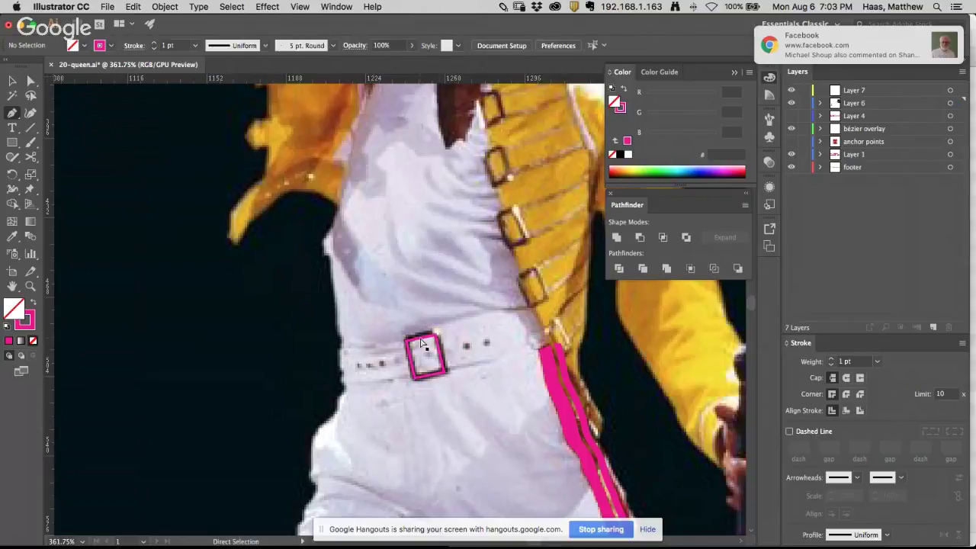
super+click(427, 379)
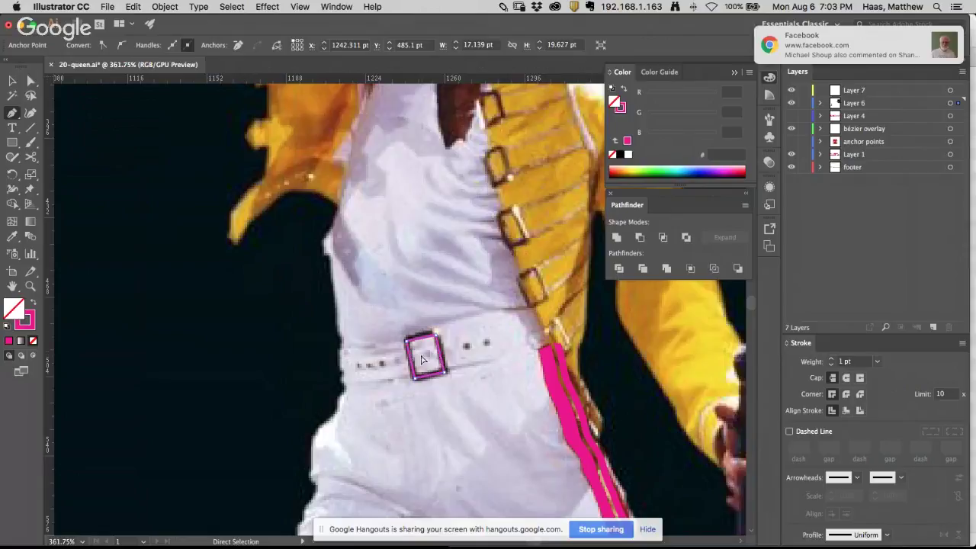
super+click(458, 333)
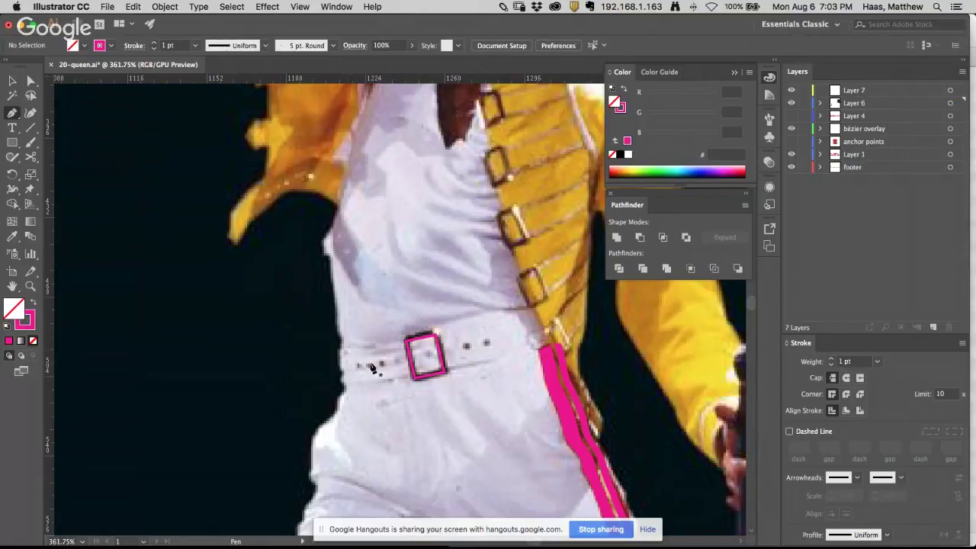
Step: Draw an unfilled pink ellipse 2 pt wide and 3 pt high over the leftmost belt hole, and tilt it slightly
click(12, 148)
drag(12, 148, 48, 180)
super+click(402, 369)
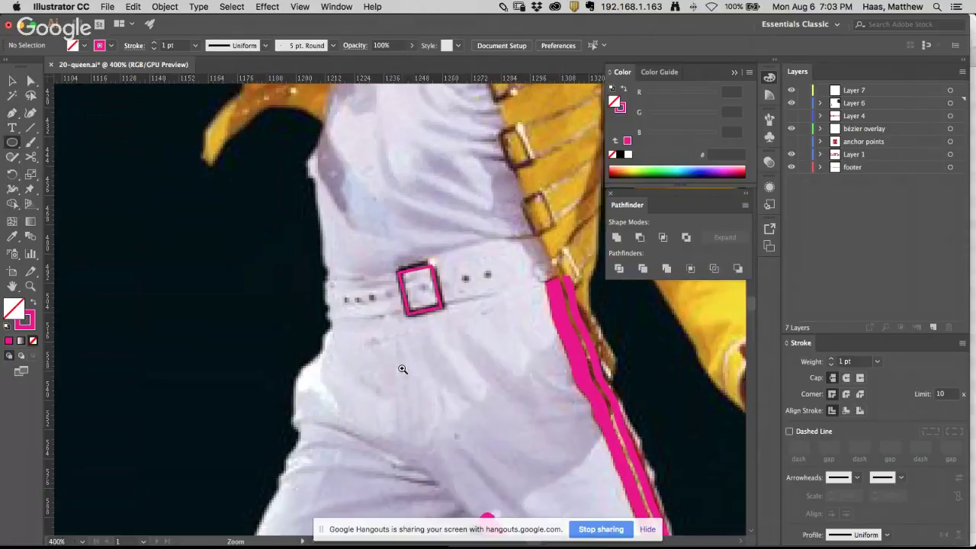
super+click(362, 329)
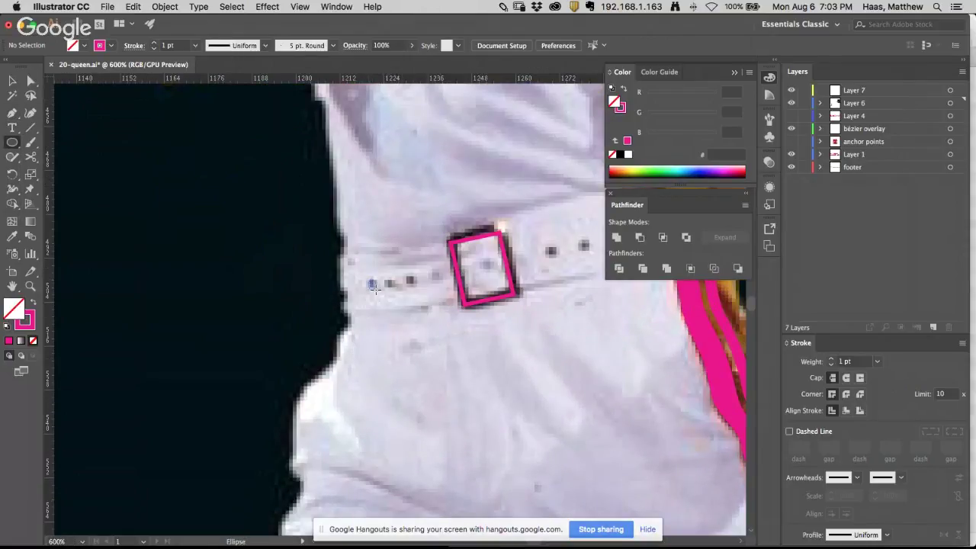
drag(373, 287, 377, 291)
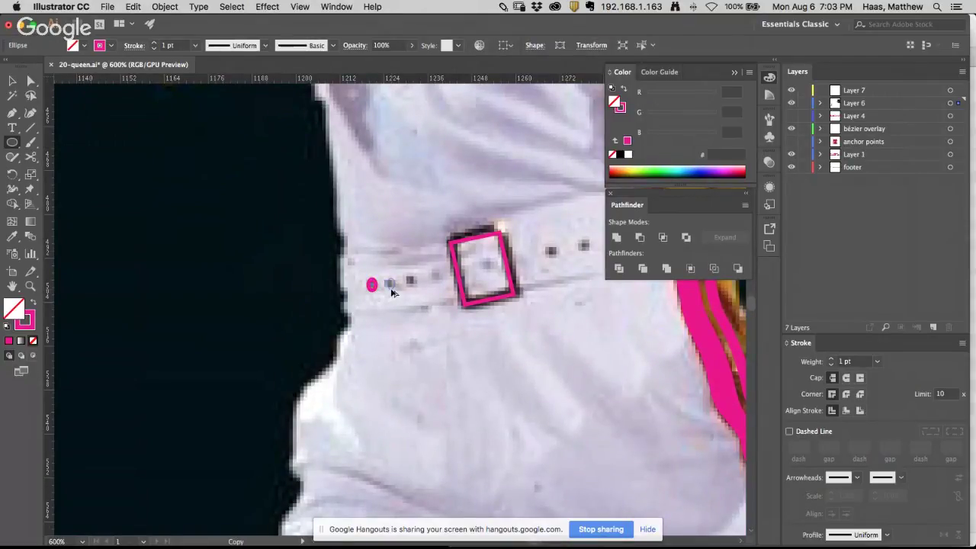
key(r)
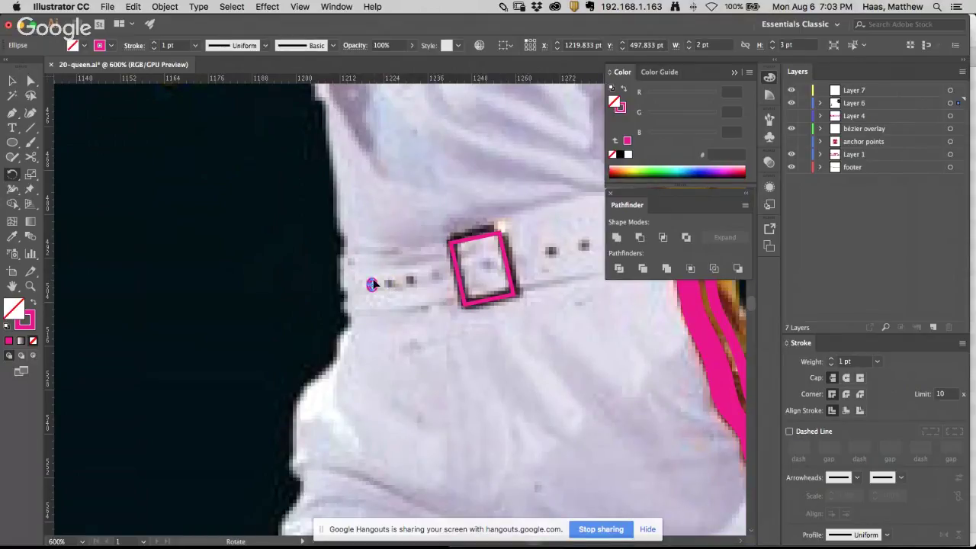
drag(356, 214, 340, 220)
Step: Copy the tilted ellipse onto the other holes left of the buckle and the first hole right of it, rotating that last copy slightly
drag(374, 290, 395, 292)
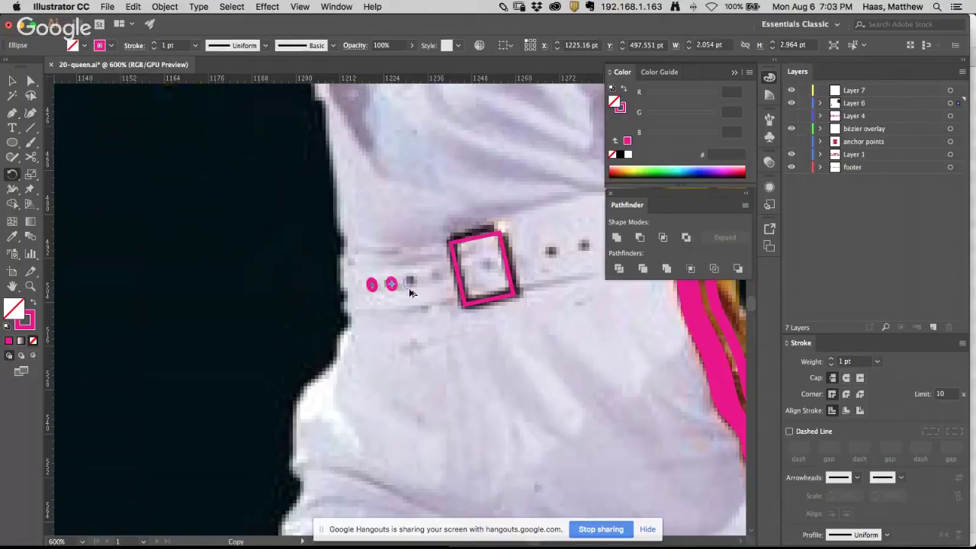
key(ctrl+d)
drag(438, 281, 553, 255)
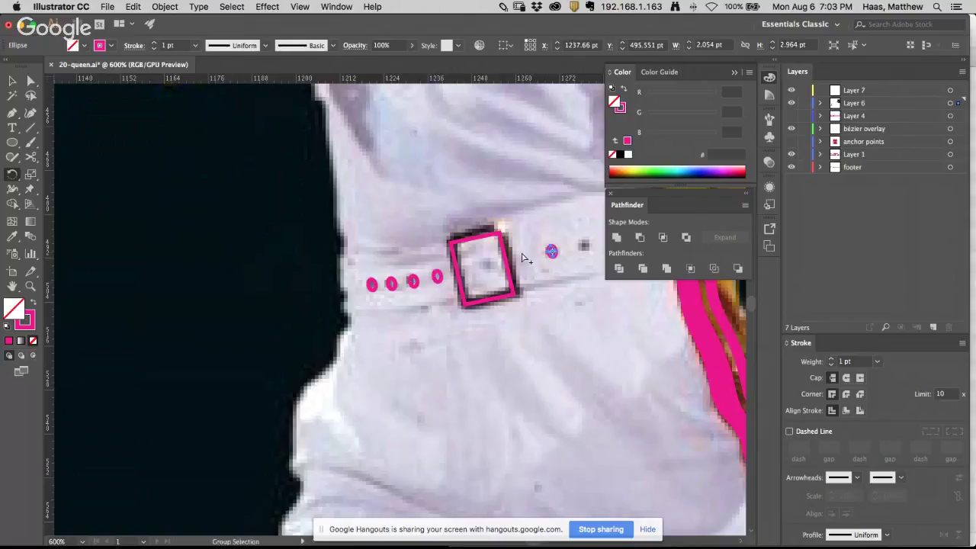
click(13, 174)
drag(547, 227, 552, 224)
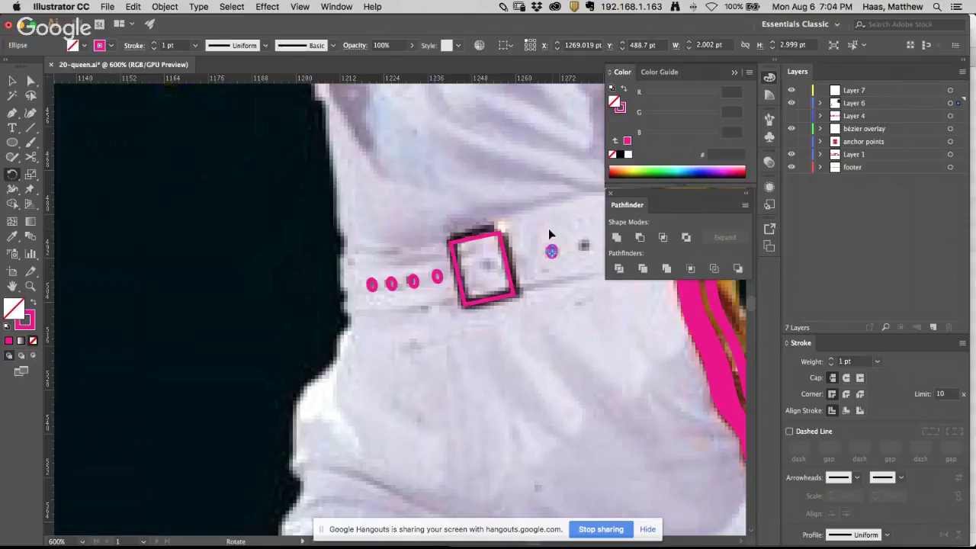
Step: Copy the ellipse onto the second hole right of the buckle and scale that copy to about 2.4 pt wide
click(30, 175)
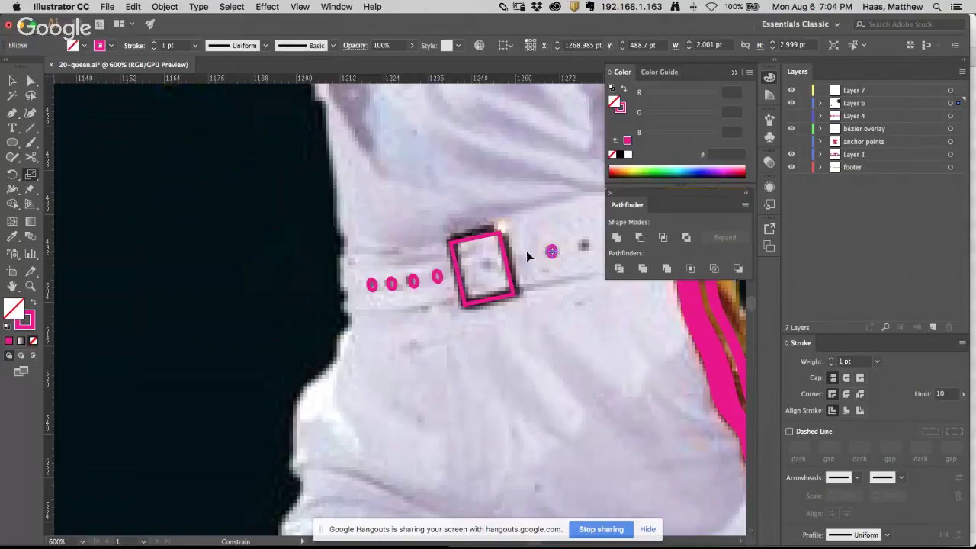
mouse_move(526, 251)
mouse_down()
mouse_move(437, 273)
mouse_move(490, 284)
mouse_move(475, 286)
mouse_up()
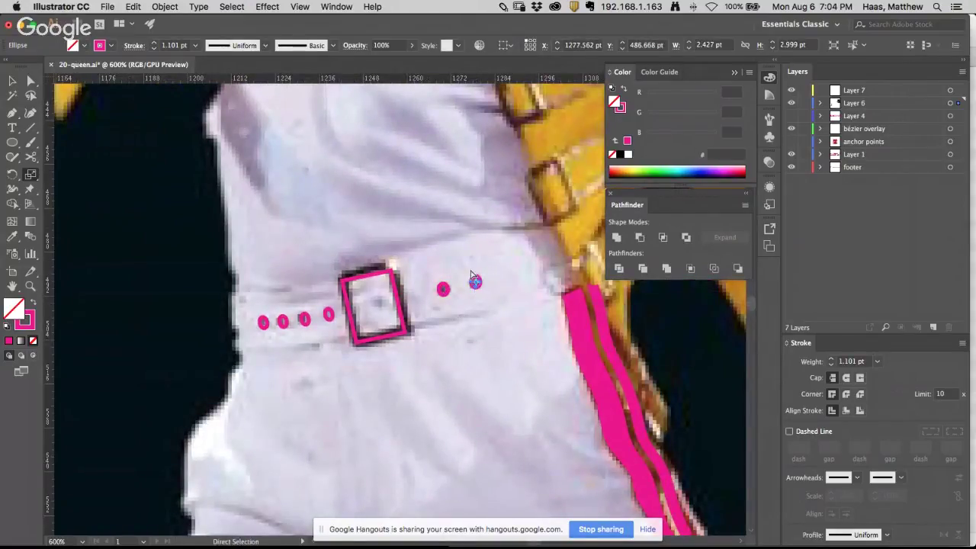
Step: Fill all the belt hole ellipses with solid pink and remove their stroke
shift+drag(302, 324, 248, 357)
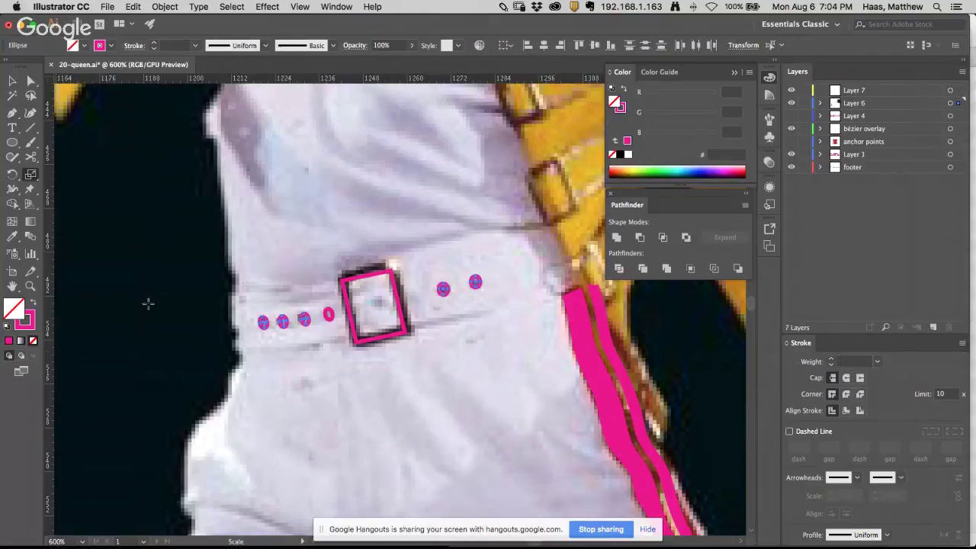
drag(22, 312, 20, 312)
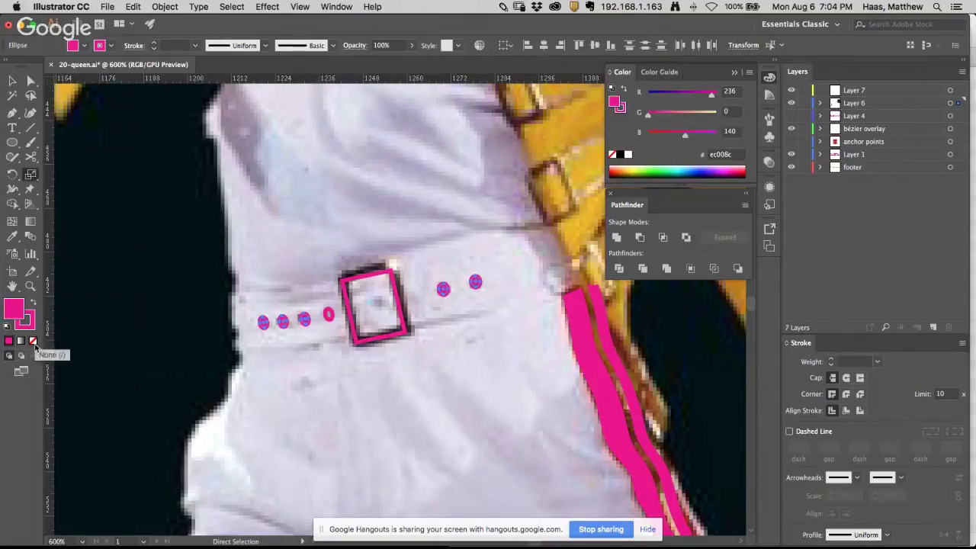
click(33, 340)
click(32, 302)
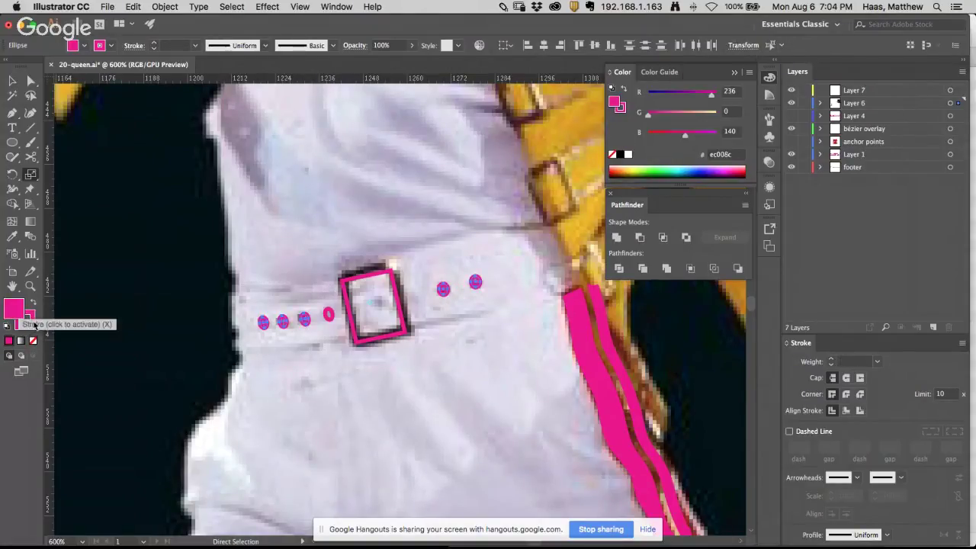
key(a)
click(328, 314)
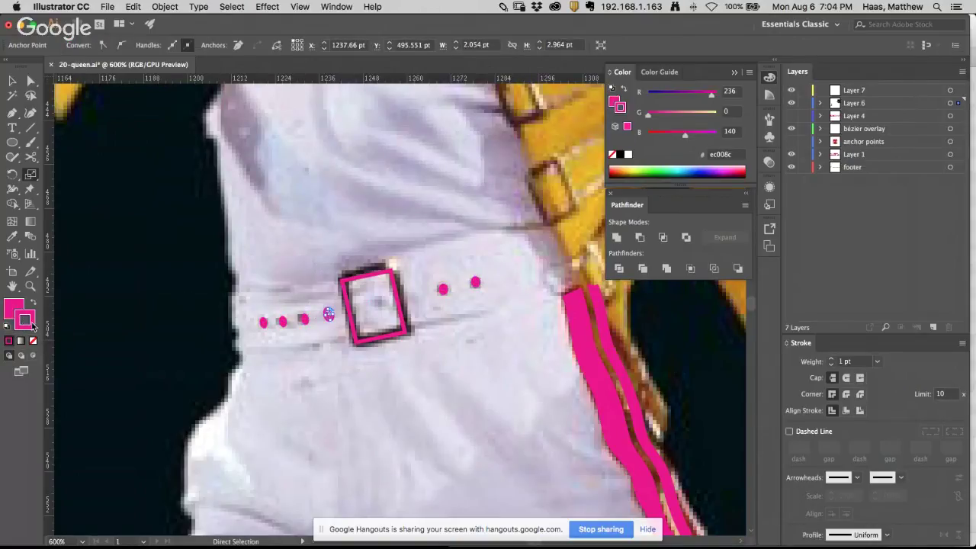
click(34, 340)
click(352, 215)
Step: Paint the belt's lower edge on both sides of the buckle and its upper edge left of the buckle with the Paintbrush
key(z)
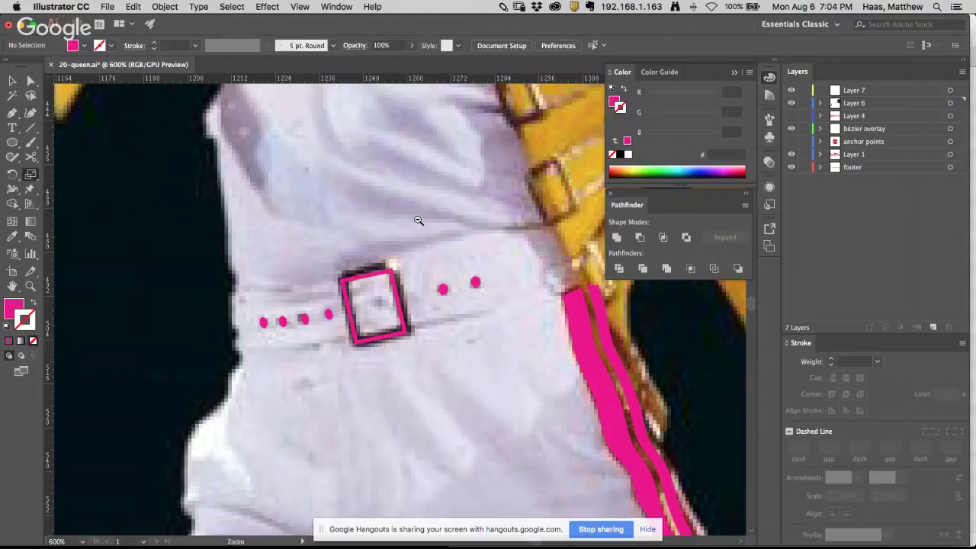
alt+click(418, 221)
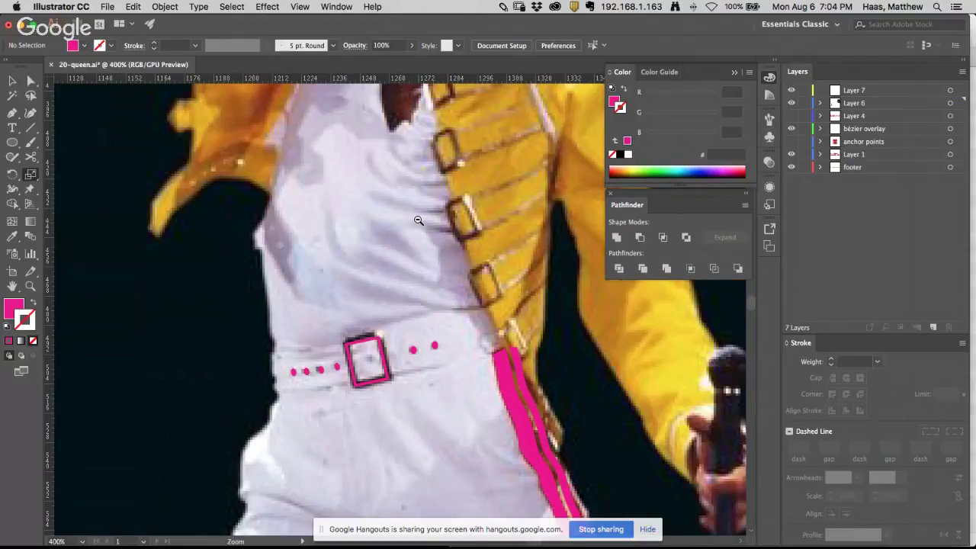
alt+click(418, 220)
key(s)
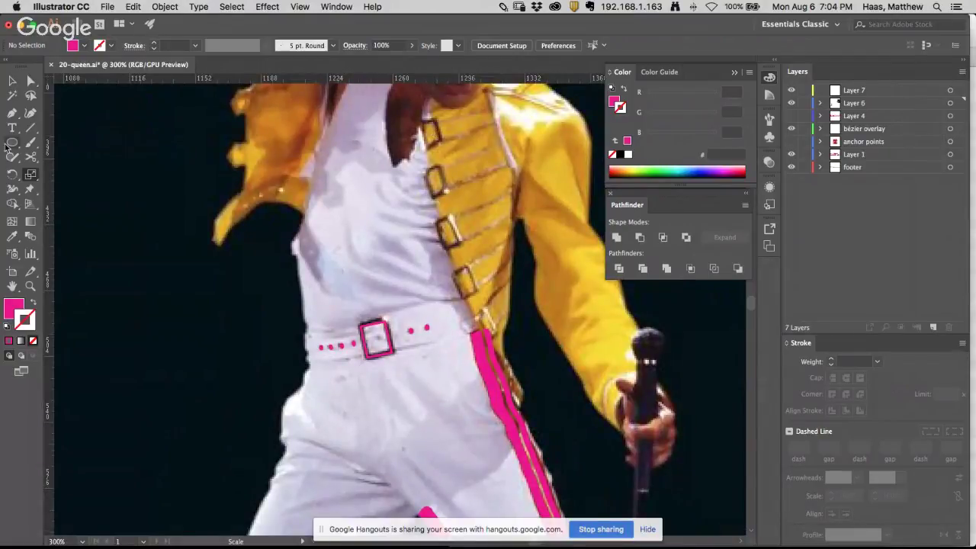
click(30, 143)
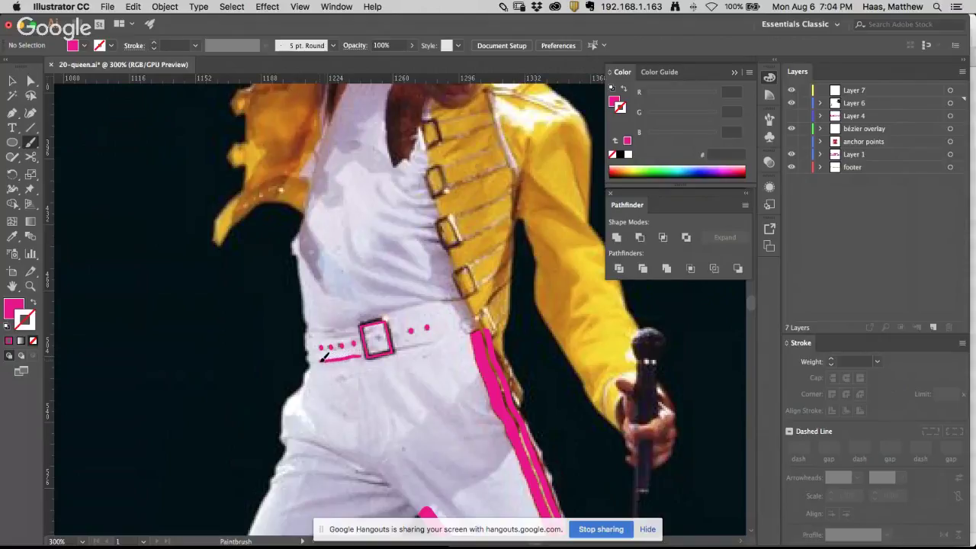
drag(323, 357, 308, 360)
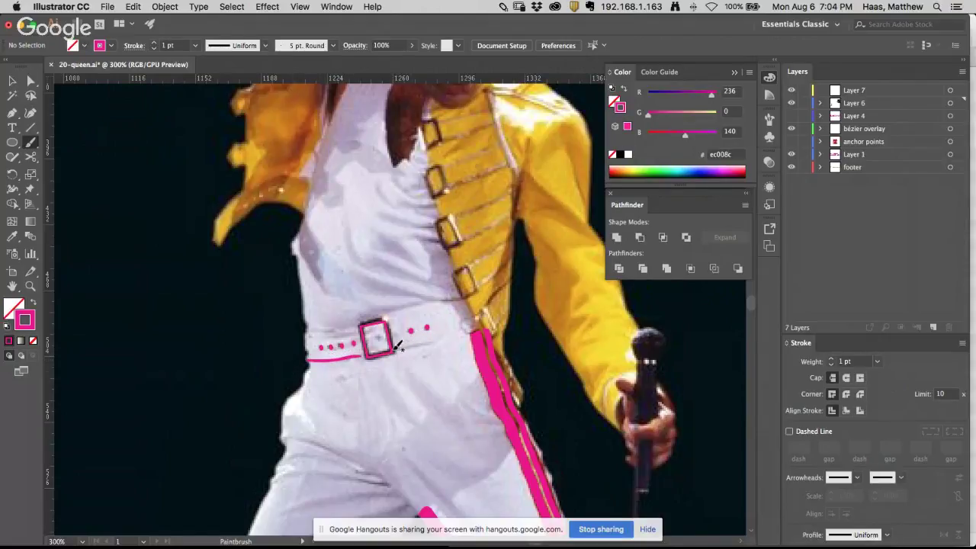
drag(396, 349, 436, 343)
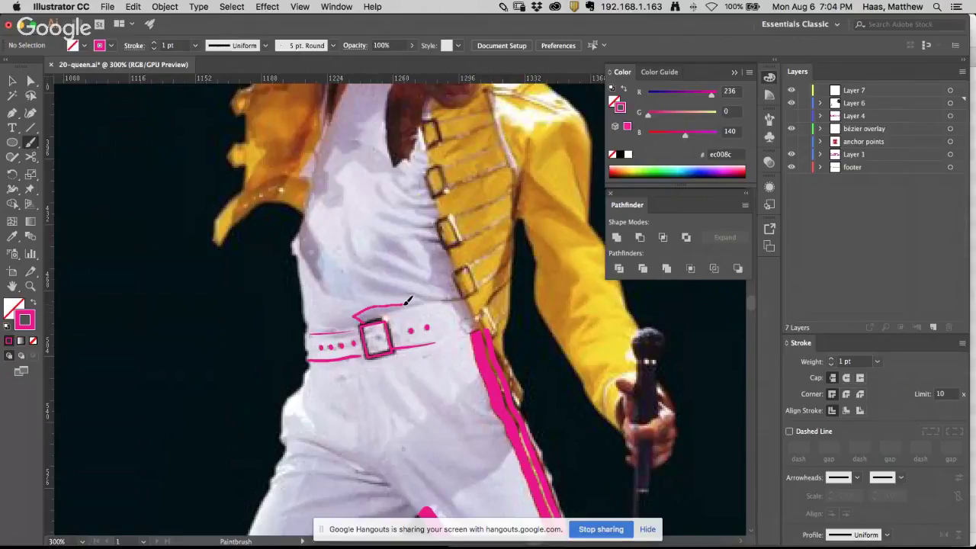
Step: Paint a tapering shadow outline above the buckle along the belt's upper edge and fill it with solid pink
drag(405, 303, 425, 300)
key(super)
alt+super+click(395, 315)
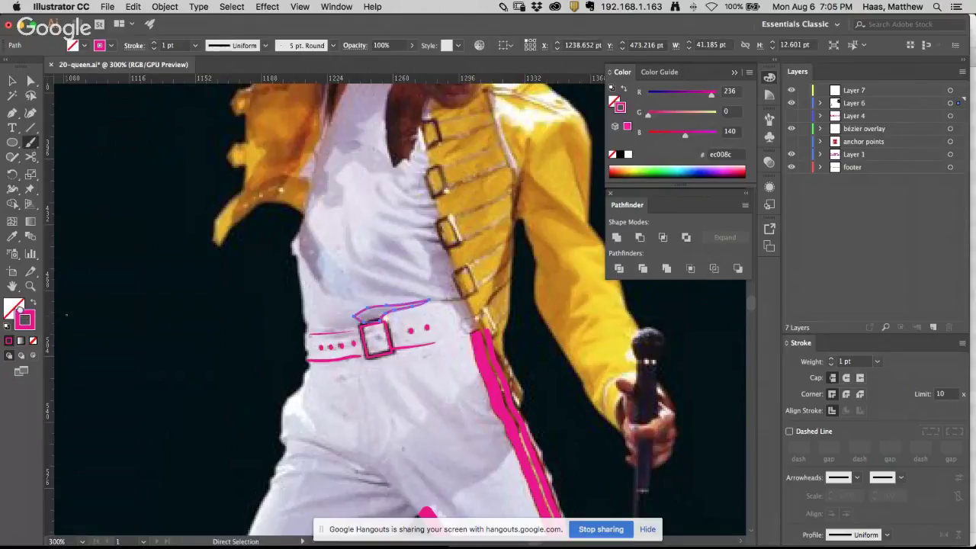
drag(20, 309, 14, 307)
Step: Set the belt buckle outline's stroke weight to 2 pt and give it round corner joins
alt+super+click(408, 294)
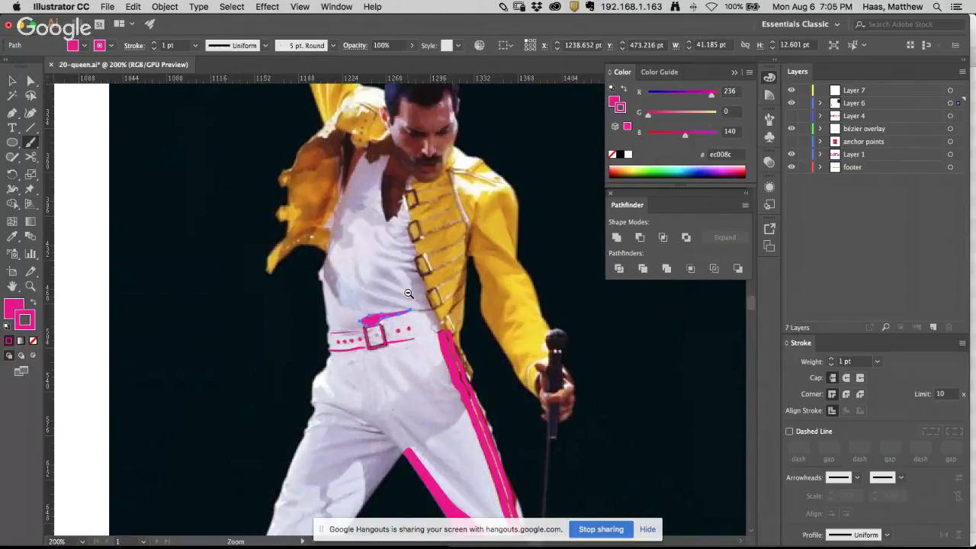
super+click(378, 338)
super+click(369, 338)
super+click(475, 268)
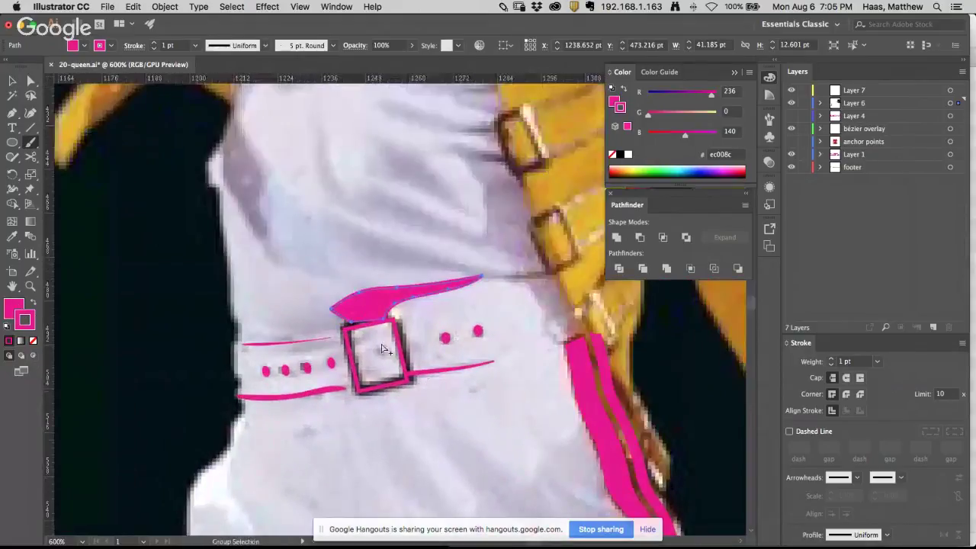
alt+super+click(384, 349)
click(831, 360)
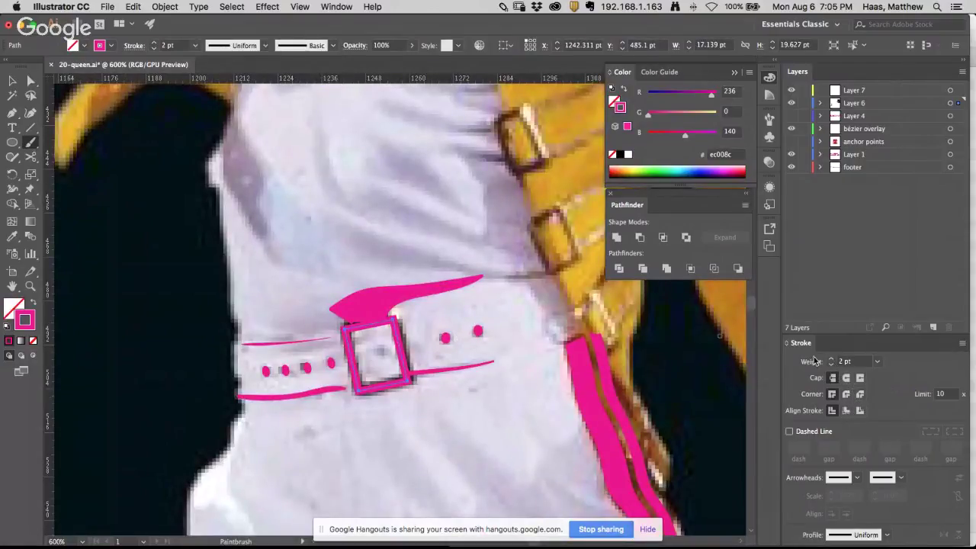
click(847, 394)
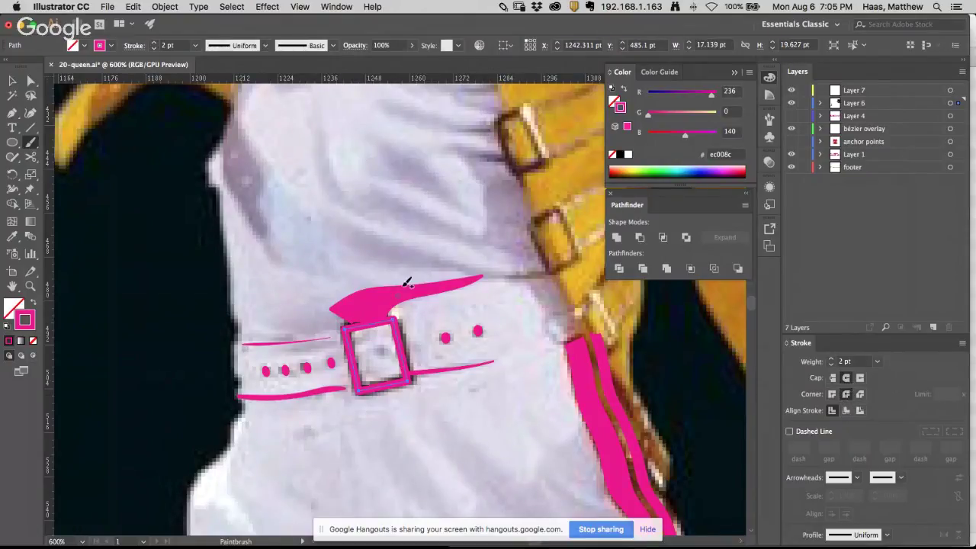
super+click(400, 247)
Step: Paint a curved 1 pt pink fold line across the shirt above the belt, ending at the jacket's lowest front buckle
key(space)
alt+super+click(435, 294)
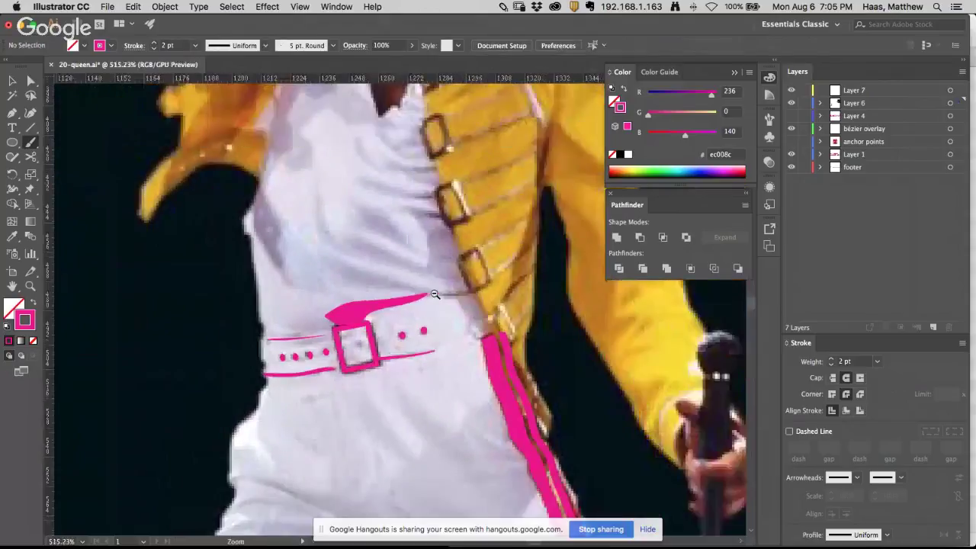
scroll(435, 294, down, 1)
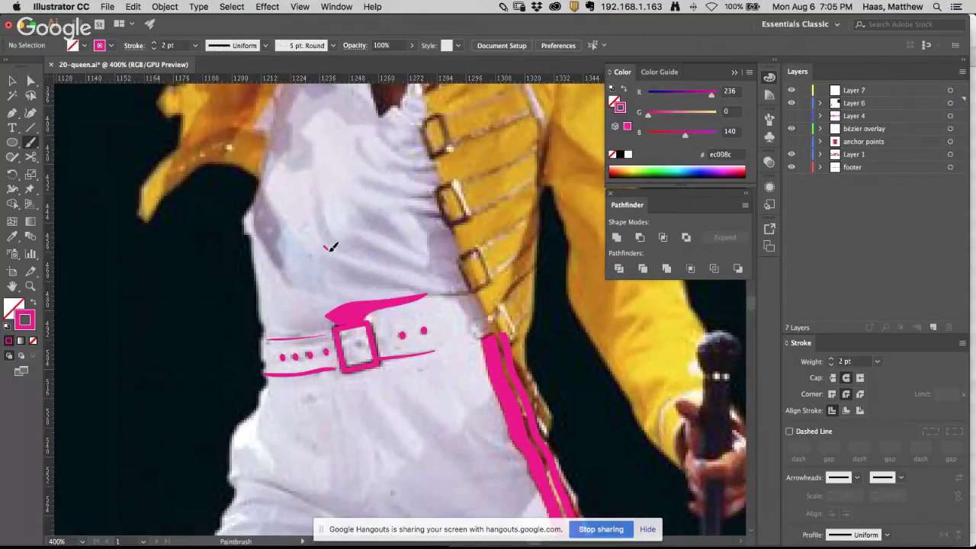
drag(330, 247, 473, 286)
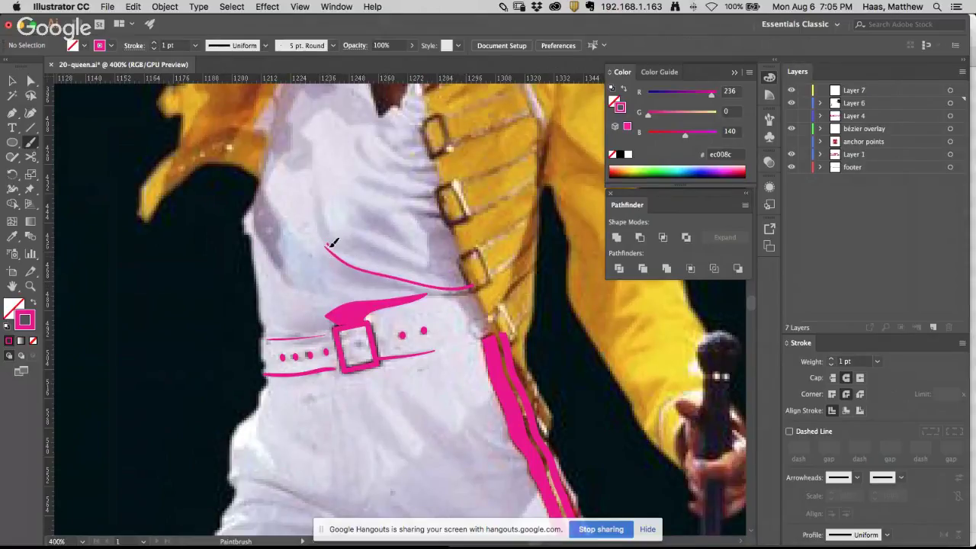
Step: Try a second fold stroke just below the shirt fold line, and undo it
mouse_move(338, 258)
mouse_down()
mouse_move(388, 288)
mouse_move(459, 290)
mouse_up()
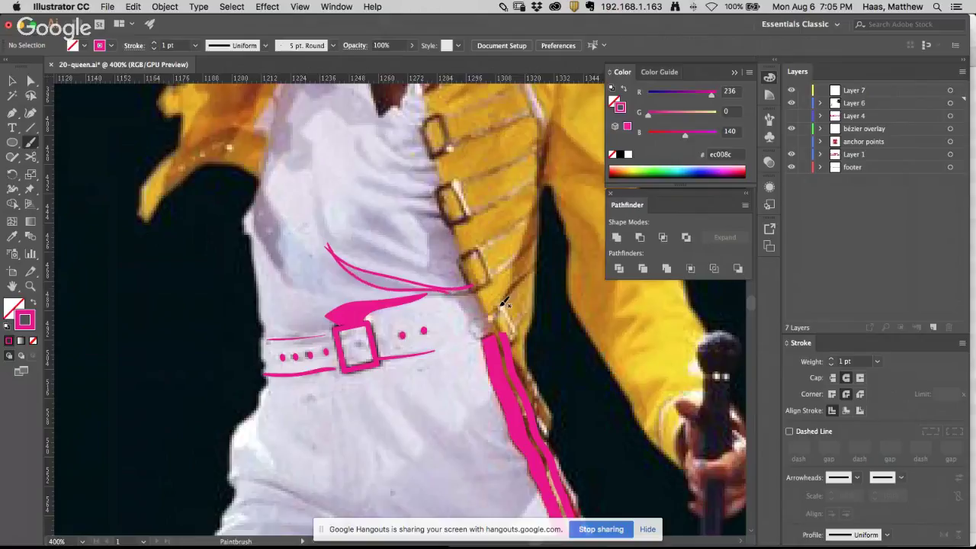
key(super+z)
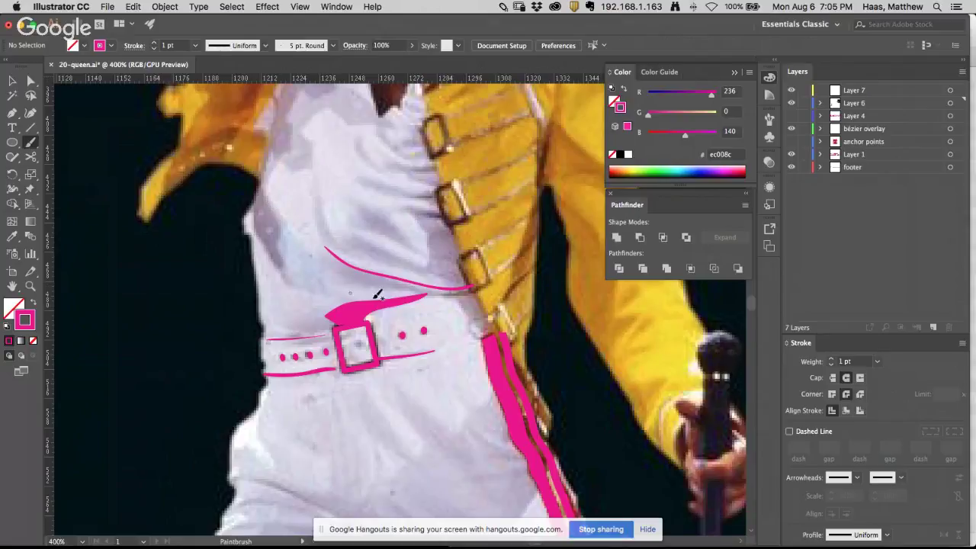
key(super+Tab)
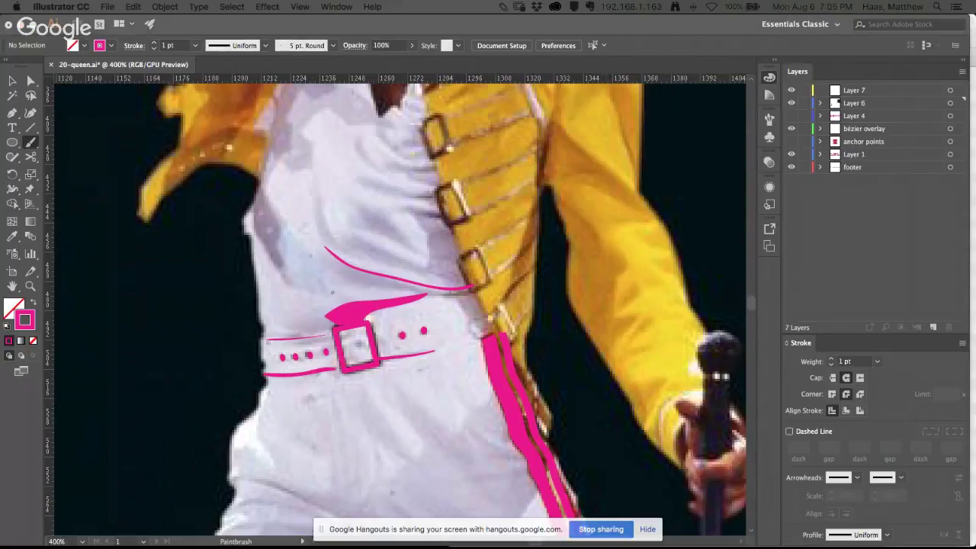